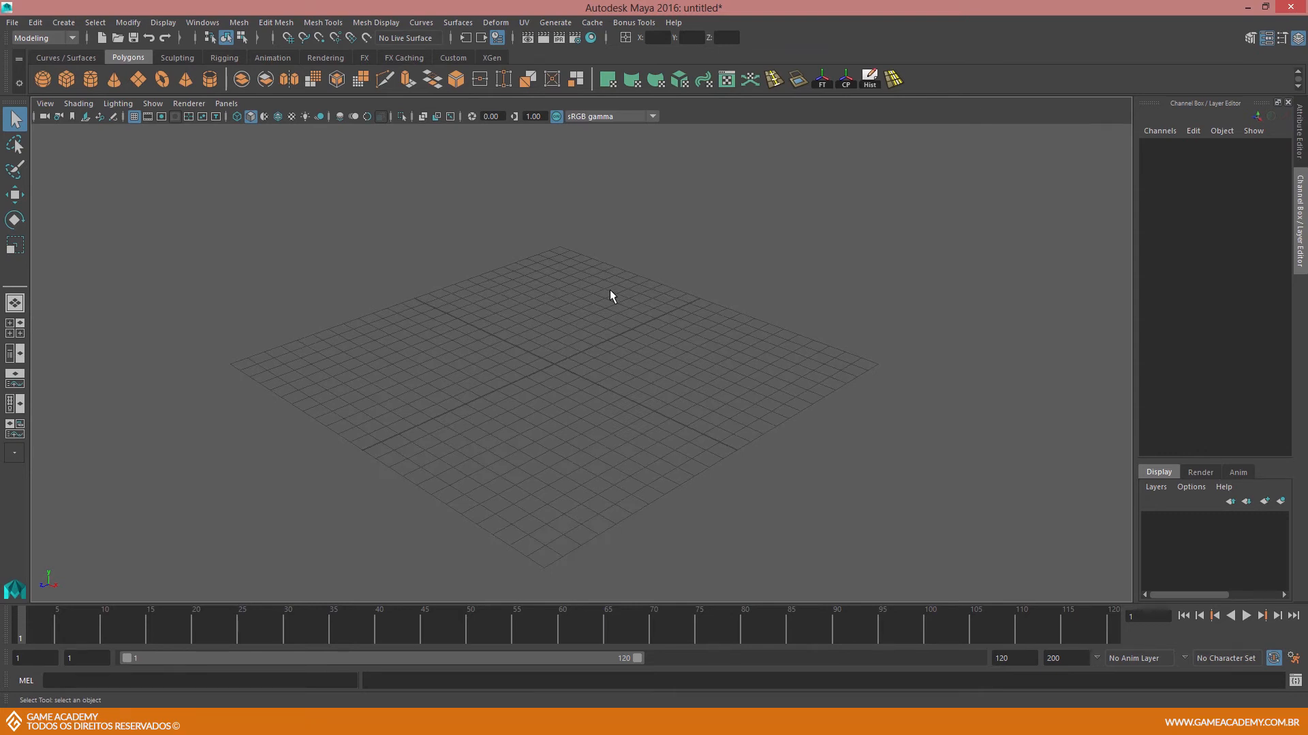
# Switch from the single perspective view to the four-view layout
pyautogui.moveTo(540, 297)
pyautogui.keyDown('alt'); pyautogui.mouseDown()
pyautogui.moveTo(540, 327)
pyautogui.moveTo(530, 321)
pyautogui.mouseUp(); pyautogui.keyUp('alt')
pyautogui.keyDown('alt'); pyautogui.moveTo(426, 281); pyautogui.dragTo(574, 365); pyautogui.keyUp('alt')
pyautogui.keyDown('alt'); pyautogui.moveTo(557, 316); pyautogui.dragTo(526, 333); pyautogui.keyUp('alt')
pyautogui.moveTo(684, 409)
pyautogui.keyDown('alt'); pyautogui.mouseDown()
pyautogui.moveTo(619, 406)
pyautogui.moveTo(680, 408)
pyautogui.moveTo(729, 391)
pyautogui.moveTo(682, 370)
pyautogui.moveTo(601, 391)
pyautogui.moveTo(695, 402)
pyautogui.moveTo(674, 394)
pyautogui.mouseUp(); pyautogui.keyUp('alt')
pyautogui.keyDown('alt'); pyautogui.moveTo(674, 395); pyautogui.dragTo(664, 393, button='right'); pyautogui.keyUp('alt')
pyautogui.moveTo(663, 393)
pyautogui.keyDown('alt'); pyautogui.mouseDown()
pyautogui.moveTo(677, 379)
pyautogui.moveTo(663, 382)
pyautogui.mouseUp(); pyautogui.keyUp('alt')
pyautogui.keyDown('alt'); pyautogui.moveTo(422, 344); pyautogui.dragTo(561, 313); pyautogui.keyUp('alt')
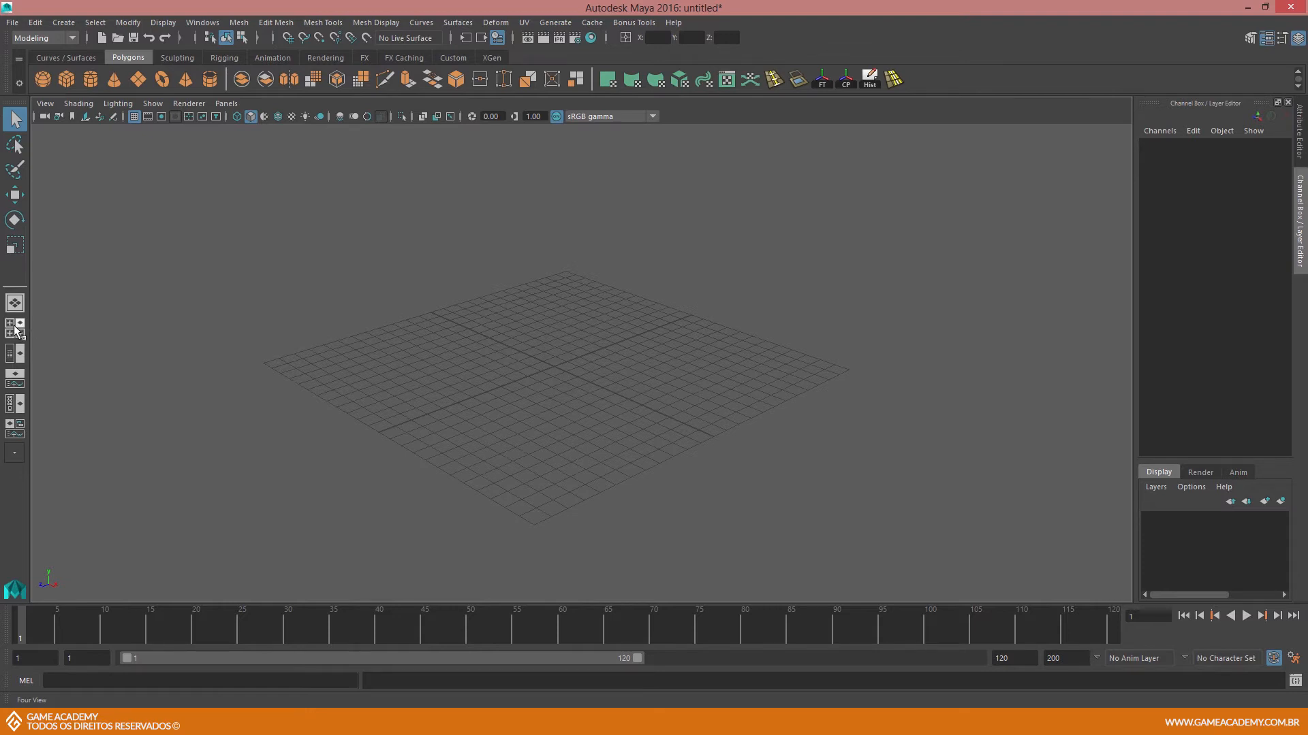
pyautogui.click(13, 330)
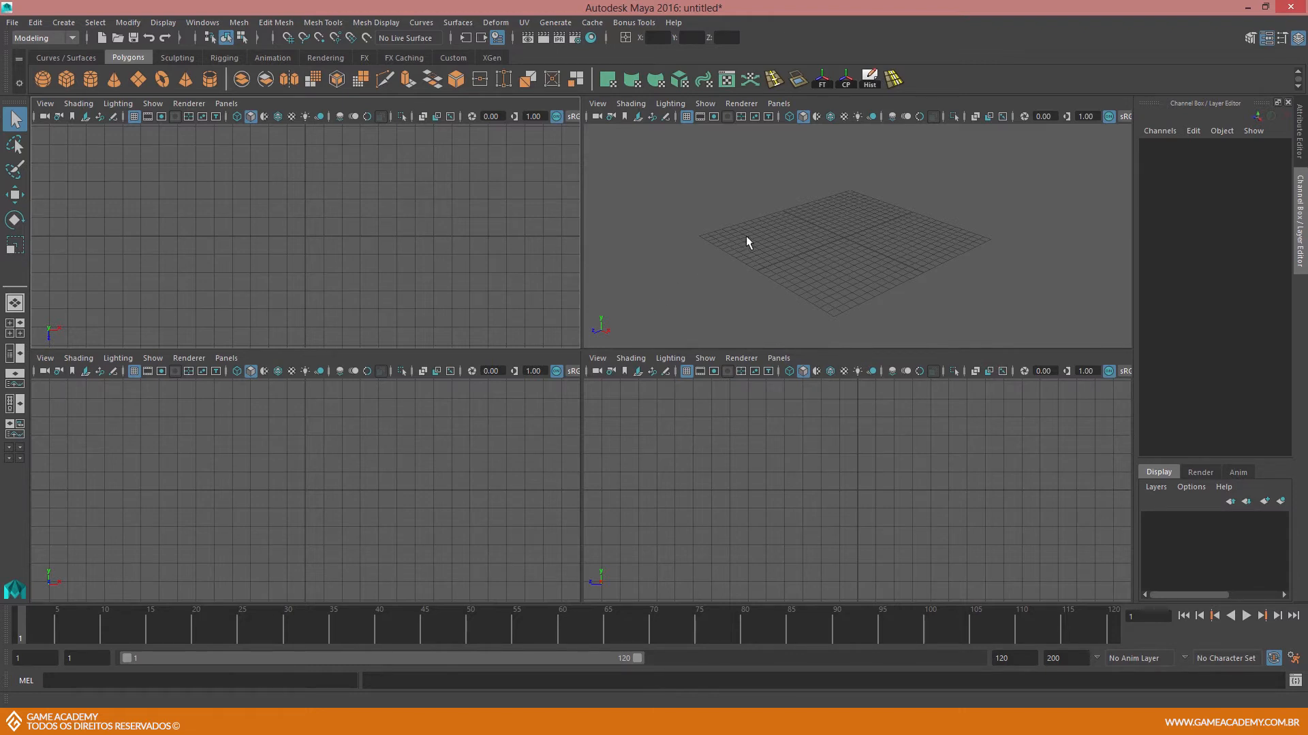
# Examine navigation in all four views by panning and zooming, and try to tumble the top, front and side orthographic views
pyautogui.keyDown('alt'); pyautogui.moveTo(867, 247); pyautogui.dragTo(859, 244); pyautogui.keyUp('alt')
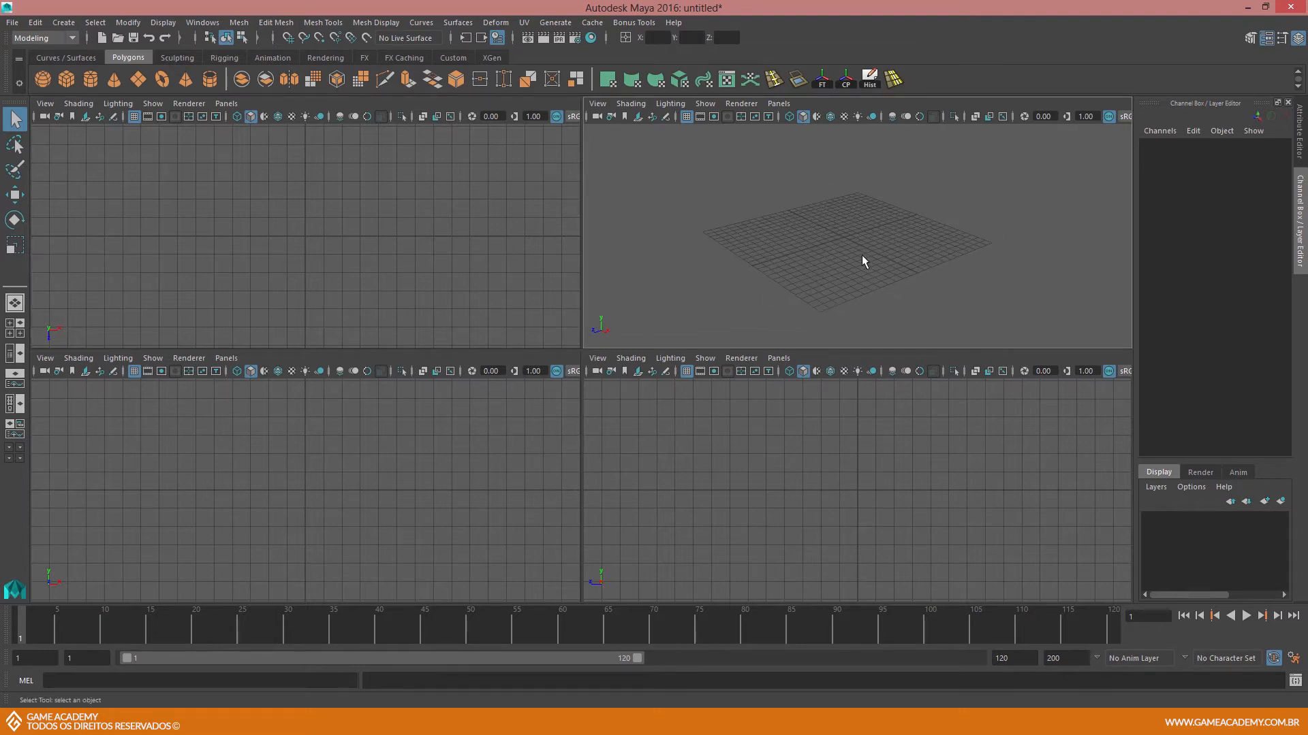
pyautogui.moveTo(852, 442)
pyautogui.keyDown('alt'); pyautogui.mouseDown(button='right')
pyautogui.moveTo(855, 456)
pyautogui.moveTo(824, 444)
pyautogui.moveTo(831, 456)
pyautogui.mouseUp(button='right'); pyautogui.keyUp('alt')
pyautogui.keyDown('alt'); pyautogui.moveTo(373, 484); pyautogui.dragTo(345, 471, button='right'); pyautogui.keyUp('alt')
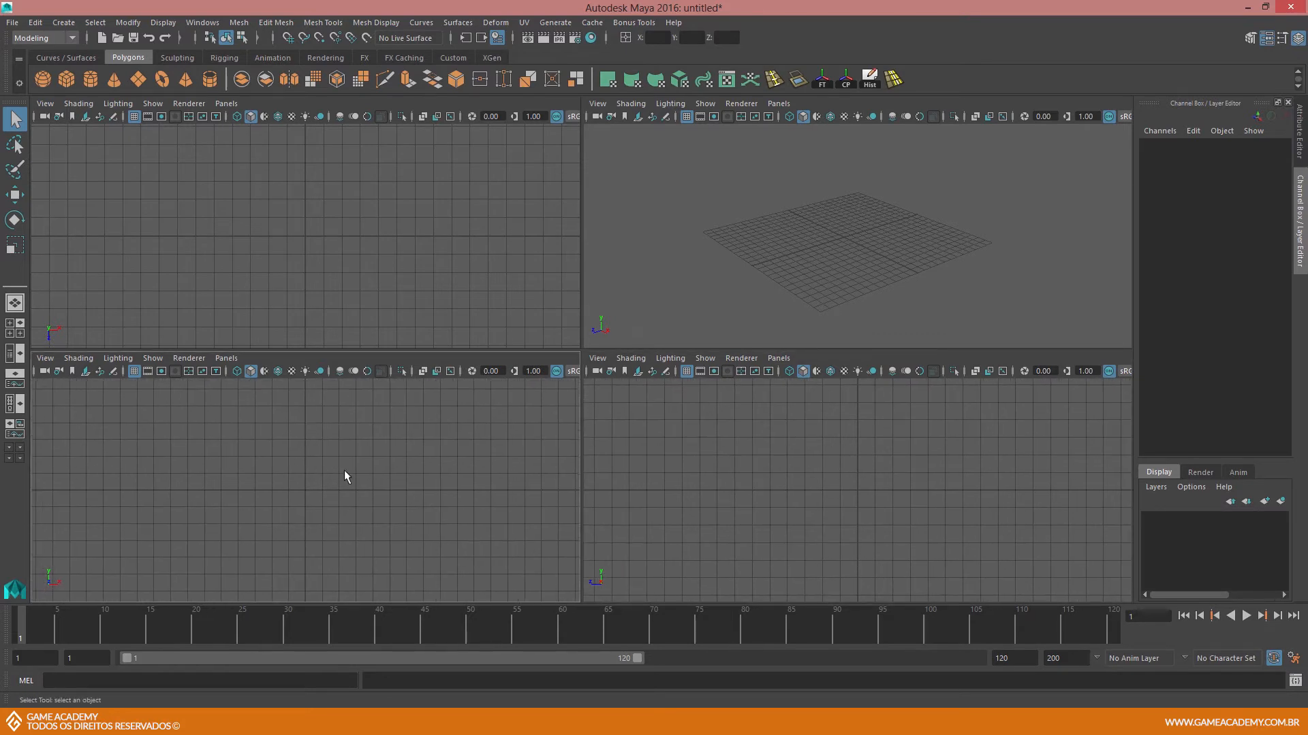
pyautogui.moveTo(305, 239)
pyautogui.keyDown('alt'); pyautogui.mouseDown(button='right')
pyautogui.moveTo(265, 227)
pyautogui.moveTo(313, 248)
pyautogui.mouseUp(button='right'); pyautogui.keyUp('alt')
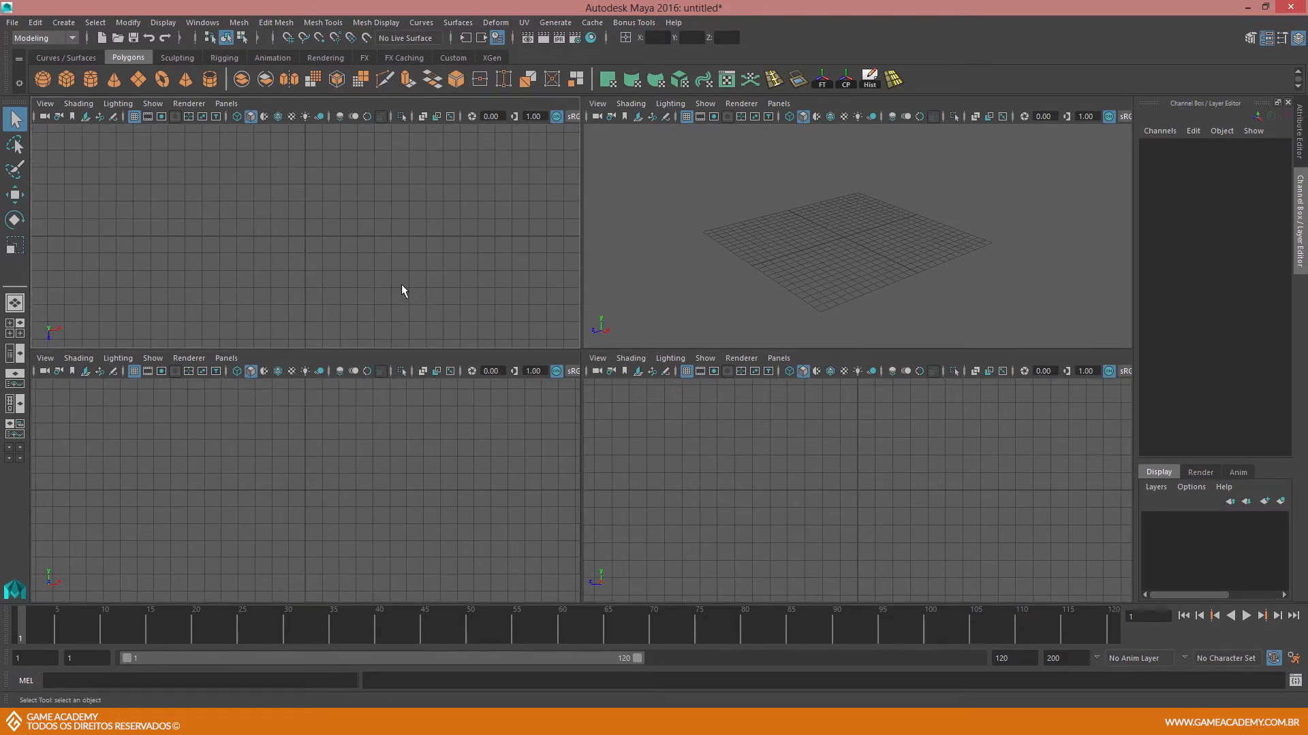
pyautogui.click(300, 492)
pyautogui.moveTo(283, 484)
pyautogui.keyDown('alt'); pyautogui.mouseDown()
pyautogui.moveTo(318, 482)
pyautogui.moveTo(256, 488)
pyautogui.moveTo(315, 489)
pyautogui.moveTo(277, 489)
pyautogui.mouseUp(); pyautogui.keyUp('alt')
pyautogui.moveTo(757, 491)
pyautogui.keyDown('alt'); pyautogui.mouseDown()
pyautogui.moveTo(838, 487)
pyautogui.moveTo(745, 469)
pyautogui.mouseUp(); pyautogui.keyUp('alt')
pyautogui.moveTo(239, 218)
pyautogui.keyDown('alt'); pyautogui.mouseDown()
pyautogui.moveTo(320, 232)
pyautogui.moveTo(260, 232)
pyautogui.mouseUp(); pyautogui.keyUp('alt')
pyautogui.keyDown('alt'); pyautogui.moveTo(282, 234); pyautogui.dragTo(316, 241); pyautogui.keyUp('alt')
pyautogui.moveTo(296, 239)
pyautogui.keyDown('alt'); pyautogui.mouseDown(button='middle')
pyautogui.moveTo(213, 198)
pyautogui.moveTo(299, 288)
pyautogui.moveTo(432, 239)
pyautogui.moveTo(347, 181)
pyautogui.moveTo(268, 193)
pyautogui.moveTo(271, 235)
pyautogui.moveTo(313, 239)
pyautogui.moveTo(301, 233)
pyautogui.mouseUp(button='middle'); pyautogui.keyUp('alt')
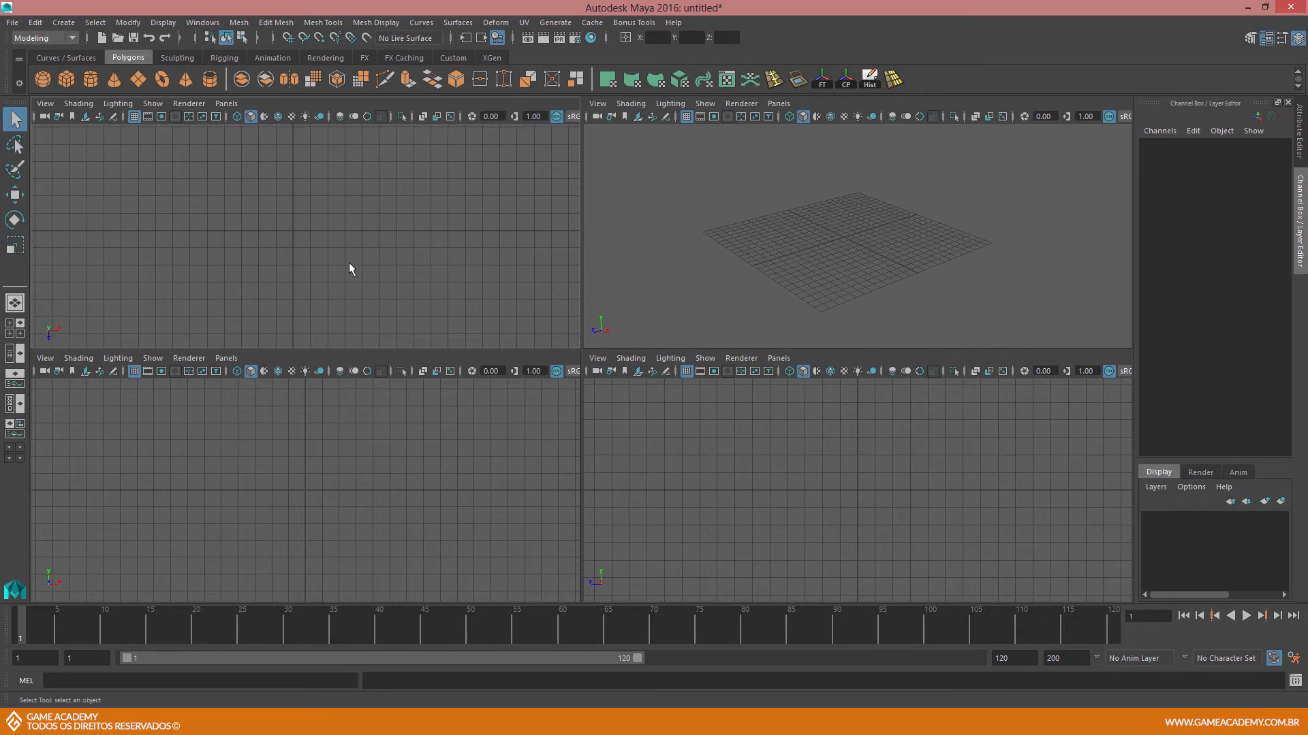
pyautogui.keyDown('alt'); pyautogui.moveTo(350, 268); pyautogui.dragTo(374, 233, button='right'); pyautogui.keyUp('alt')
pyautogui.keyDown('alt'); pyautogui.moveTo(279, 229); pyautogui.dragTo(292, 225); pyautogui.keyUp('alt')
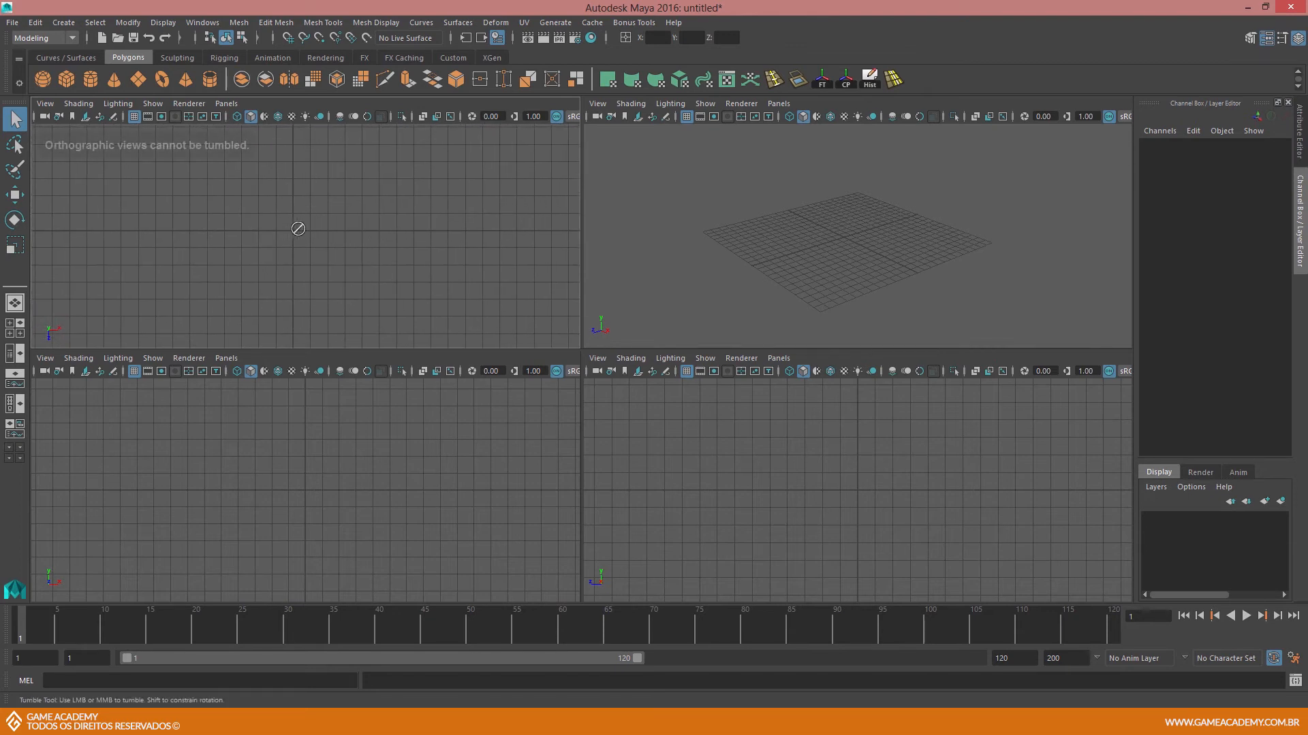
pyautogui.moveTo(281, 231)
pyautogui.keyDown('alt'); pyautogui.mouseDown()
pyautogui.moveTo(310, 232)
pyautogui.moveTo(259, 229)
pyautogui.mouseUp(); pyautogui.keyUp('alt')
pyautogui.keyDown('alt'); pyautogui.moveTo(356, 403); pyautogui.dragTo(393, 456); pyautogui.keyUp('alt')
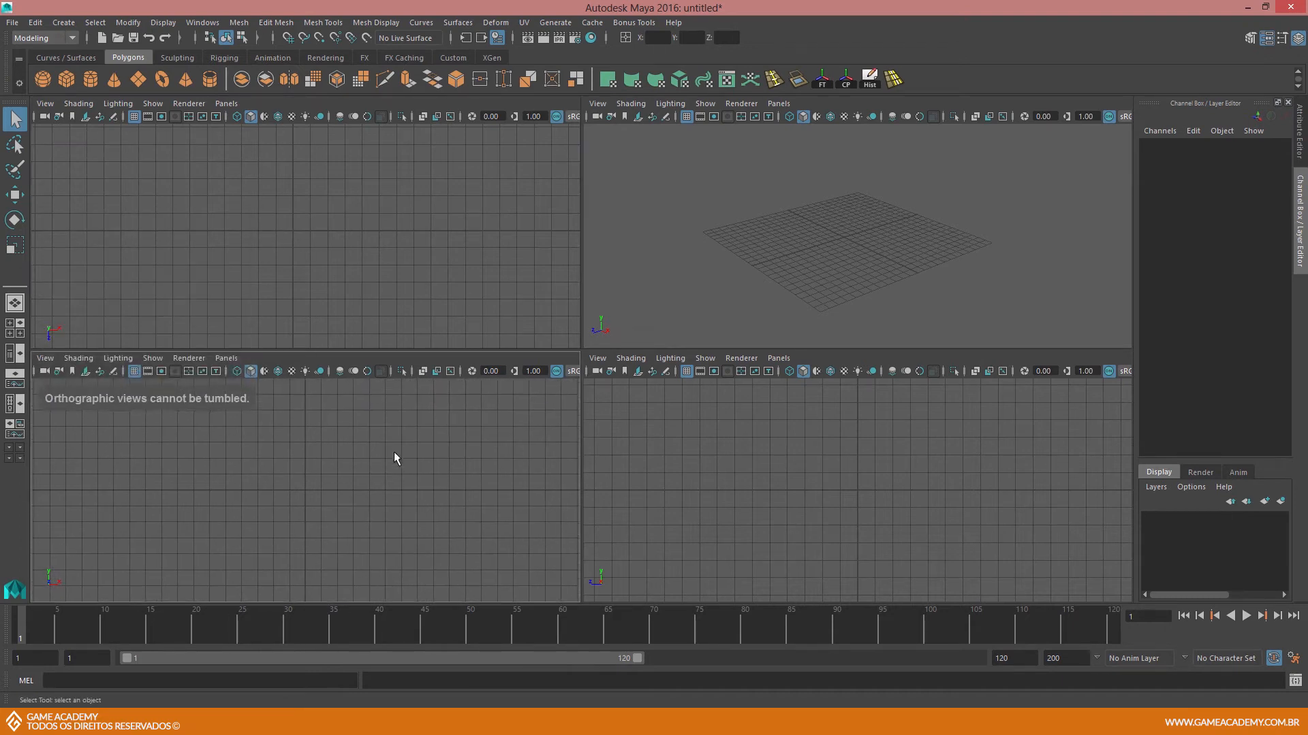
# Create a polygon sphere with radius 1 at the origin and frame it closer in the perspective and top views
pyautogui.click(43, 80)
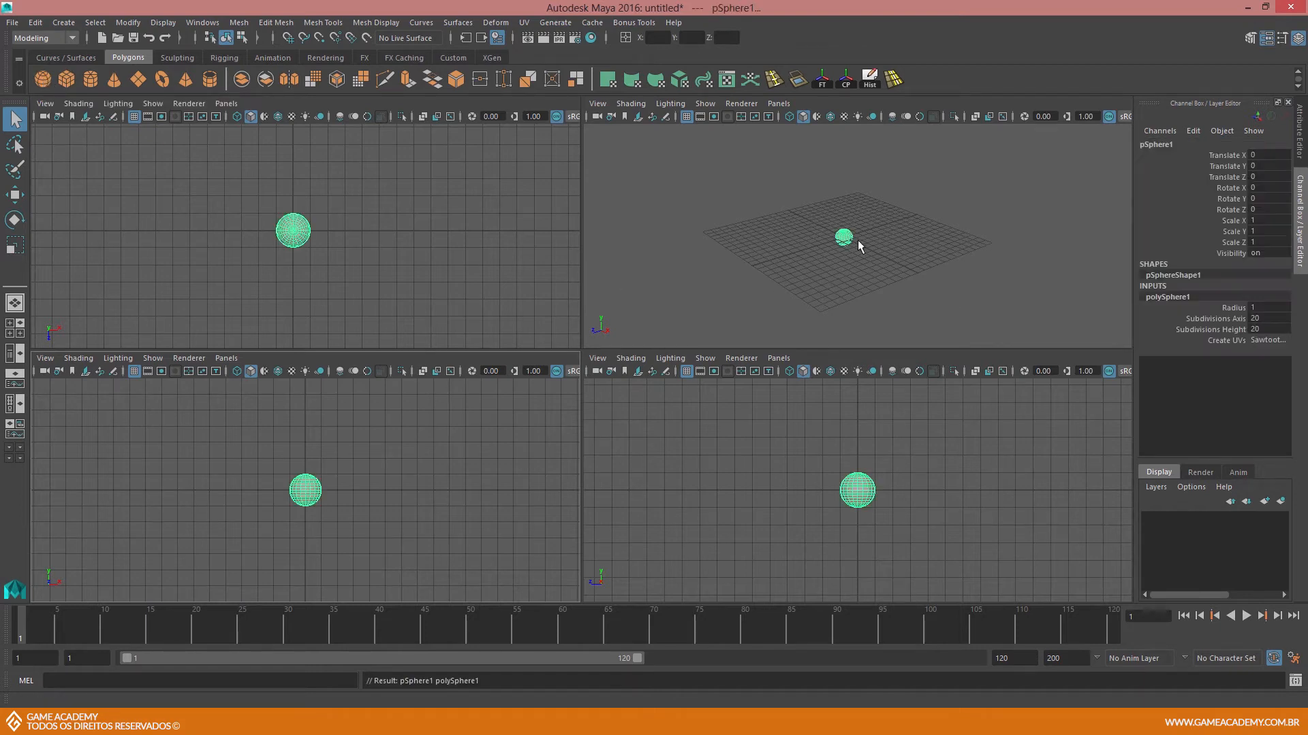
pyautogui.scroll(10, 790, 201)
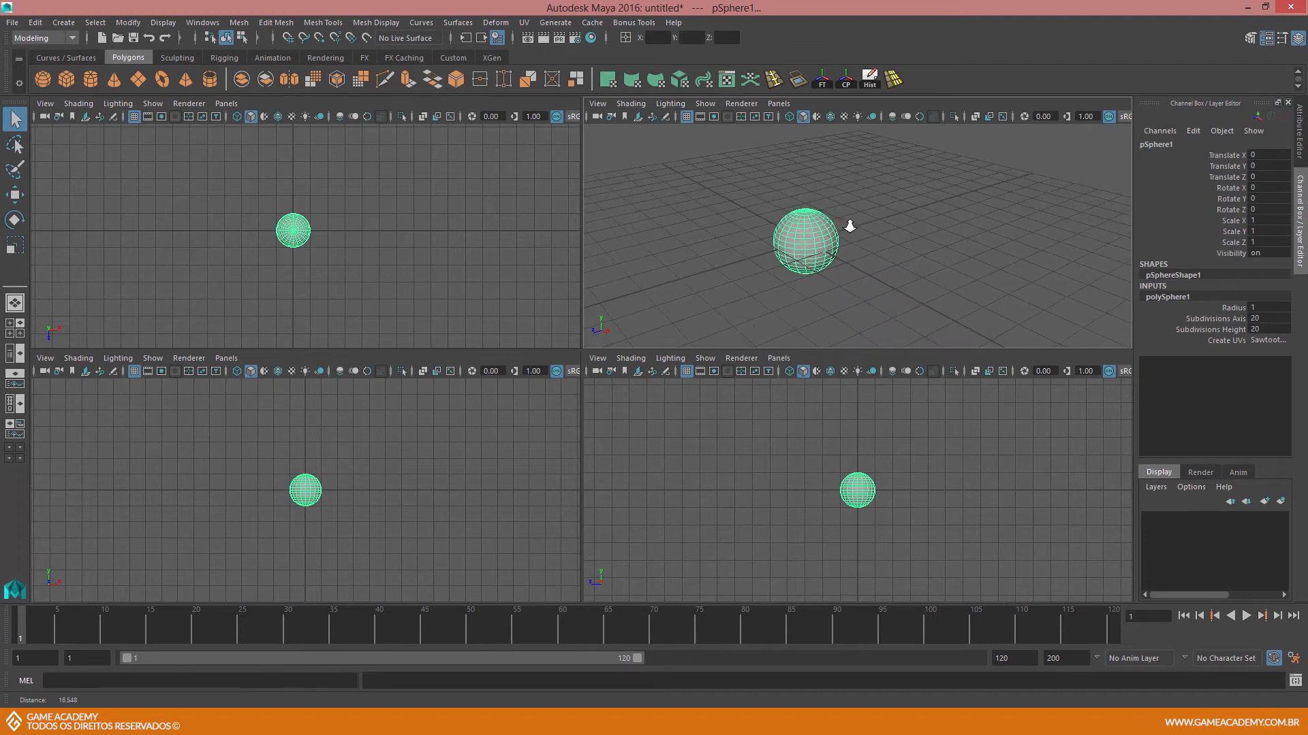
pyautogui.keyDown('alt'); pyautogui.moveTo(287, 226); pyautogui.dragTo(409, 277, button='right'); pyautogui.keyUp('alt')
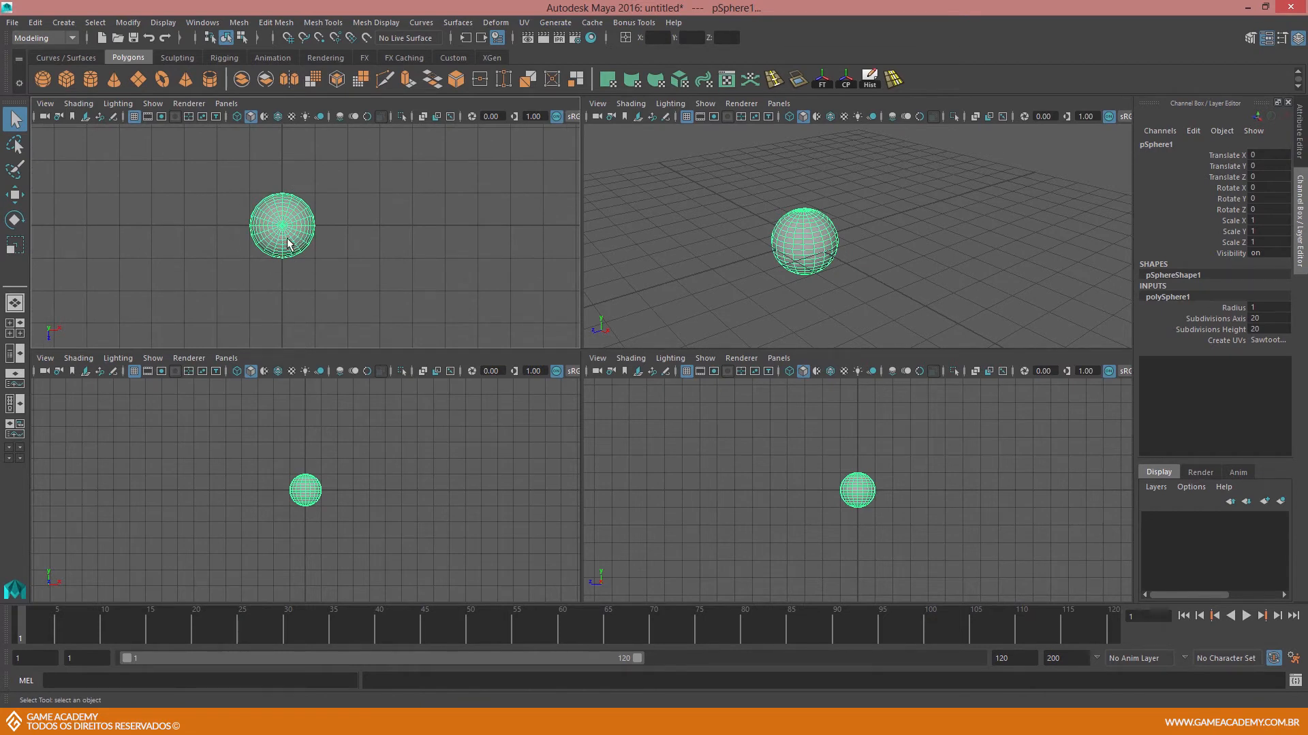
pyautogui.moveTo(271, 194)
pyautogui.keyDown('alt'); pyautogui.mouseDown(button='right')
pyautogui.moveTo(254, 192)
pyautogui.moveTo(286, 205)
pyautogui.mouseUp(button='right'); pyautogui.keyUp('alt')
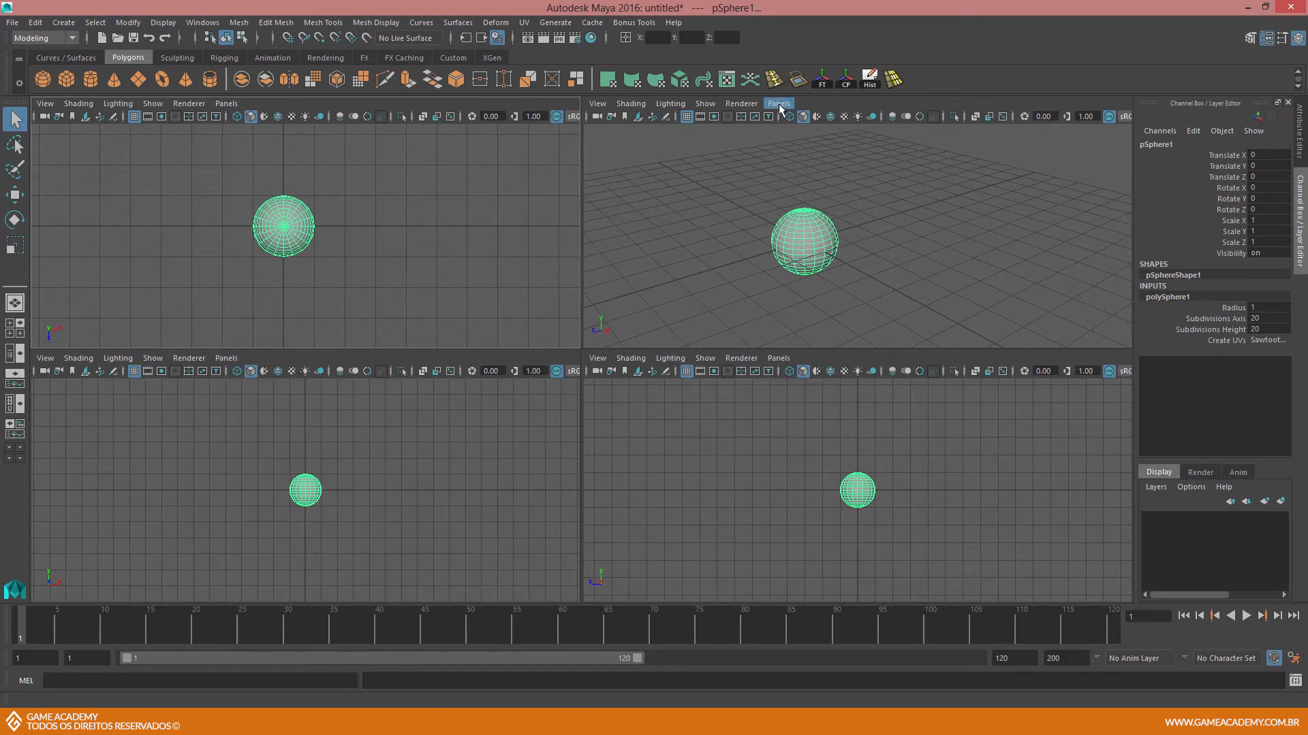
pyautogui.click(229, 103)
pyautogui.moveTo(249, 119)
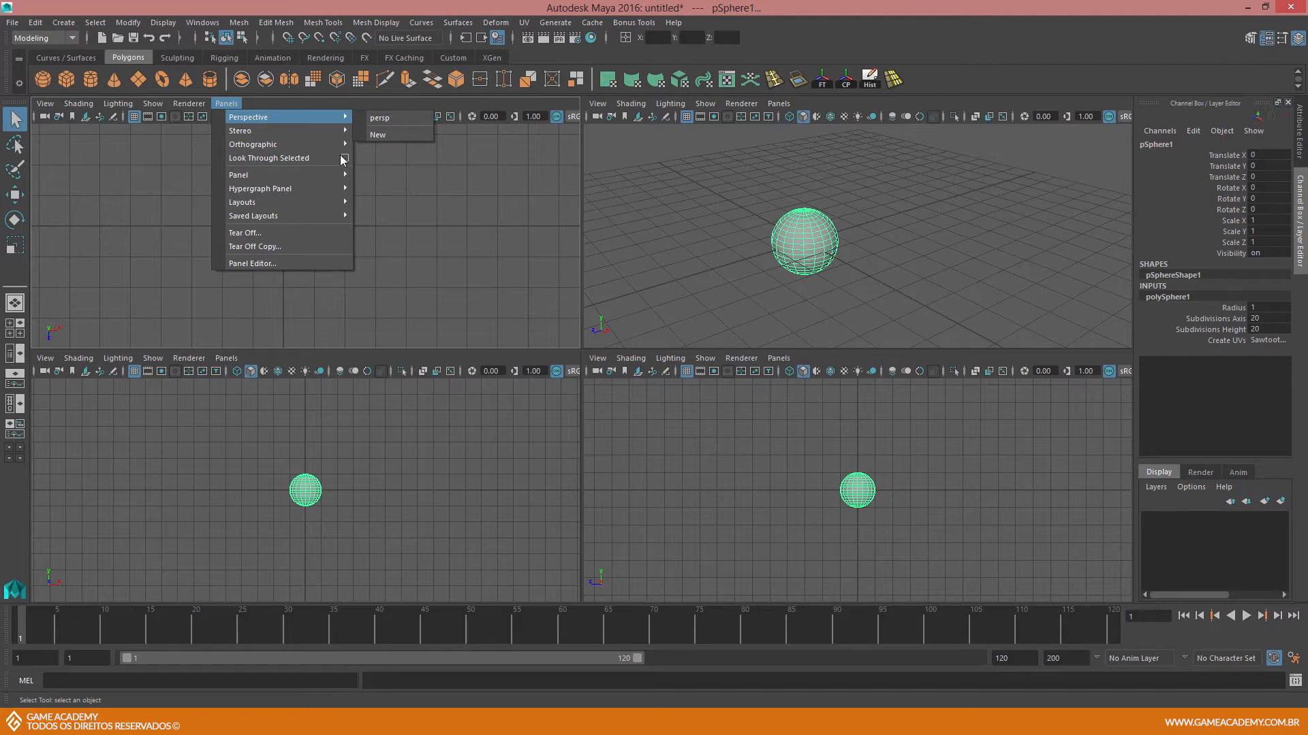
pyautogui.moveTo(241, 147)
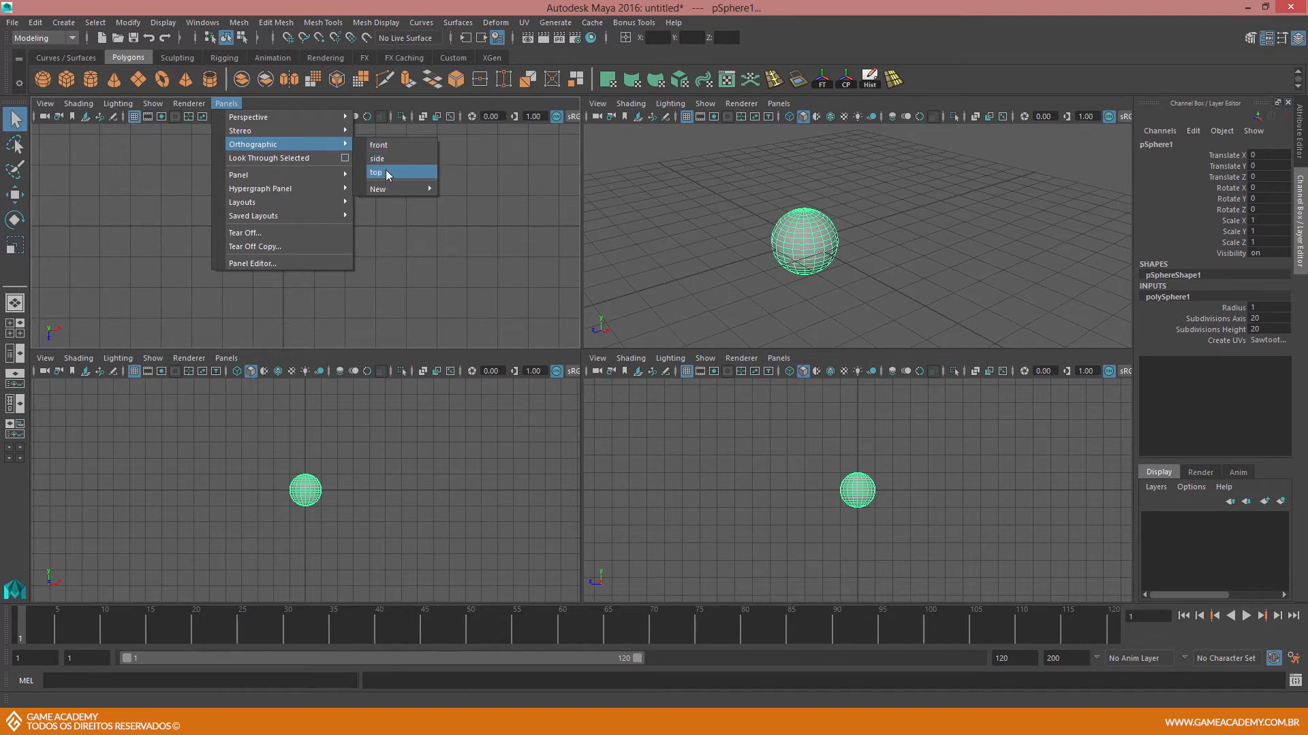
pyautogui.click(402, 276)
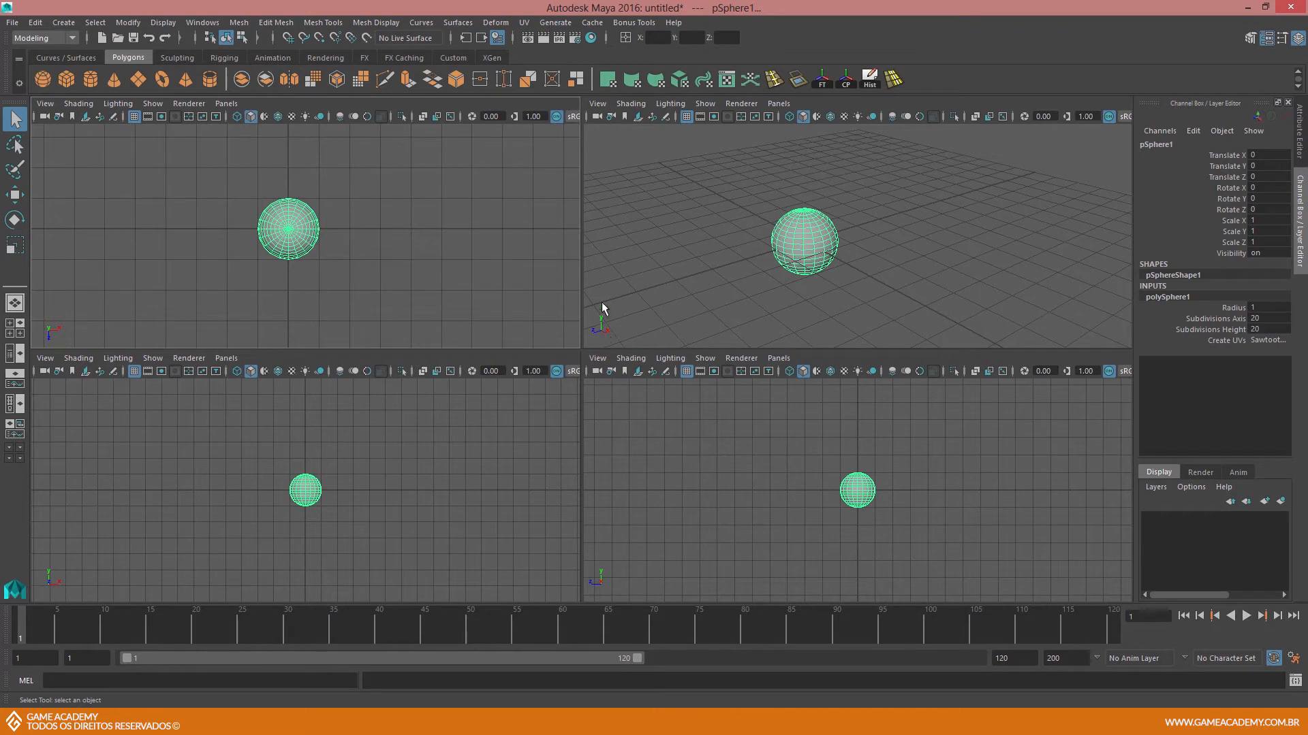
# Orbit the perspective view around the sphere to compare its angle with the front and side orthographic views
pyautogui.keyDown('alt'); pyautogui.moveTo(604, 324); pyautogui.dragTo(783, 284); pyautogui.keyUp('alt')
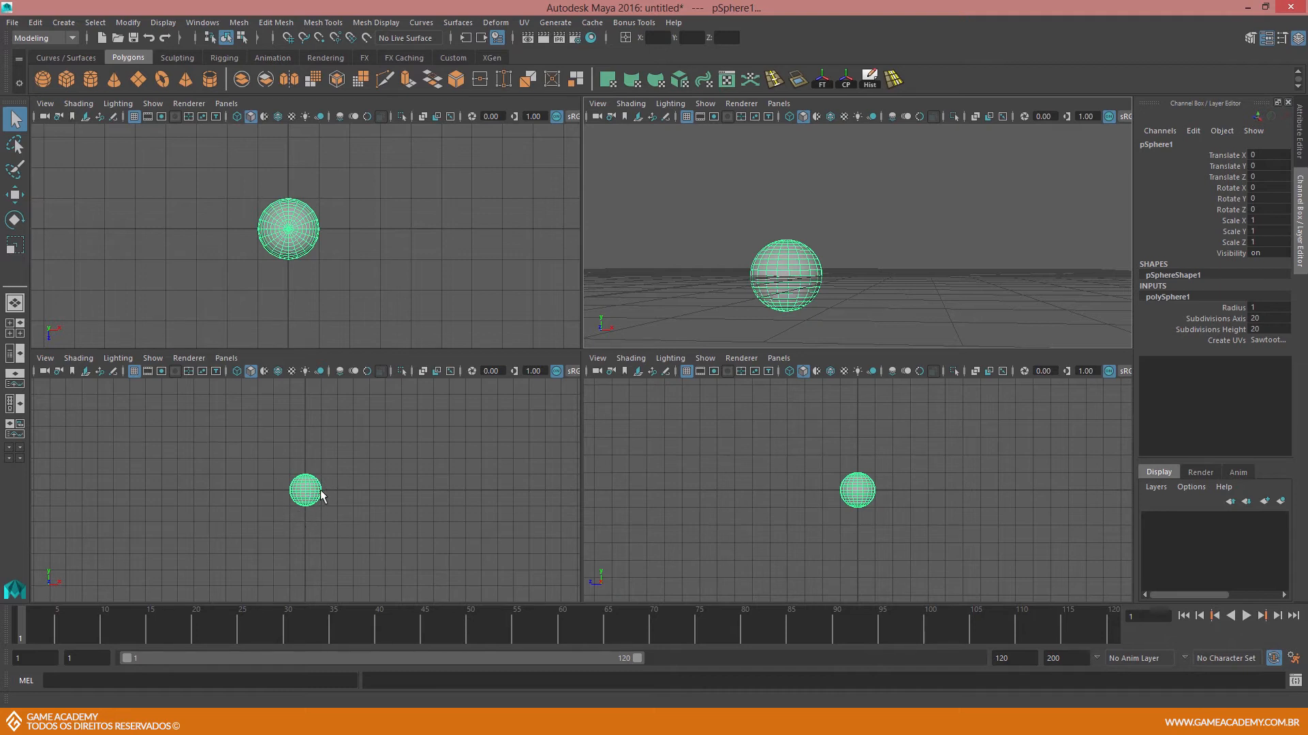
pyautogui.keyDown('alt'); pyautogui.moveTo(723, 287); pyautogui.dragTo(789, 294); pyautogui.keyUp('alt')
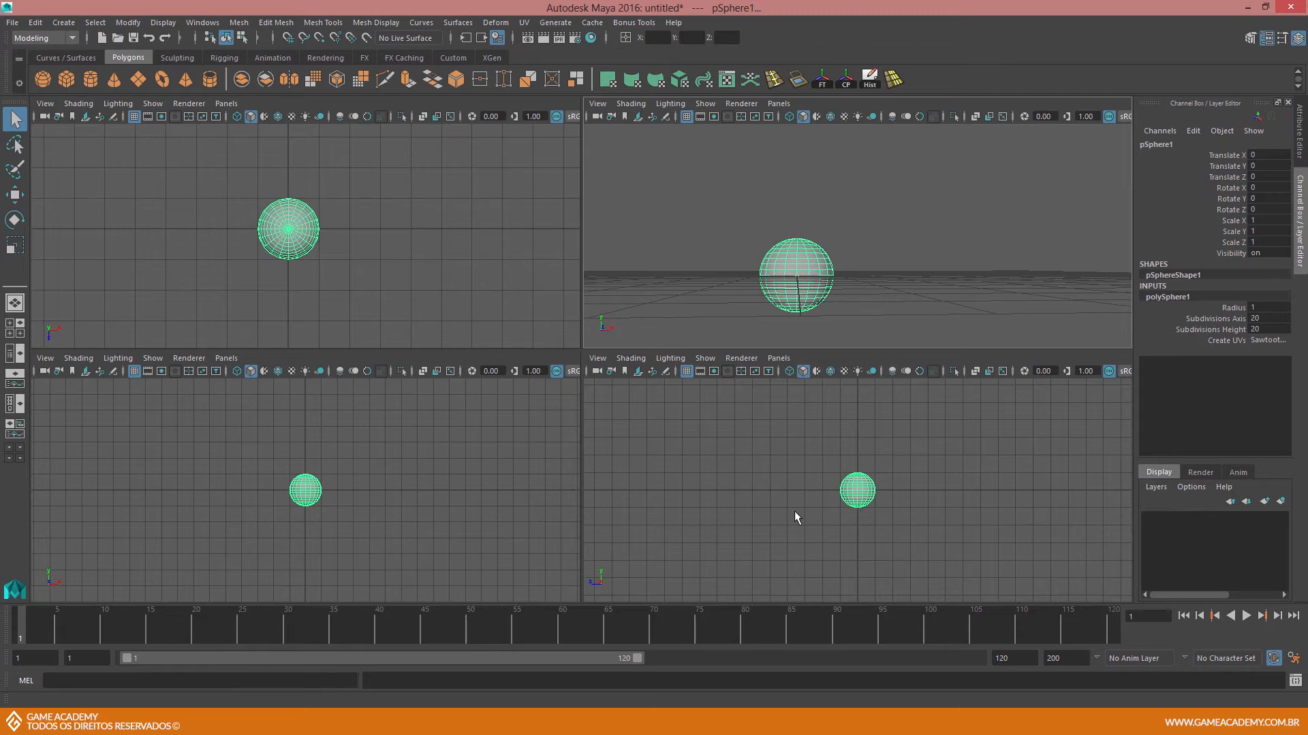
pyautogui.middleClick(800, 469)
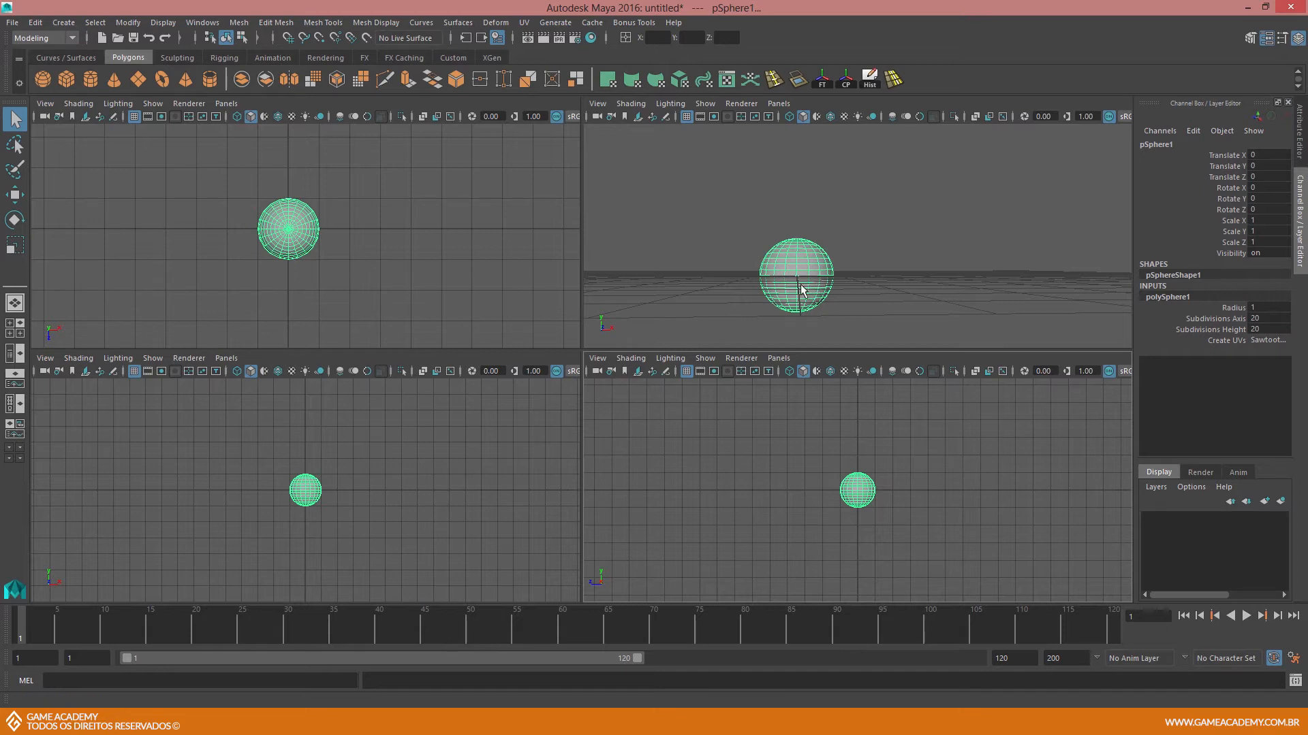
pyautogui.keyDown('alt'); pyautogui.moveTo(843, 251); pyautogui.dragTo(798, 251); pyautogui.keyUp('alt')
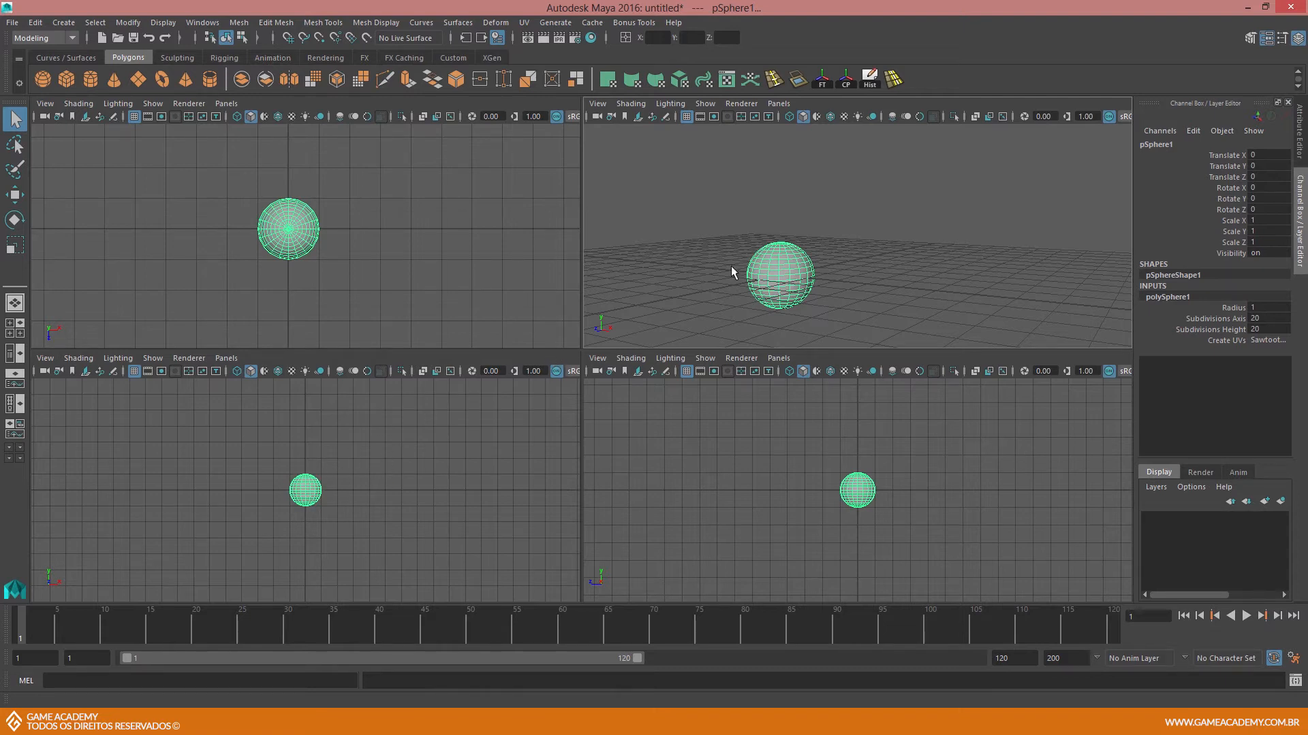
pyautogui.scroll(-2, 838, 270)
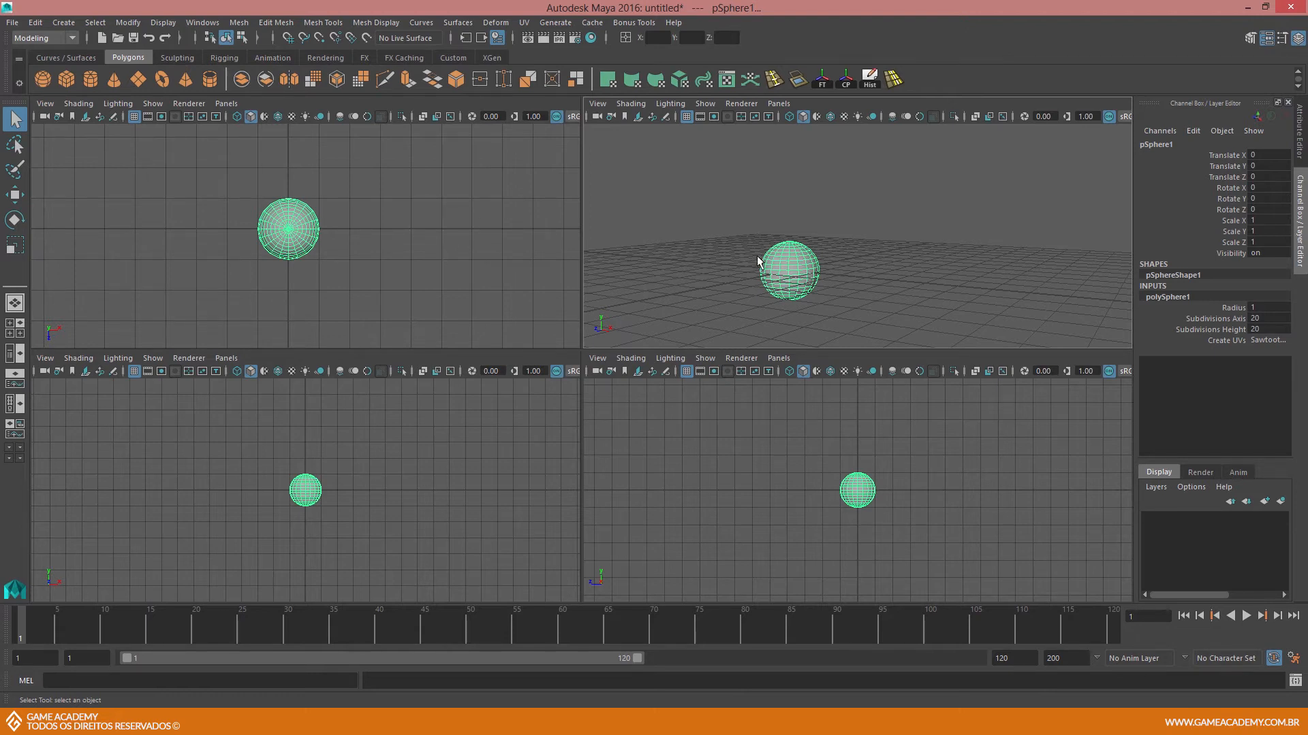
# View the perspective, front, top and side views full size one at a time, returning to the four-view layout after each
pyautogui.click(15, 304)
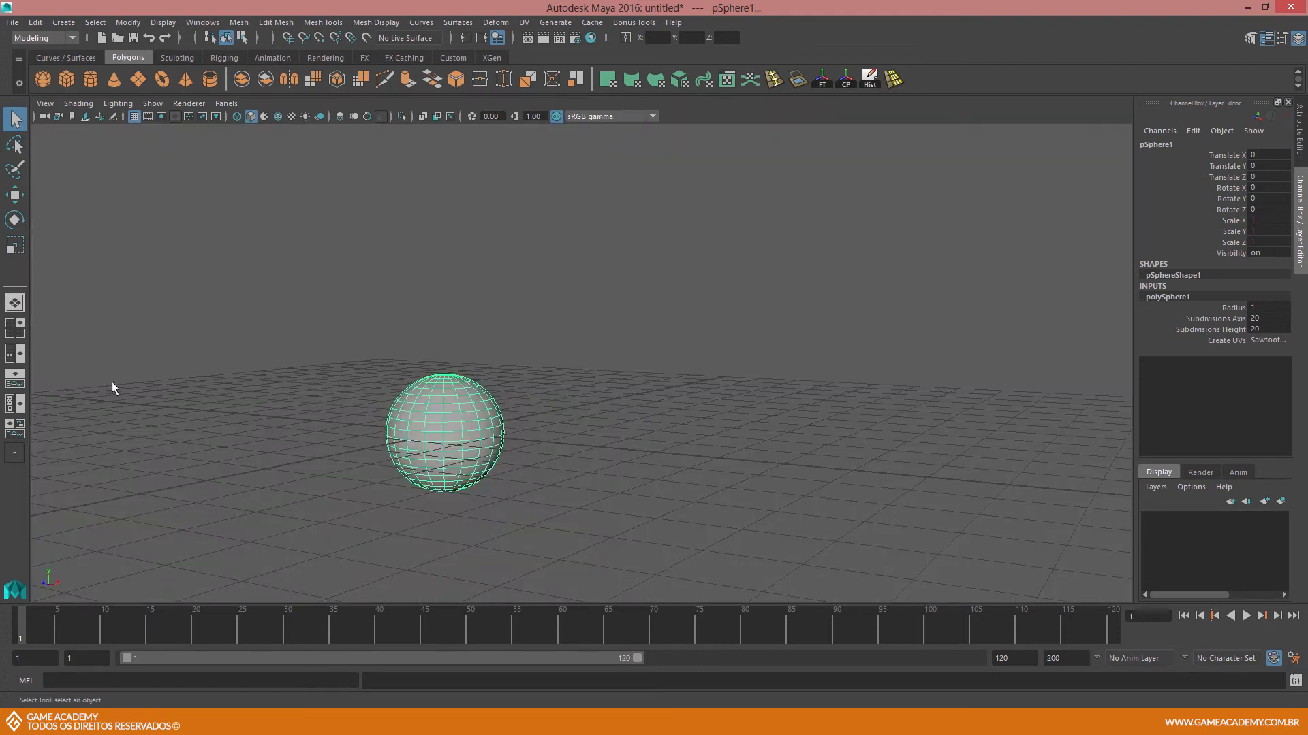
pyautogui.click(18, 331)
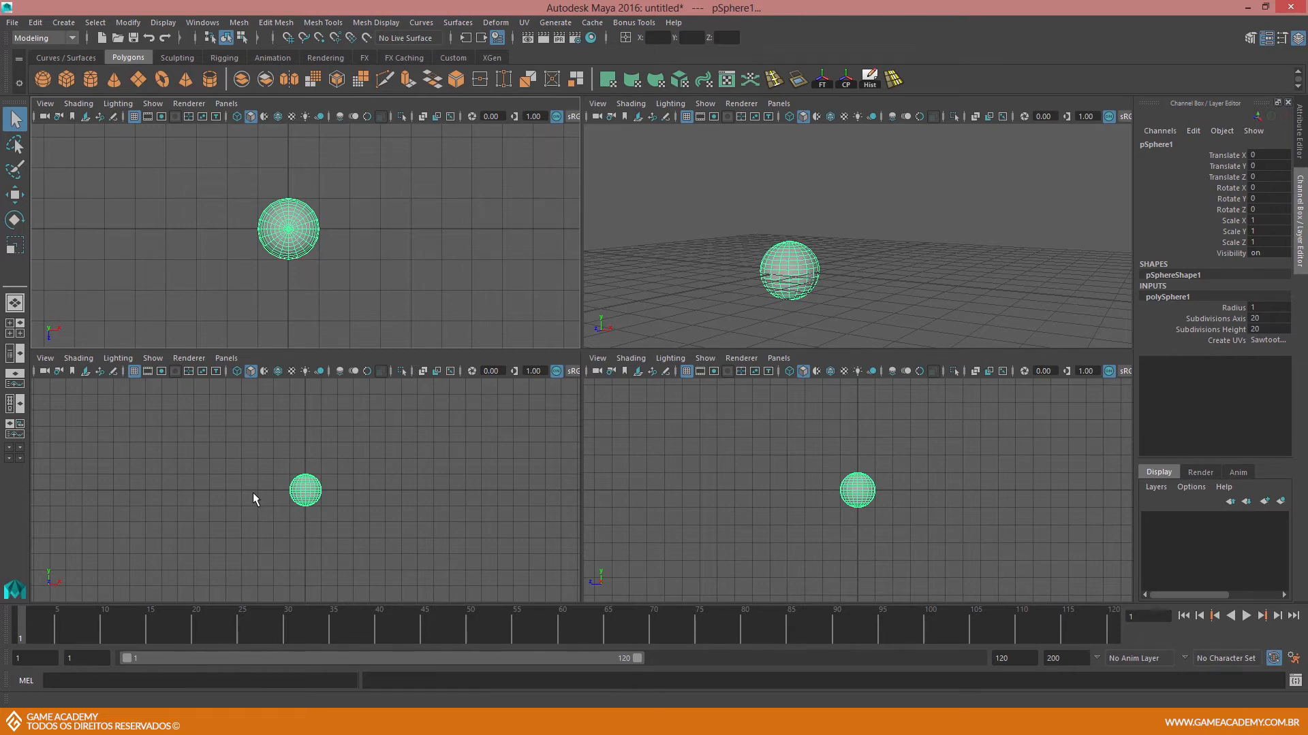
pyautogui.press('space')
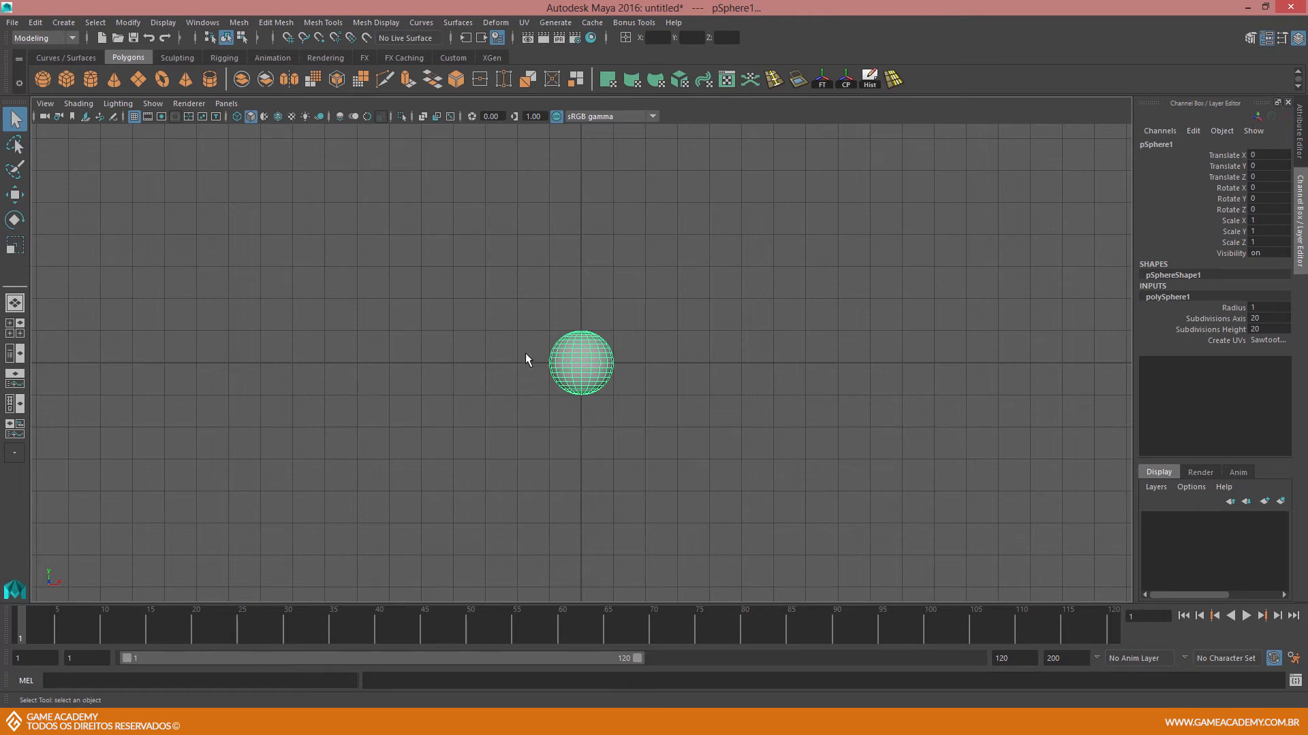
pyautogui.press('space')
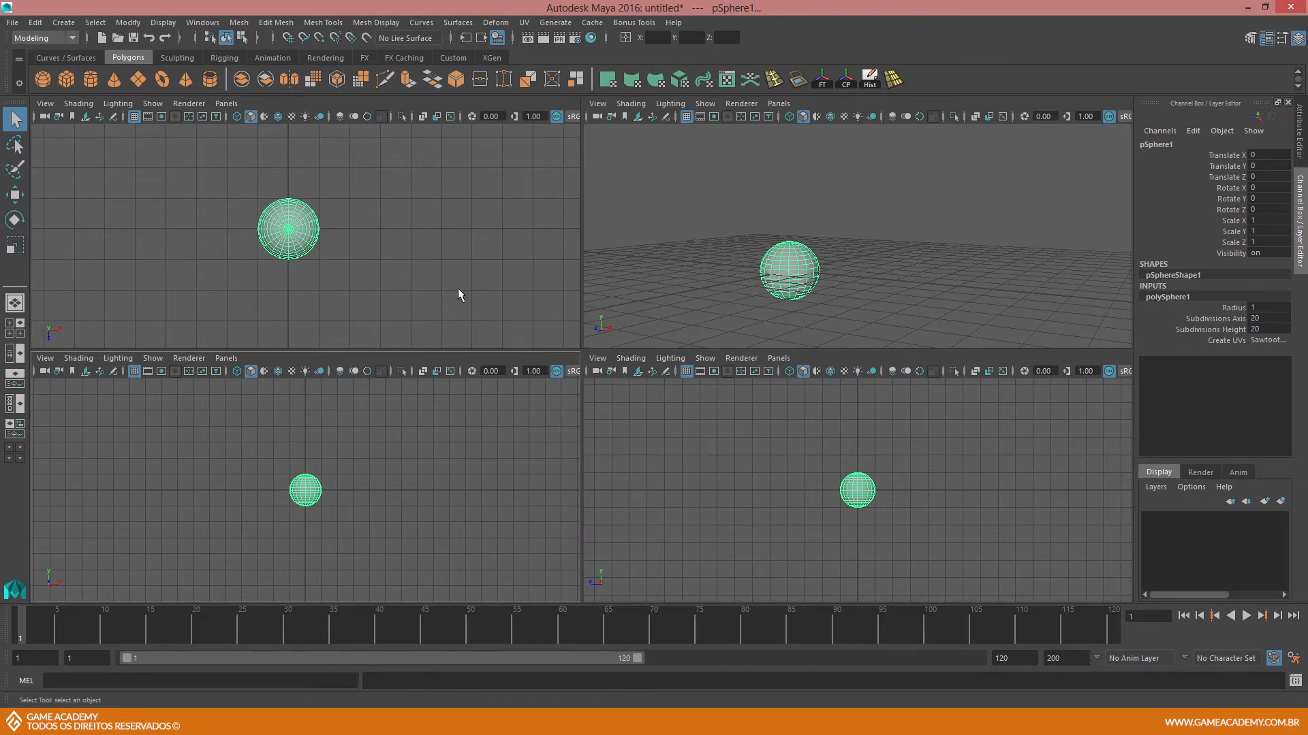
pyautogui.press('space')
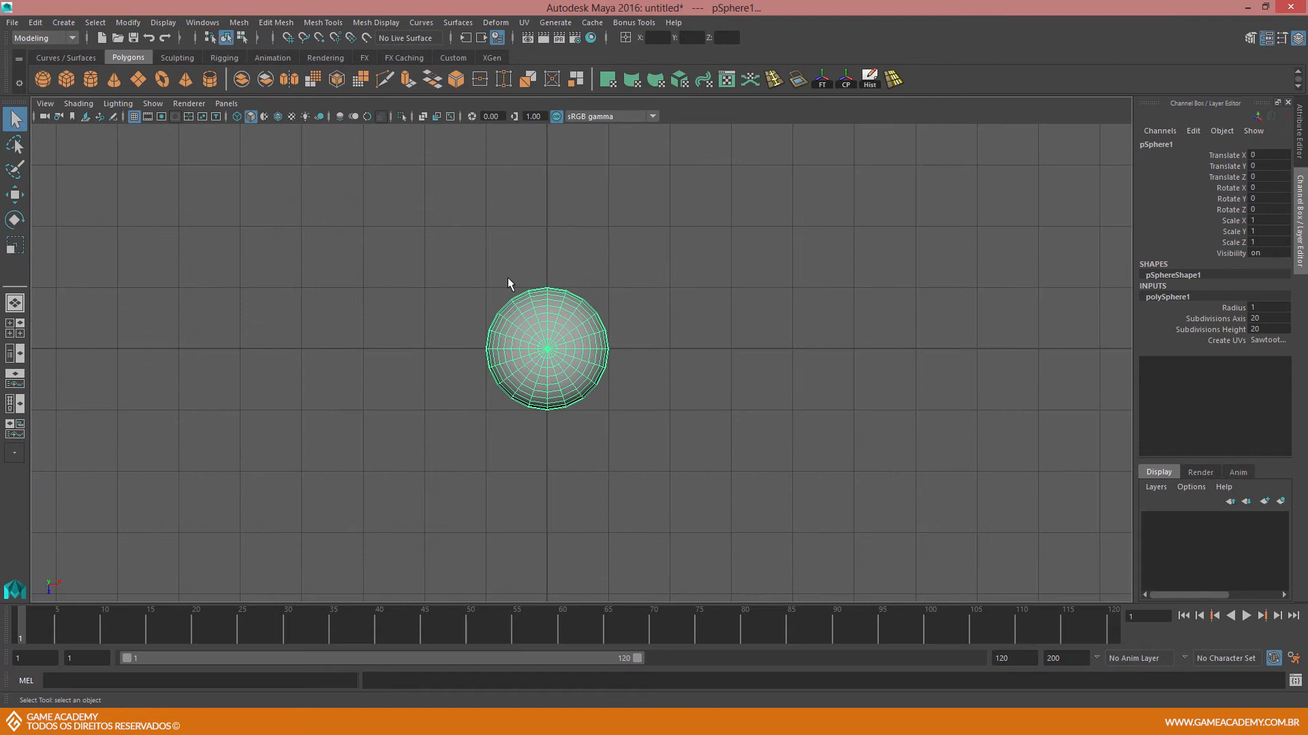
pyautogui.press('space')
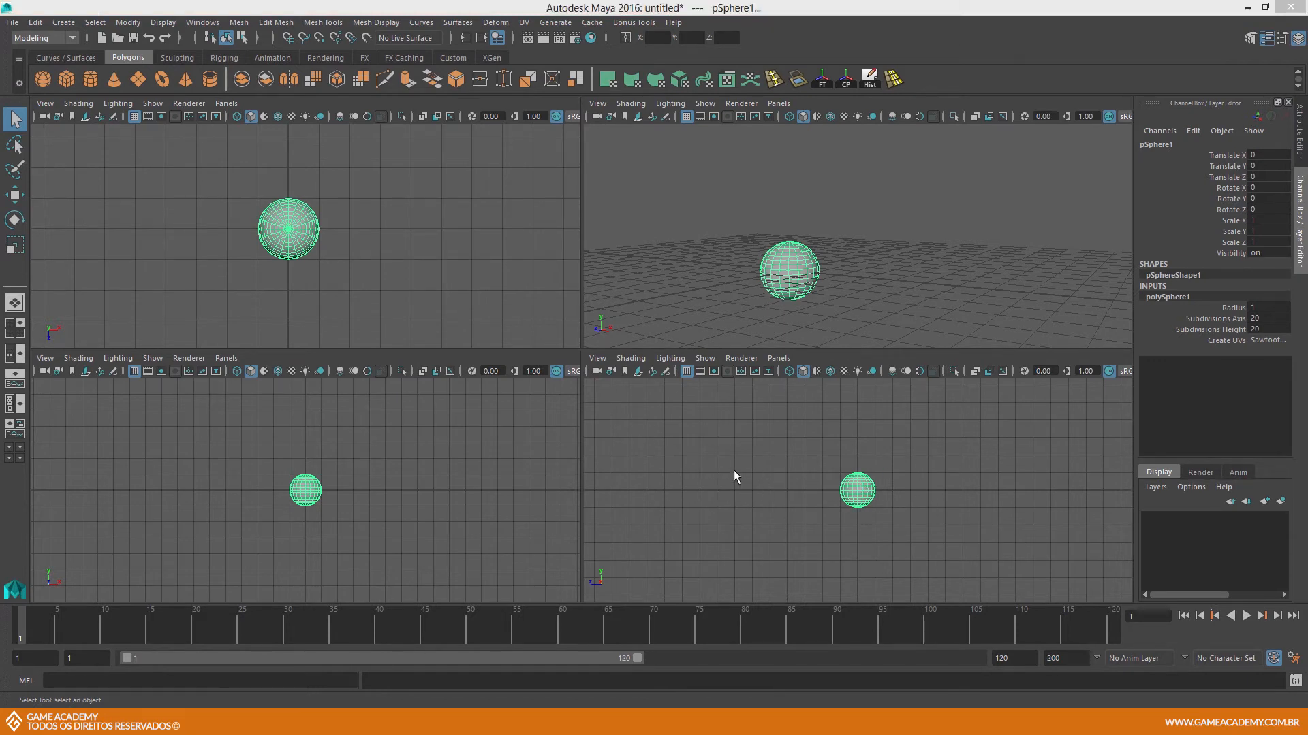
pyautogui.press('space')
pyautogui.press('space')
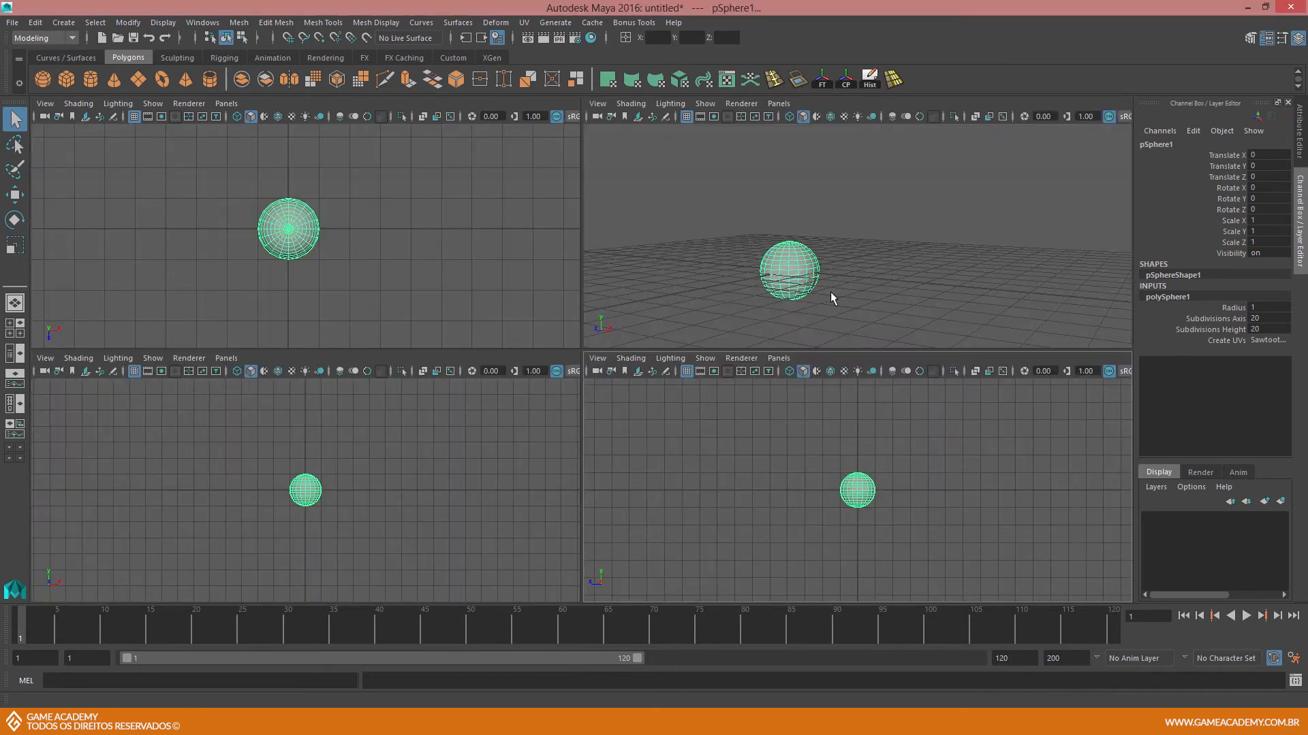
pyautogui.press('space')
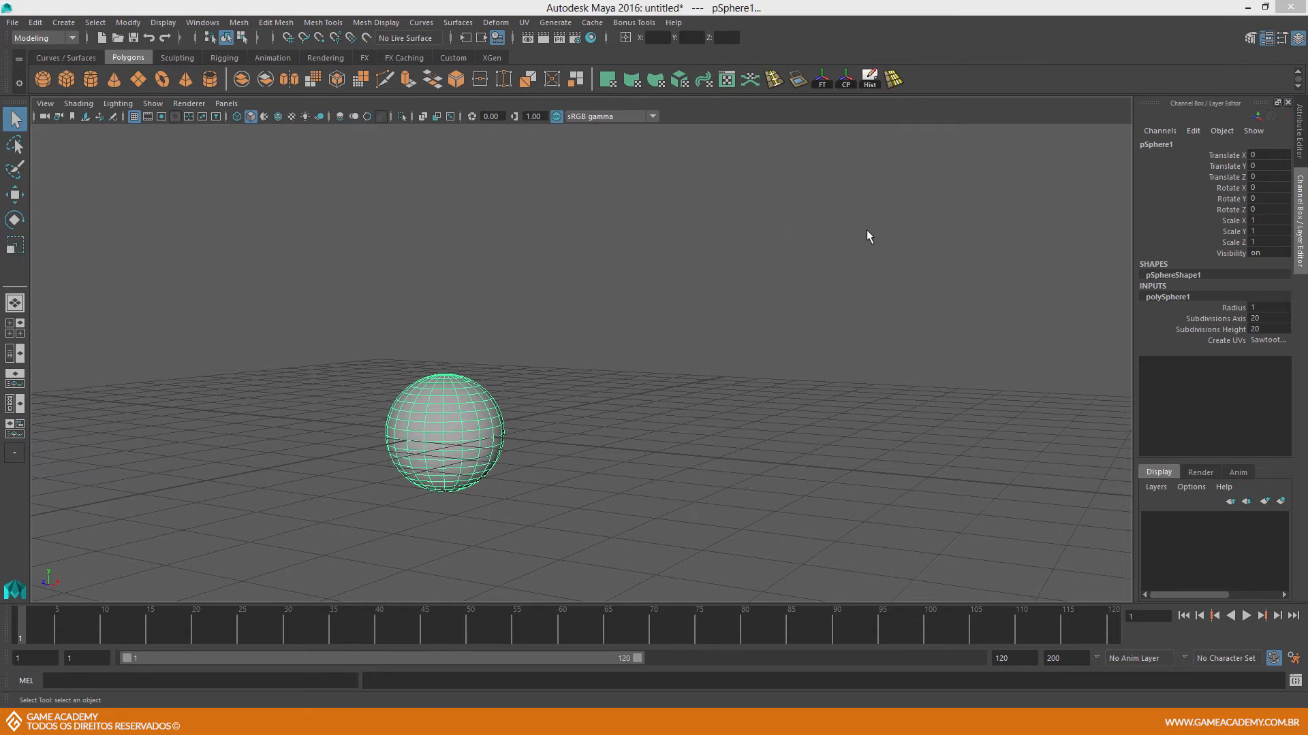
pyautogui.press('space')
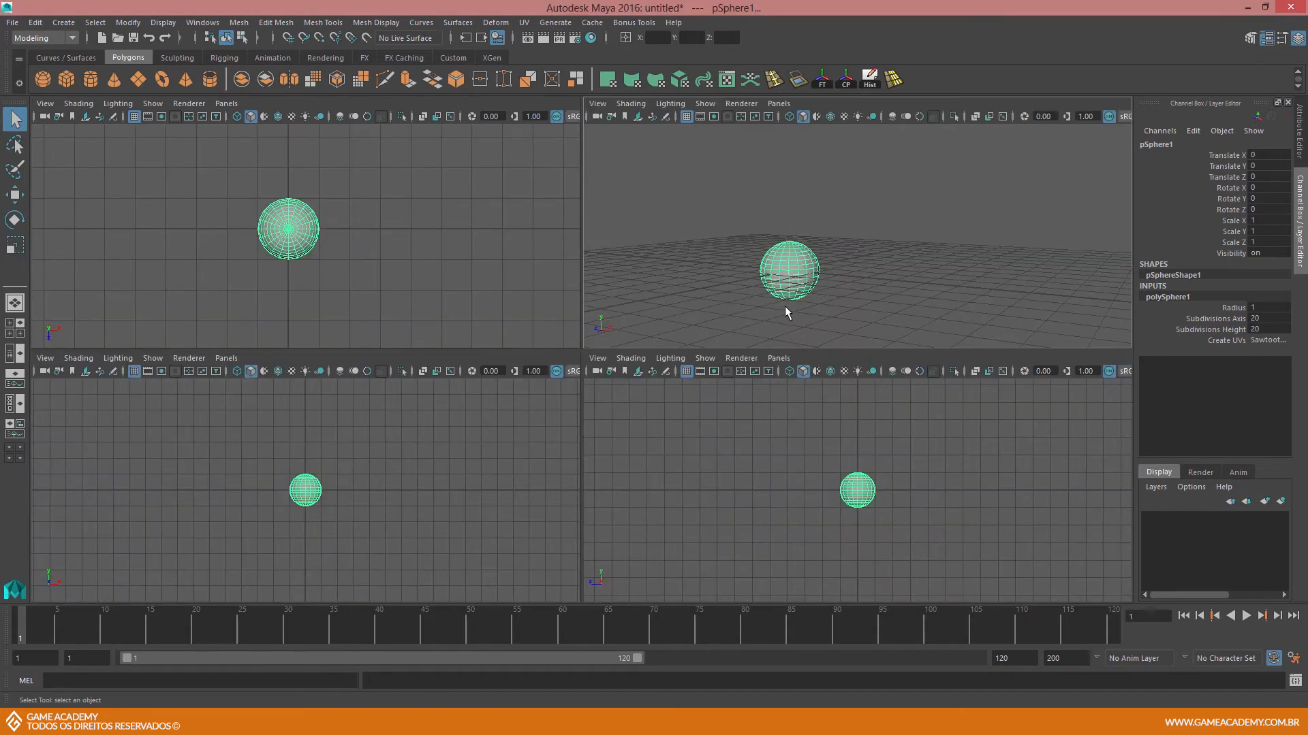
# Orbit the perspective view slightly, and maximize the front view to examine the sphere and grid at different zoom levels
pyautogui.keyDown('alt'); pyautogui.moveTo(881, 245); pyautogui.dragTo(848, 231, button='middle'); pyautogui.keyUp('alt')
pyautogui.keyDown('alt'); pyautogui.moveTo(848, 231); pyautogui.dragTo(832, 245); pyautogui.keyUp('alt')
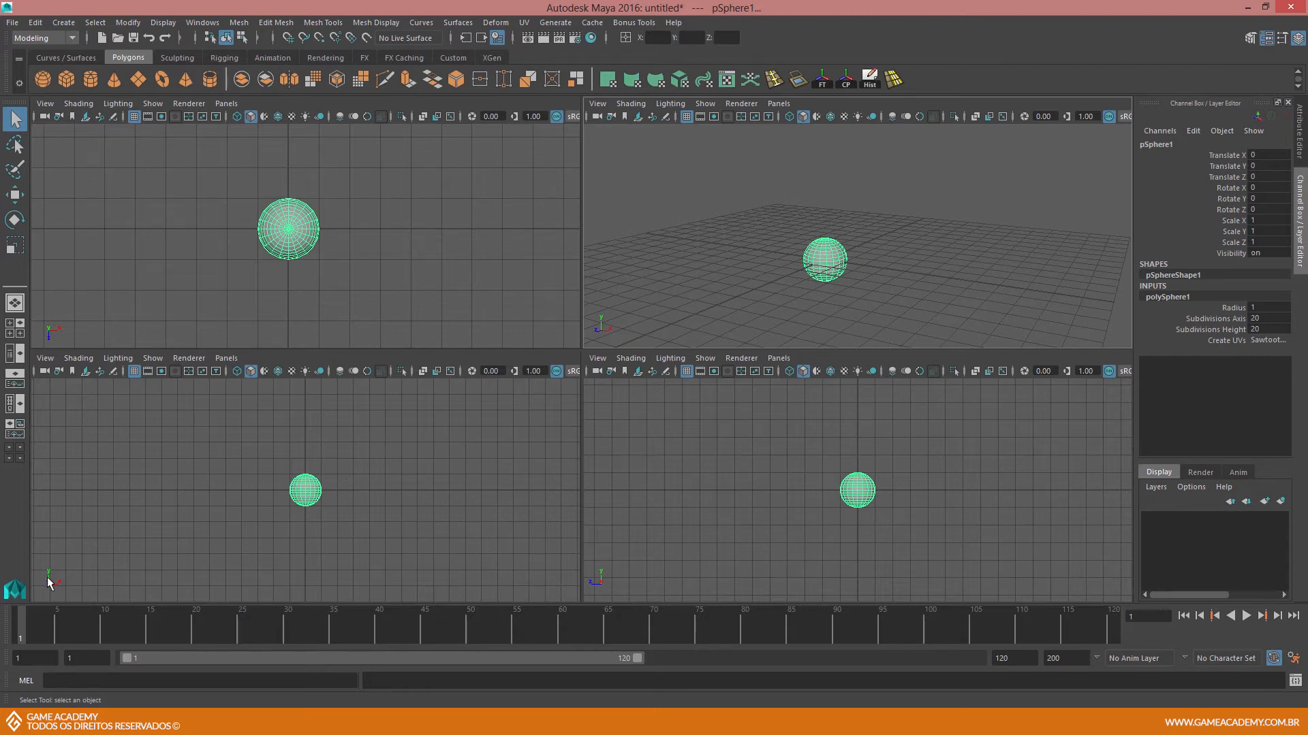
pyautogui.press('space')
pyautogui.keyDown('alt'); pyautogui.moveTo(436, 246); pyautogui.dragTo(566, 313, button='right'); pyautogui.keyUp('alt')
pyautogui.keyDown('alt'); pyautogui.moveTo(566, 314); pyautogui.dragTo(564, 365, button='middle'); pyautogui.keyUp('alt')
pyautogui.keyDown('alt'); pyautogui.moveTo(564, 365); pyautogui.dragTo(538, 309, button='right'); pyautogui.keyUp('alt')
pyautogui.keyDown('alt'); pyautogui.moveTo(537, 309); pyautogui.dragTo(538, 328, button='middle'); pyautogui.keyUp('alt')
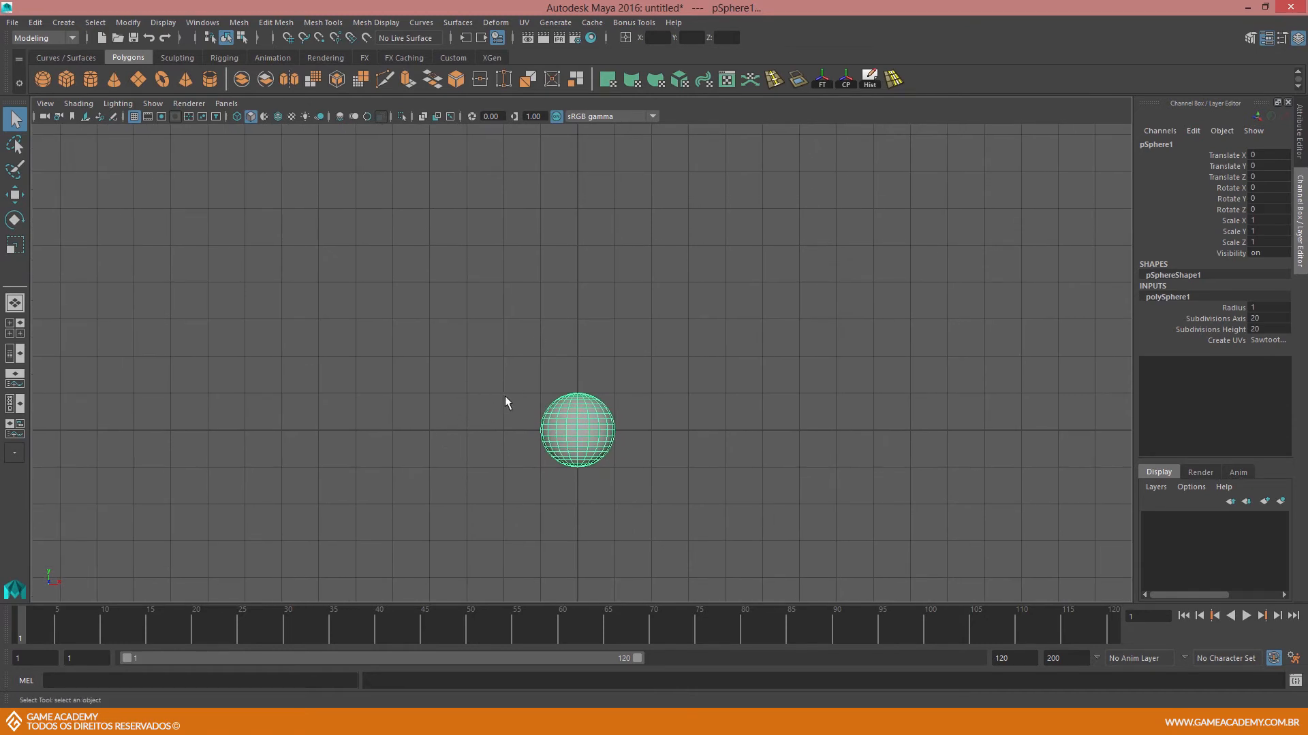
pyautogui.keyDown('alt'); pyautogui.moveTo(738, 414); pyautogui.dragTo(320, 235, button='right'); pyautogui.keyUp('alt')
pyautogui.keyDown('alt'); pyautogui.moveTo(677, 389); pyautogui.dragTo(858, 482, button='right'); pyautogui.keyUp('alt')
pyautogui.keyDown('alt'); pyautogui.moveTo(621, 371); pyautogui.dragTo(613, 371, button='middle'); pyautogui.keyUp('alt')
pyautogui.keyDown('alt'); pyautogui.moveTo(572, 339); pyautogui.dragTo(742, 433, button='right'); pyautogui.keyUp('alt')
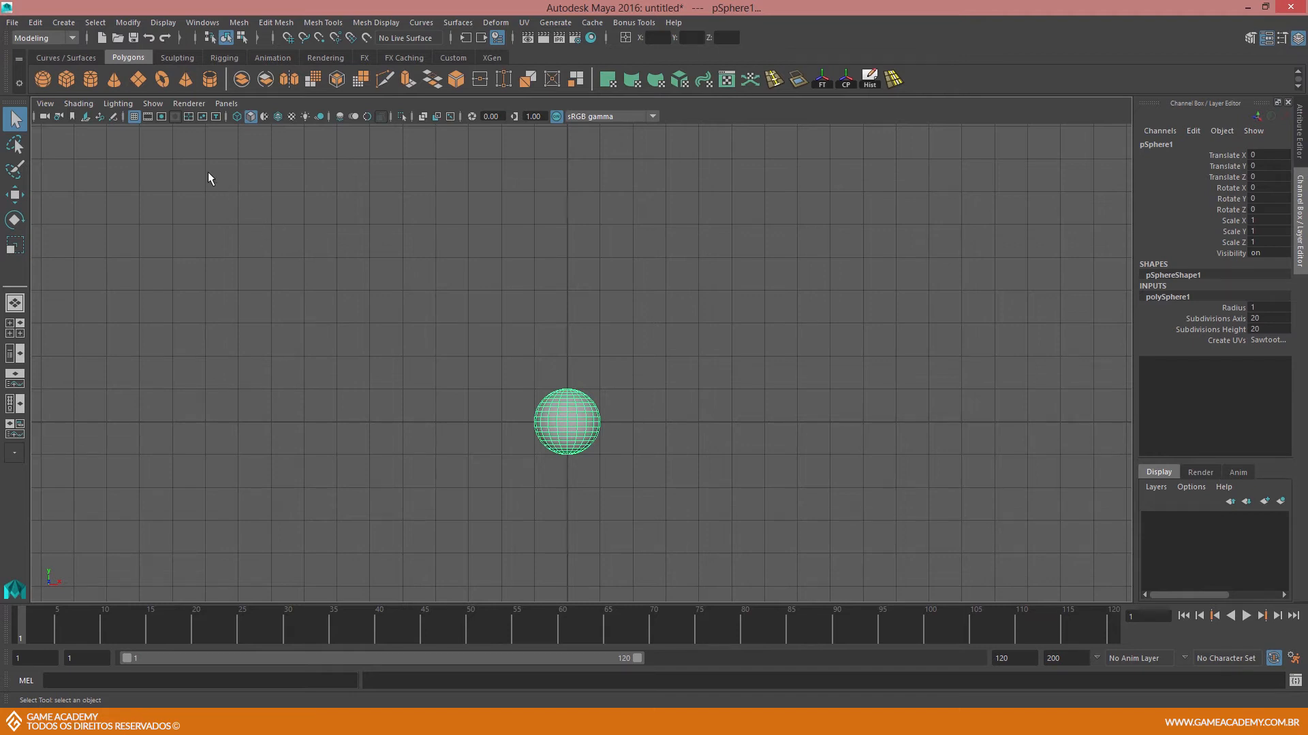
# Hide and redisplay the grid in the maximized front view, and return to the four-view layout
pyautogui.click(133, 117)
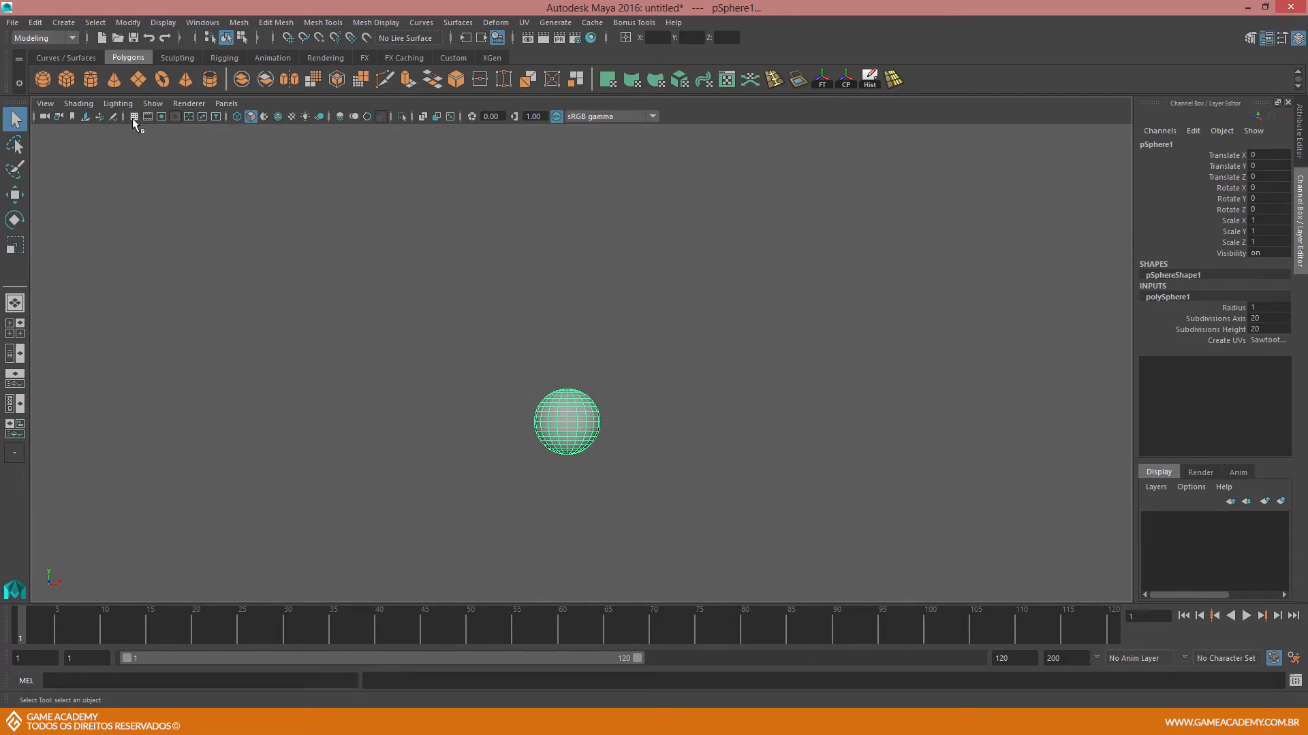
pyautogui.click(133, 117)
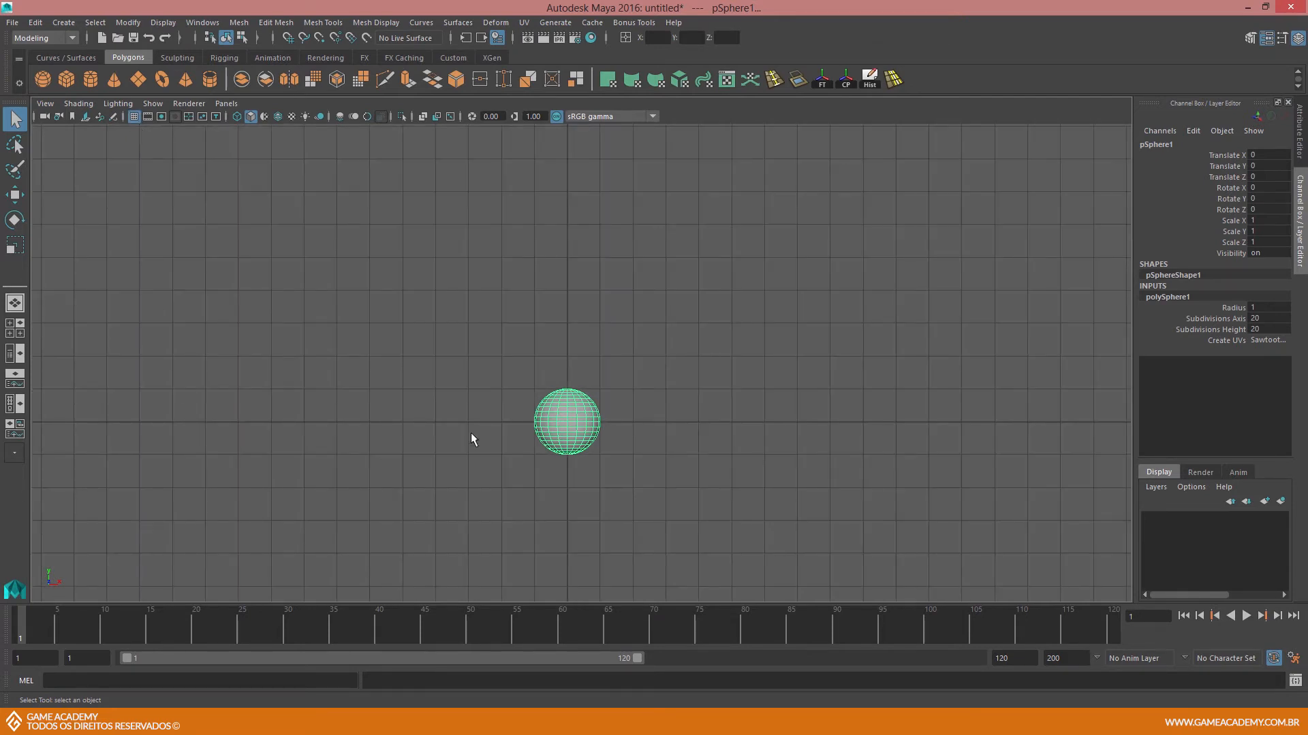
pyautogui.press('space')
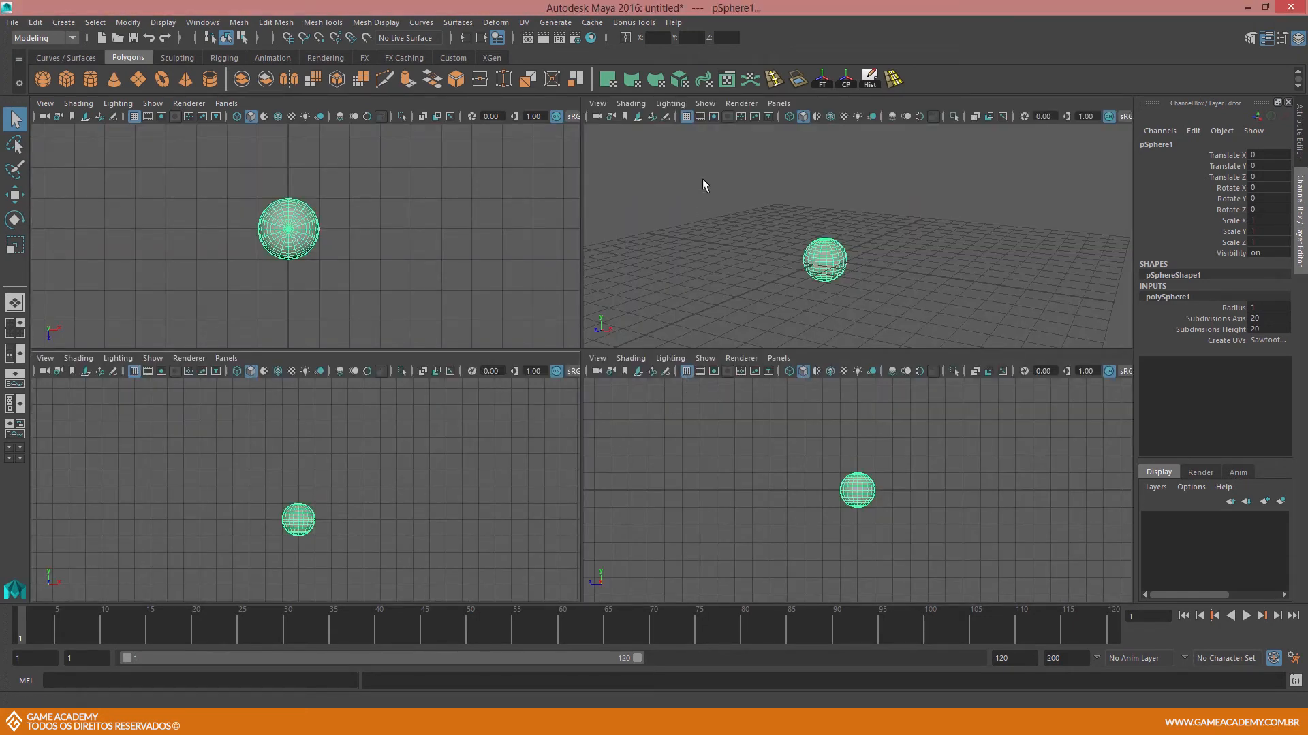
# Hide and redisplay the grid in the perspective view of the four-view layout
pyautogui.click(687, 117)
pyautogui.scroll(-3, 828, 208)
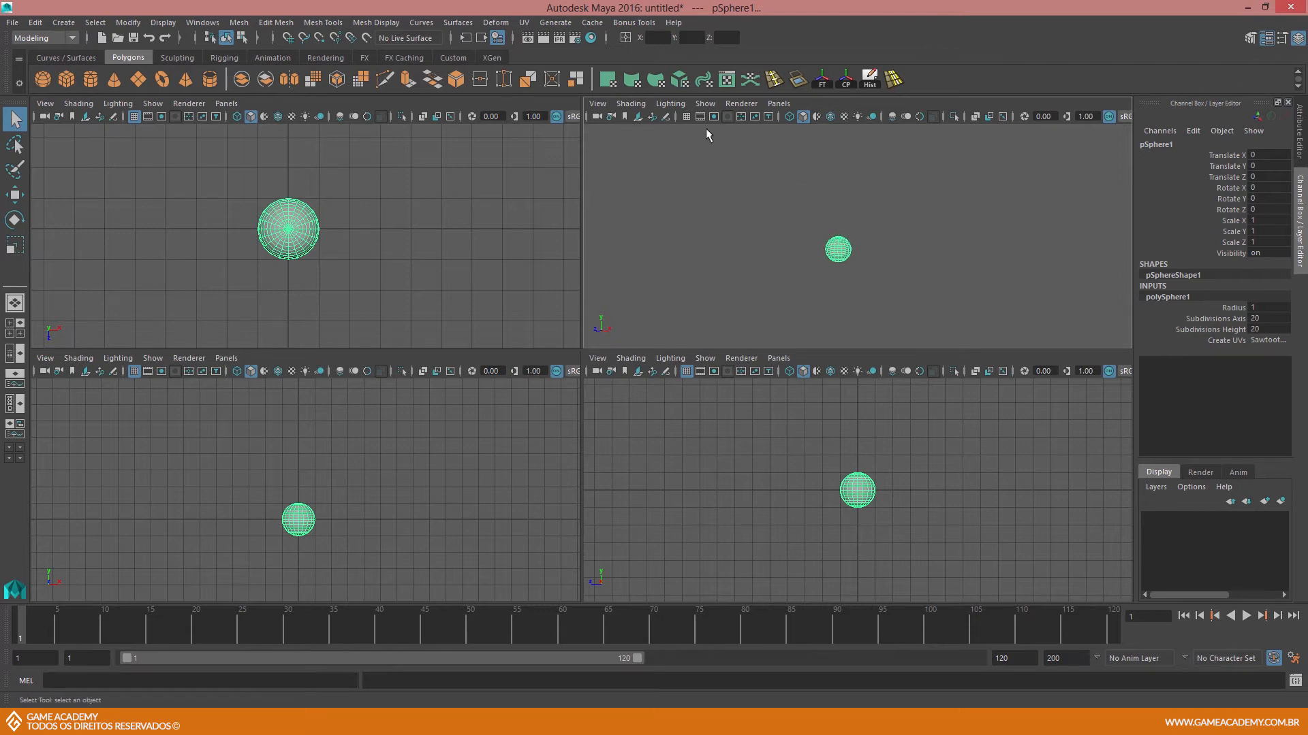
pyautogui.click(686, 117)
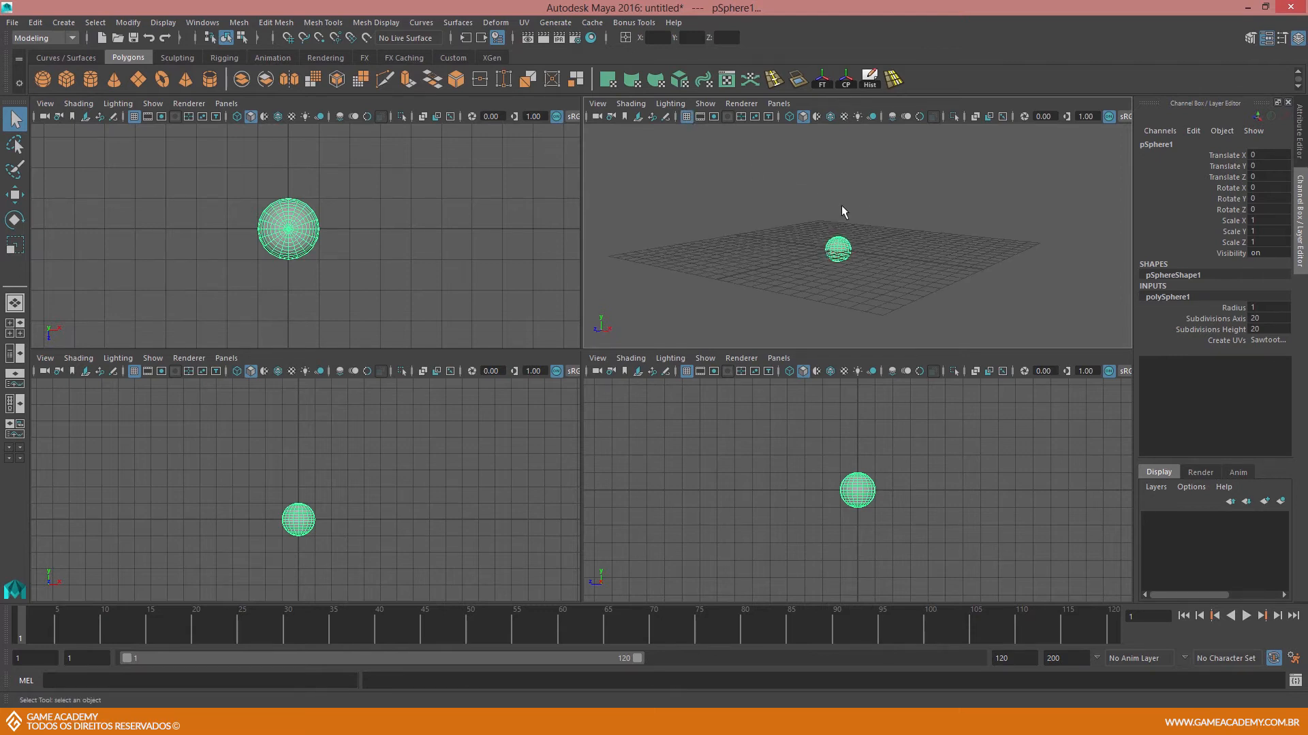
# Maximize the front view and examine the sphere from different pan positions and zoom distances
pyautogui.press('space')
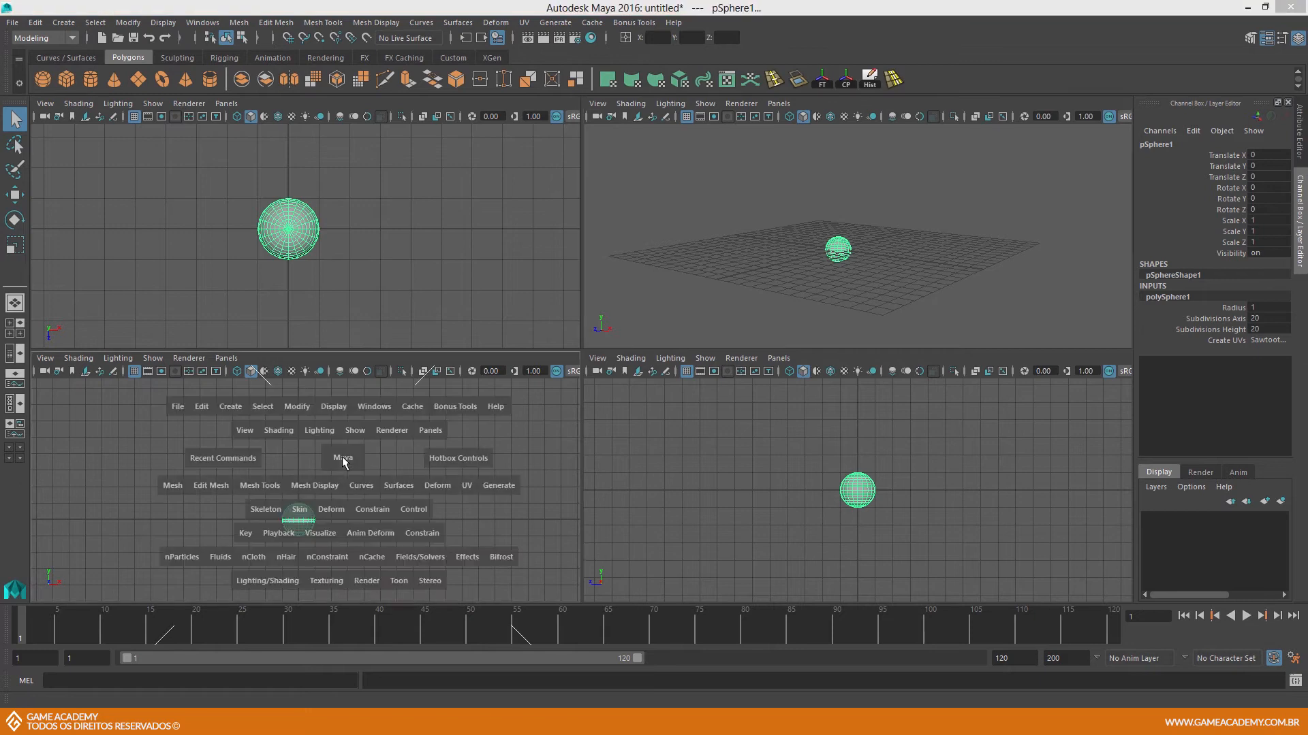
pyautogui.keyDown('alt'); pyautogui.moveTo(511, 378); pyautogui.dragTo(591, 360, button='right'); pyautogui.keyUp('alt')
pyautogui.keyDown('alt'); pyautogui.moveTo(591, 361); pyautogui.dragTo(596, 413, button='middle'); pyautogui.keyUp('alt')
pyautogui.moveTo(590, 388)
pyautogui.keyDown('alt'); pyautogui.mouseDown(button='right')
pyautogui.moveTo(572, 382)
pyautogui.moveTo(594, 394)
pyautogui.mouseUp(button='right'); pyautogui.keyUp('alt')
pyautogui.keyDown('alt'); pyautogui.moveTo(595, 393); pyautogui.dragTo(608, 407, button='middle'); pyautogui.keyUp('alt')
pyautogui.keyDown('alt'); pyautogui.moveTo(608, 407); pyautogui.dragTo(575, 372, button='right'); pyautogui.keyUp('alt')
pyautogui.keyDown('alt'); pyautogui.moveTo(575, 371); pyautogui.dragTo(574, 381, button='middle'); pyautogui.keyUp('alt')
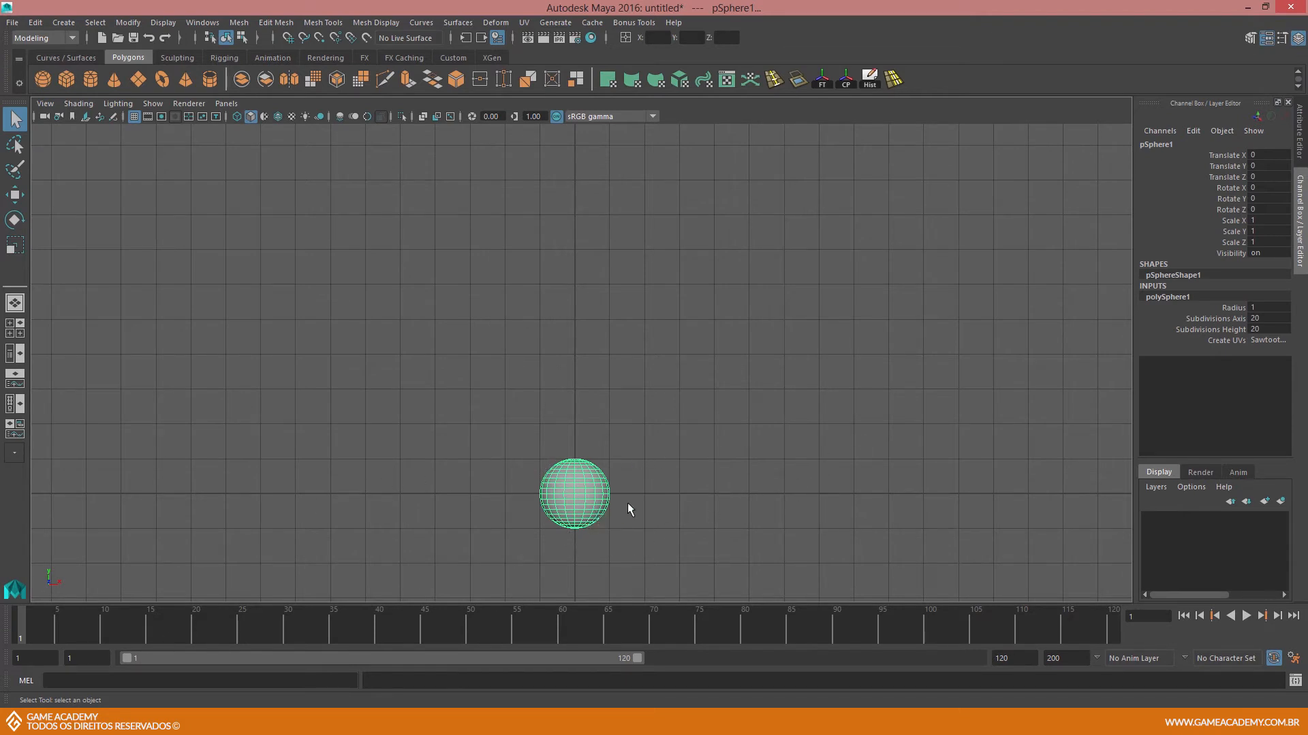
pyautogui.keyDown('alt'); pyautogui.moveTo(580, 172); pyautogui.dragTo(572, 226, button='middle'); pyautogui.keyUp('alt')
pyautogui.keyDown('alt'); pyautogui.moveTo(572, 226); pyautogui.dragTo(563, 226, button='right'); pyautogui.keyUp('alt')
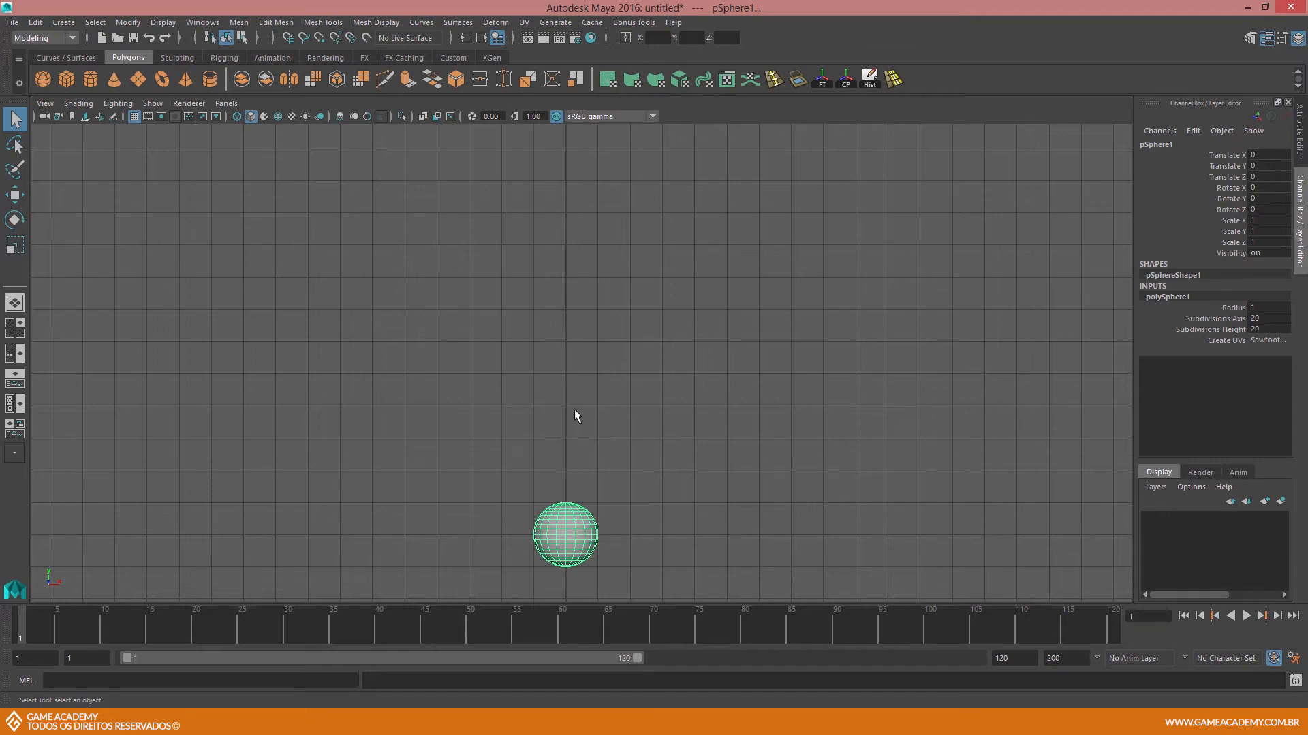
pyautogui.keyDown('alt'); pyautogui.moveTo(592, 466); pyautogui.dragTo(626, 414, button='middle'); pyautogui.keyUp('alt')
pyautogui.keyDown('alt'); pyautogui.moveTo(626, 414); pyautogui.dragTo(664, 427, button='right'); pyautogui.keyUp('alt')
pyautogui.keyDown('alt'); pyautogui.moveTo(627, 414); pyautogui.dragTo(630, 426, button='middle'); pyautogui.keyUp('alt')
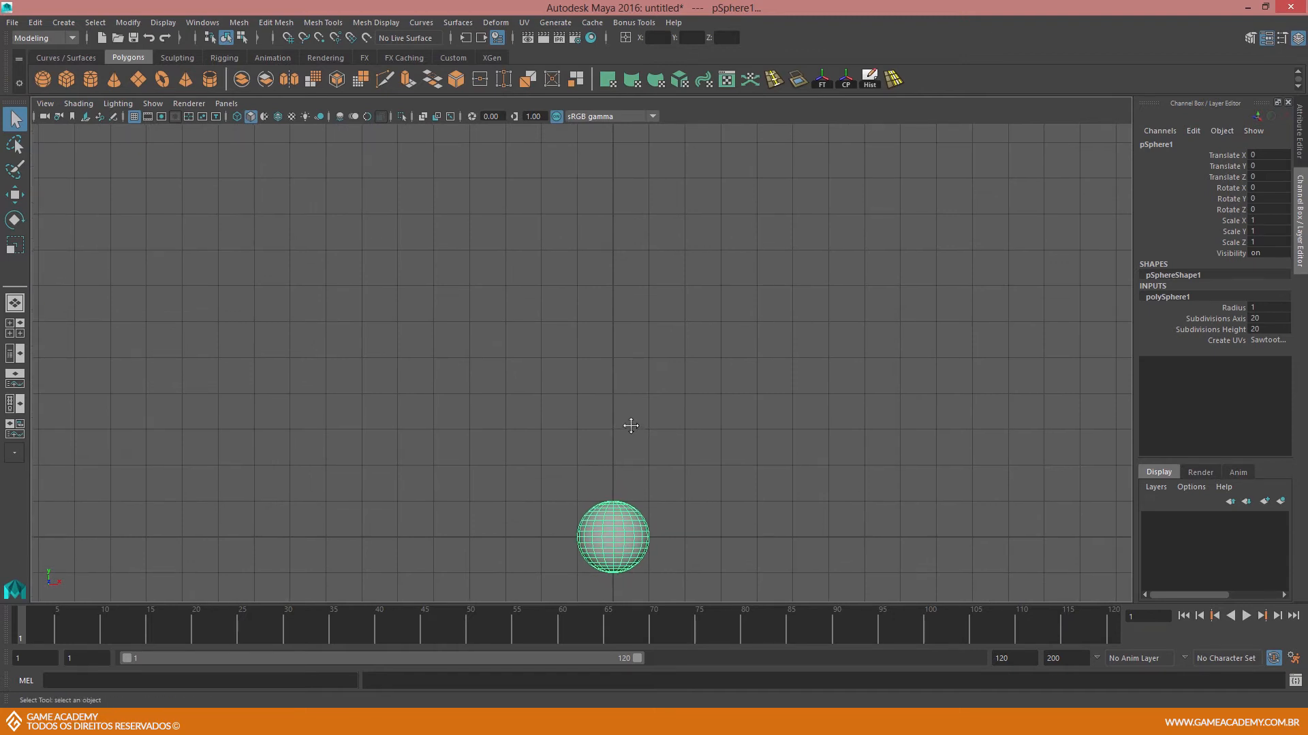
# Move the sphere up and to the left in the front view, to about X -4.003, Y 6.071
pyautogui.click(616, 529)
pyautogui.press('w')
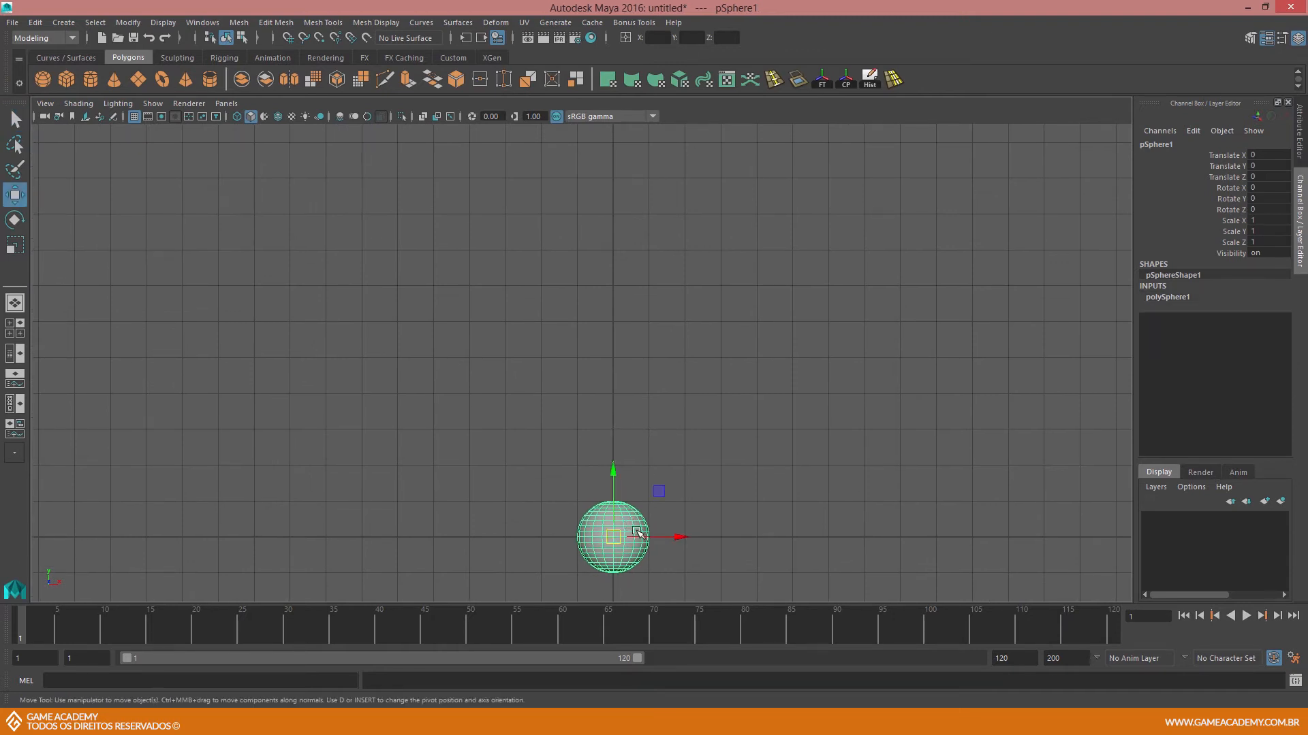
pyautogui.keyDown('alt'); pyautogui.moveTo(621, 473); pyautogui.dragTo(603, 490, button='middle'); pyautogui.keyUp('alt')
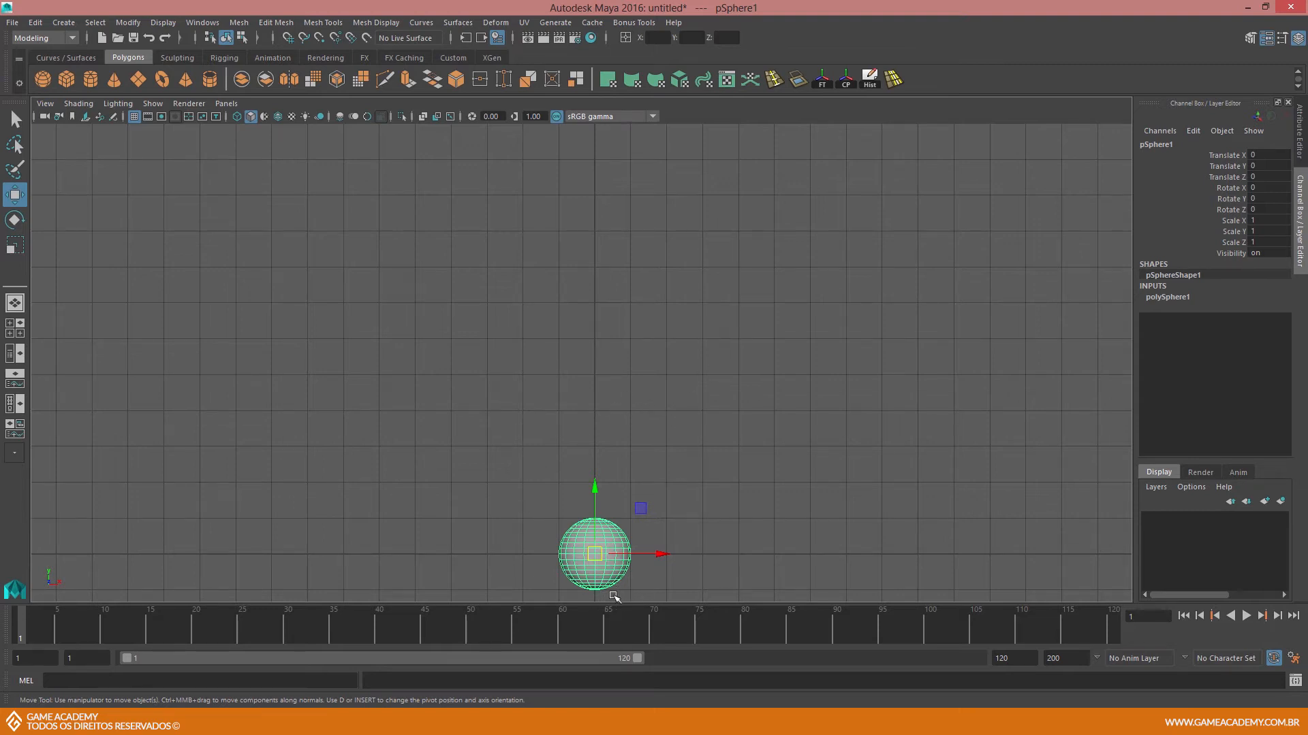
pyautogui.hotkey('ctrl', 'z')
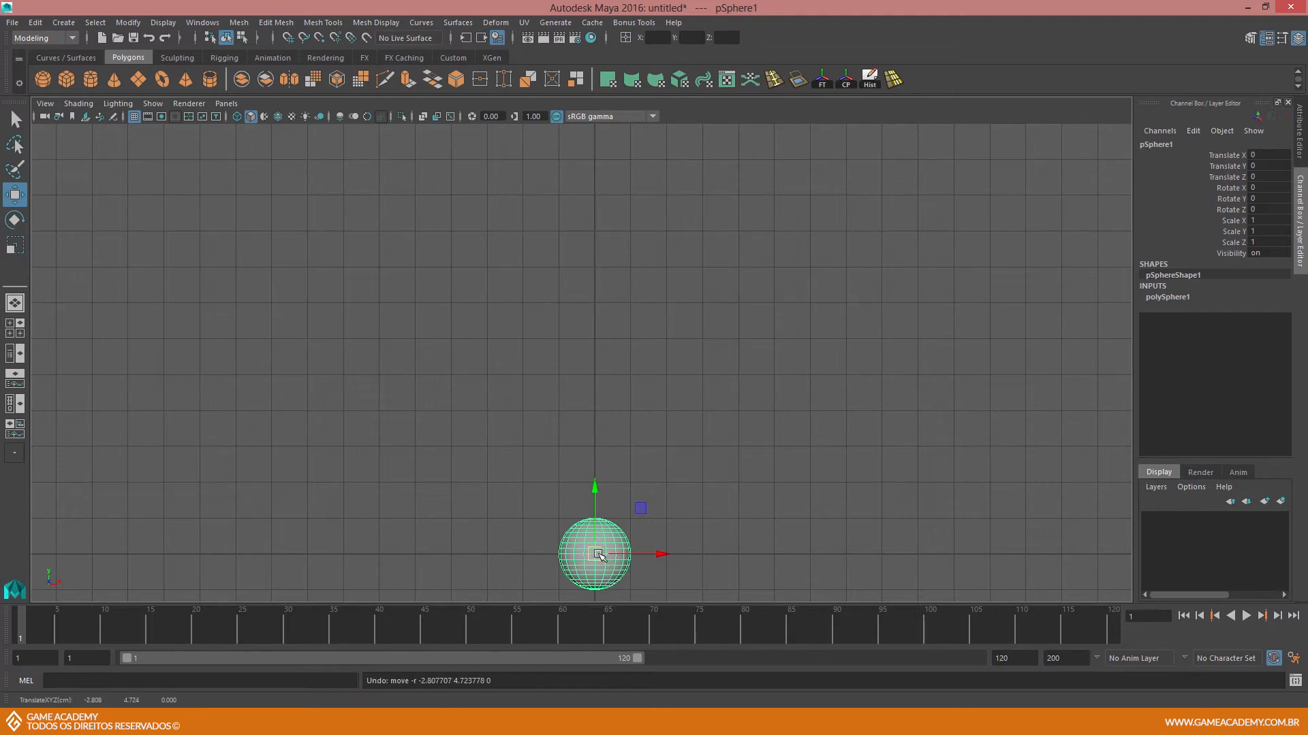
pyautogui.moveTo(597, 555); pyautogui.dragTo(454, 339)
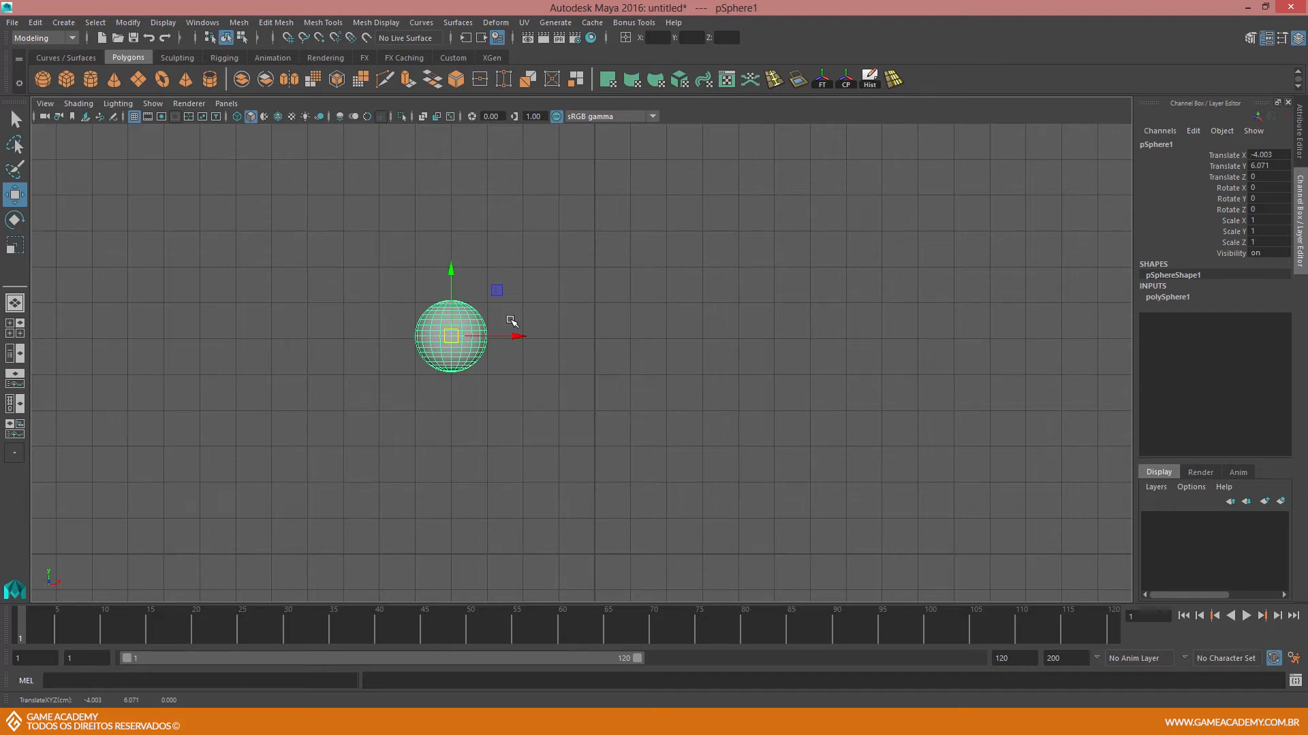
# Try stretching the sphere vertically to a Y scale of about 2.055, and undo the scaling
pyautogui.press('r')
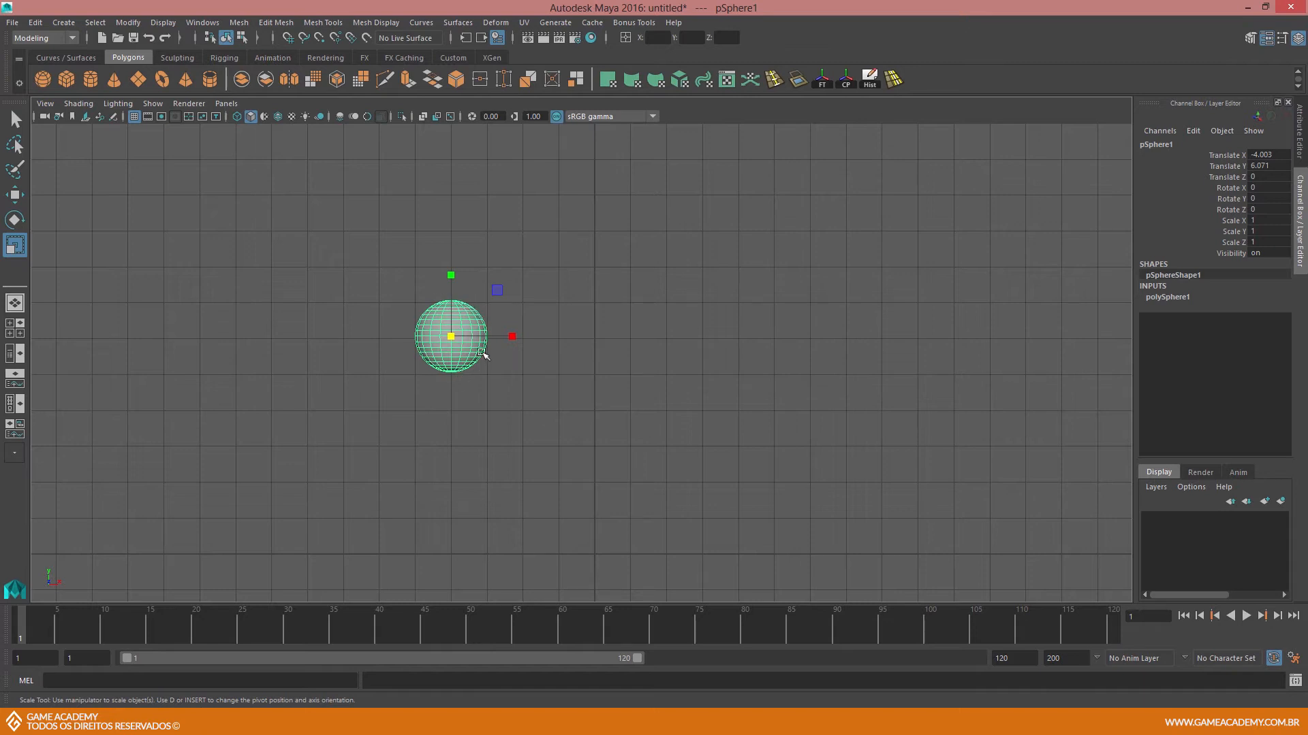
pyautogui.moveTo(450, 276); pyautogui.dragTo(444, 211)
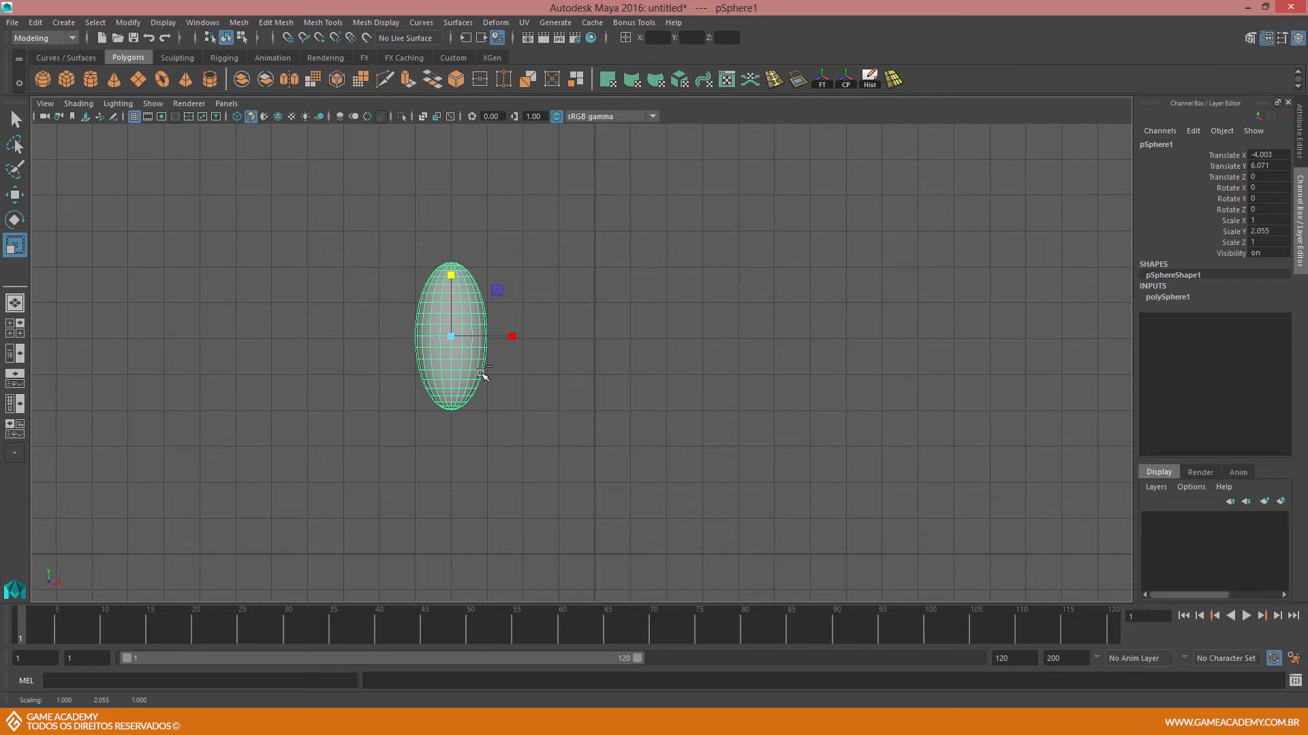
pyautogui.hotkey('ctrl', 'z')
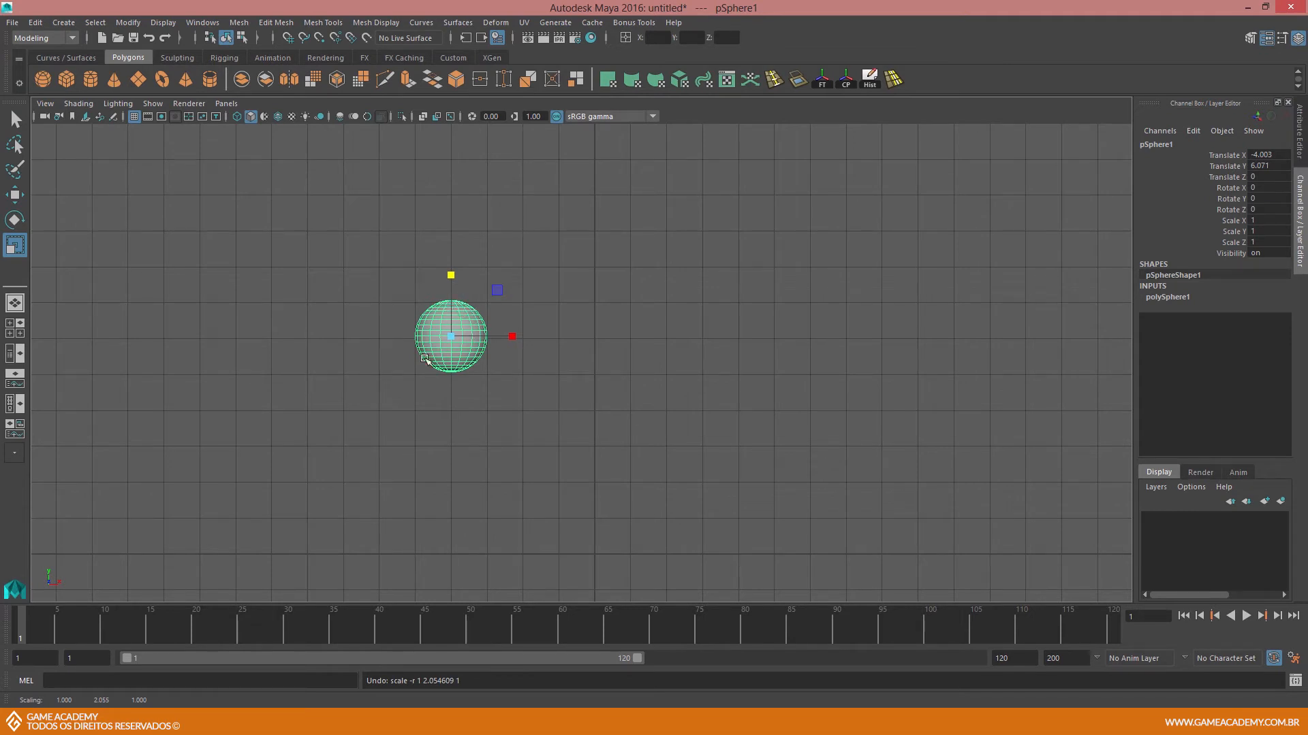
# Duplicate the sphere, move the copy along X to the right of the vertical axis, and shift the original to about X -3.054
pyautogui.press('w')
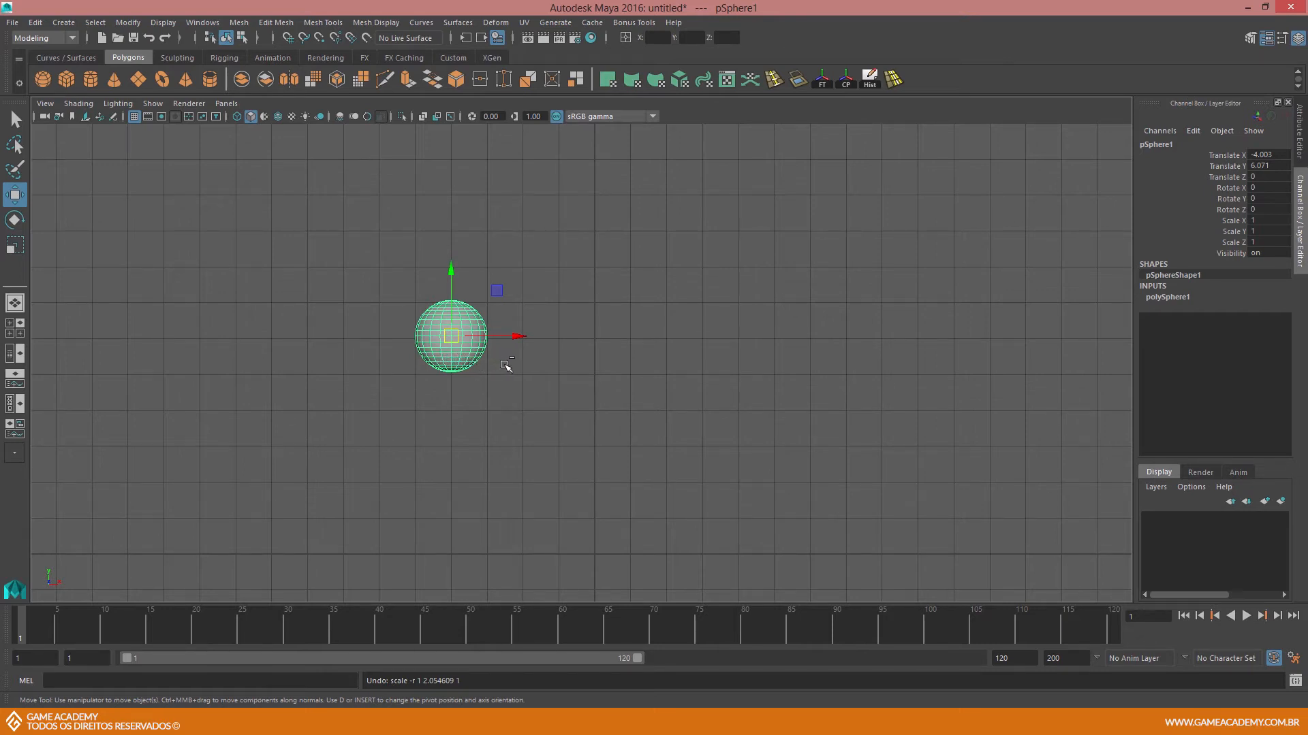
pyautogui.hotkey('ctrl', 'd')
pyautogui.moveTo(514, 337); pyautogui.dragTo(771, 336)
pyautogui.click(426, 339)
pyautogui.moveTo(514, 335); pyautogui.dragTo(550, 338)
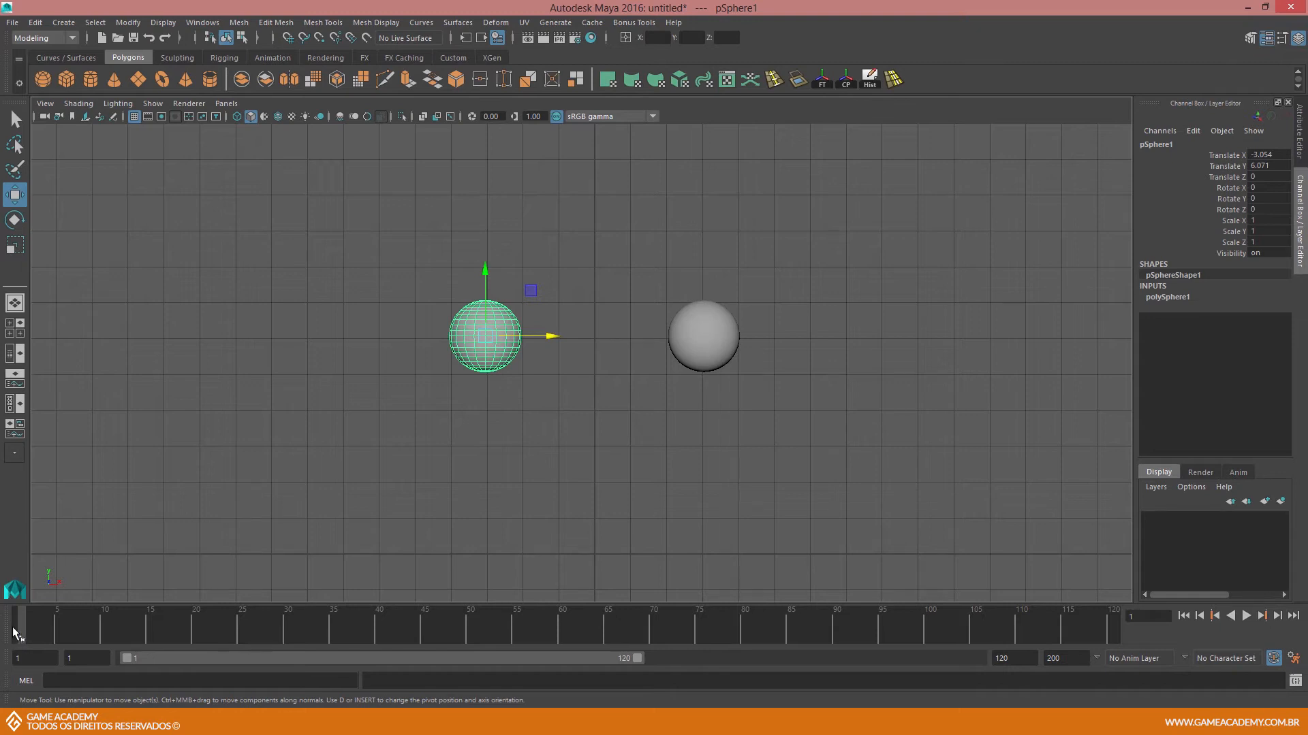
# Keyframe the original sphere at frame 1, and keyframe it at frame 10 stretched to a Y scale of about 2.066
pyautogui.press('s')
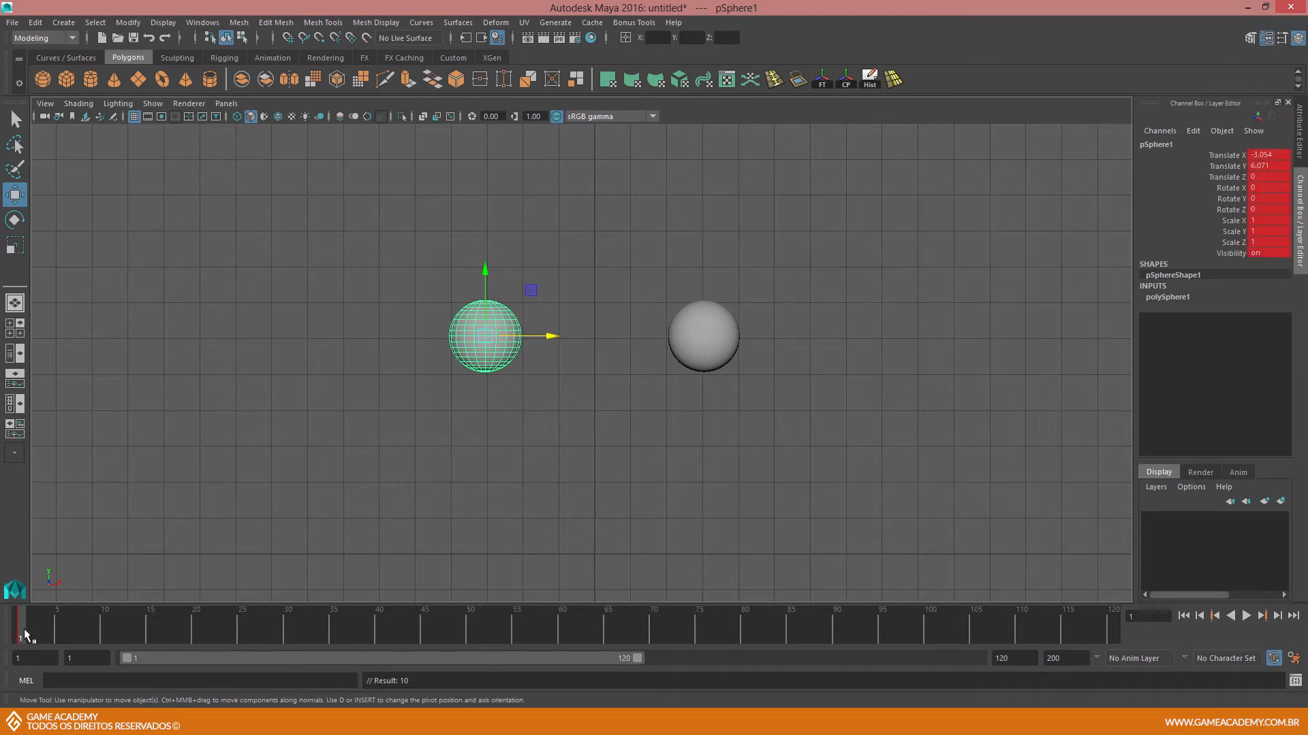
pyautogui.hotkey('alt', 'v')
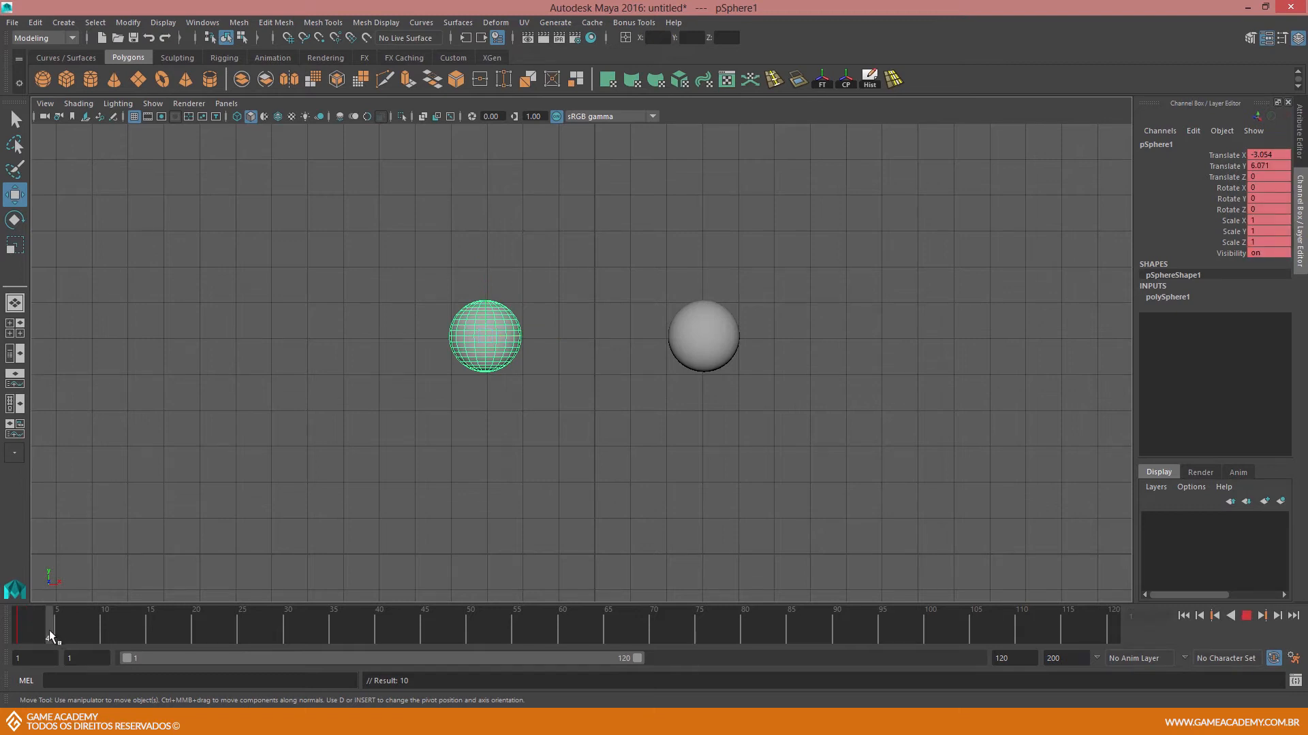
pyautogui.click(100, 638)
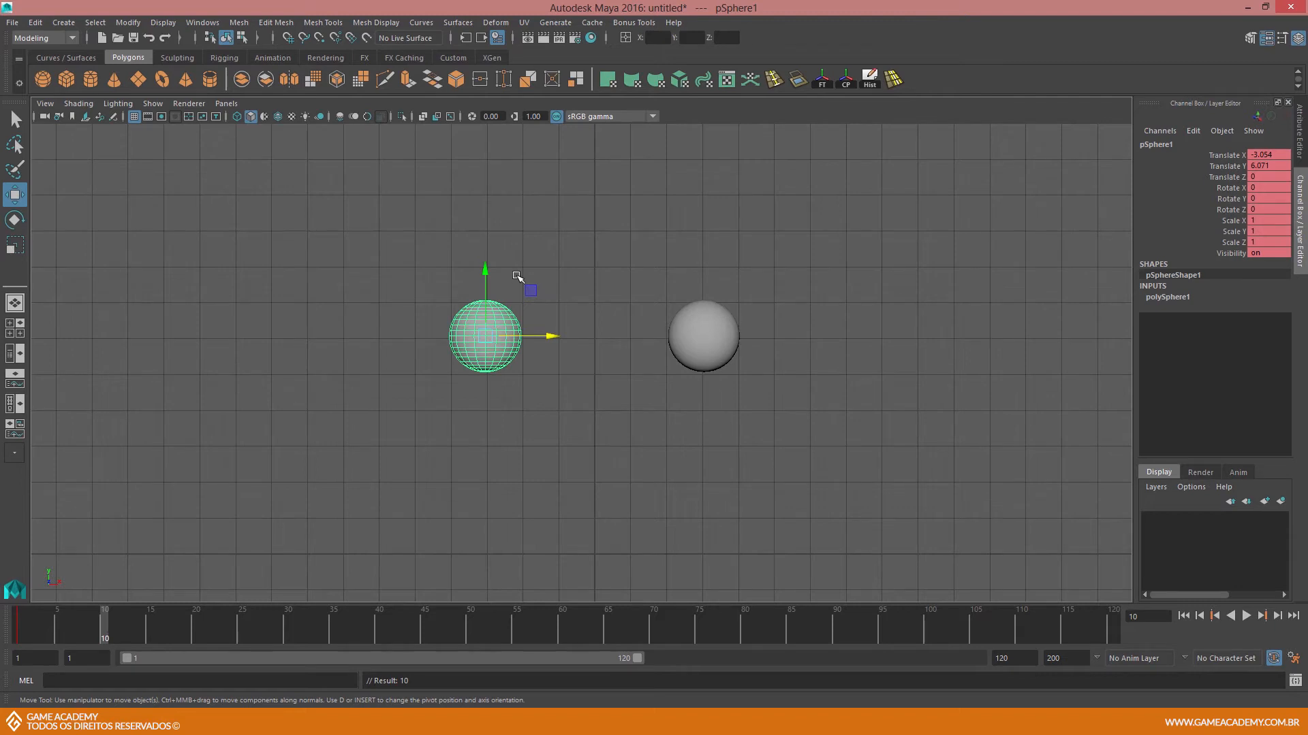
pyautogui.press('r')
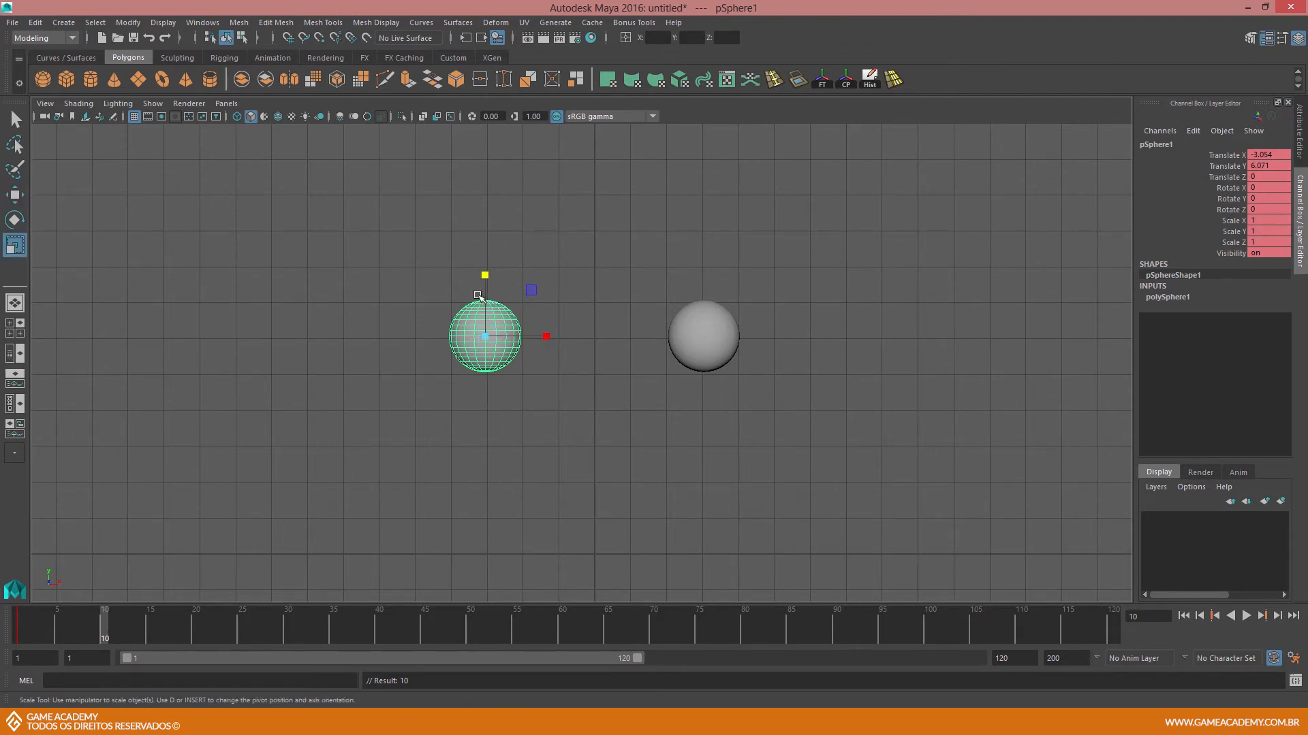
pyautogui.moveTo(486, 276); pyautogui.dragTo(488, 209)
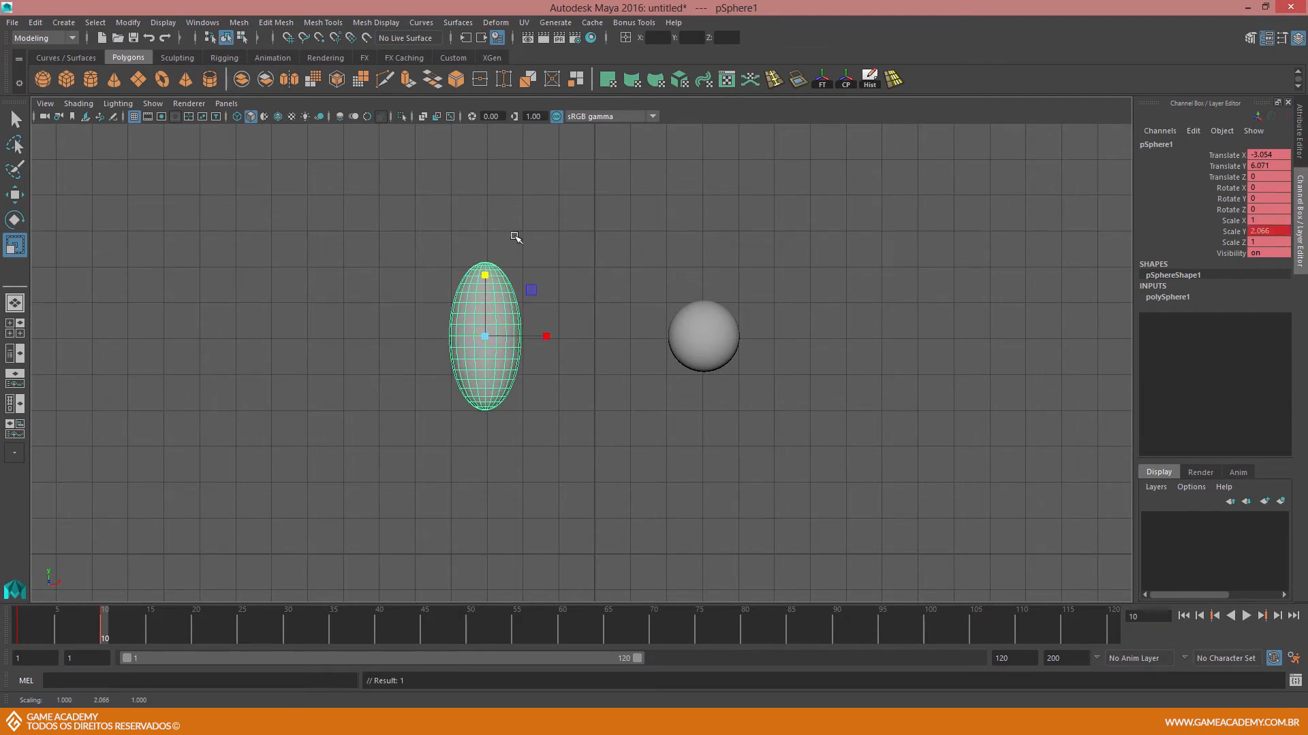
pyautogui.press('s')
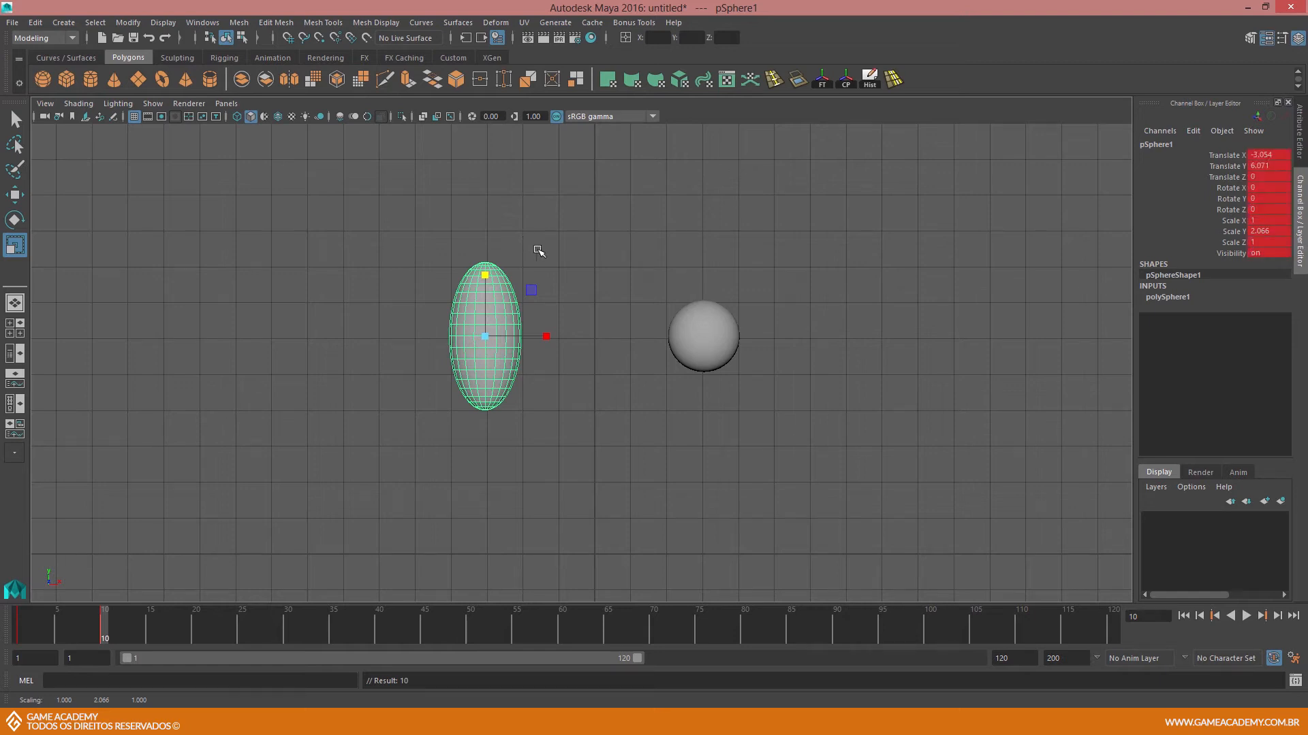
# Squash the original sphere to a Y scale of about 0.595 at frame 25 and keyframe it
pyautogui.click(1272, 658)
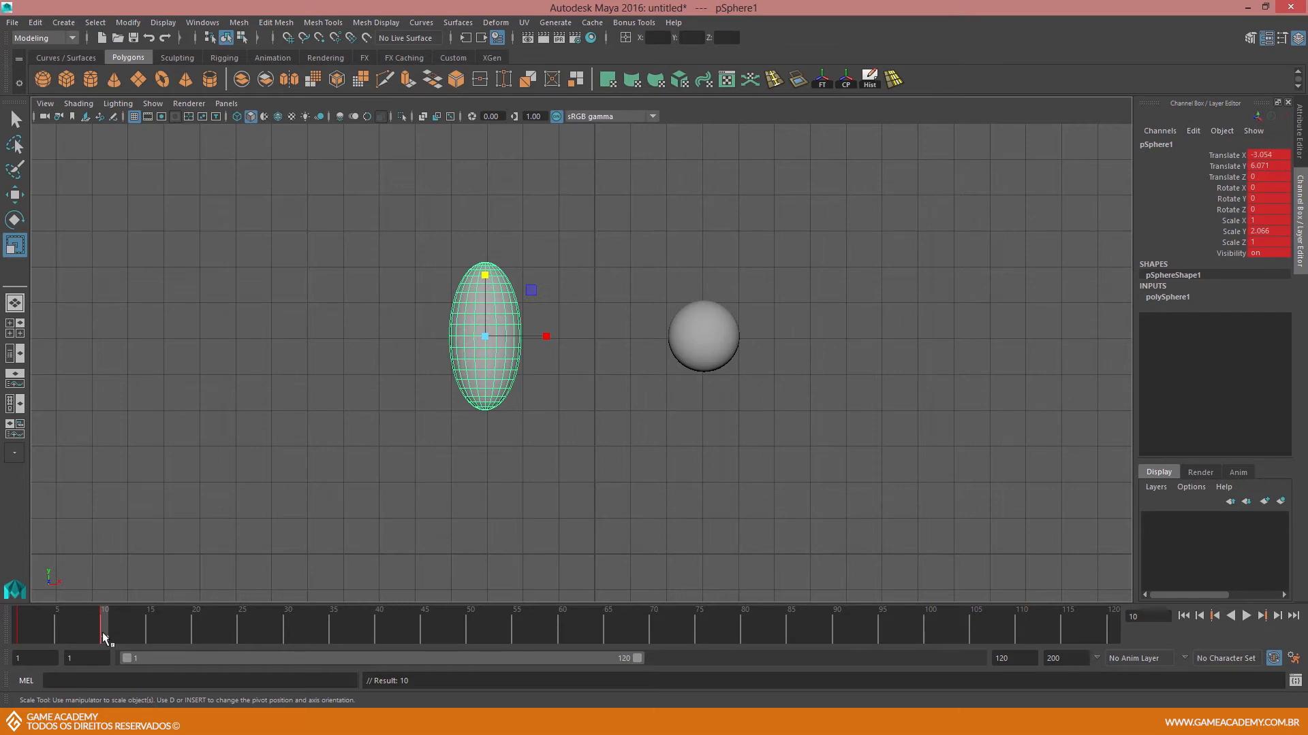
pyautogui.moveTo(104, 632); pyautogui.dragTo(128, 632)
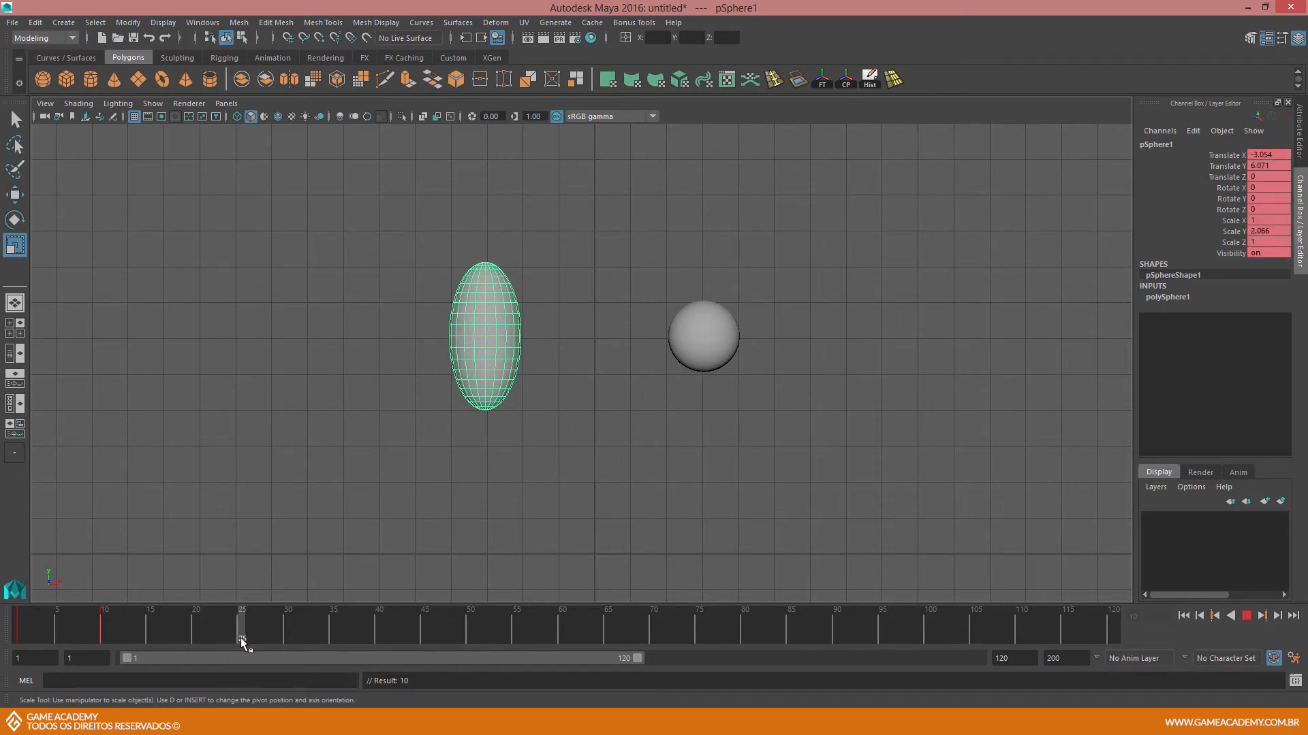
pyautogui.moveTo(240, 638); pyautogui.dragTo(241, 638)
pyautogui.click(486, 274)
pyautogui.moveTo(486, 274); pyautogui.dragTo(485, 321)
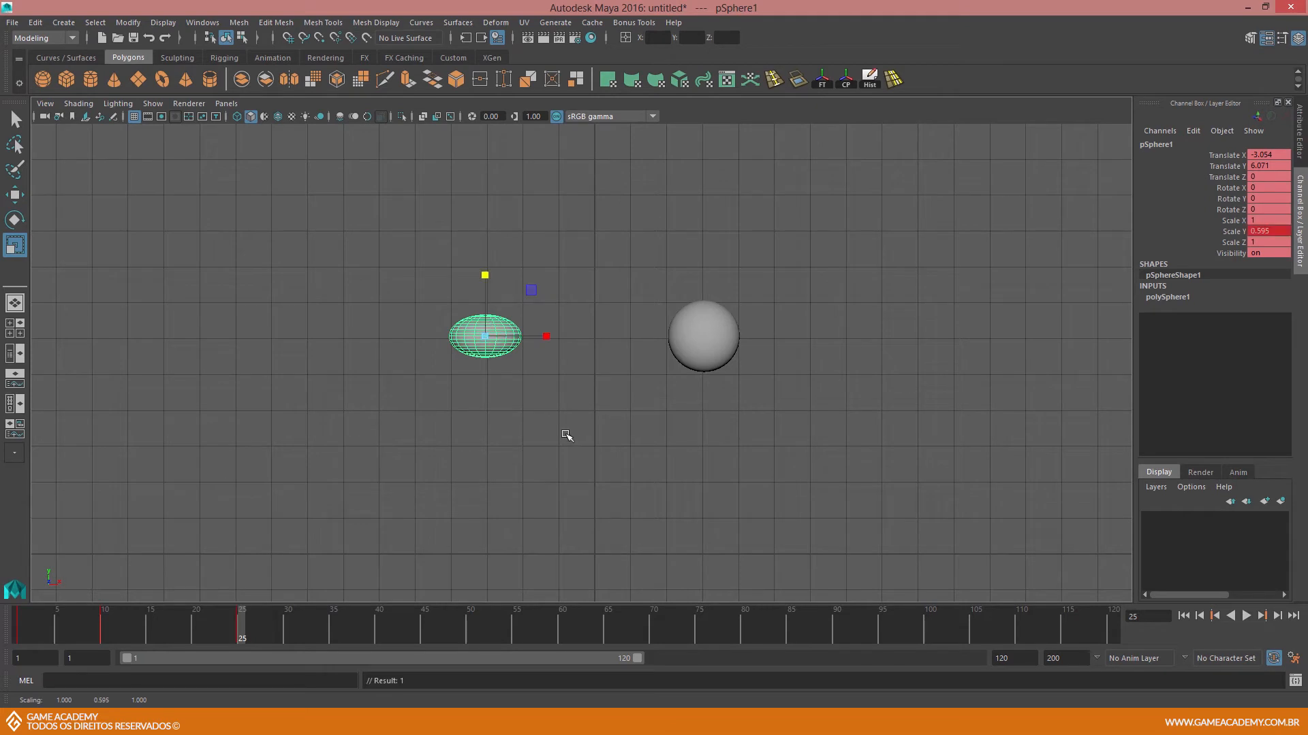
pyautogui.press('s')
# Scrub through the keyed frames up to frame 25, and shorten the playback range to end at frame 29
pyautogui.moveTo(22, 626); pyautogui.dragTo(241, 625)
pyautogui.moveTo(637, 659); pyautogui.dragTo(340, 657)
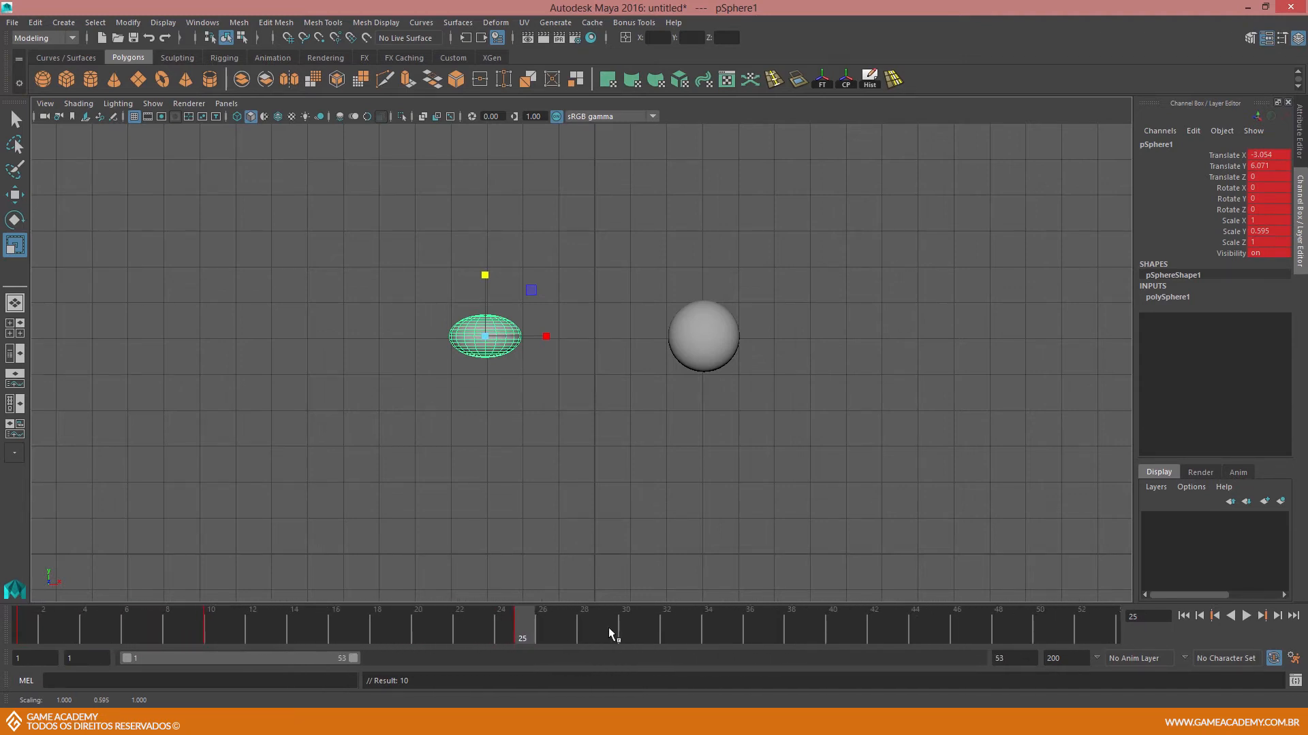
pyautogui.moveTo(354, 658); pyautogui.dragTo(247, 648)
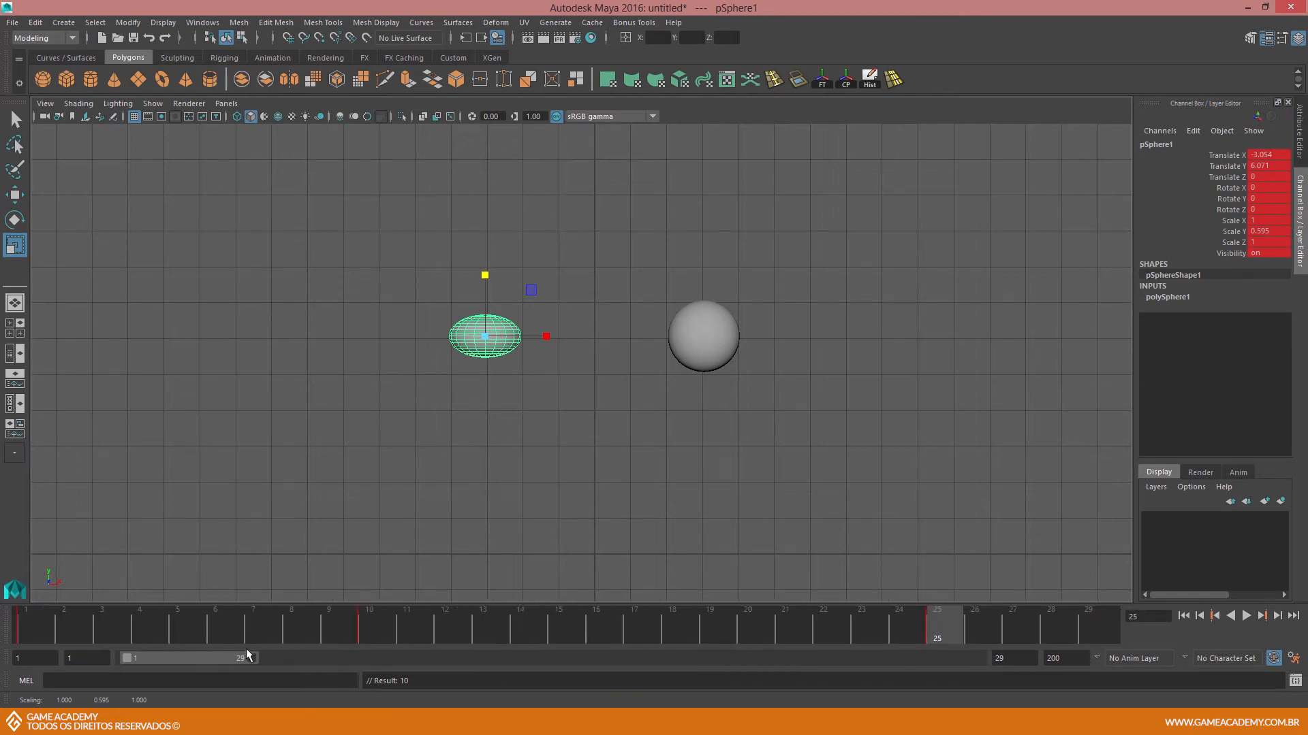
# Play the stretch and squash animation from frame 1, stop it, and scrub from the start to frame 10
pyautogui.click(35, 624)
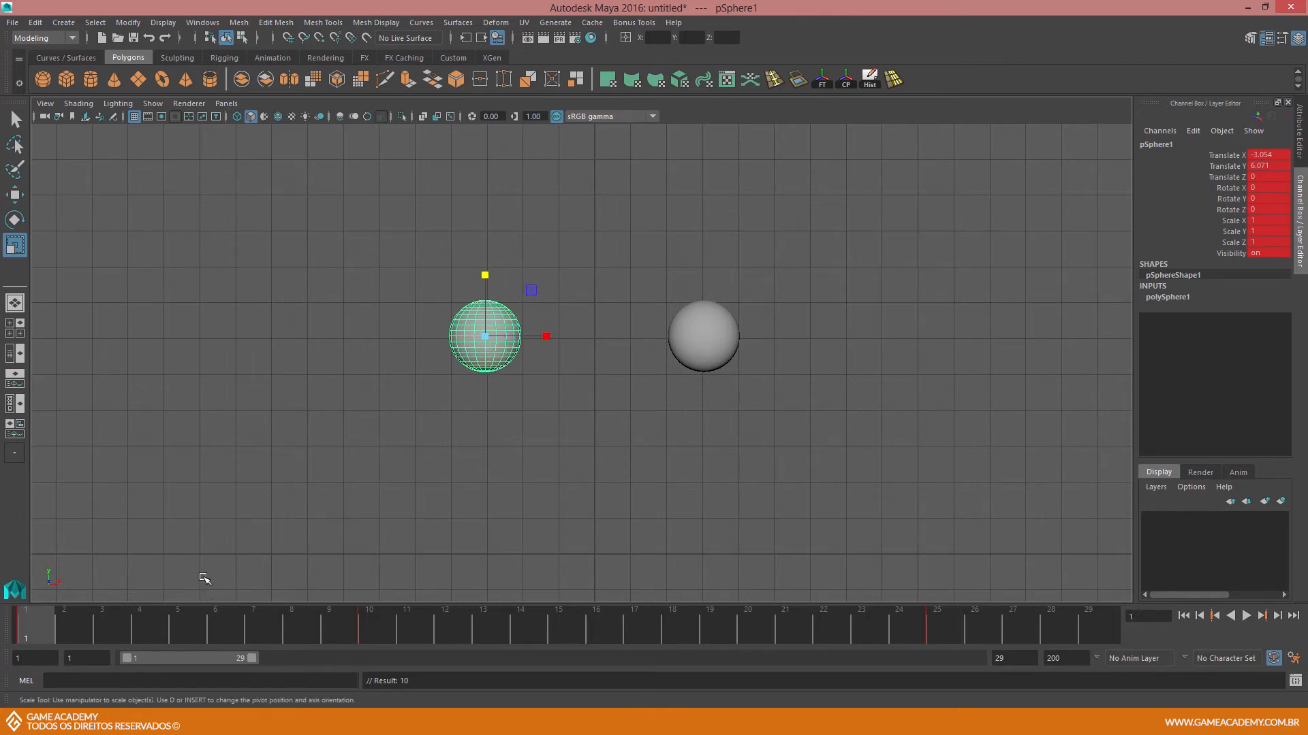
pyautogui.hotkey('alt', 'v')
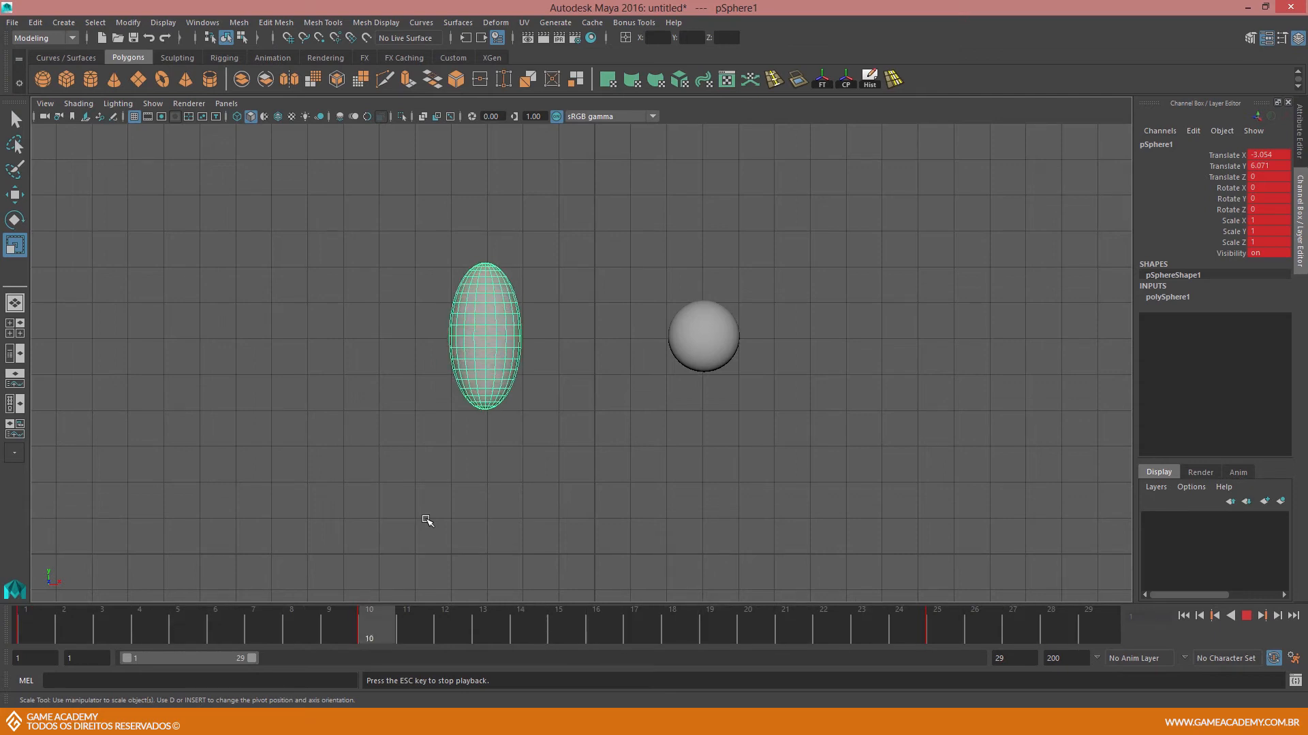
pyautogui.press('Escape')
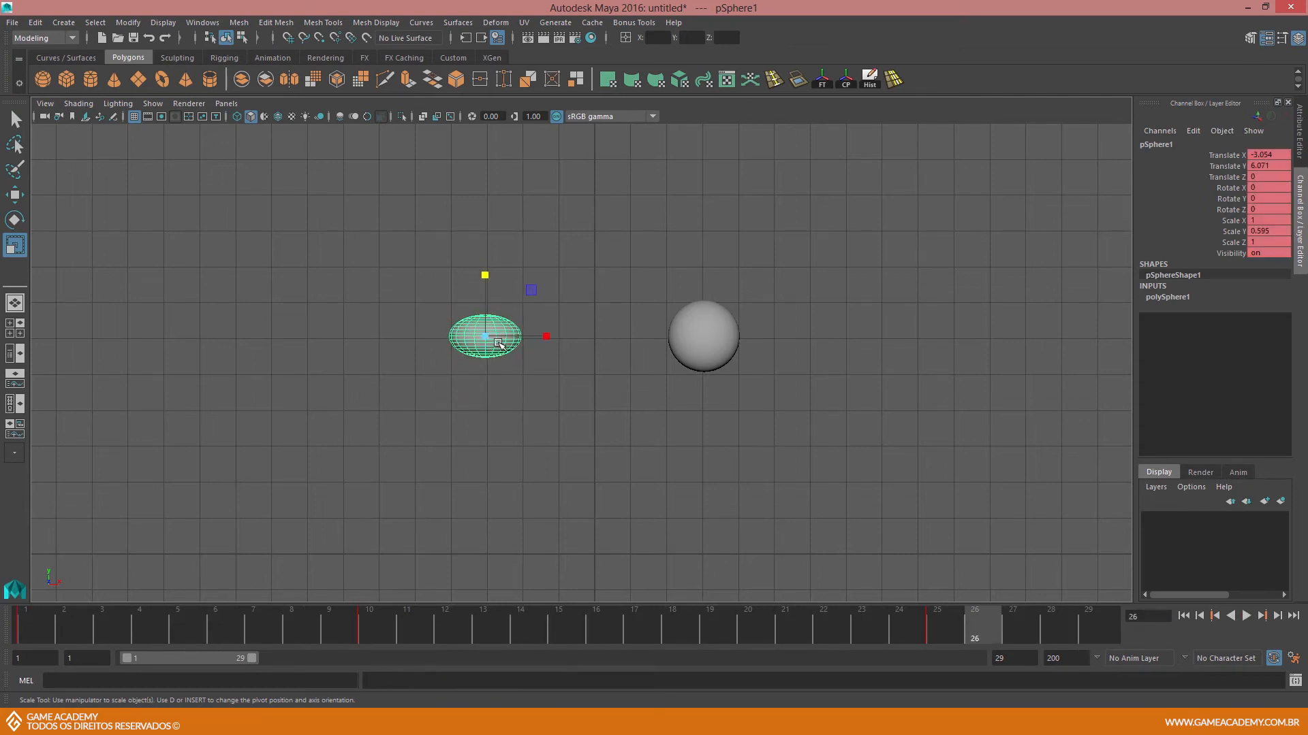
pyautogui.click(27, 623)
pyautogui.moveTo(52, 626); pyautogui.dragTo(369, 627)
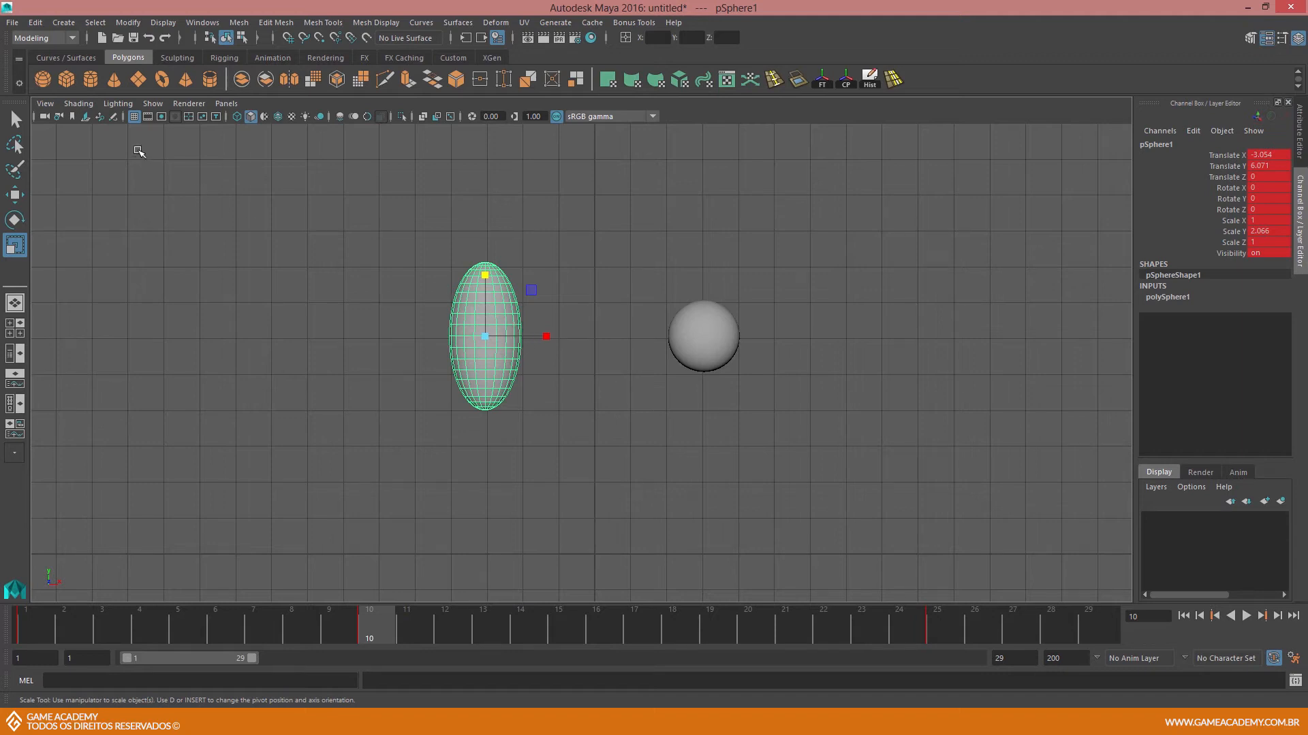
# Open the Grease Pencil, add a drawing frame at frame 10, and set the pencil color to red
pyautogui.click(113, 120)
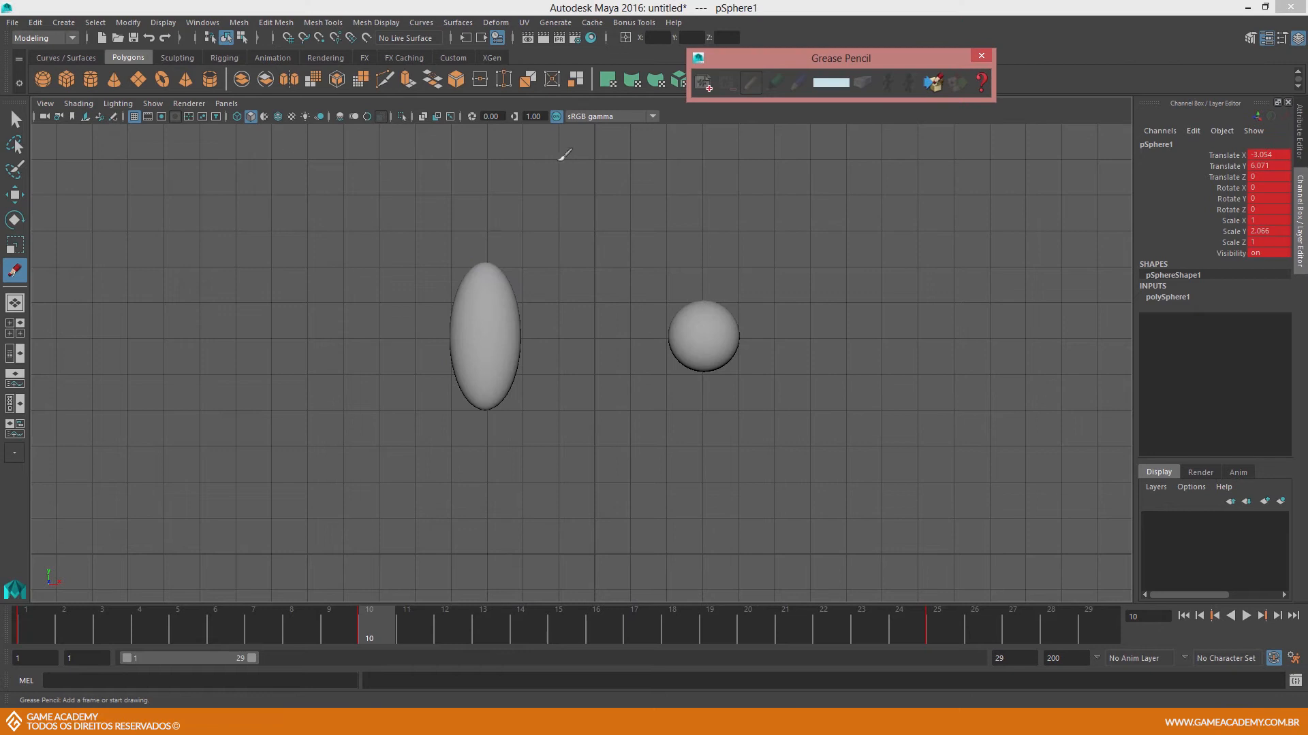
pyautogui.click(706, 79)
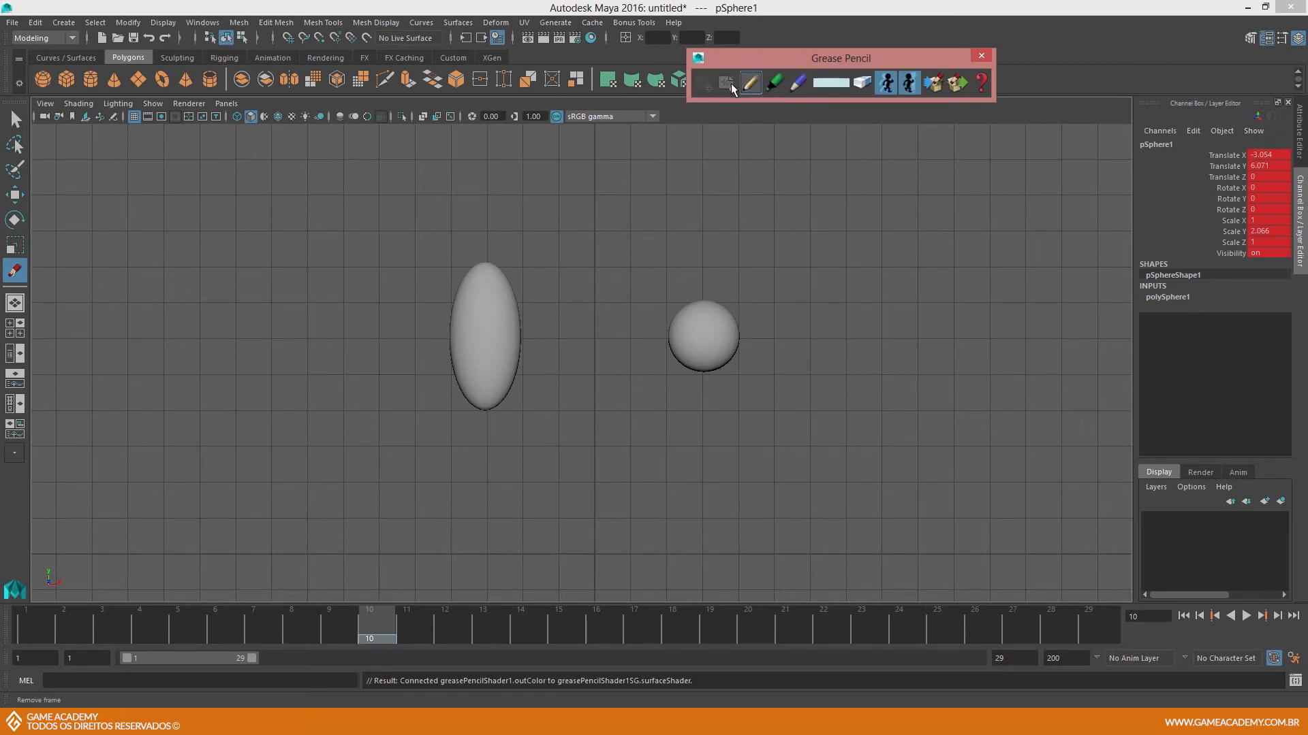
pyautogui.click(834, 85)
pyautogui.moveTo(787, 120); pyautogui.dragTo(859, 138)
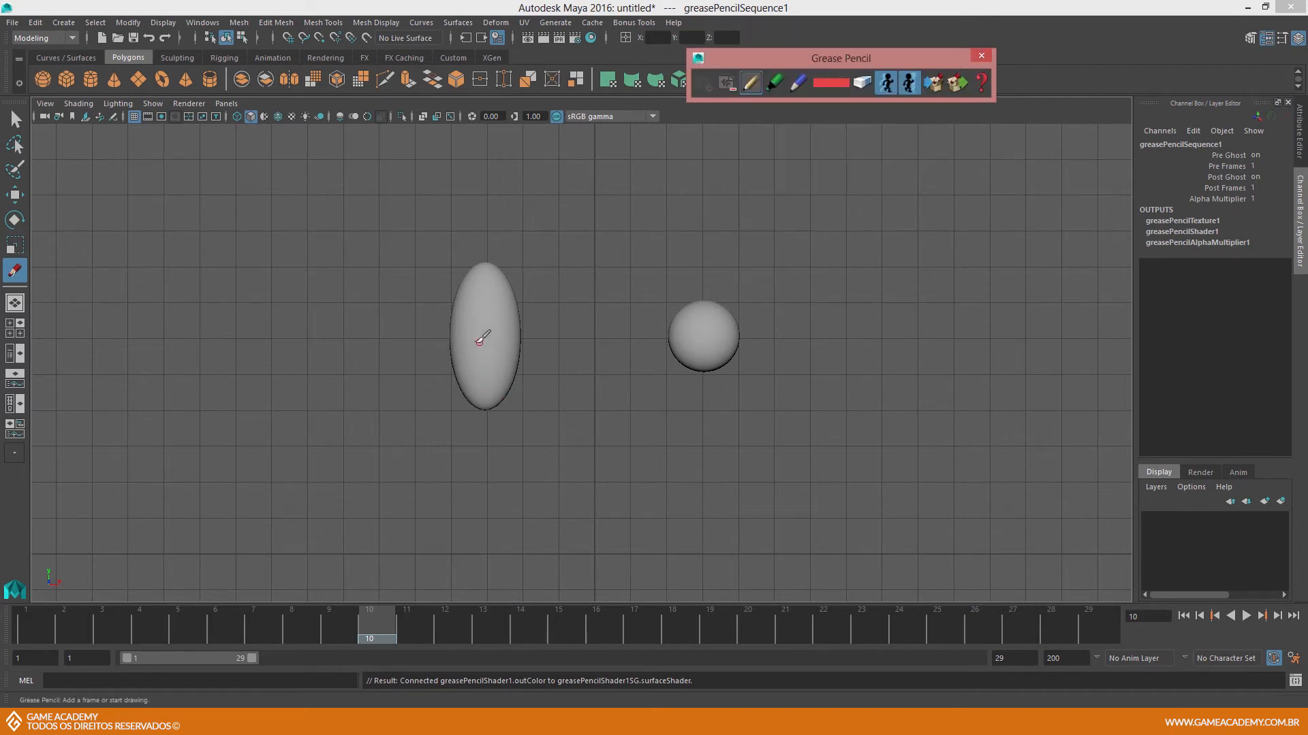
# Sketch a red circle and short marks at the ends of the stretched sphere, and undo the strokes
pyautogui.moveTo(487, 304)
pyautogui.mouseDown()
pyautogui.moveTo(453, 333)
pyautogui.moveTo(476, 373)
pyautogui.moveTo(518, 368)
pyautogui.moveTo(525, 323)
pyautogui.moveTo(486, 305)
pyautogui.mouseUp()
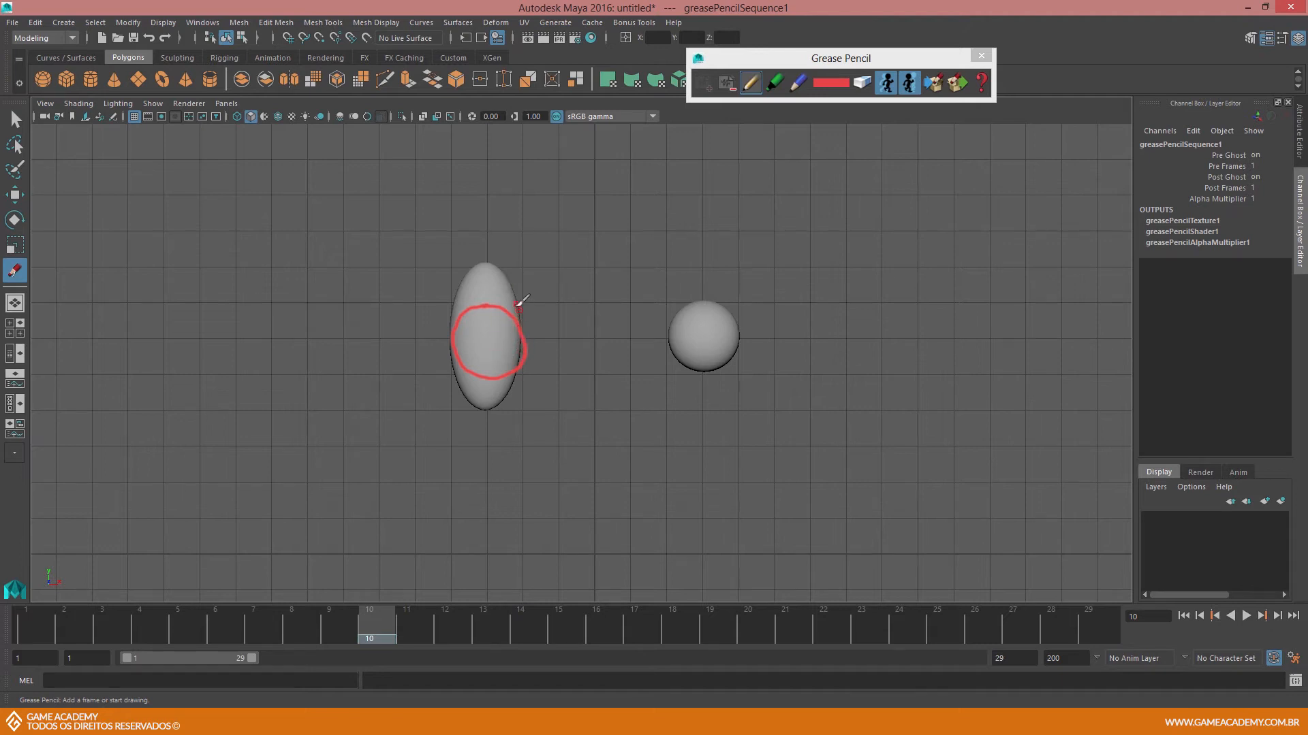
pyautogui.moveTo(488, 258); pyautogui.dragTo(481, 272)
pyautogui.moveTo(487, 259); pyautogui.dragTo(494, 273)
pyautogui.moveTo(487, 390); pyautogui.dragTo(489, 402)
pyautogui.hotkey('ctrl', 'z')
pyautogui.hotkey('ctrl', 'z')
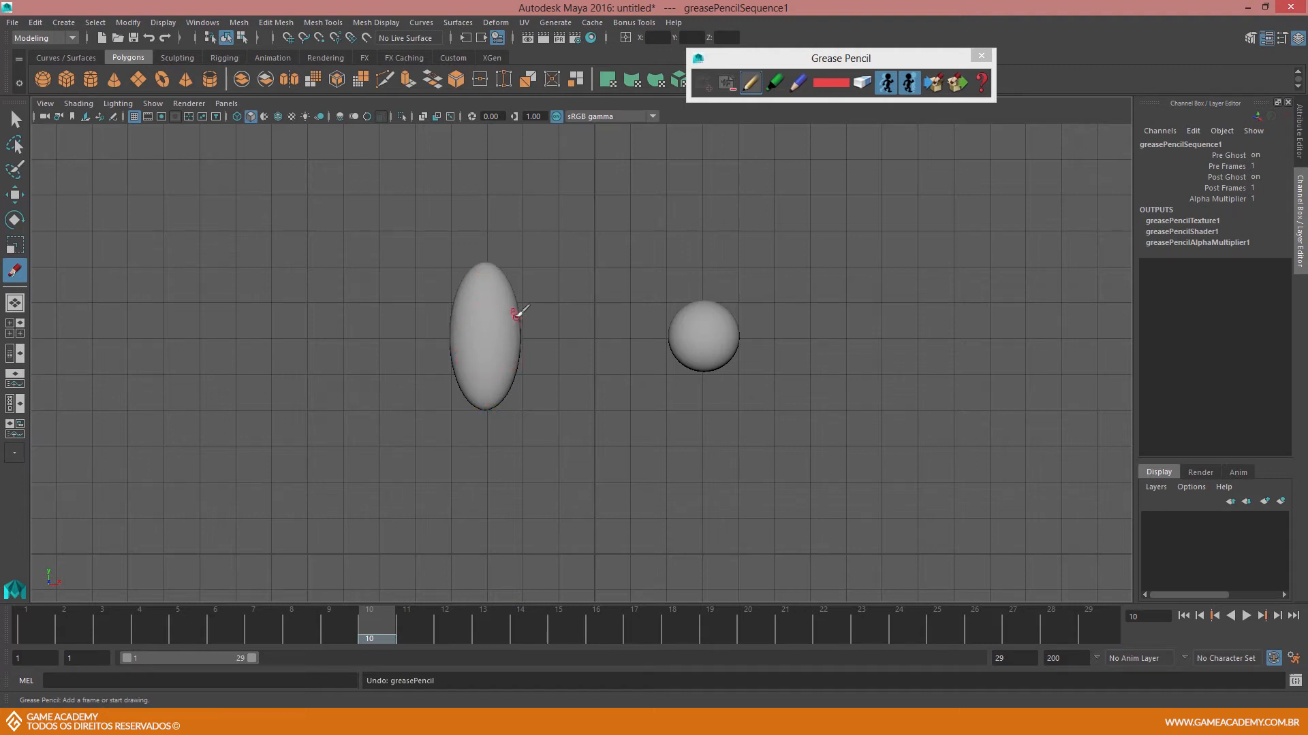
# Sketch red side curves, inward-pointing arrows, and two narrower inner curves on the stretched sphere to illustrate its sides squeezing in
pyautogui.moveTo(518, 305); pyautogui.dragTo(525, 335)
pyautogui.moveTo(454, 301); pyautogui.dragTo(450, 330)
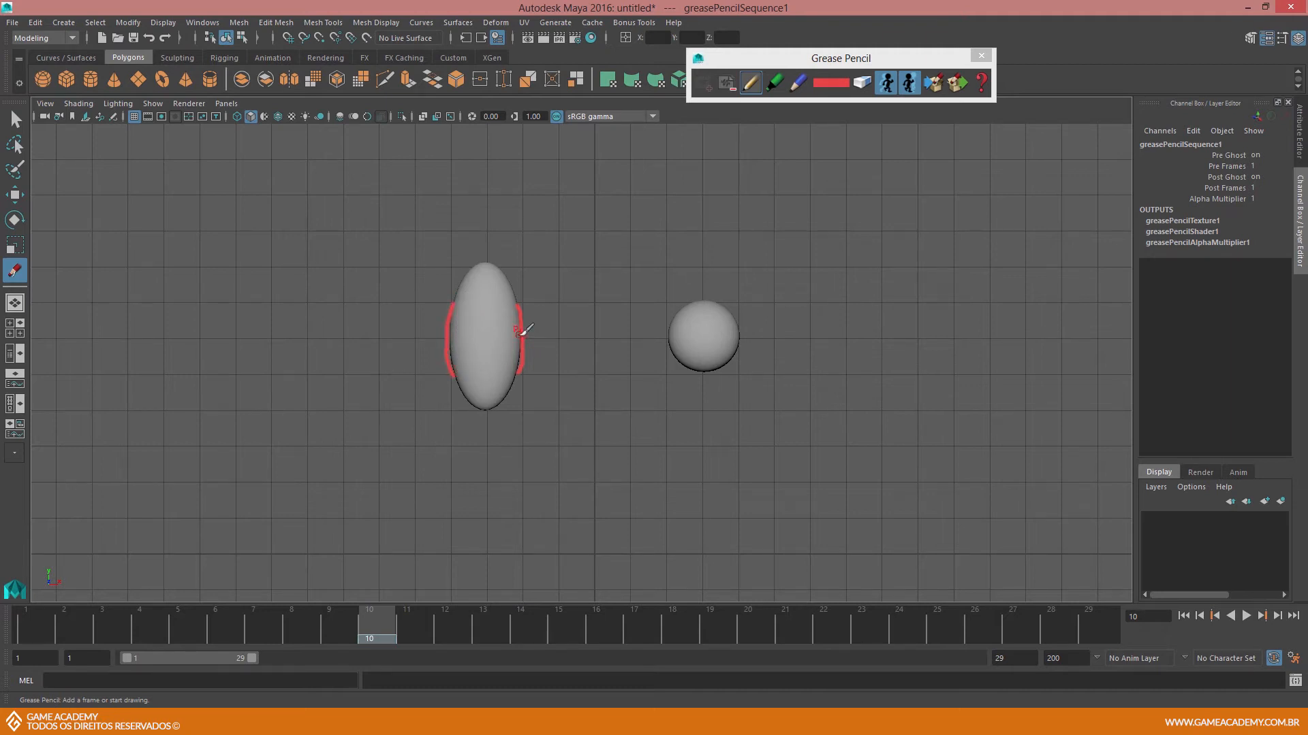
pyautogui.moveTo(538, 335); pyautogui.dragTo(535, 327)
pyautogui.moveTo(438, 343)
pyautogui.mouseDown()
pyautogui.moveTo(426, 339)
pyautogui.moveTo(443, 338)
pyautogui.mouseUp()
pyautogui.moveTo(503, 315); pyautogui.dragTo(498, 372)
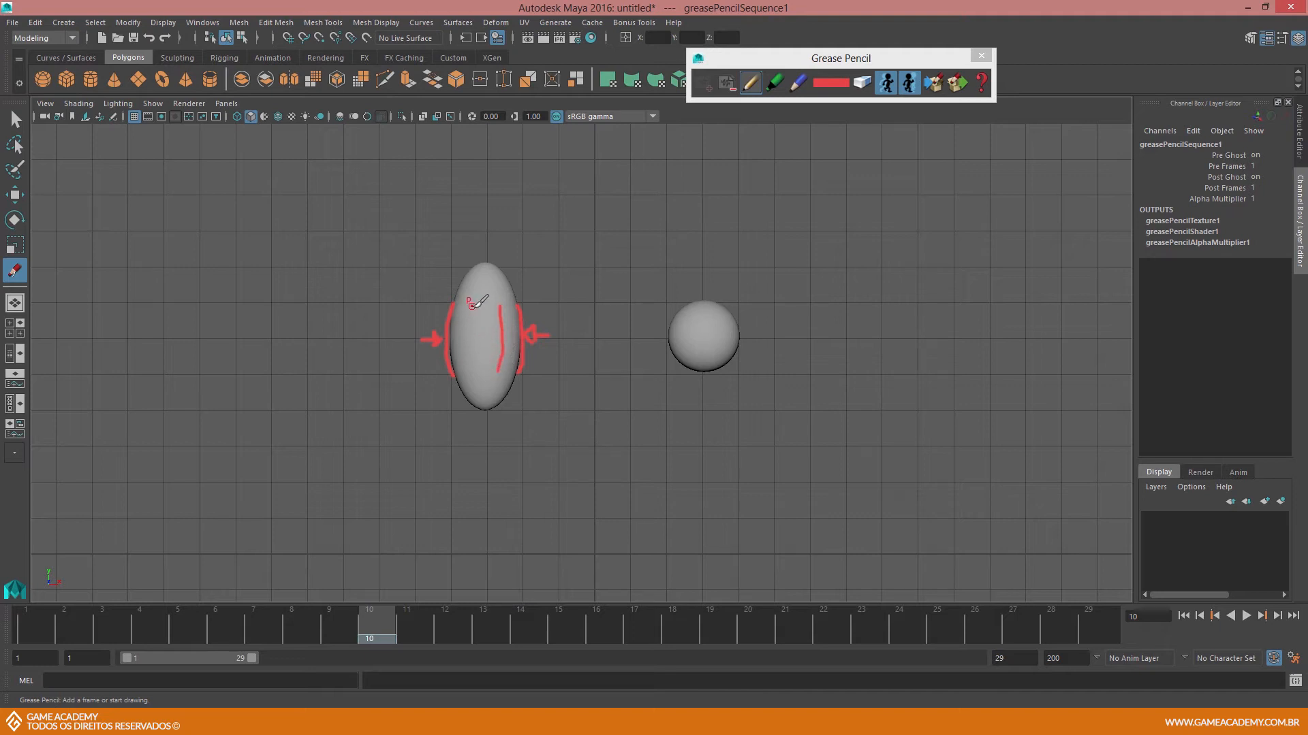
pyautogui.moveTo(474, 306); pyautogui.dragTo(472, 372)
pyautogui.moveTo(434, 310)
pyautogui.mouseDown()
pyautogui.moveTo(453, 360)
pyautogui.moveTo(436, 359)
pyautogui.mouseUp()
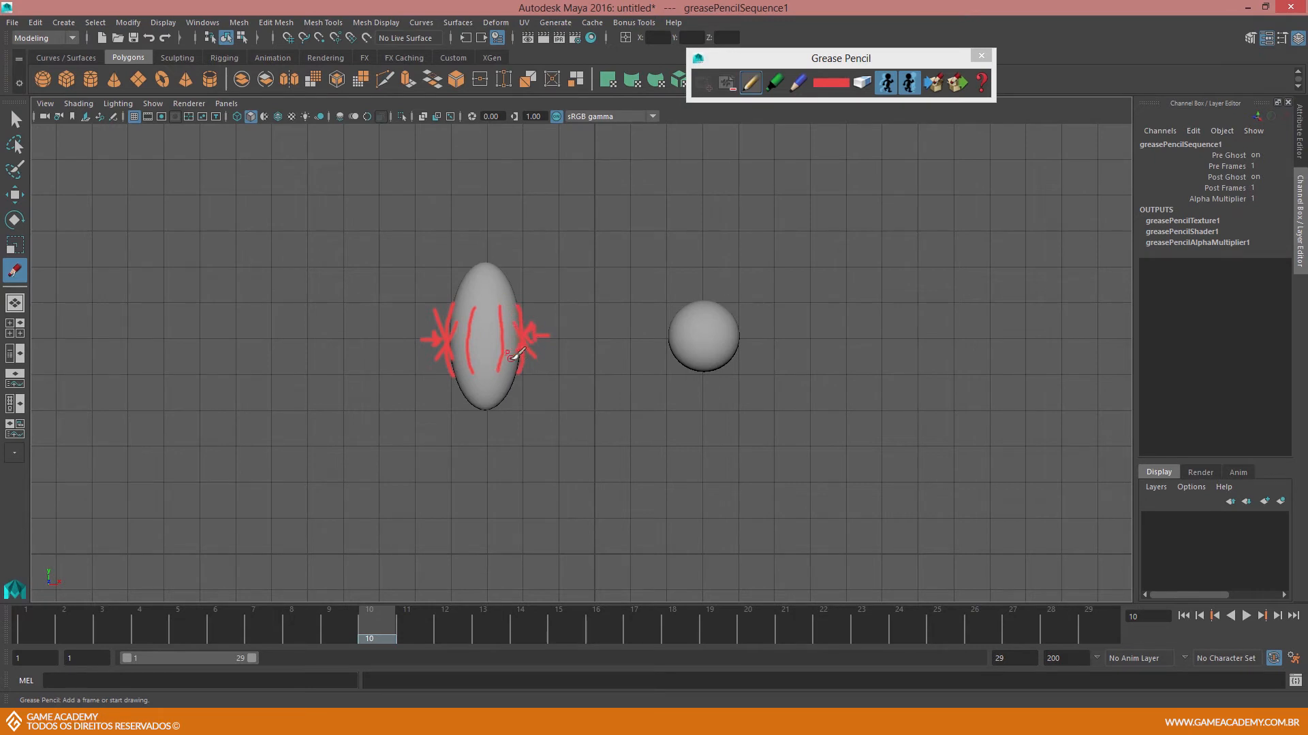
# Delete the Grease Pencil drawing frame at frame 10, close the Grease Pencil, and return to the Select tool
pyautogui.click(729, 82)
pyautogui.click(982, 57)
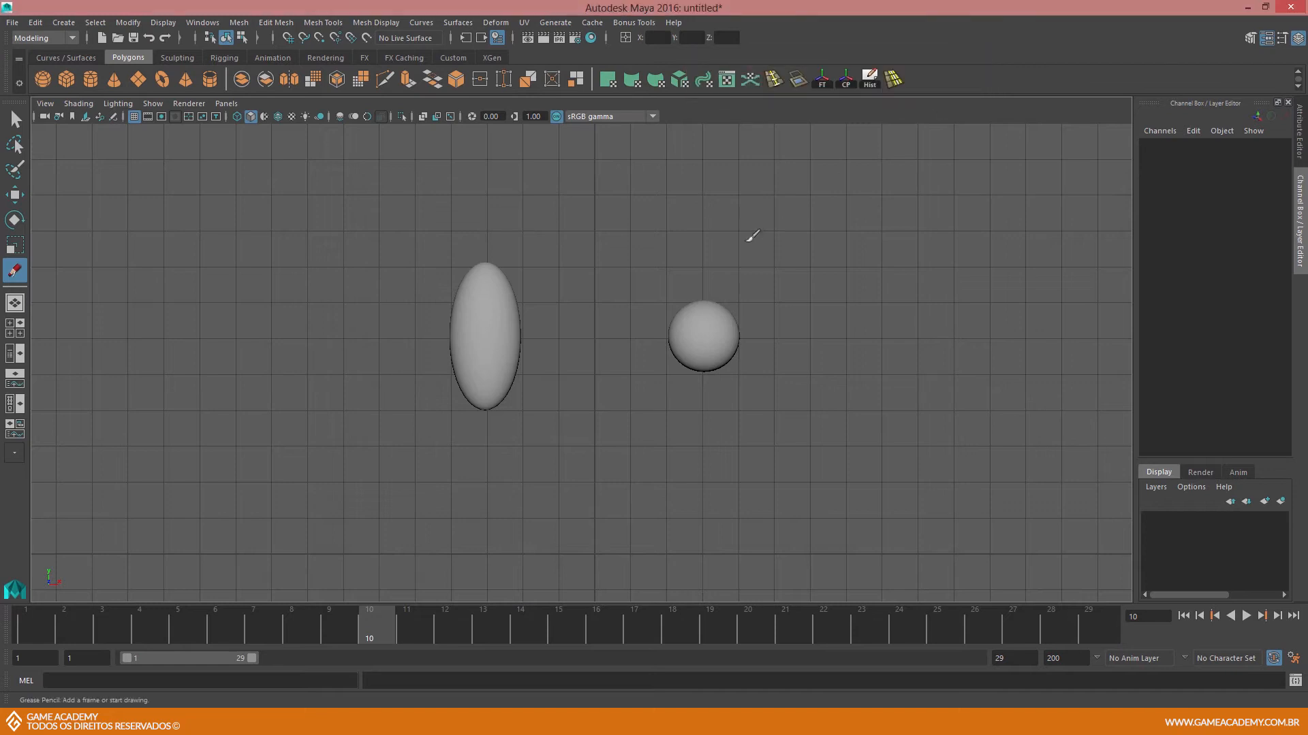
pyautogui.press('q')
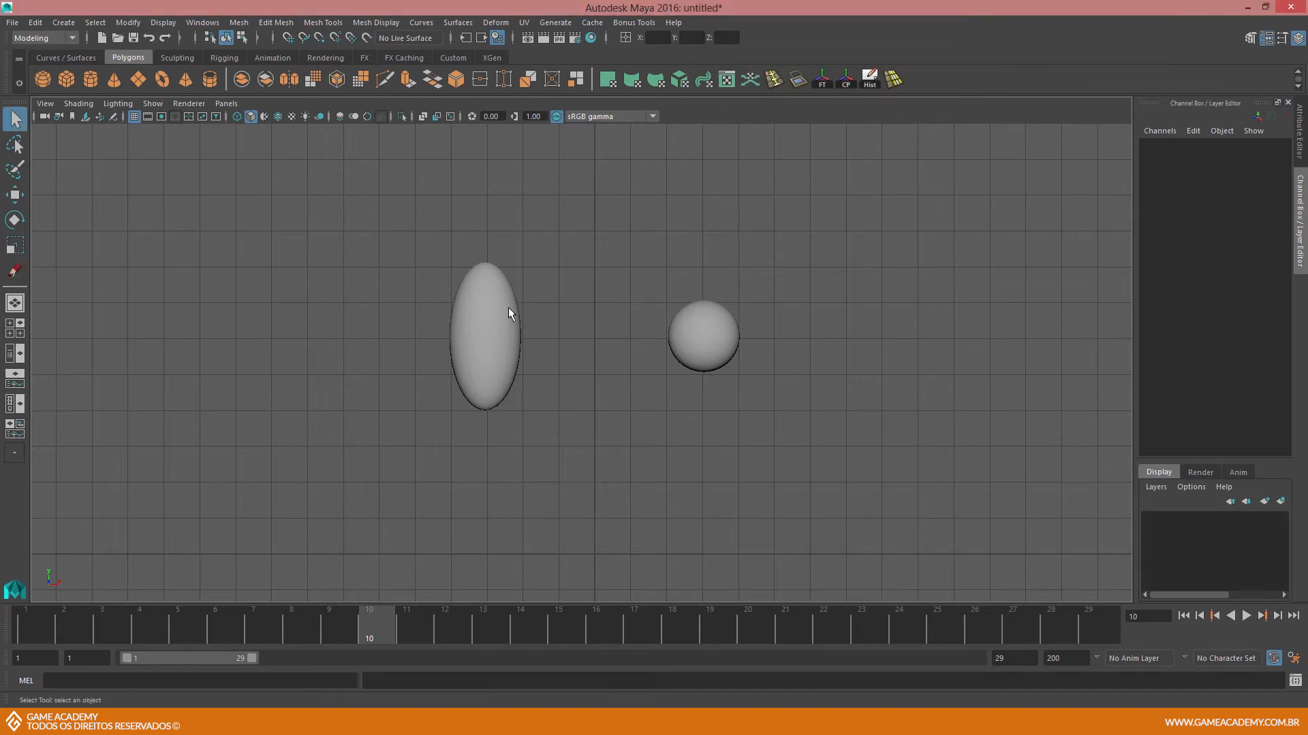
# Select pSphere2 and set a keyframe on it at frame 1
pyautogui.click(717, 329)
pyautogui.click(502, 367)
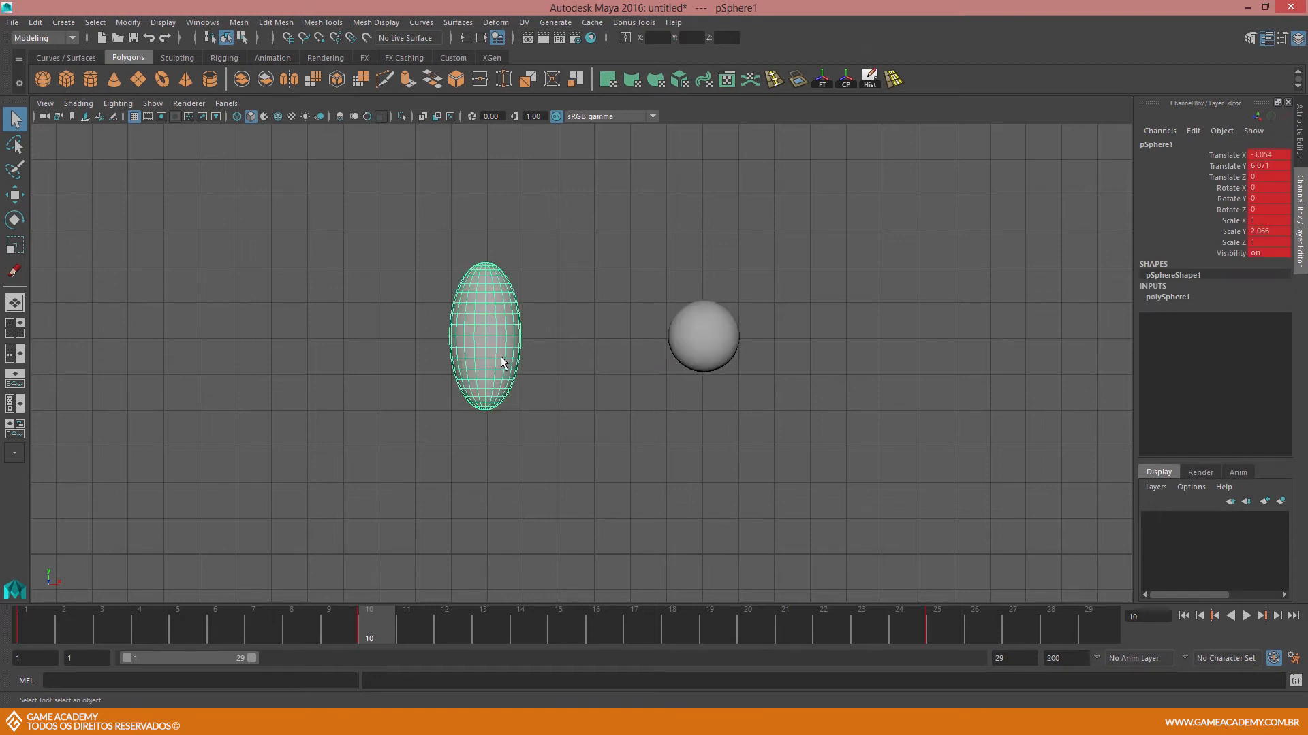
pyautogui.click(721, 345)
pyautogui.click(33, 624)
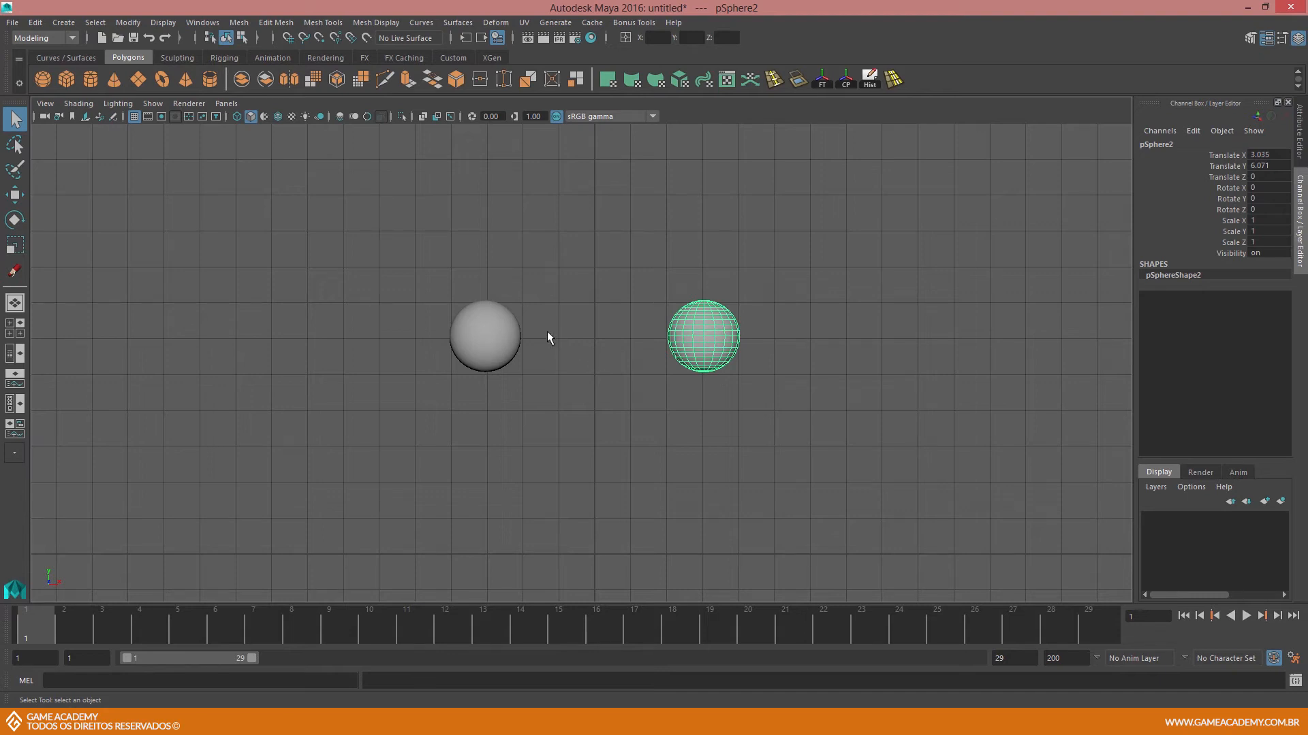
pyautogui.press('s')
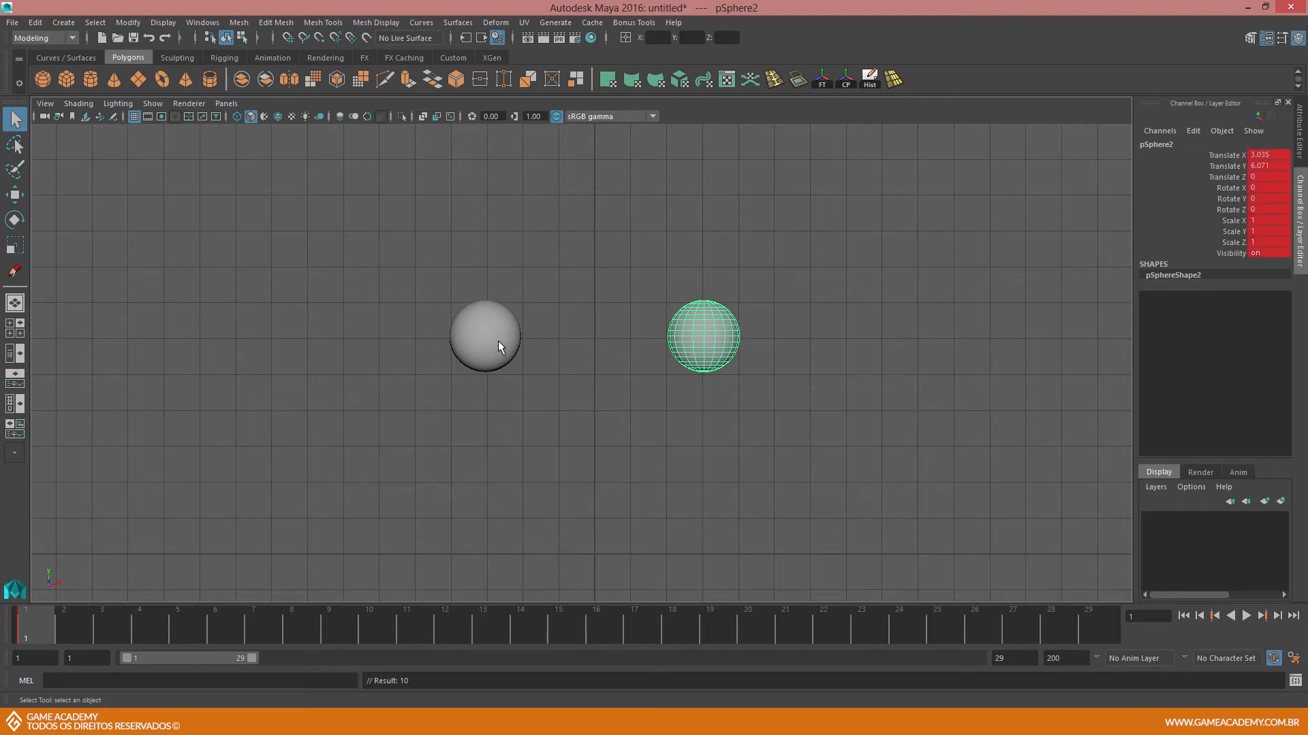
# At frame 10, stretch pSphere2 to about 2.043 in Y, narrow it to about 0.731 in X, and key it
pyautogui.click(498, 343)
pyautogui.click(368, 620)
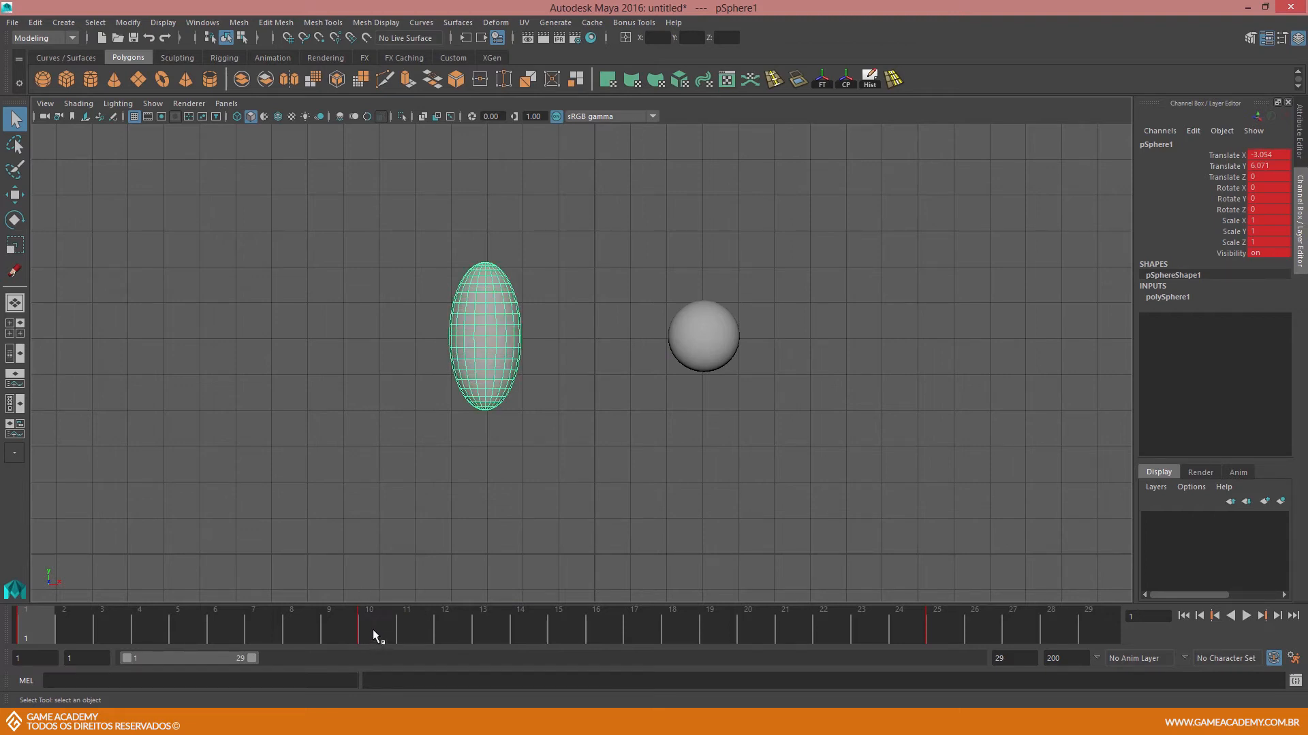
pyautogui.click(710, 351)
pyautogui.press('r')
pyautogui.moveTo(704, 276); pyautogui.dragTo(688, 211)
pyautogui.moveTo(765, 337); pyautogui.dragTo(749, 341)
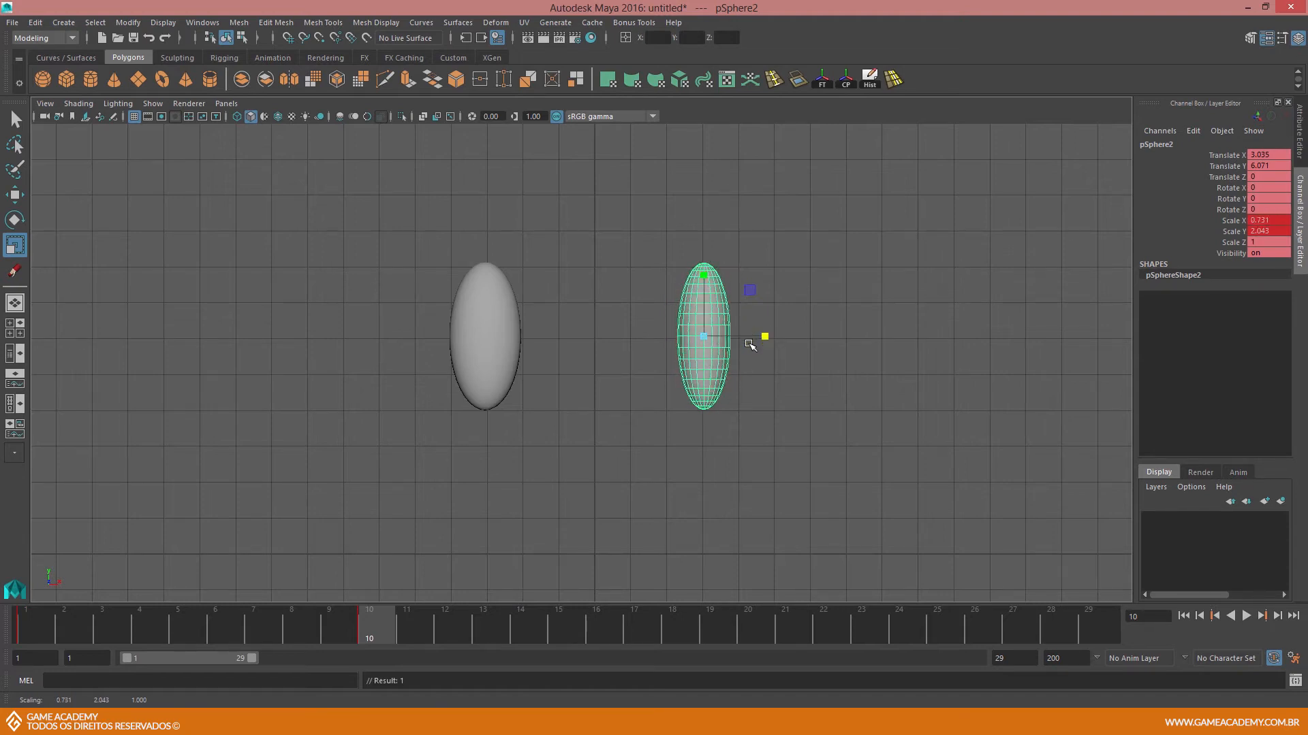
pyautogui.press('s')
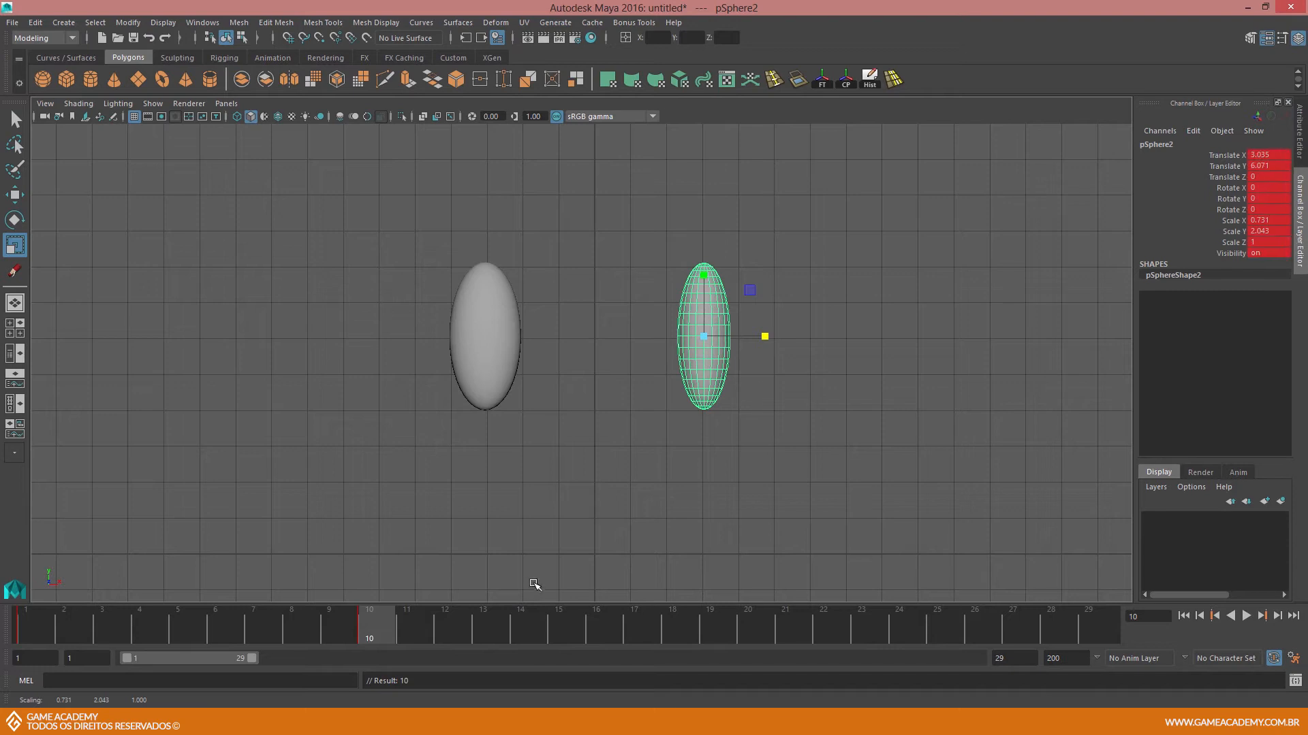
# At frame 25, squash pSphere2 to about 0.588 in Y, widen it to about 1.508 in X, and key it
pyautogui.click(483, 366)
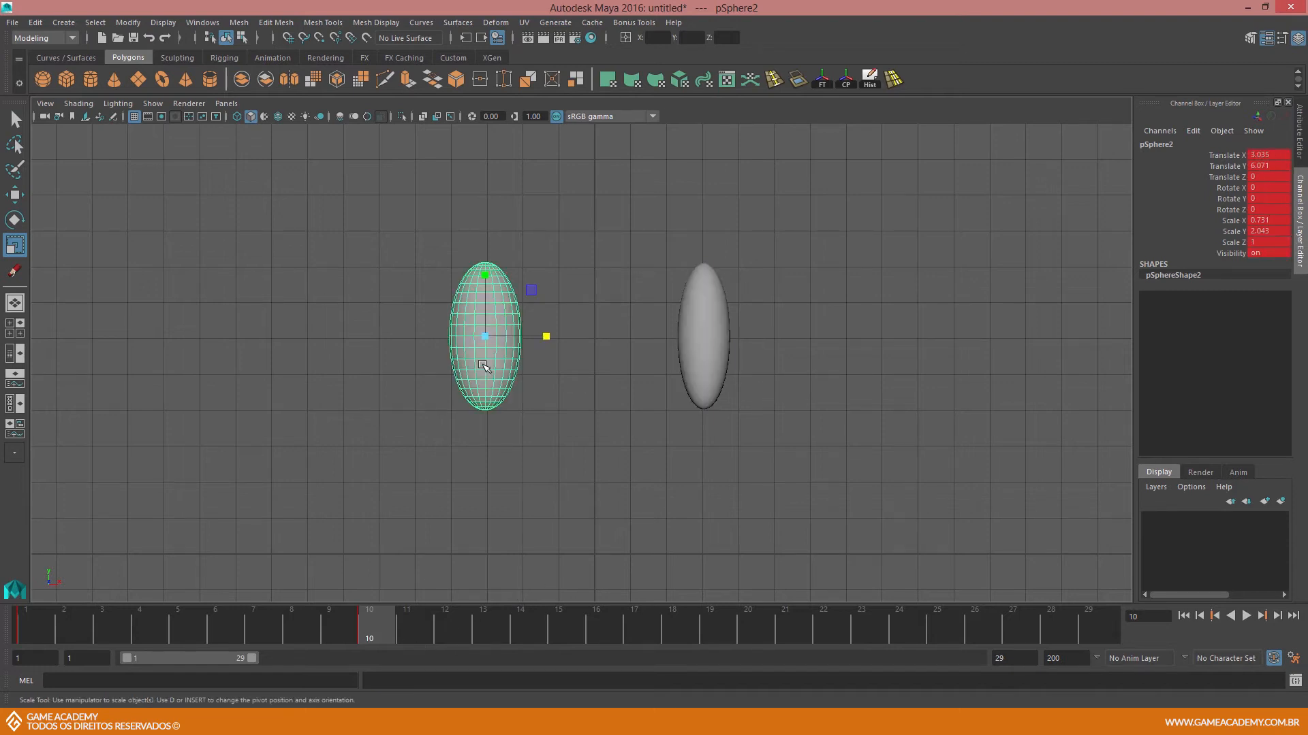
pyautogui.click(938, 623)
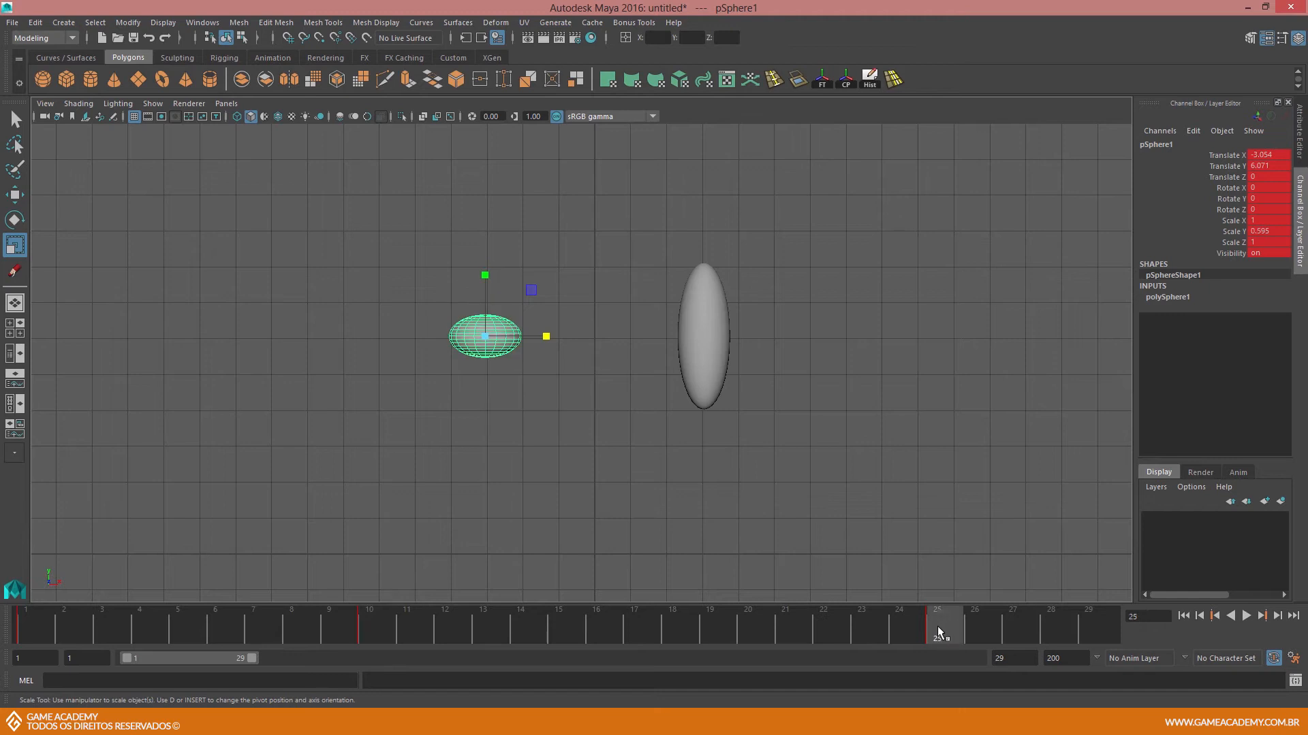
pyautogui.click(705, 336)
pyautogui.moveTo(704, 275); pyautogui.dragTo(704, 326)
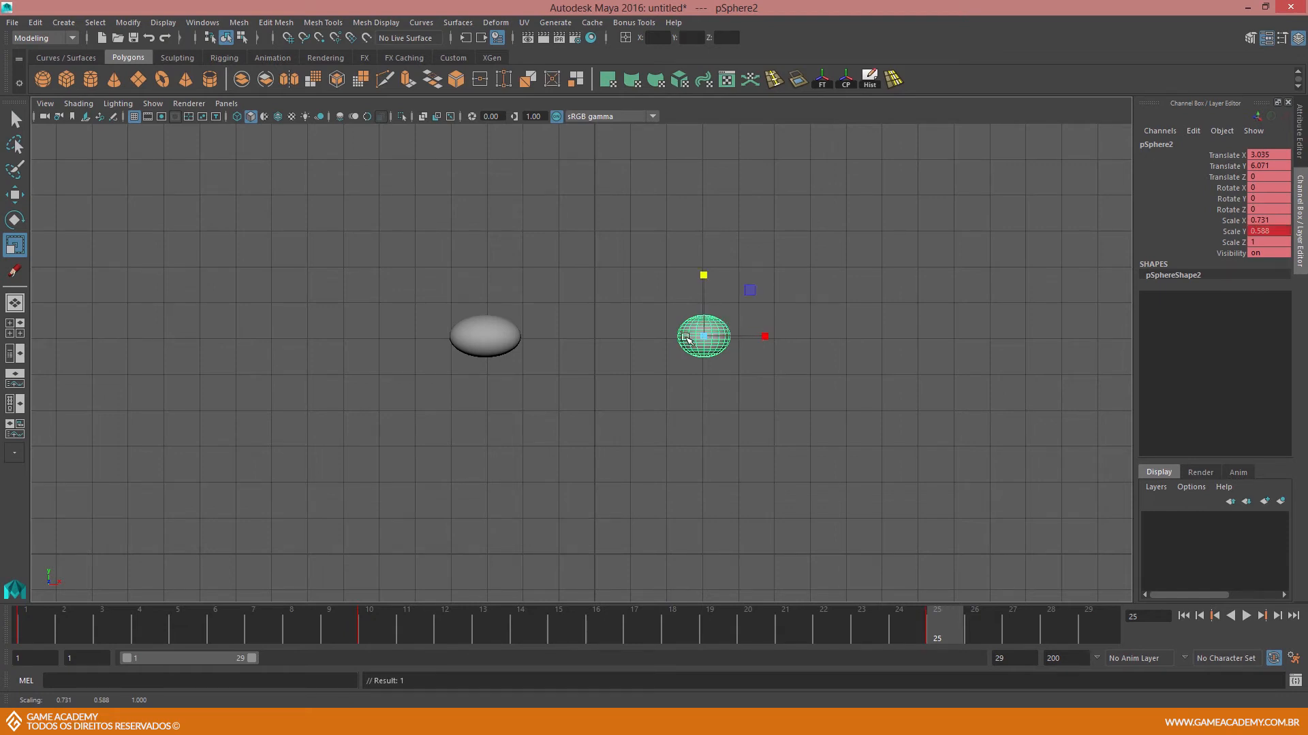
pyautogui.moveTo(765, 337)
pyautogui.mouseDown()
pyautogui.moveTo(818, 337)
pyautogui.moveTo(776, 337)
pyautogui.mouseUp()
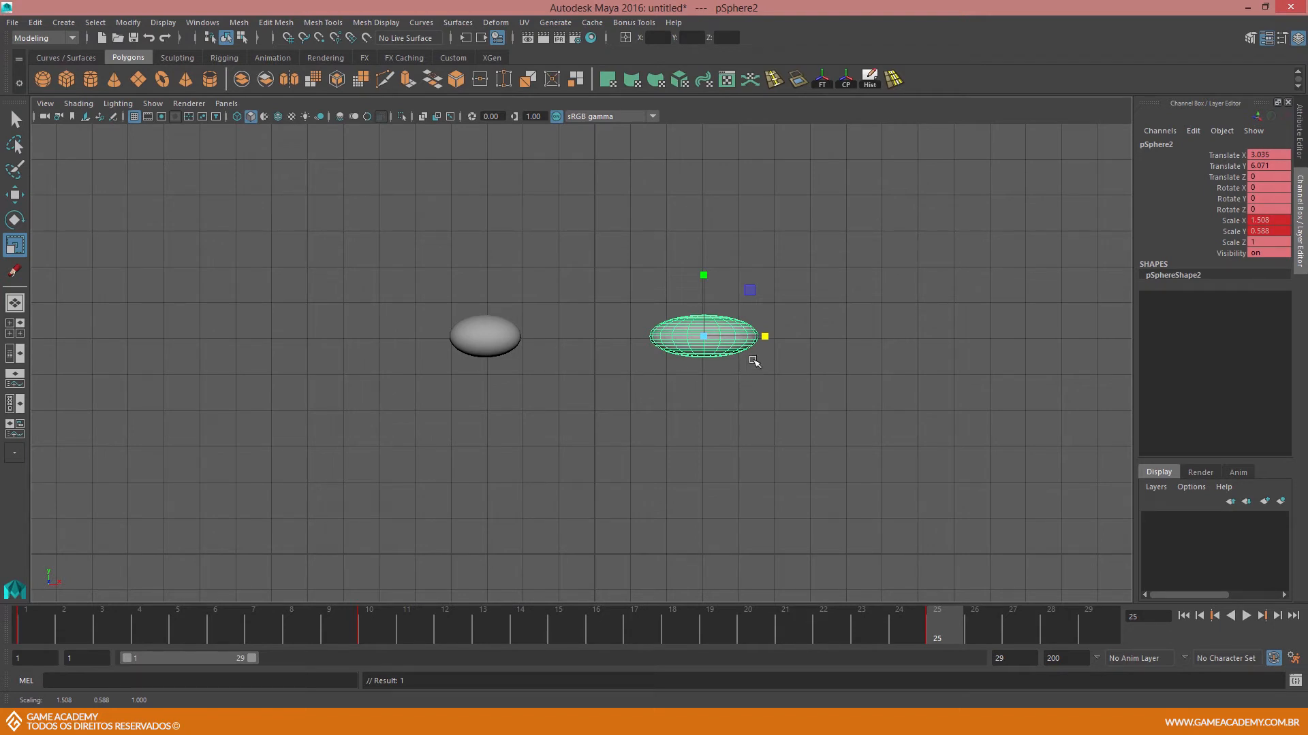
pyautogui.click(765, 336)
pyautogui.press('s')
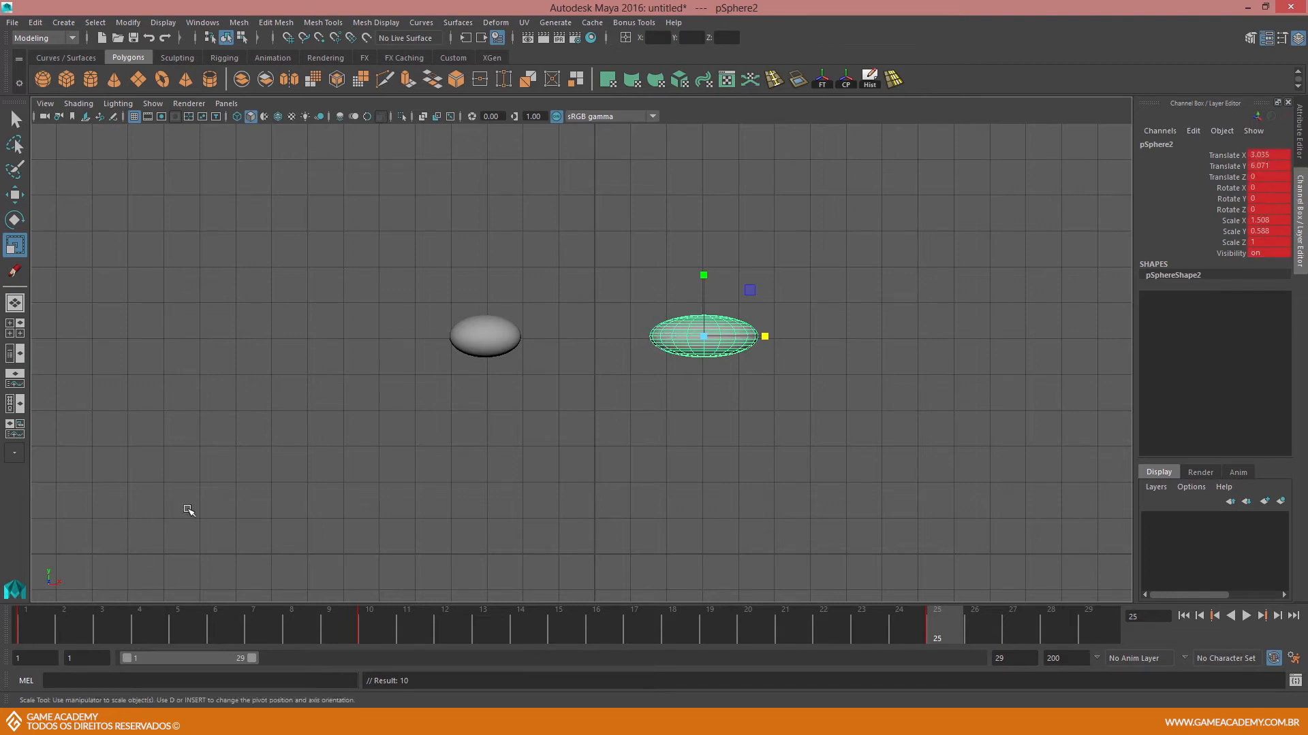
# Deselect everything, scrub from frame 1 to 25, and play both spheres' animation from frame 1 to compare them, stopping it at the end
pyautogui.press('q')
pyautogui.click(586, 428)
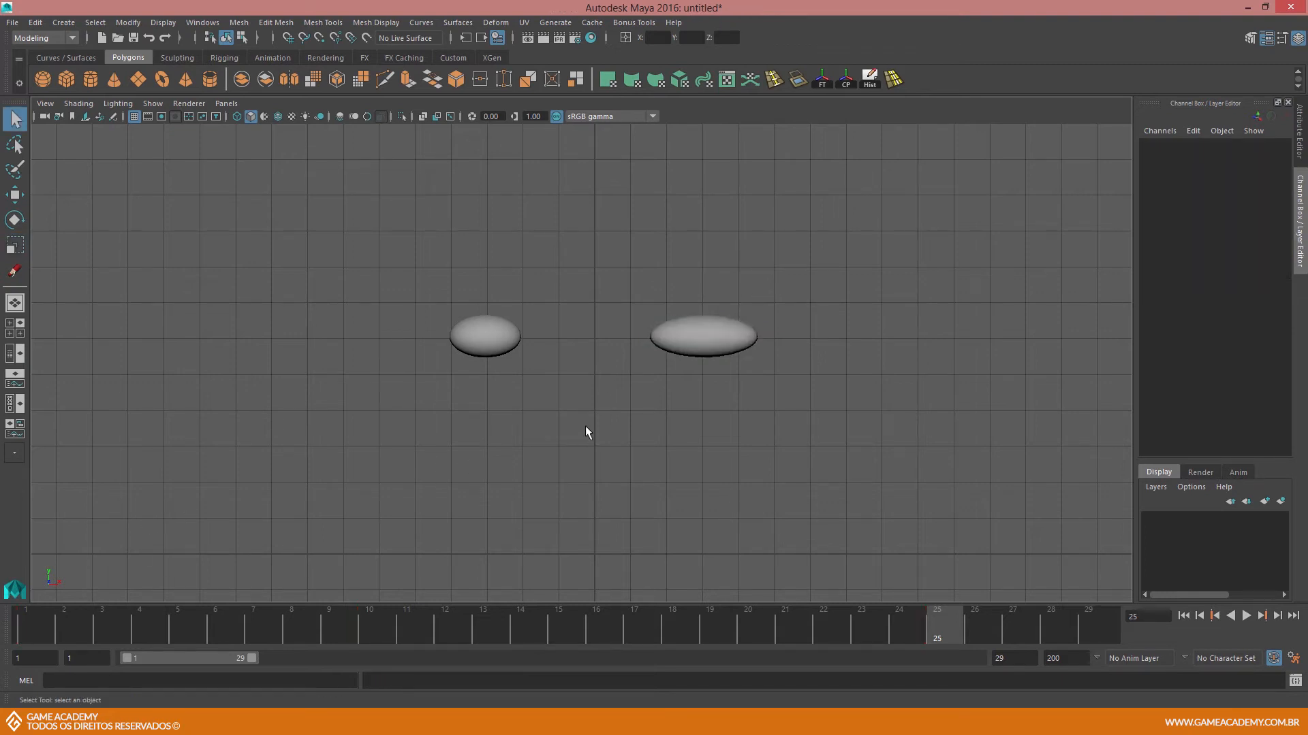
pyautogui.click(31, 626)
pyautogui.moveTo(47, 623); pyautogui.dragTo(963, 635)
pyautogui.click(27, 619)
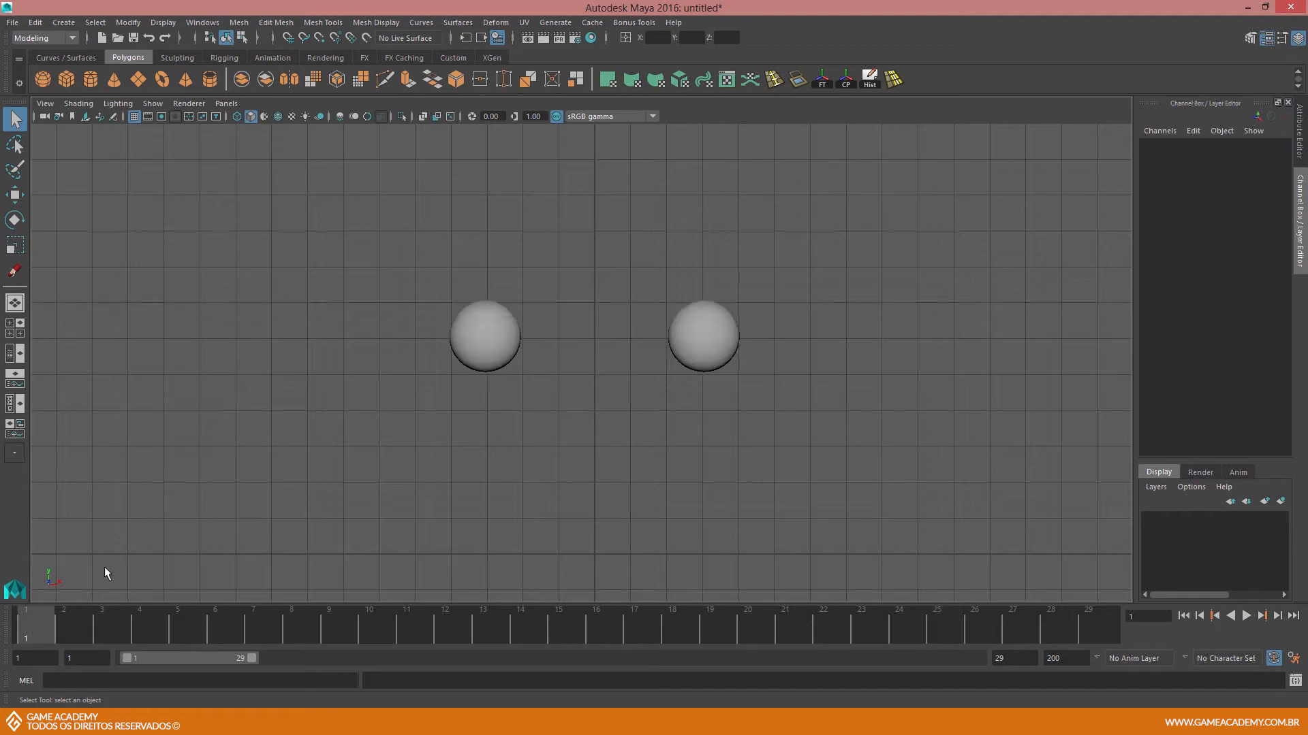
pyautogui.hotkey('alt', 'v')
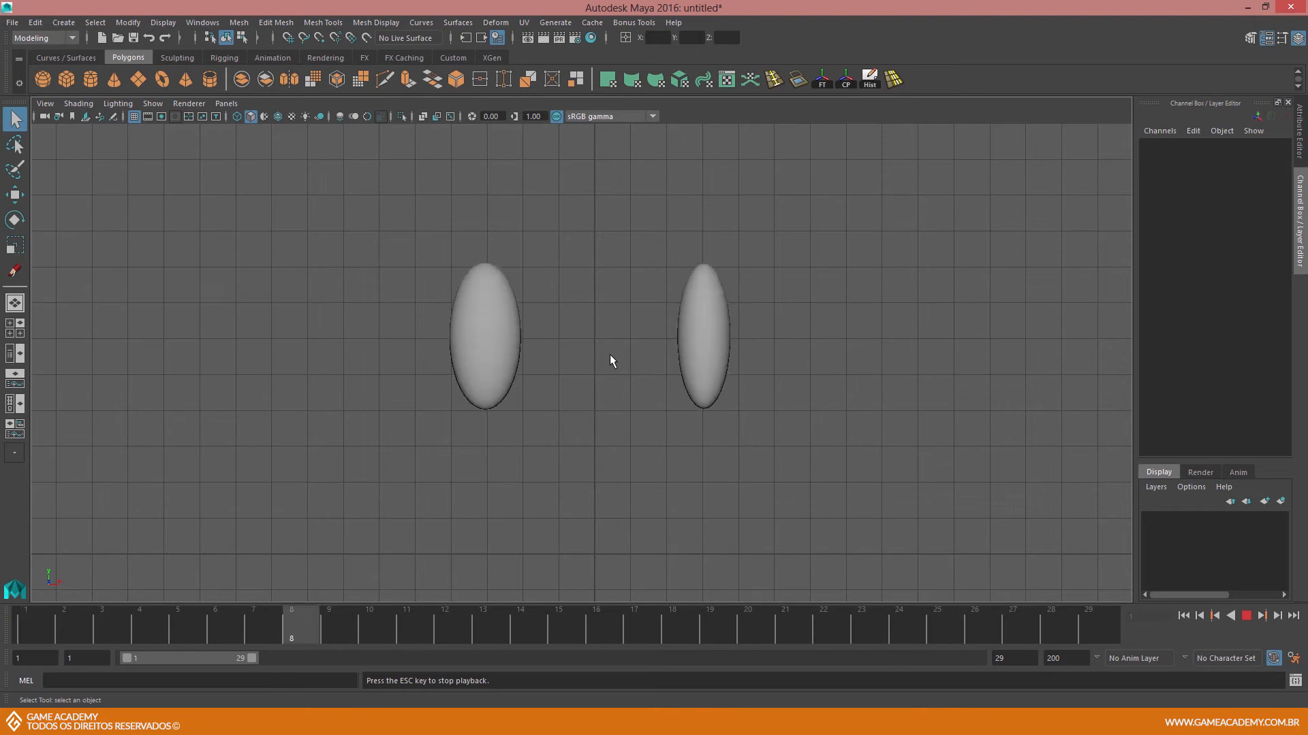
pyautogui.press('Escape')
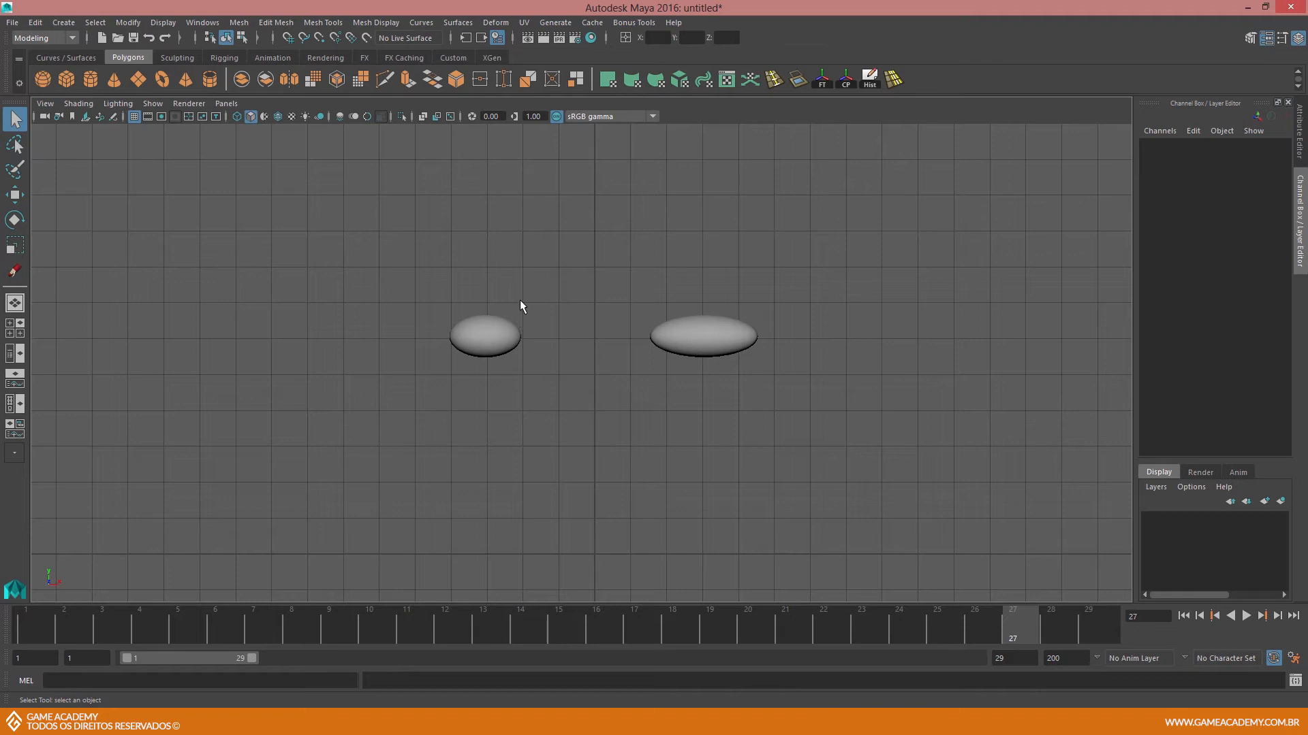
# Delete both animated spheres and create a new polygon sphere at the origin
pyautogui.moveTo(439, 293); pyautogui.dragTo(764, 389)
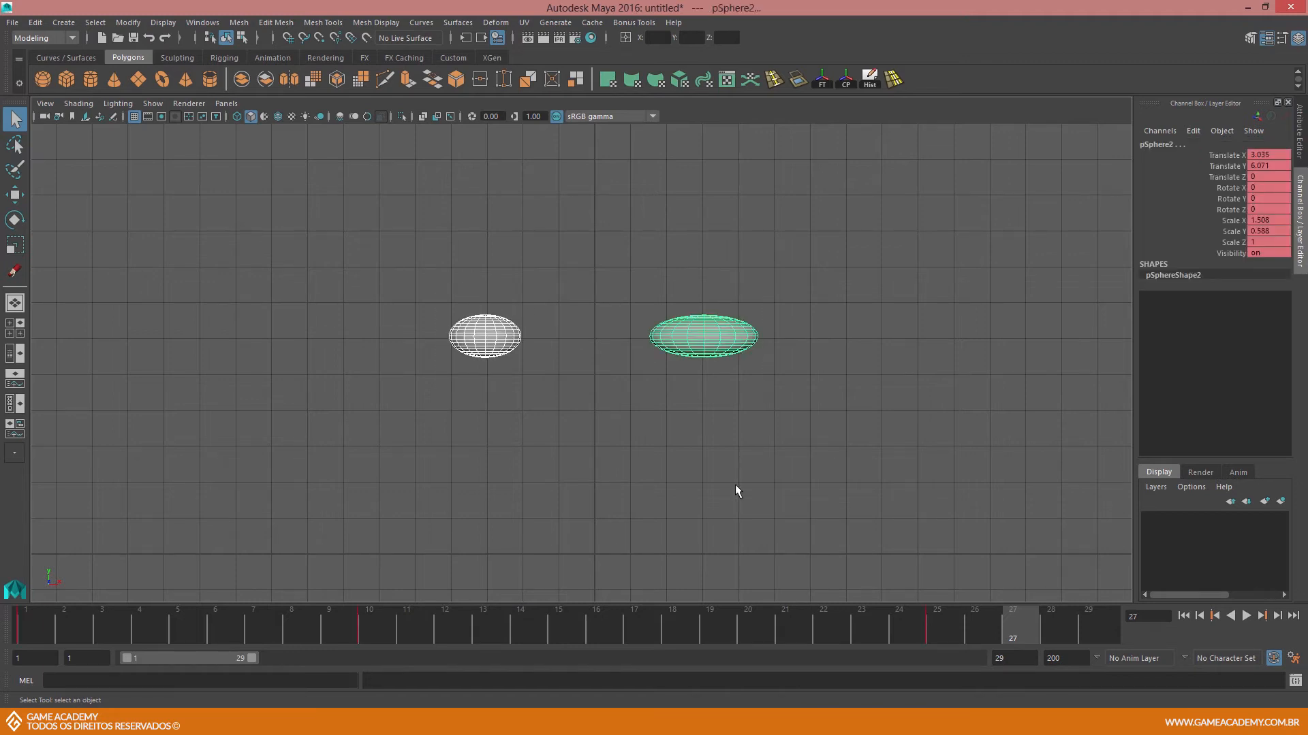
pyautogui.press('Delete')
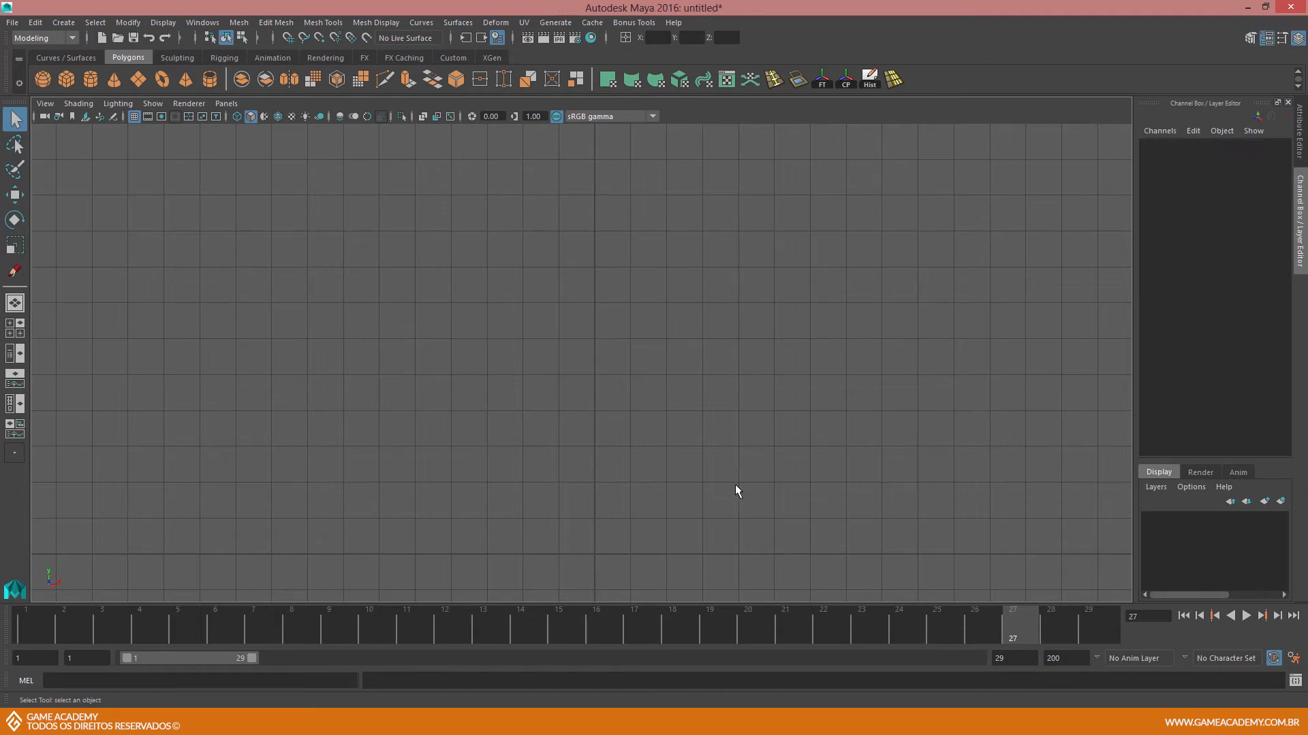
pyautogui.click(44, 80)
# Raise the new sphere to about 9.049 in Translate Y and key it at frame 1
pyautogui.press('w')
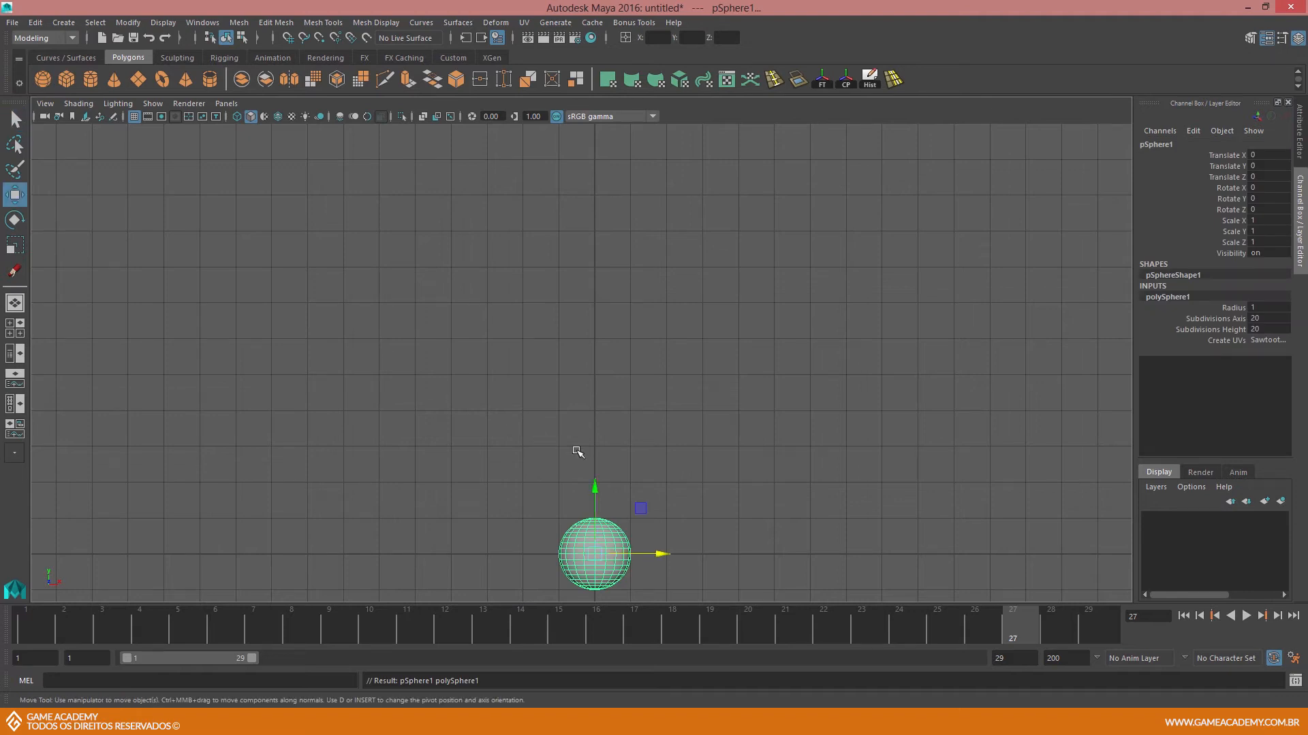
pyautogui.moveTo(594, 486); pyautogui.dragTo(596, 168)
pyautogui.keyDown('alt'); pyautogui.moveTo(615, 235); pyautogui.dragTo(606, 239, button='middle'); pyautogui.keyUp('alt')
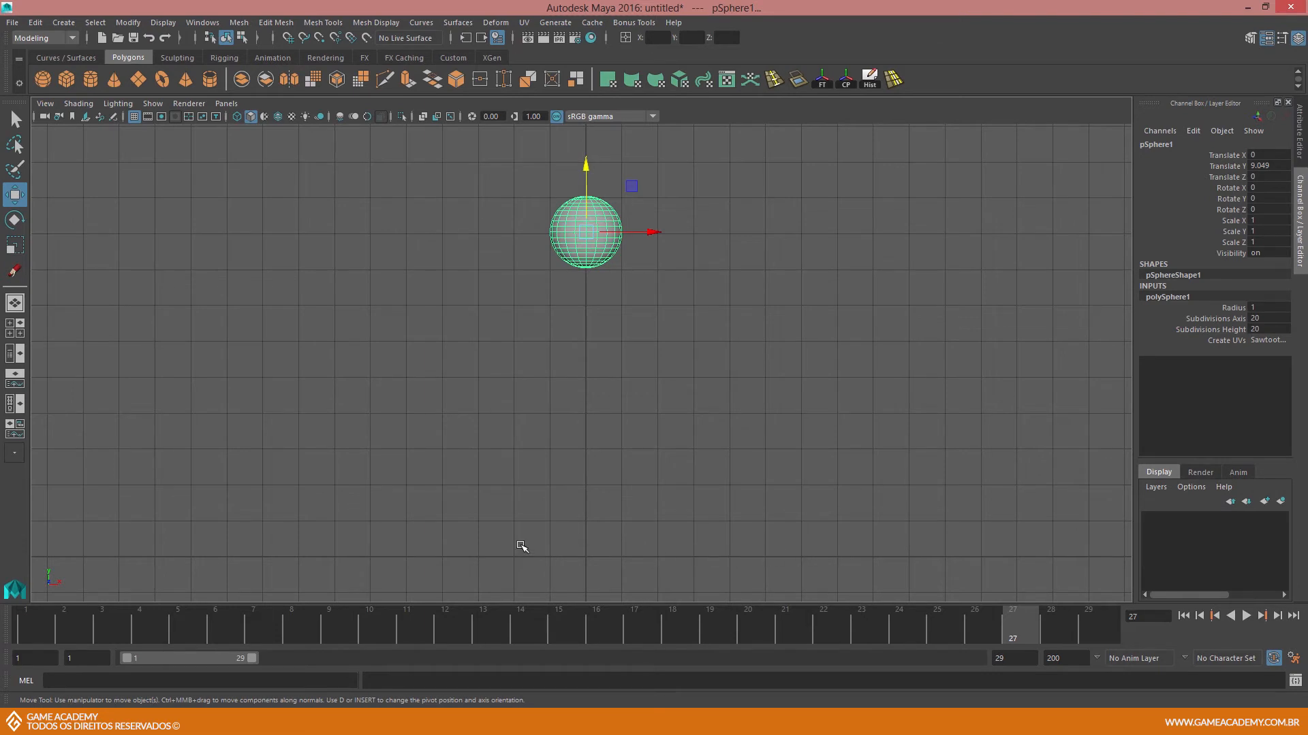
pyautogui.keyDown('alt'); pyautogui.moveTo(604, 435); pyautogui.dragTo(591, 350, button='middle'); pyautogui.keyUp('alt')
pyautogui.click(44, 620)
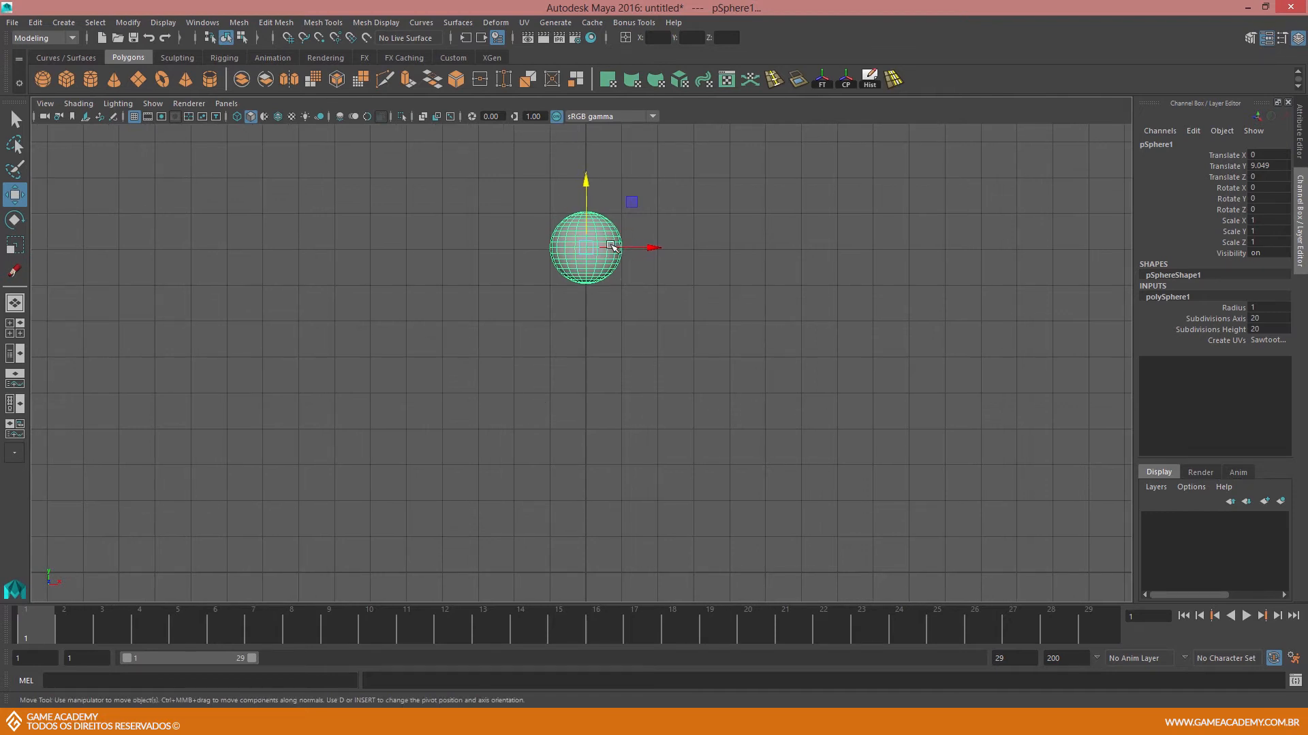
pyautogui.press('s')
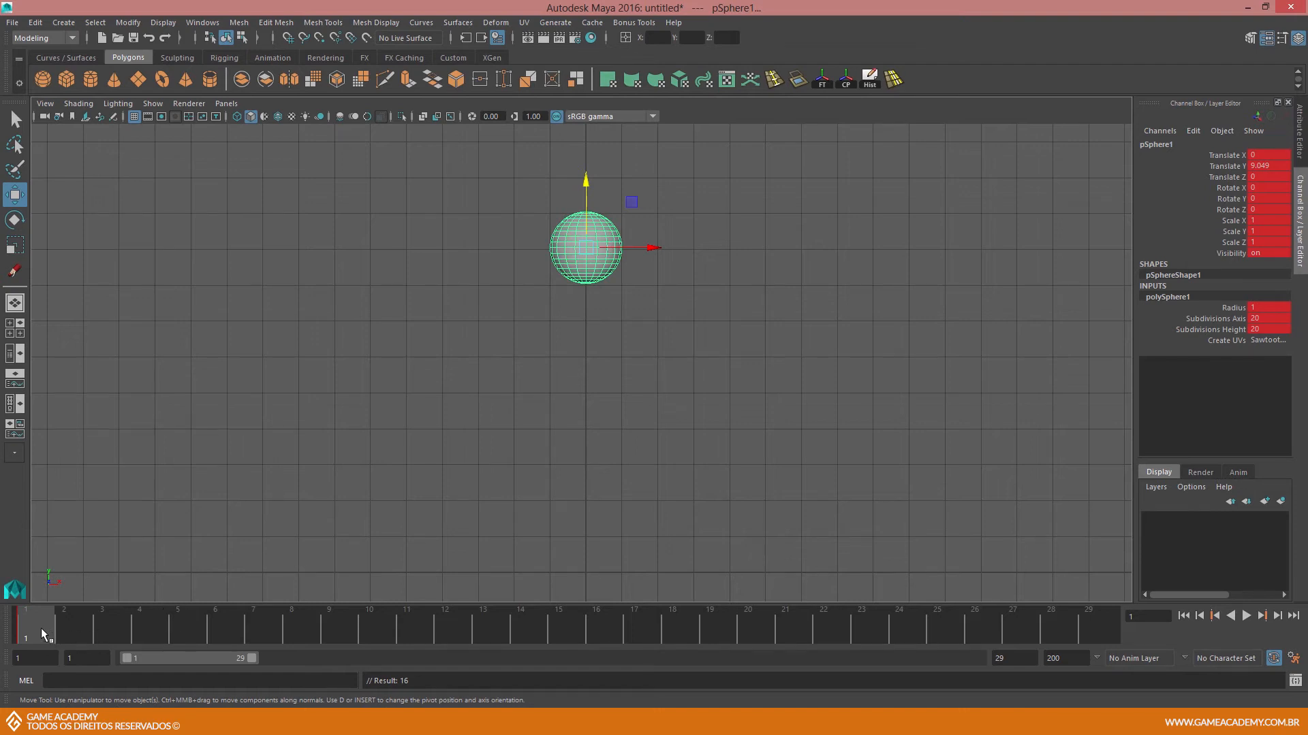
# At frame 8, lower the sphere to about 2.959 in Translate Y
pyautogui.keyDown('alt'); pyautogui.moveTo(354, 490); pyautogui.dragTo(359, 478, button='middle'); pyautogui.keyUp('alt')
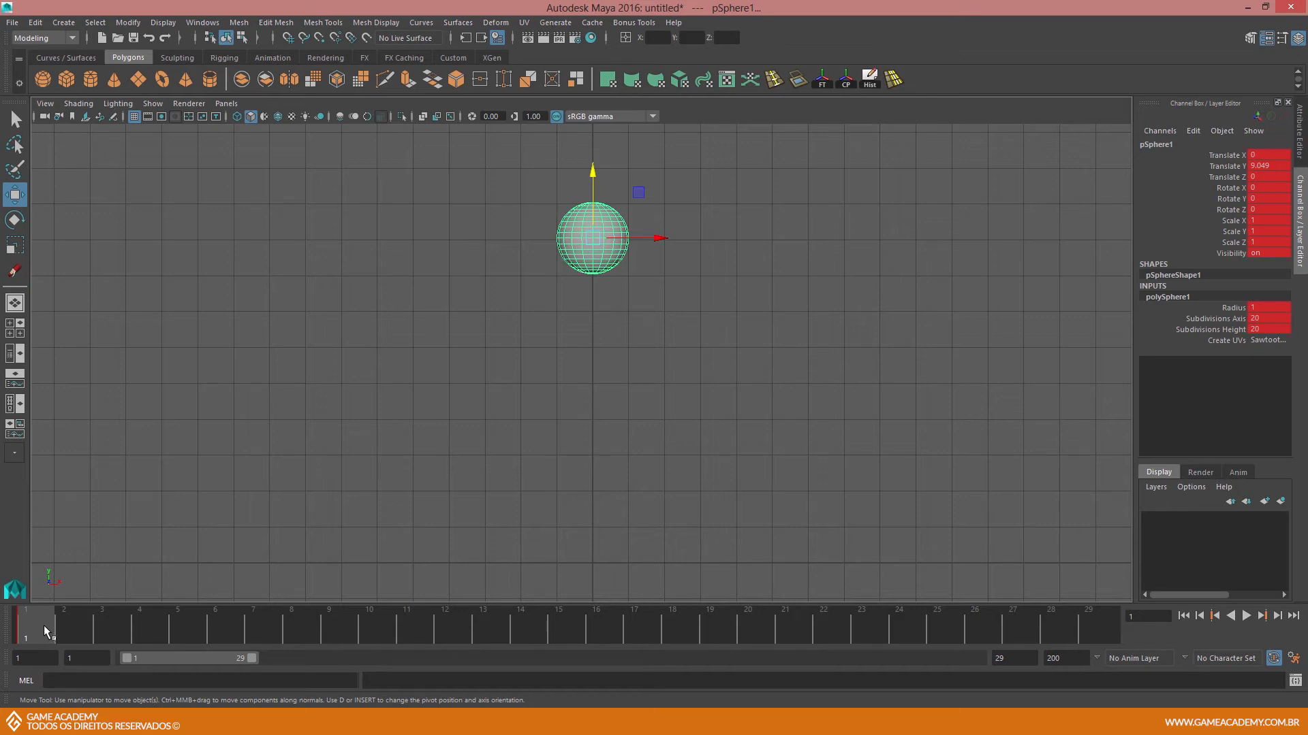
pyautogui.moveTo(64, 623); pyautogui.dragTo(205, 634)
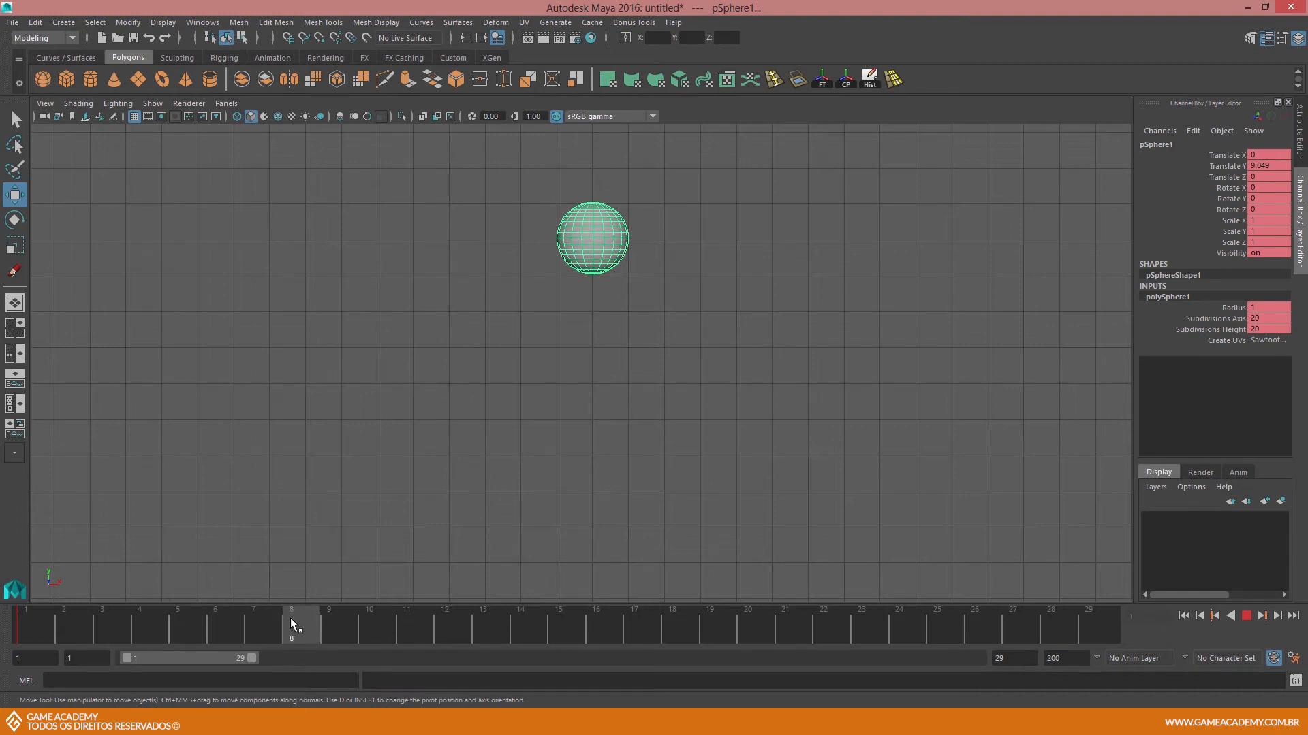
pyautogui.moveTo(290, 620); pyautogui.dragTo(285, 627)
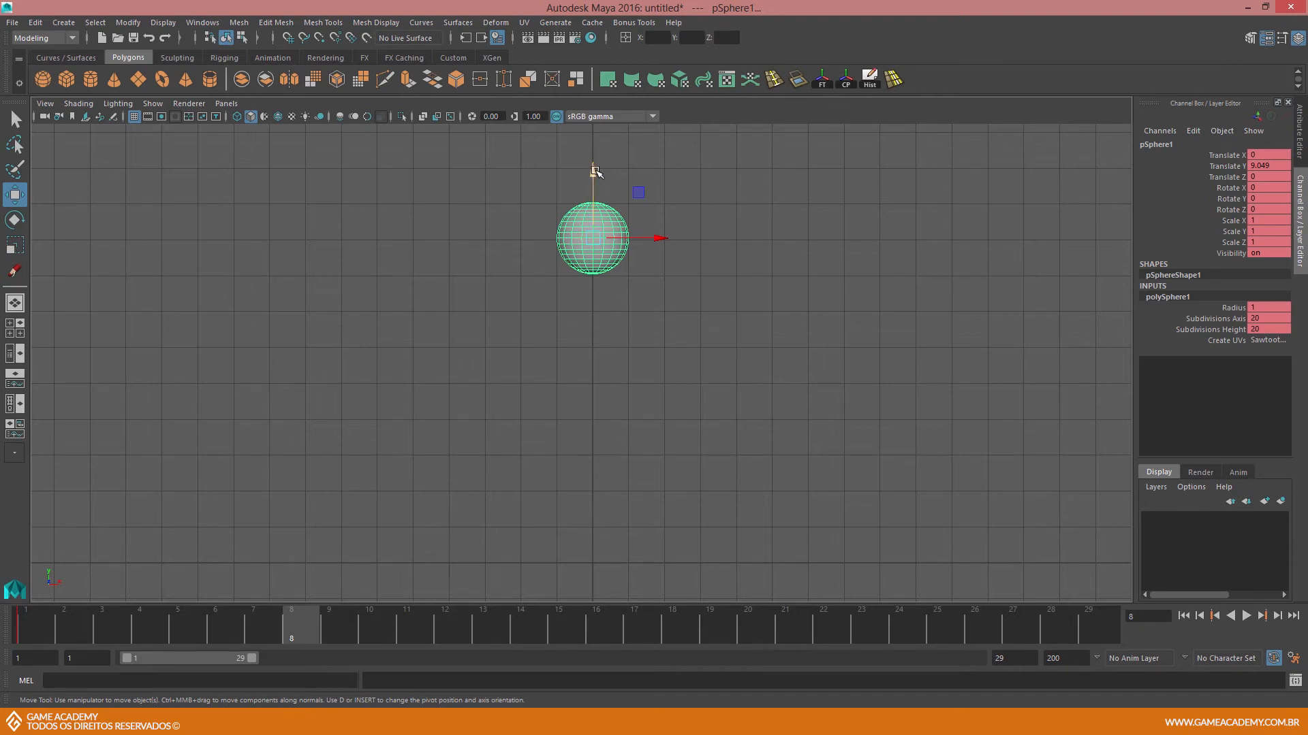
pyautogui.moveTo(595, 170); pyautogui.dragTo(592, 388)
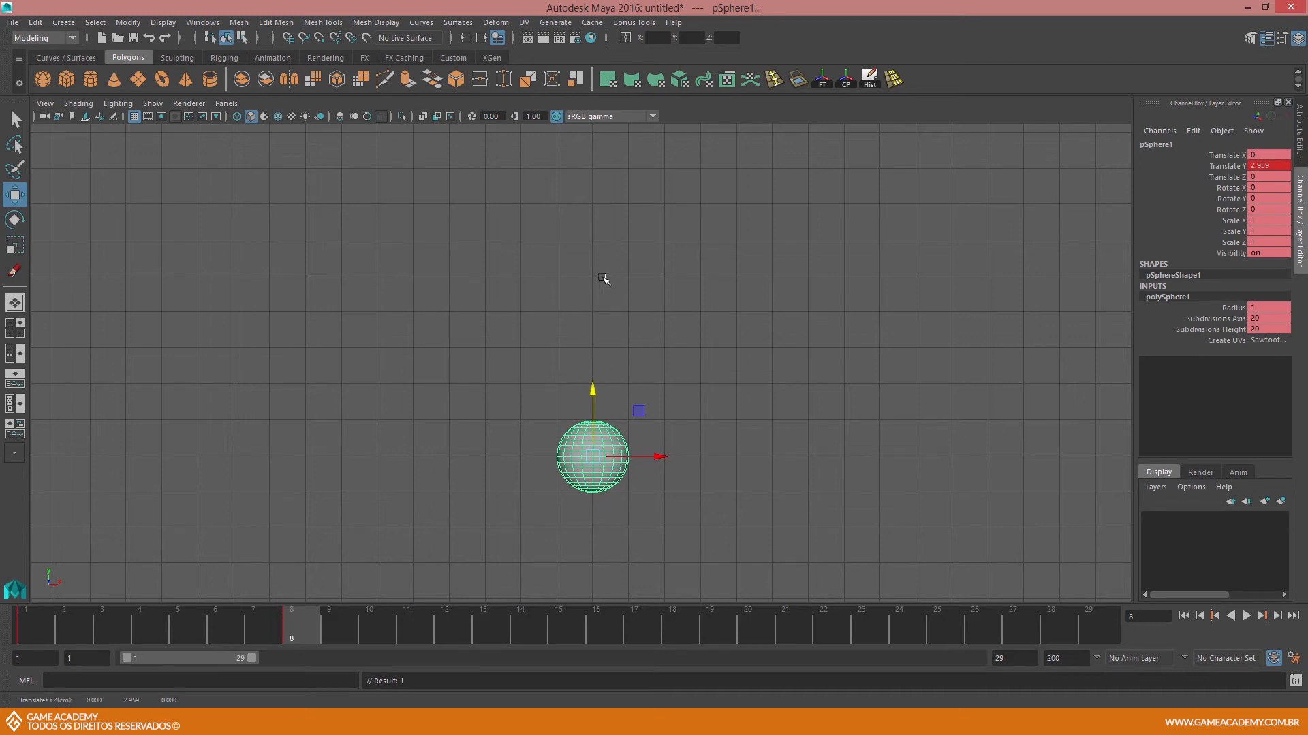
# Key the sphere at frame 8 scaled to about 1.855 in Y and 0.72 in X, and lower it to about 2.713 in Translate Y
pyautogui.press('r')
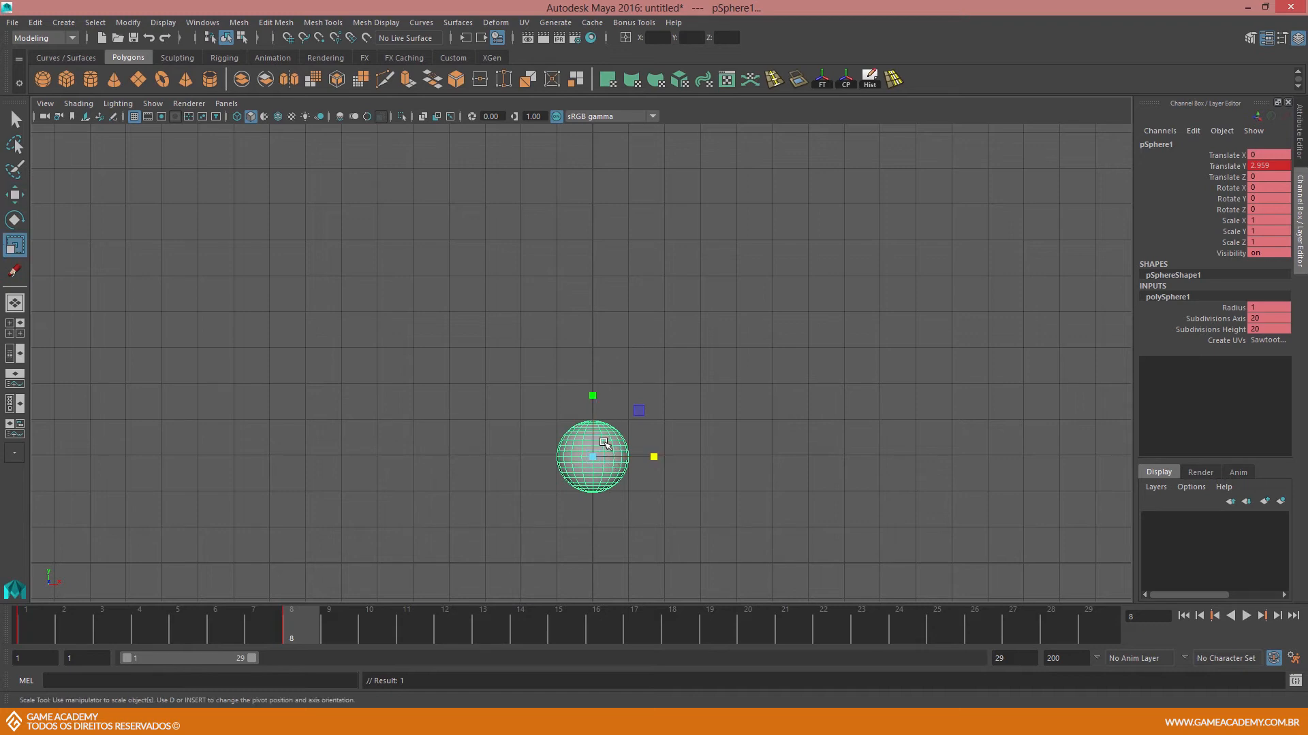
pyautogui.moveTo(594, 395); pyautogui.dragTo(593, 368)
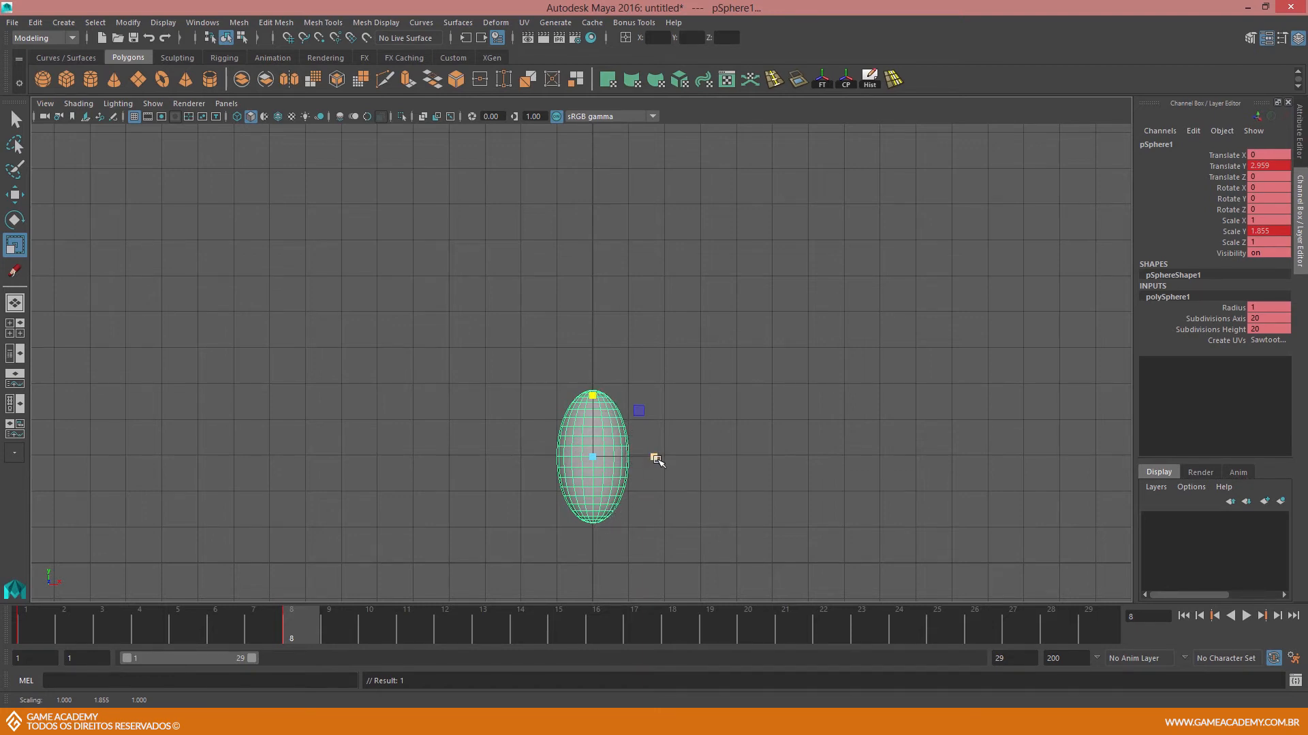
pyautogui.moveTo(656, 459); pyautogui.dragTo(637, 465)
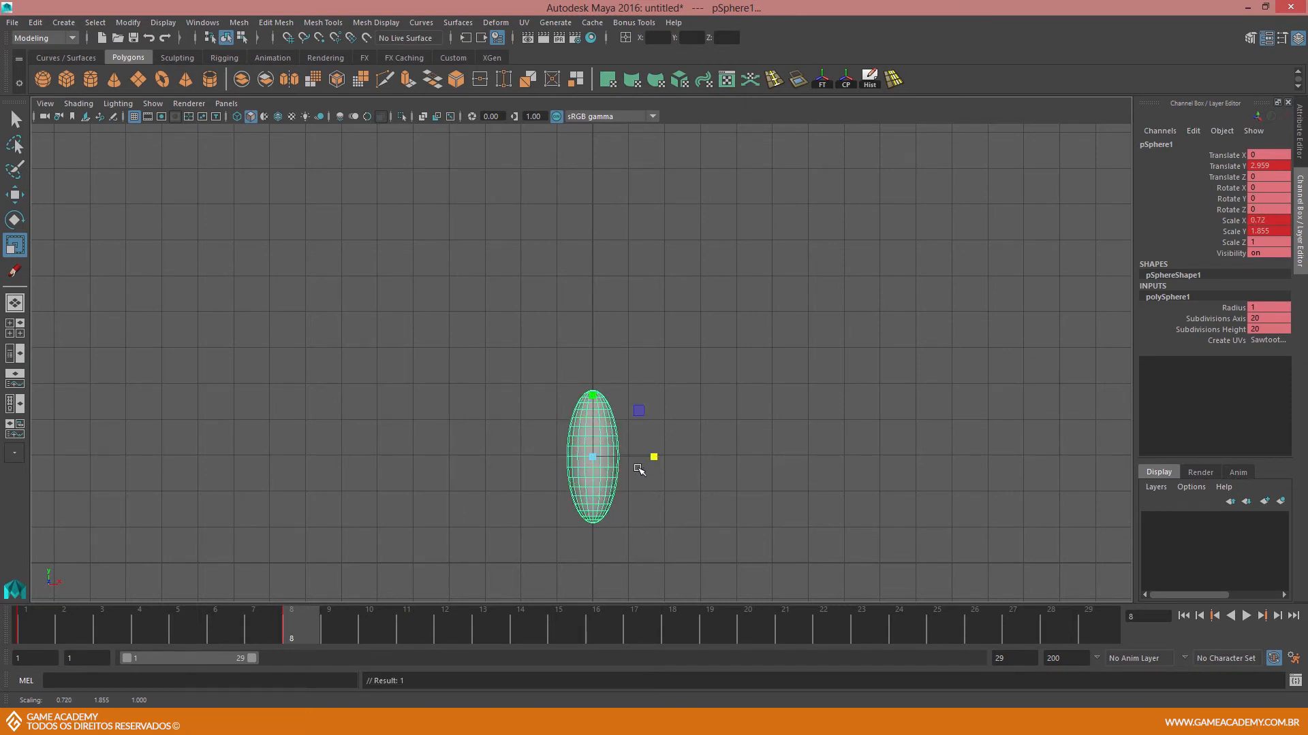
pyautogui.press('s')
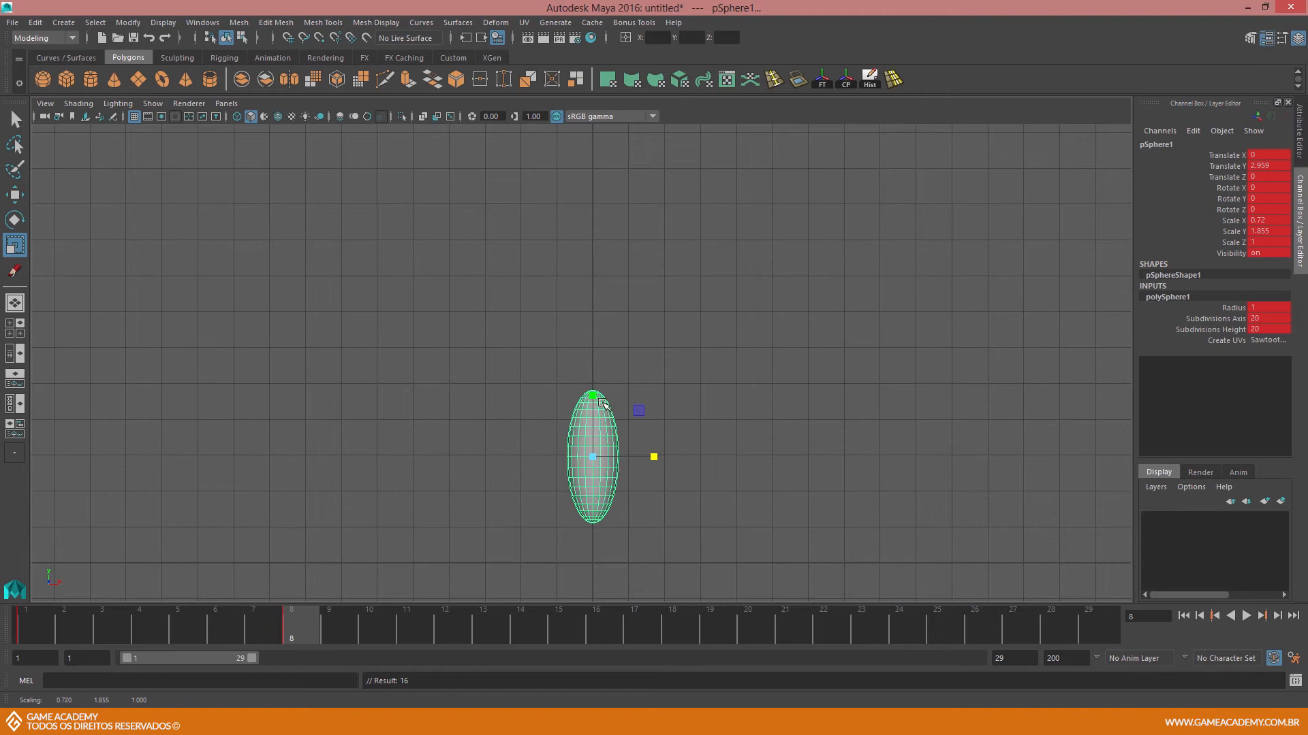
pyautogui.press('w')
pyautogui.moveTo(593, 388); pyautogui.dragTo(595, 396)
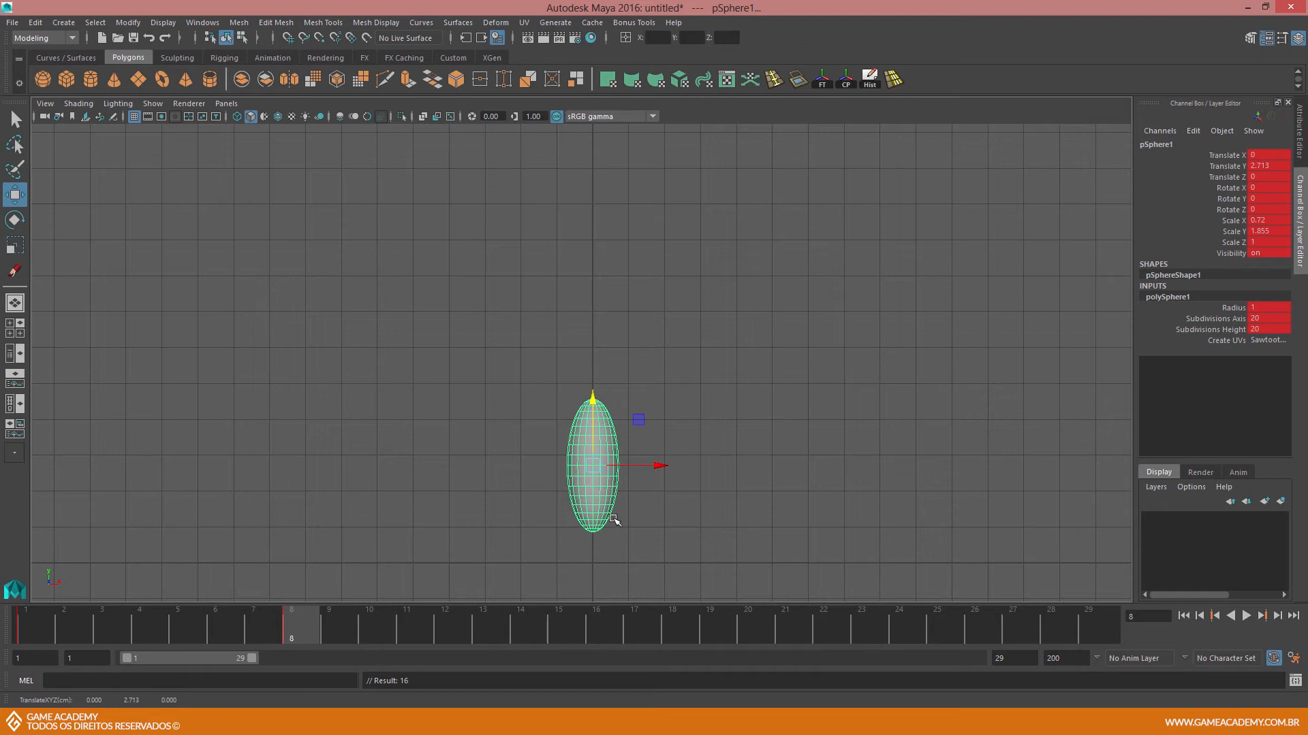
# Scrub between frames 1 and 8 to examine how the sphere falls and stretches
pyautogui.moveTo(76, 635); pyautogui.dragTo(284, 624)
pyautogui.click(40, 627)
pyautogui.click(296, 631)
pyautogui.click(34, 632)
pyautogui.click(290, 630)
pyautogui.click(44, 619)
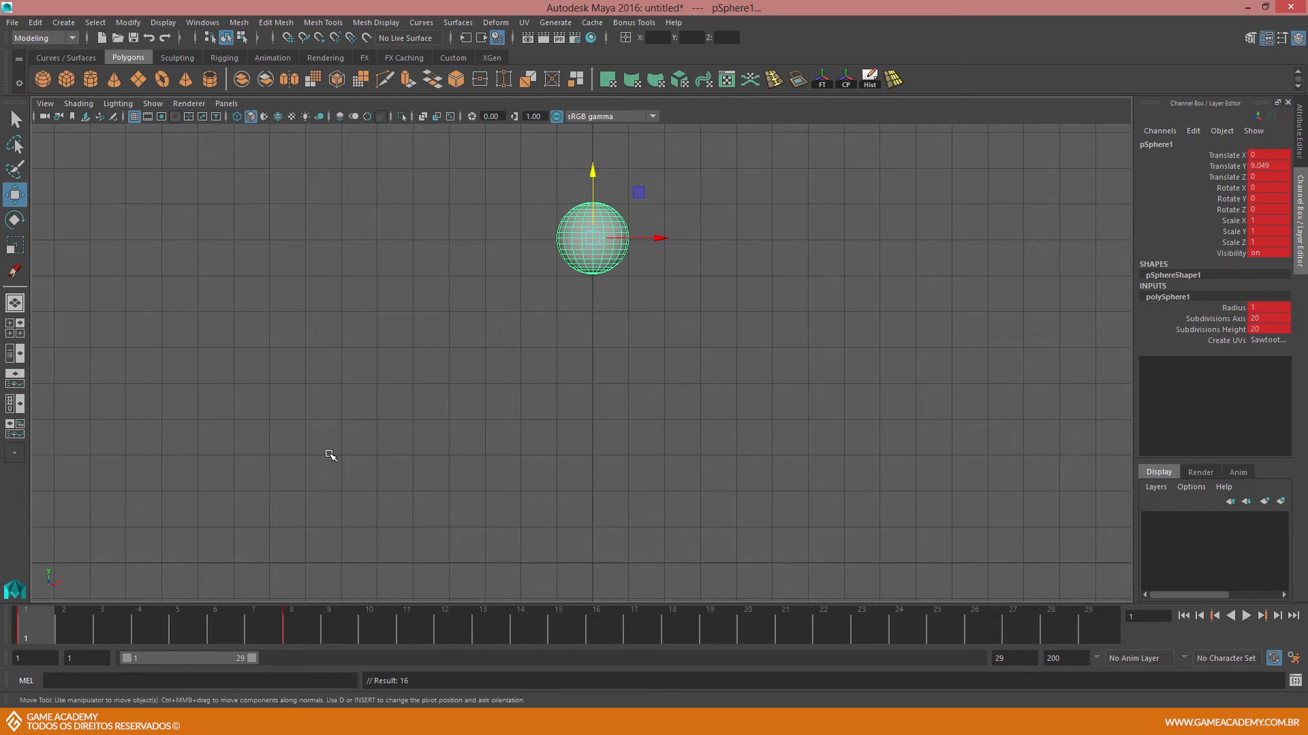
pyautogui.moveTo(46, 625)
pyautogui.mouseDown()
pyautogui.moveTo(259, 627)
pyautogui.moveTo(71, 618)
pyautogui.moveTo(69, 634)
pyautogui.mouseUp()
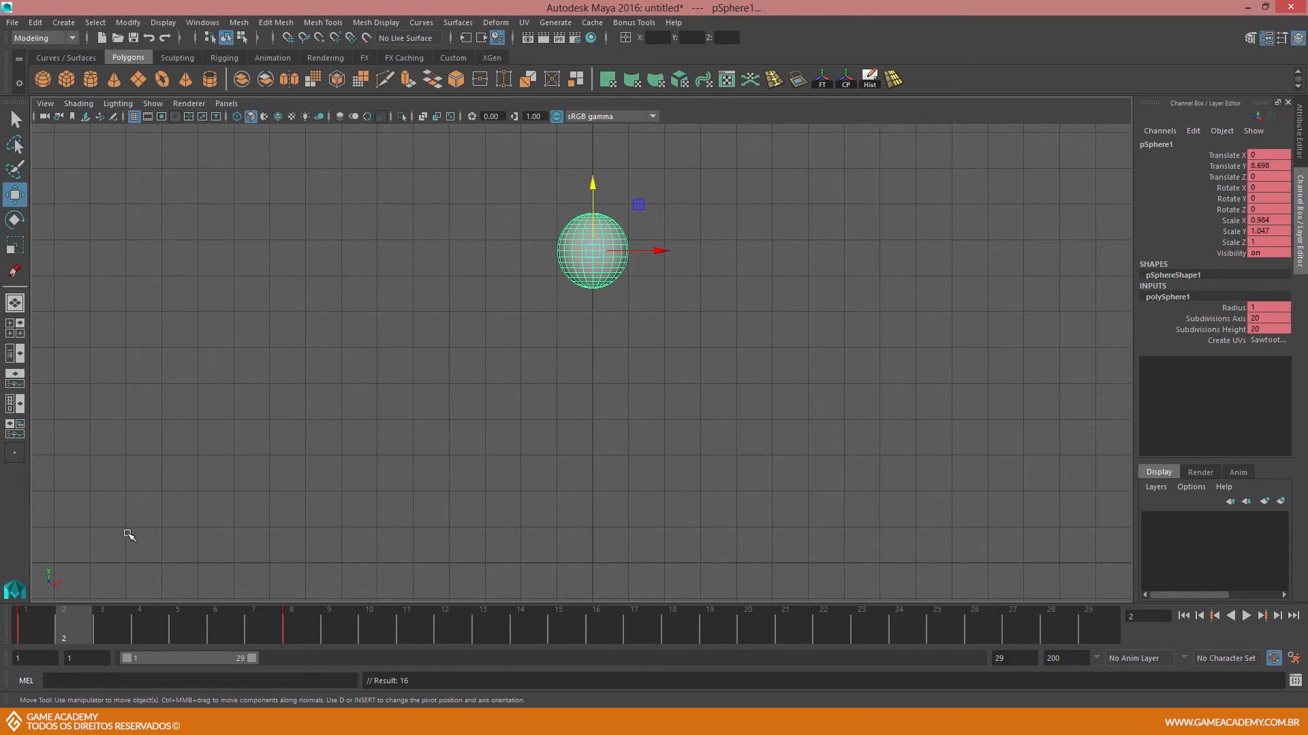
pyautogui.click(38, 619)
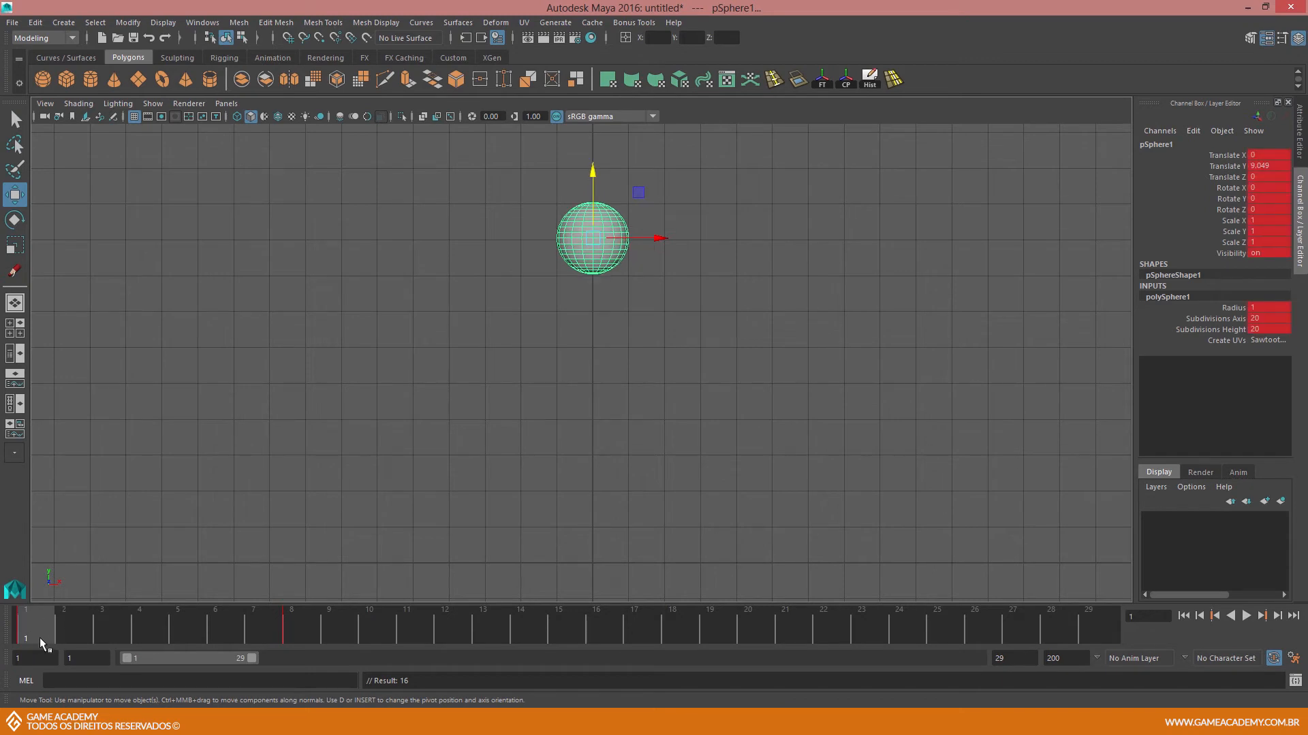
pyautogui.click(68, 634)
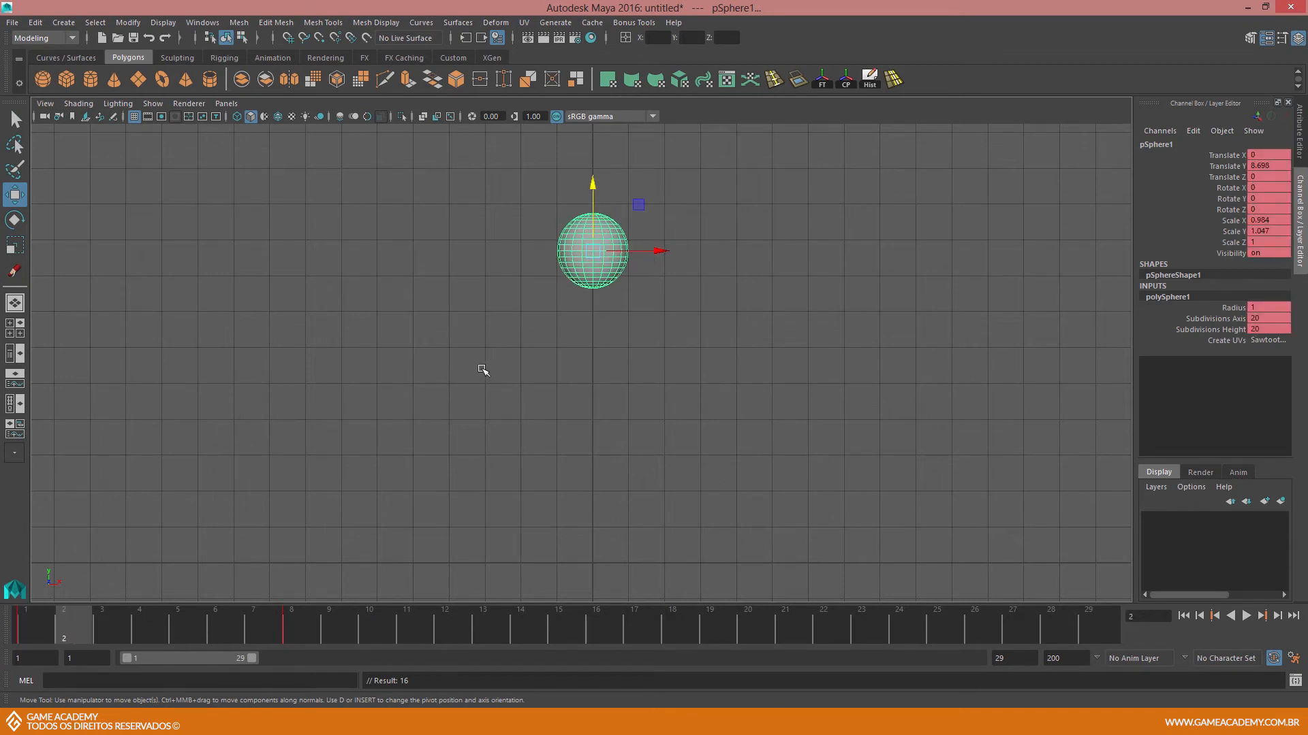
pyautogui.click(104, 620)
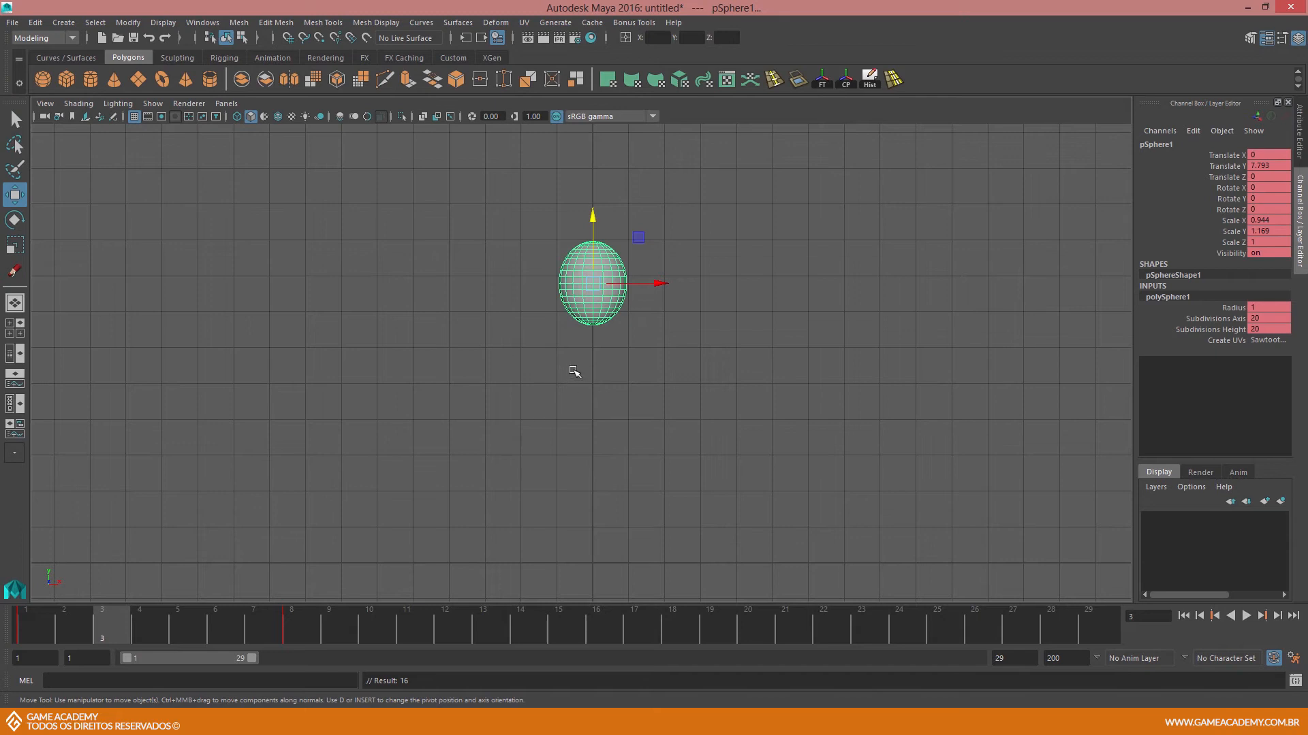
pyautogui.click(41, 632)
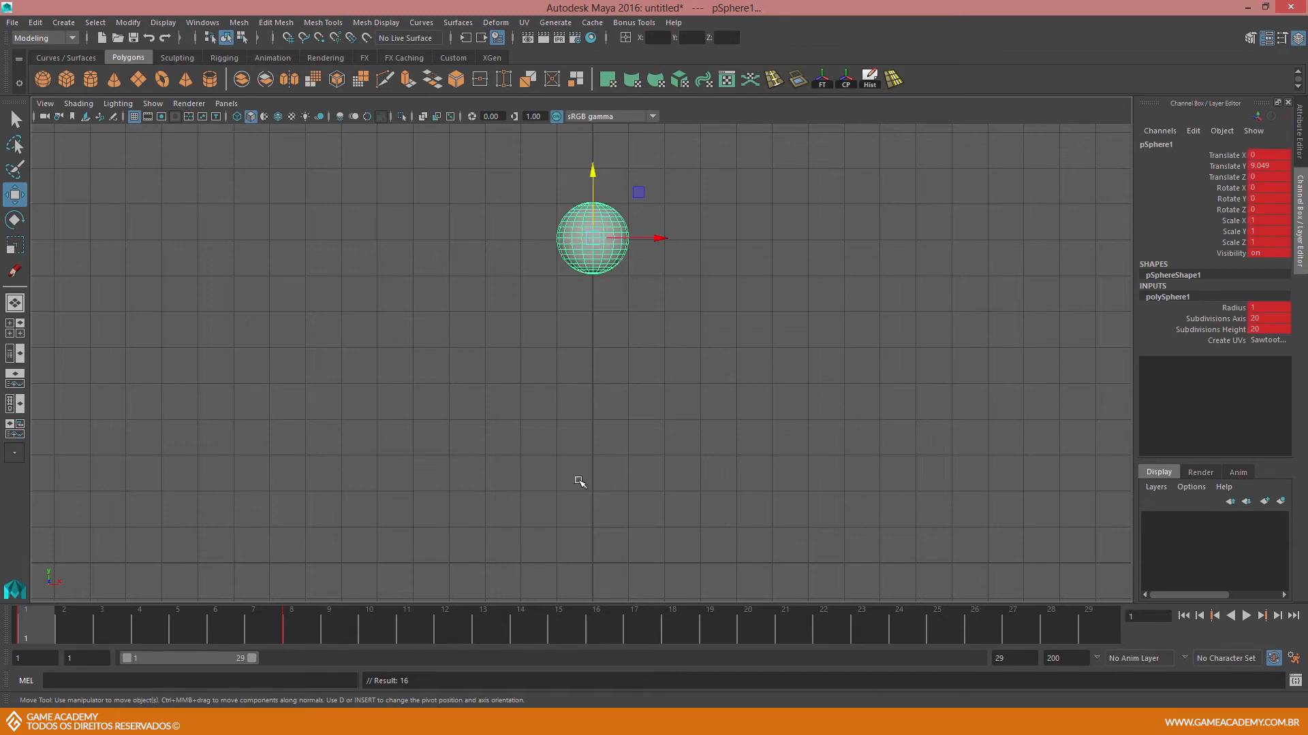
pyautogui.moveTo(141, 630); pyautogui.dragTo(292, 630)
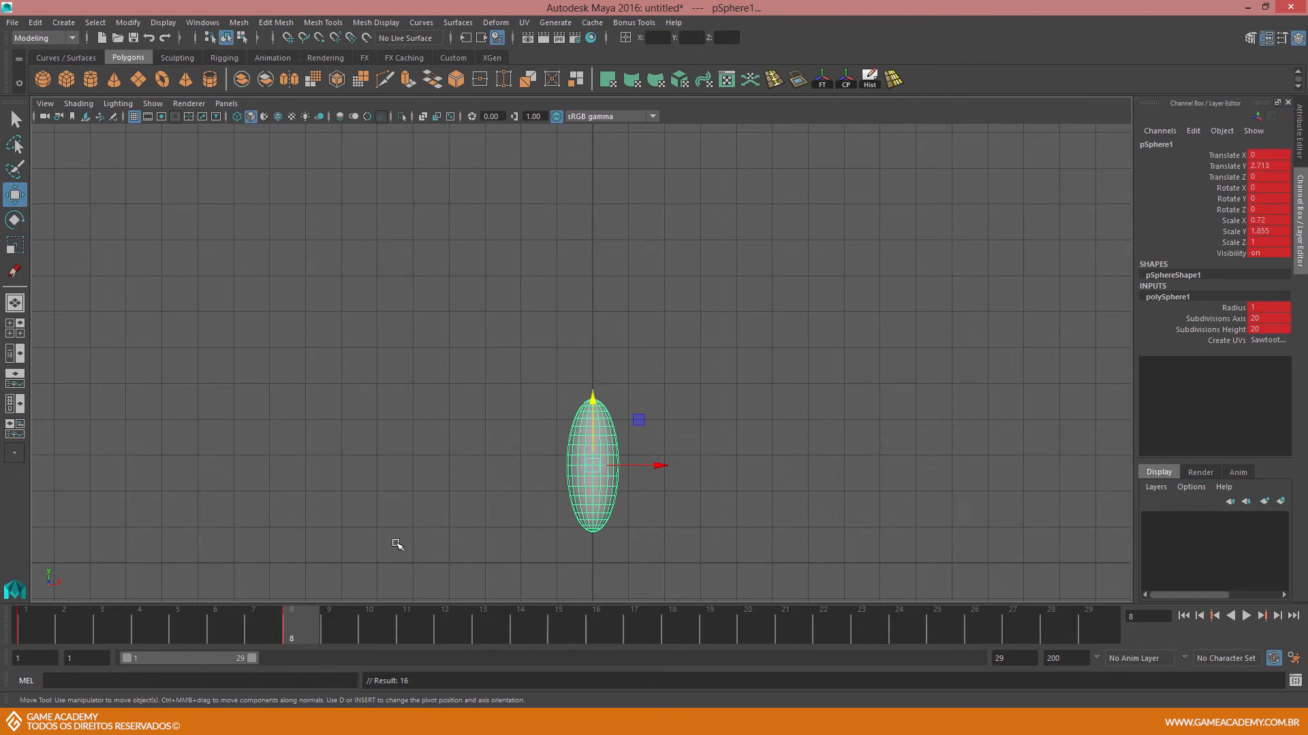
# At frame 9, lower the sphere to about 1.613 in Translate Y and reset its X, Y and Z scale to 1
pyautogui.click(325, 630)
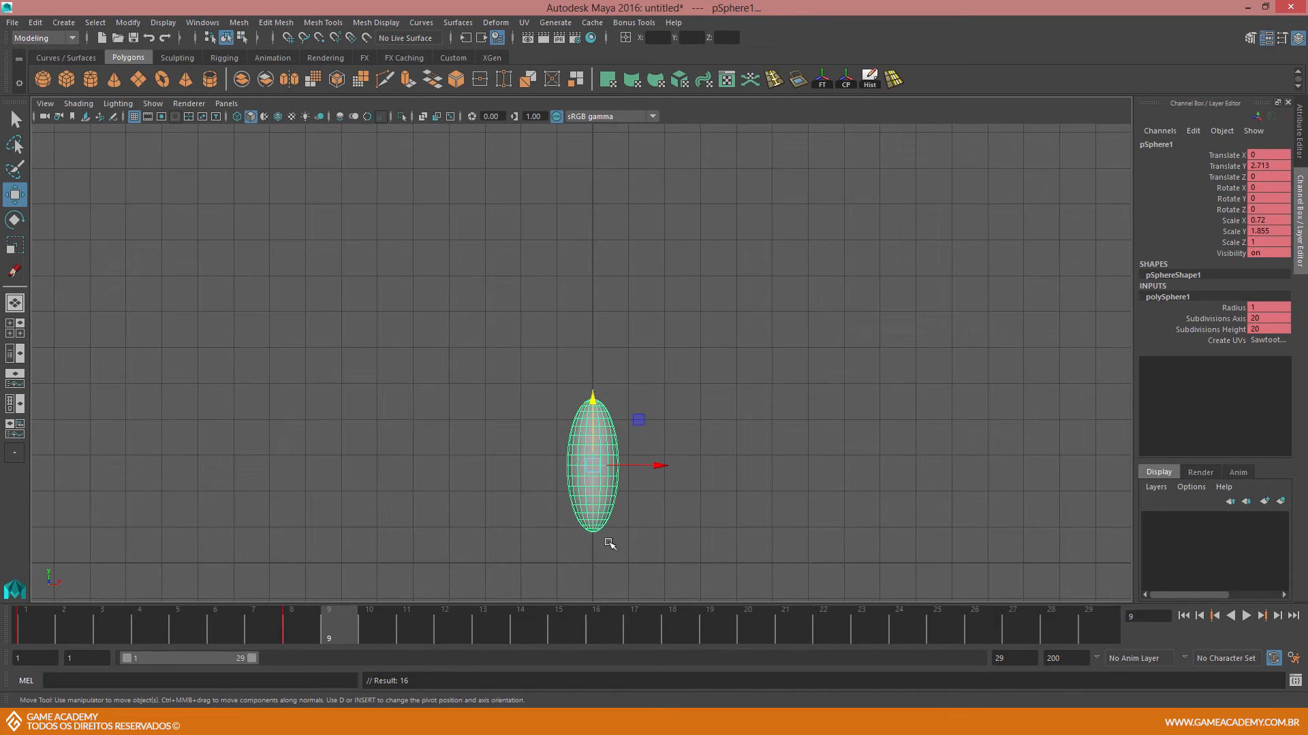
pyautogui.moveTo(593, 397); pyautogui.dragTo(593, 474)
pyautogui.press('r')
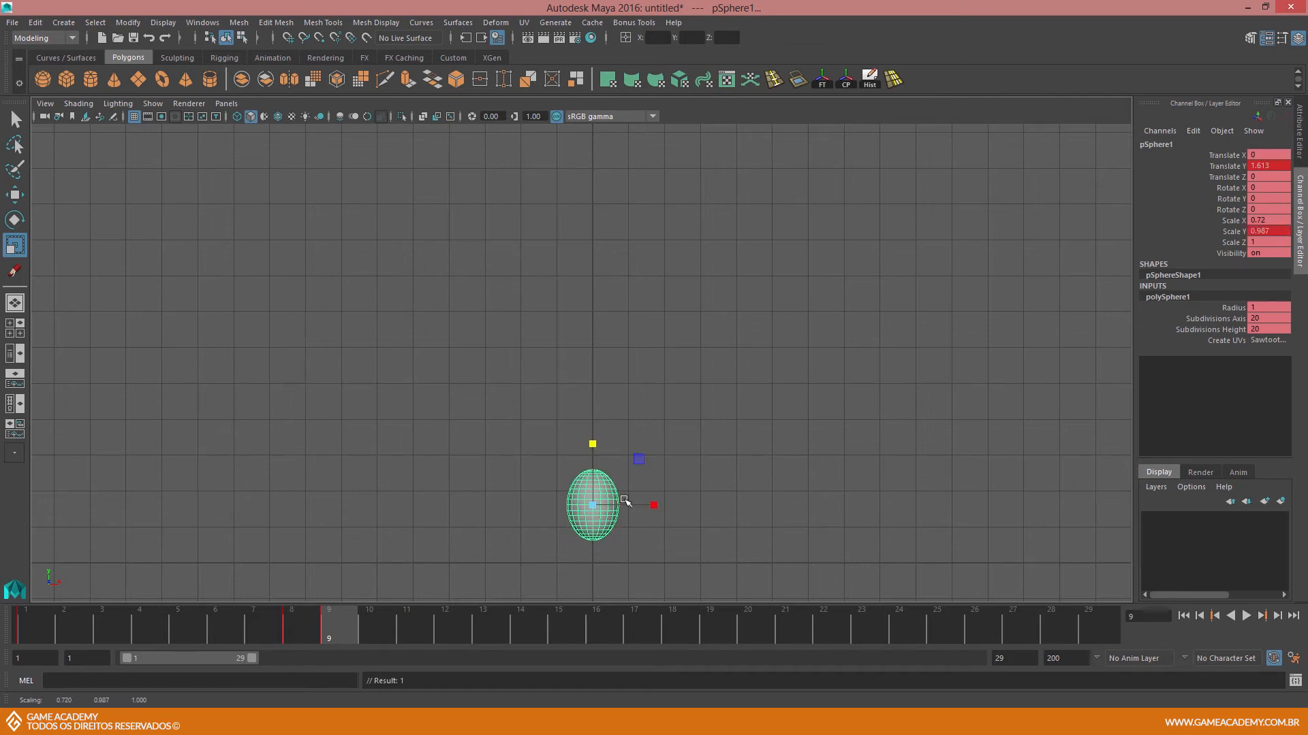
pyautogui.moveTo(651, 508); pyautogui.dragTo(683, 513)
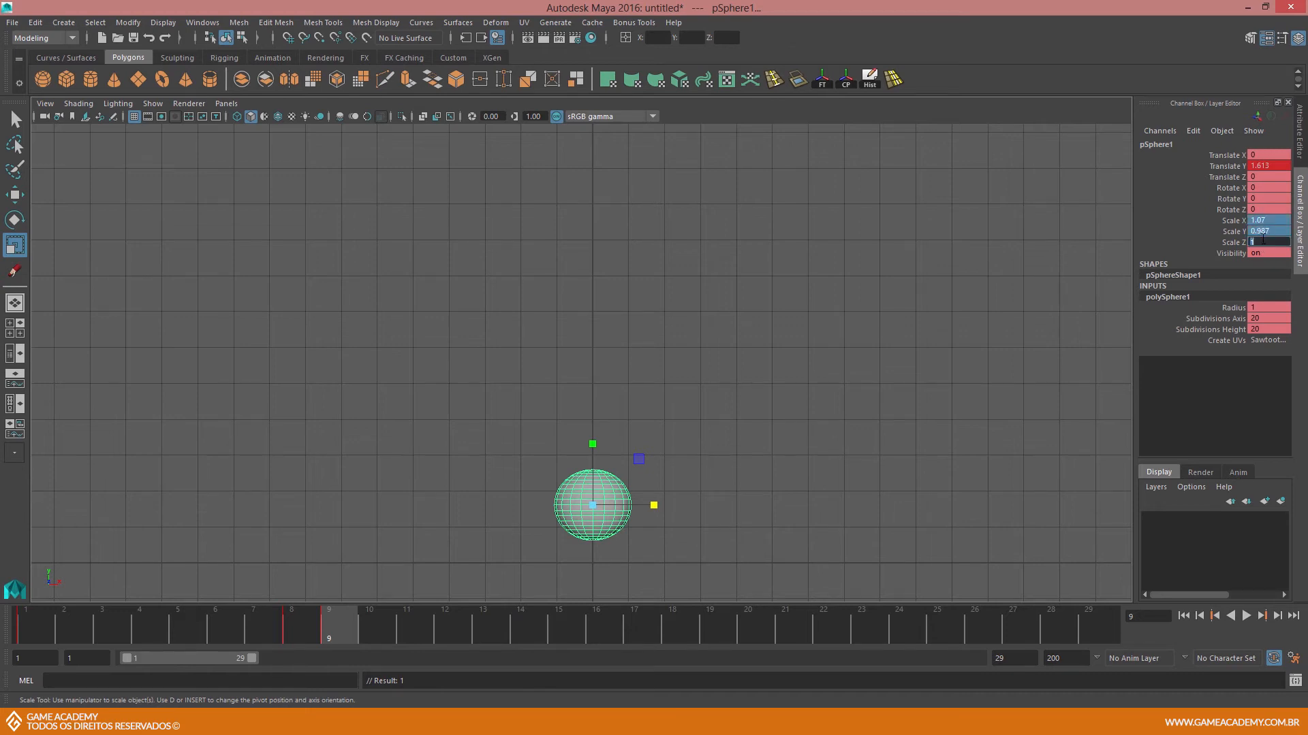
pyautogui.press('Return')
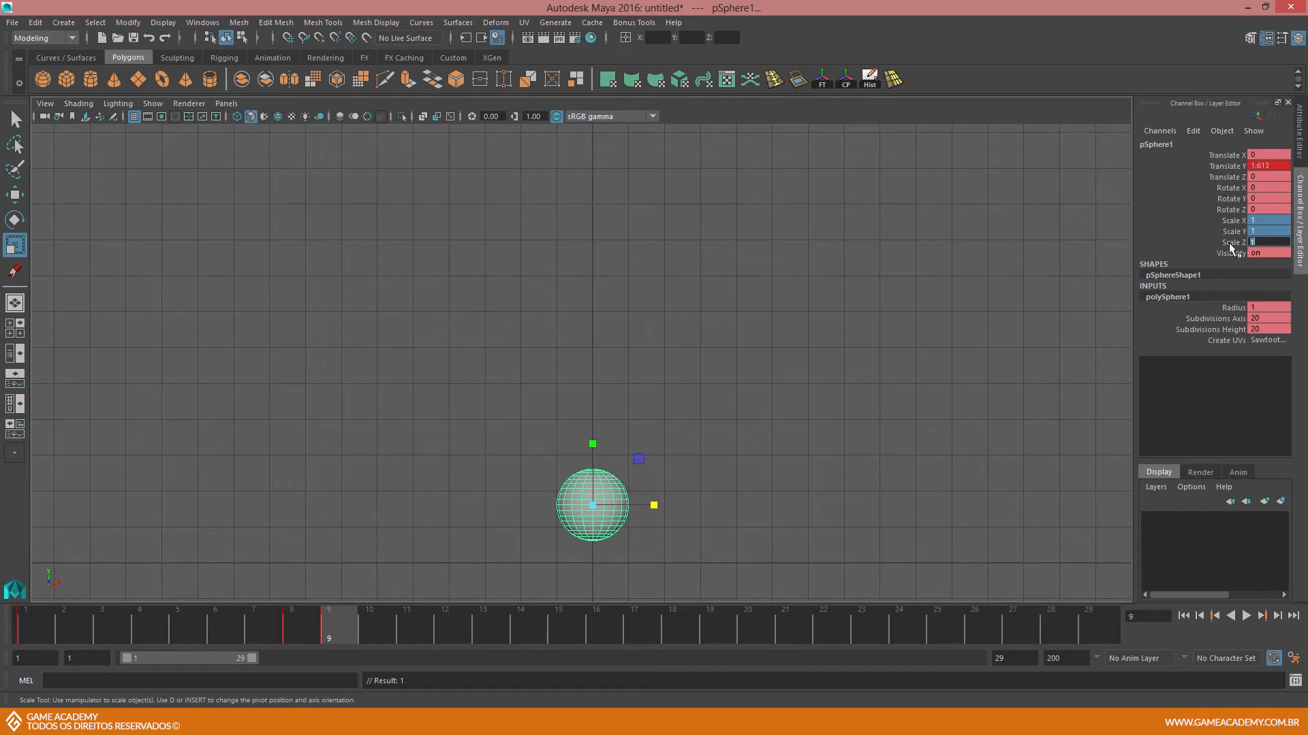
pyautogui.click(1230, 245)
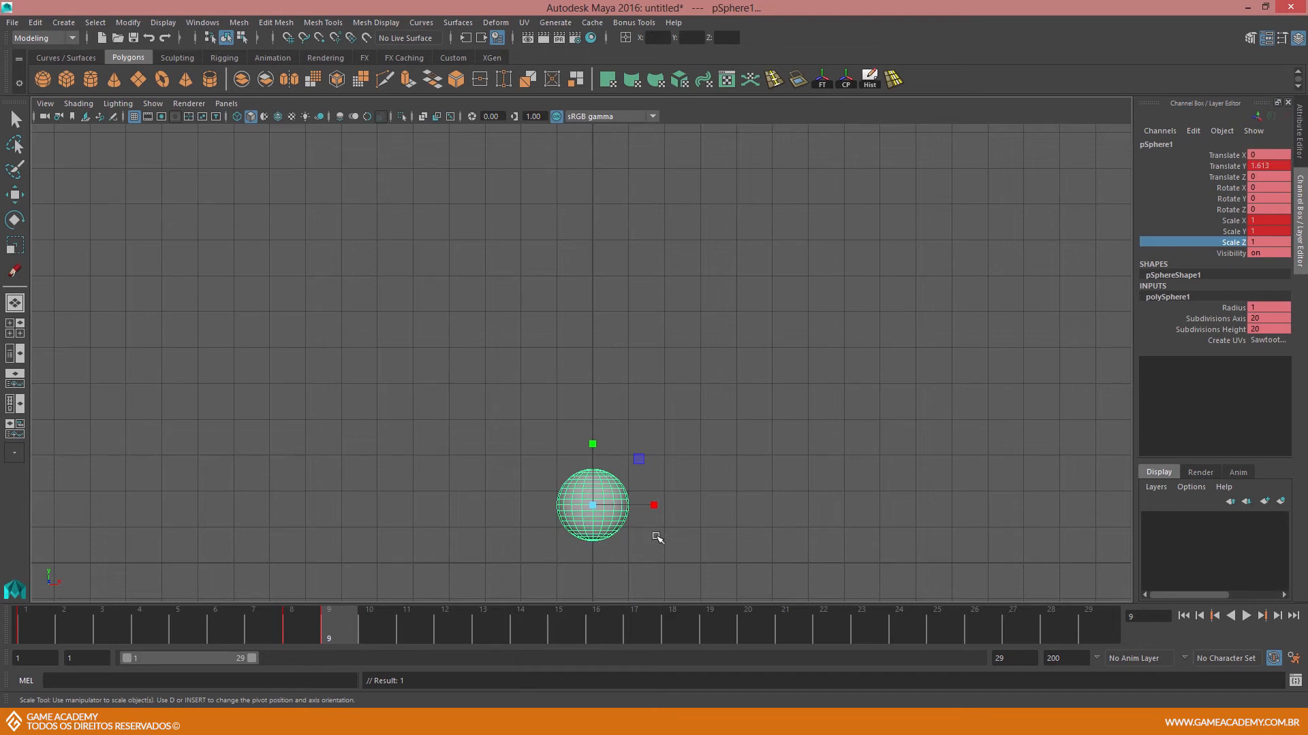
# Key the sphere at frame 9 squashed to about 0.821 in Y and 1.142 in X, lowered to about 0.816 in Translate Y
pyautogui.moveTo(594, 442); pyautogui.dragTo(592, 454)
pyautogui.moveTo(652, 507); pyautogui.dragTo(662, 508)
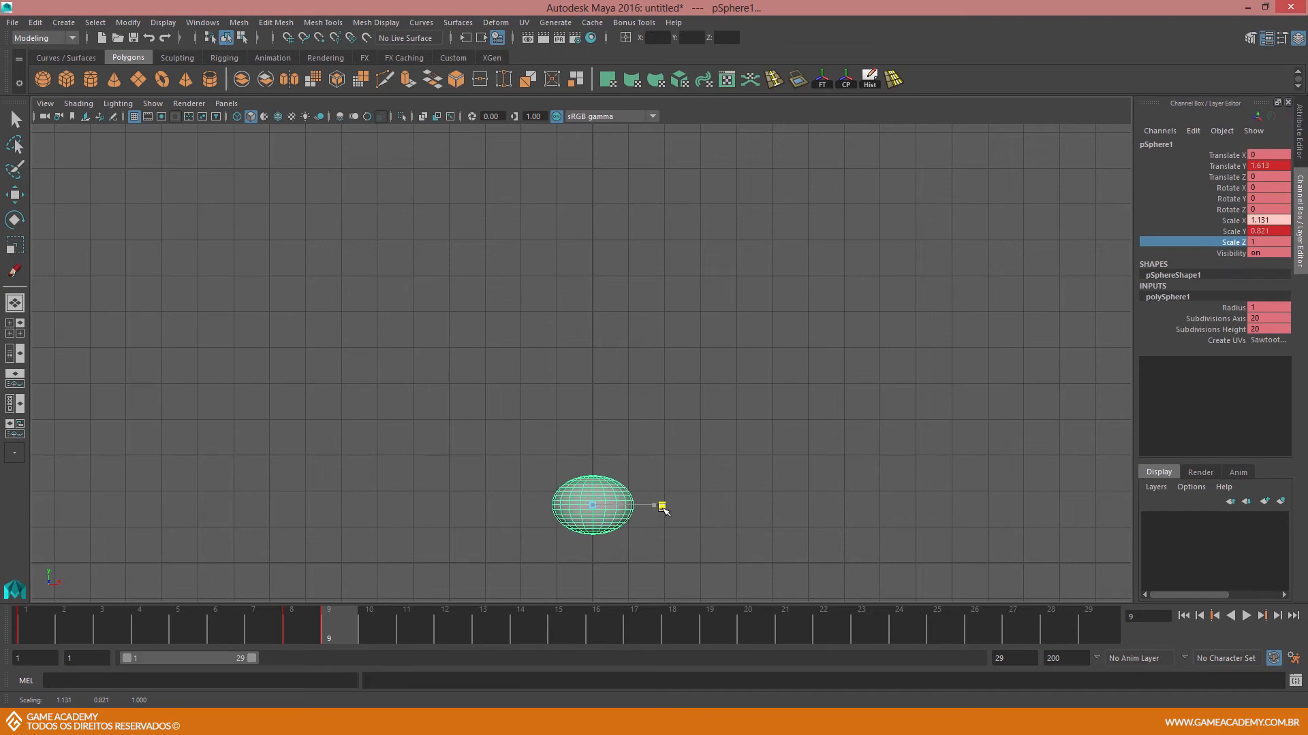
pyautogui.moveTo(662, 507); pyautogui.dragTo(665, 508)
pyautogui.press('w')
pyautogui.moveTo(592, 443); pyautogui.dragTo(596, 475)
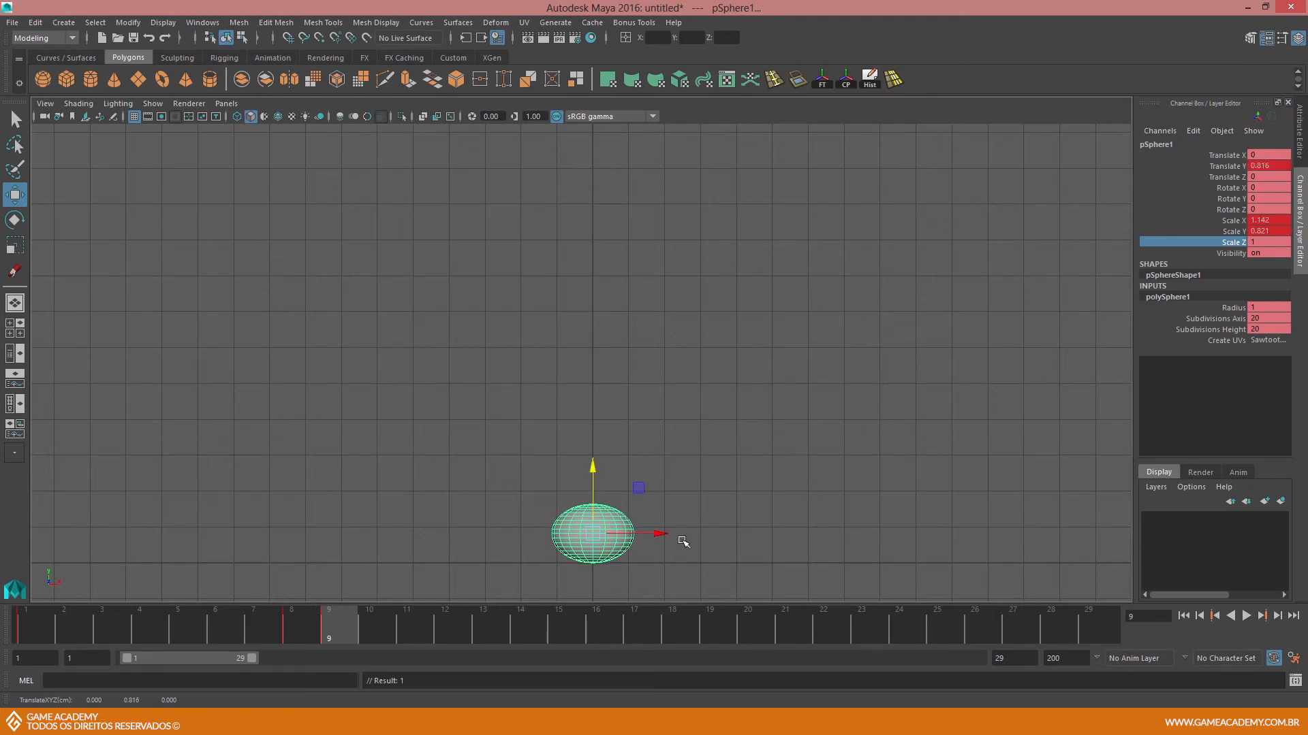
pyautogui.press('s')
# Key the sphere at frame 10 flattened to about 0.547 in Y and 1.419 in X, with Translate Y at about 0.55
pyautogui.moveTo(320, 623); pyautogui.dragTo(364, 628)
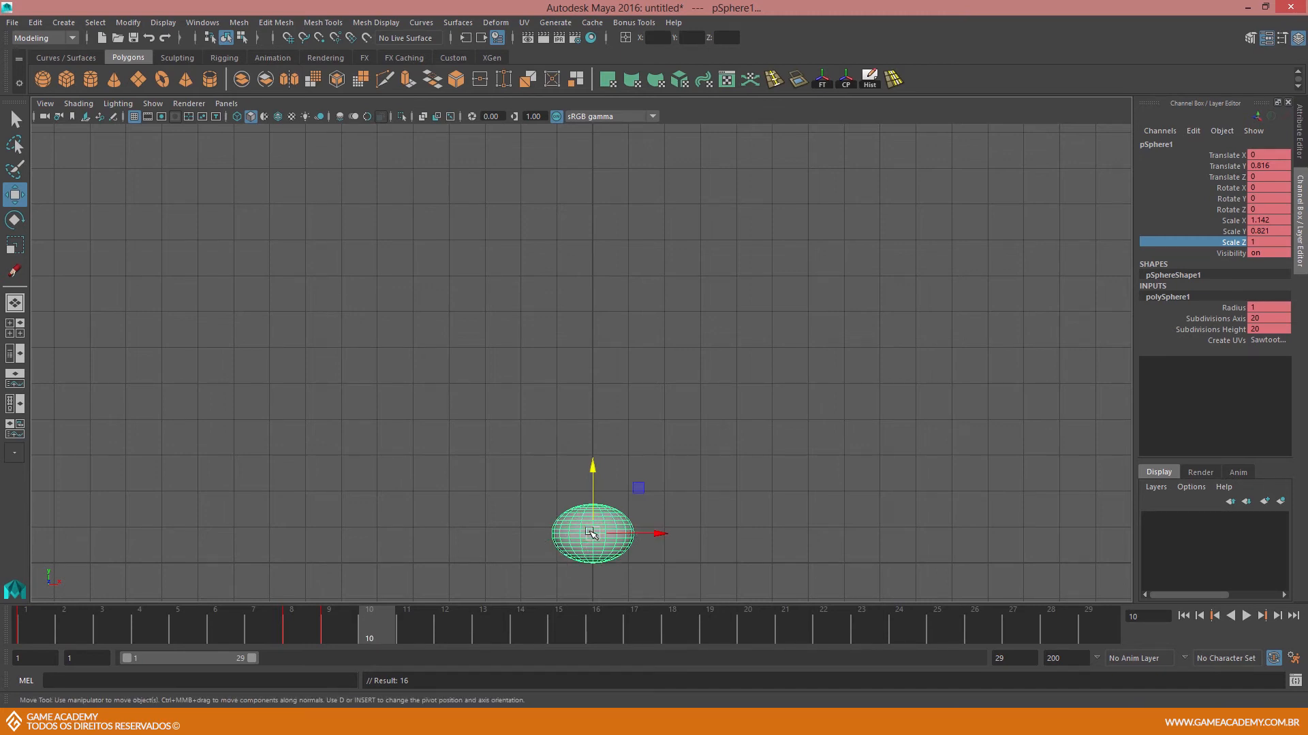
pyautogui.press('r')
pyautogui.moveTo(592, 473); pyautogui.dragTo(594, 492)
pyautogui.moveTo(655, 534); pyautogui.dragTo(668, 535)
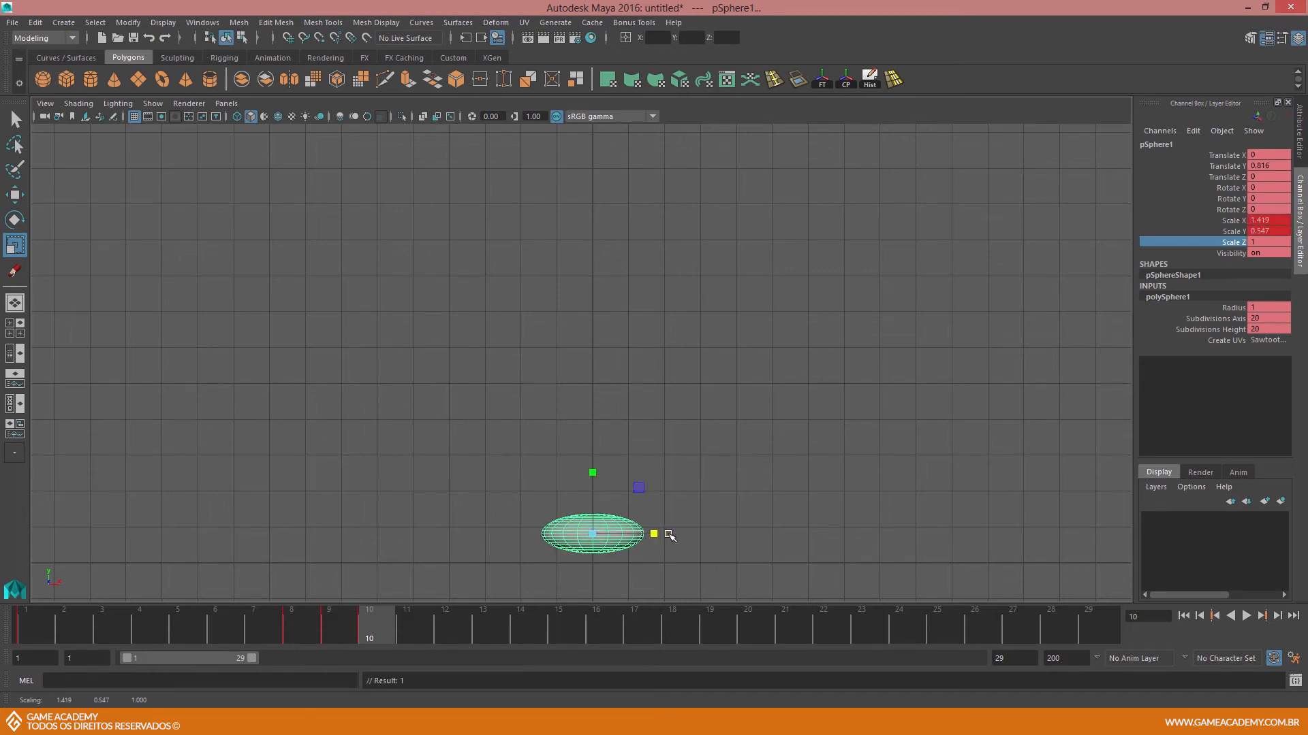
pyautogui.press('w')
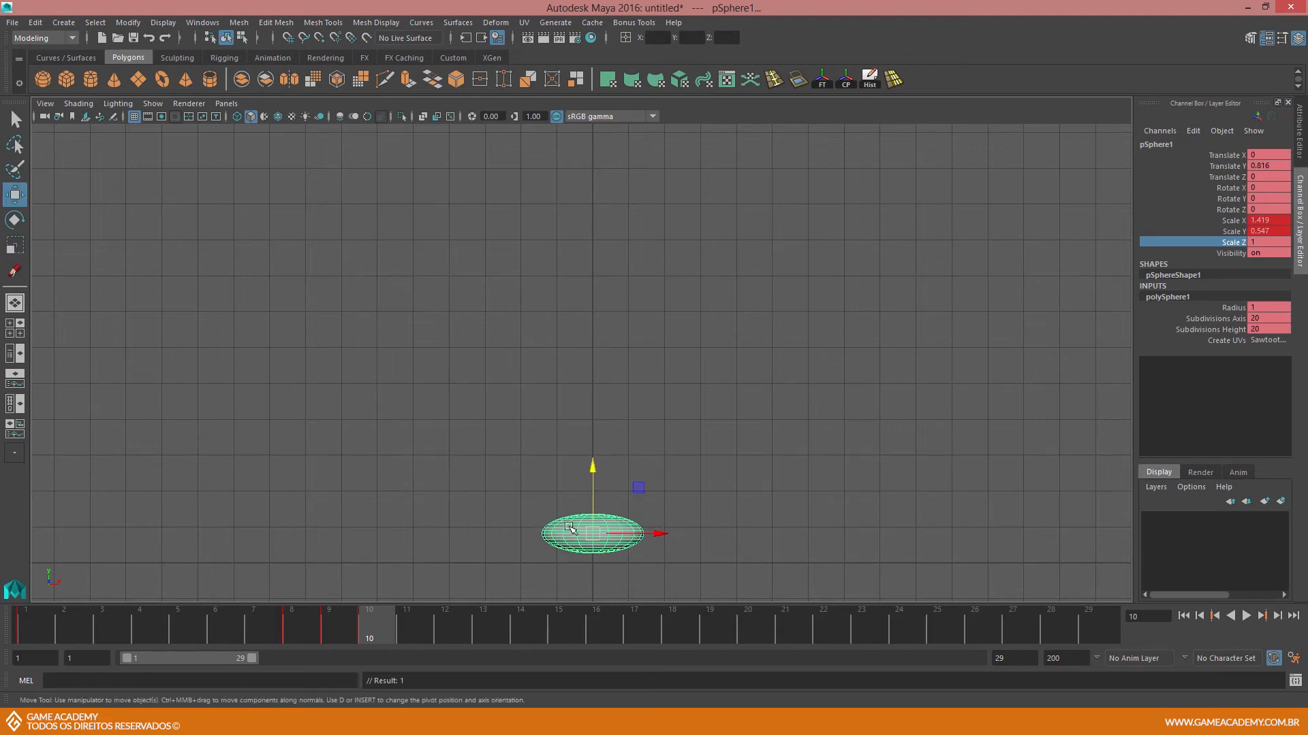
pyautogui.moveTo(592, 466); pyautogui.dragTo(596, 479)
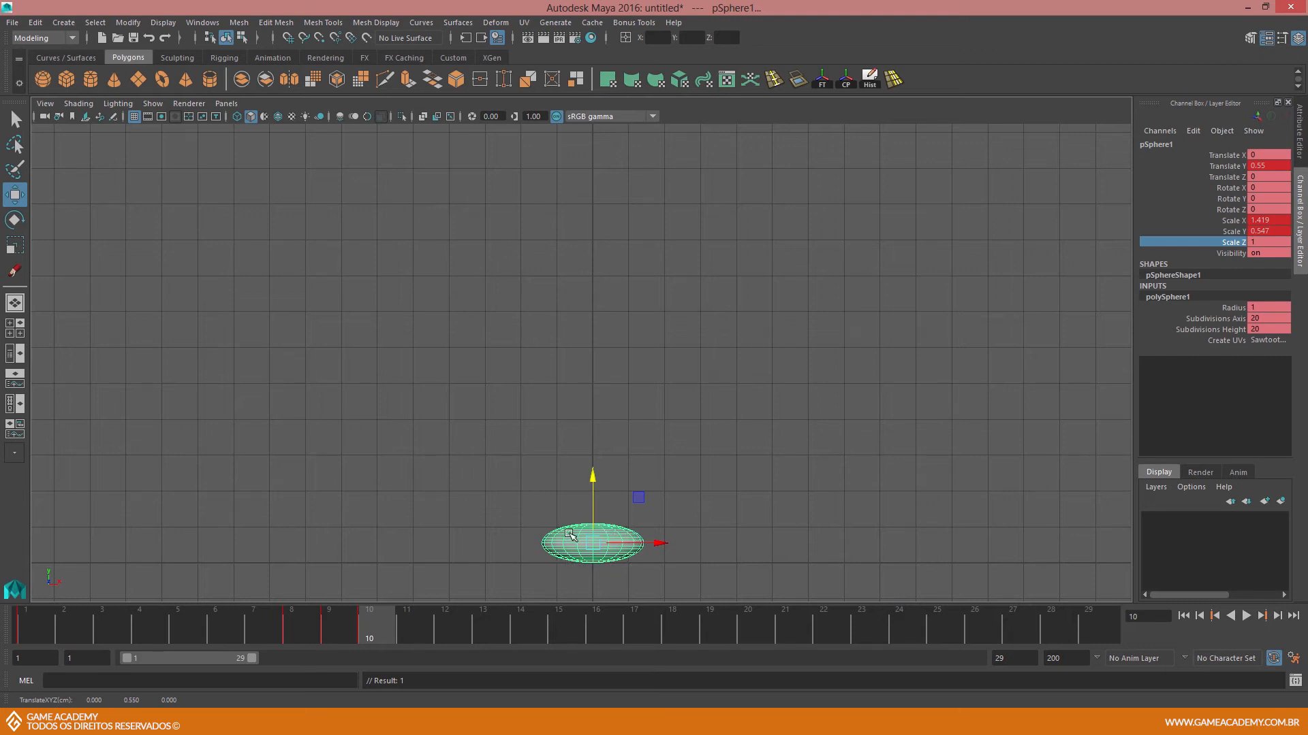
pyautogui.press('s')
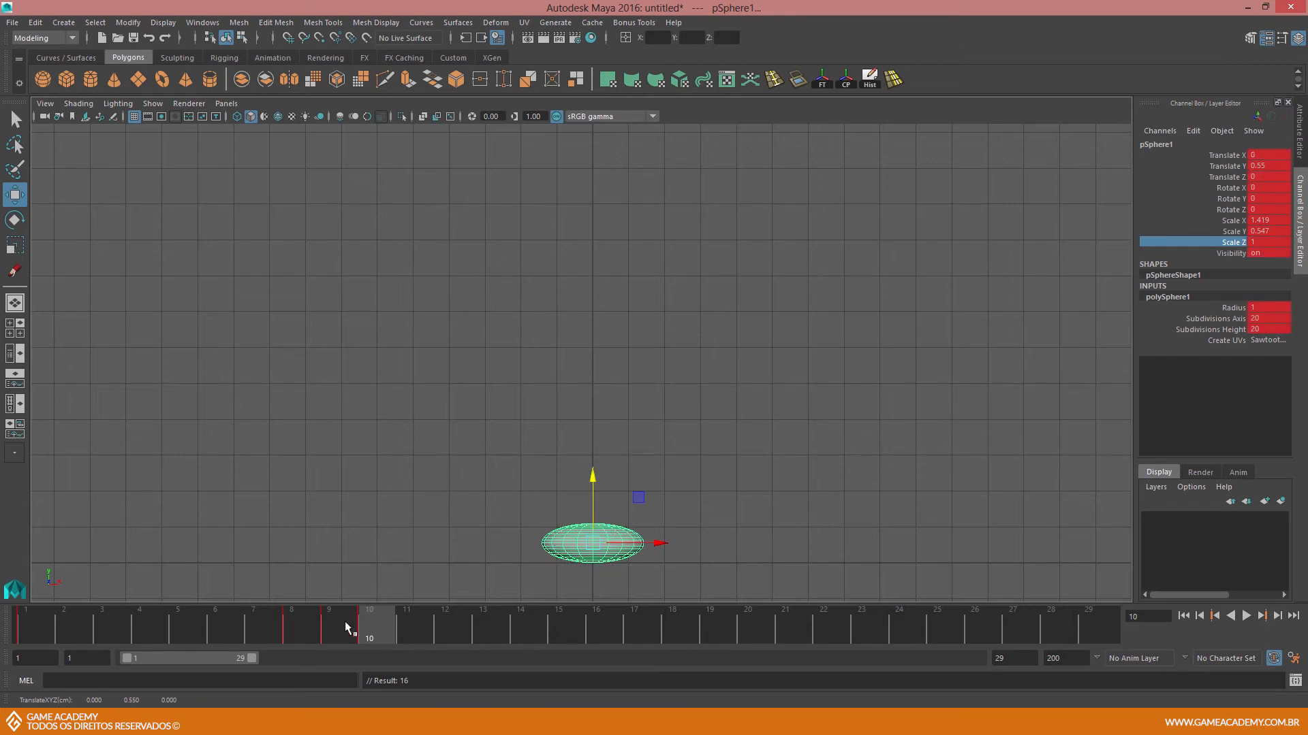
# Key the sphere at frame 11 scaled to about 0.886 in Y and 1.194 in X, raised to about 0.892 in Translate Y
pyautogui.moveTo(345, 621)
pyautogui.mouseDown()
pyautogui.moveTo(301, 625)
pyautogui.moveTo(381, 631)
pyautogui.moveTo(336, 630)
pyautogui.mouseUp()
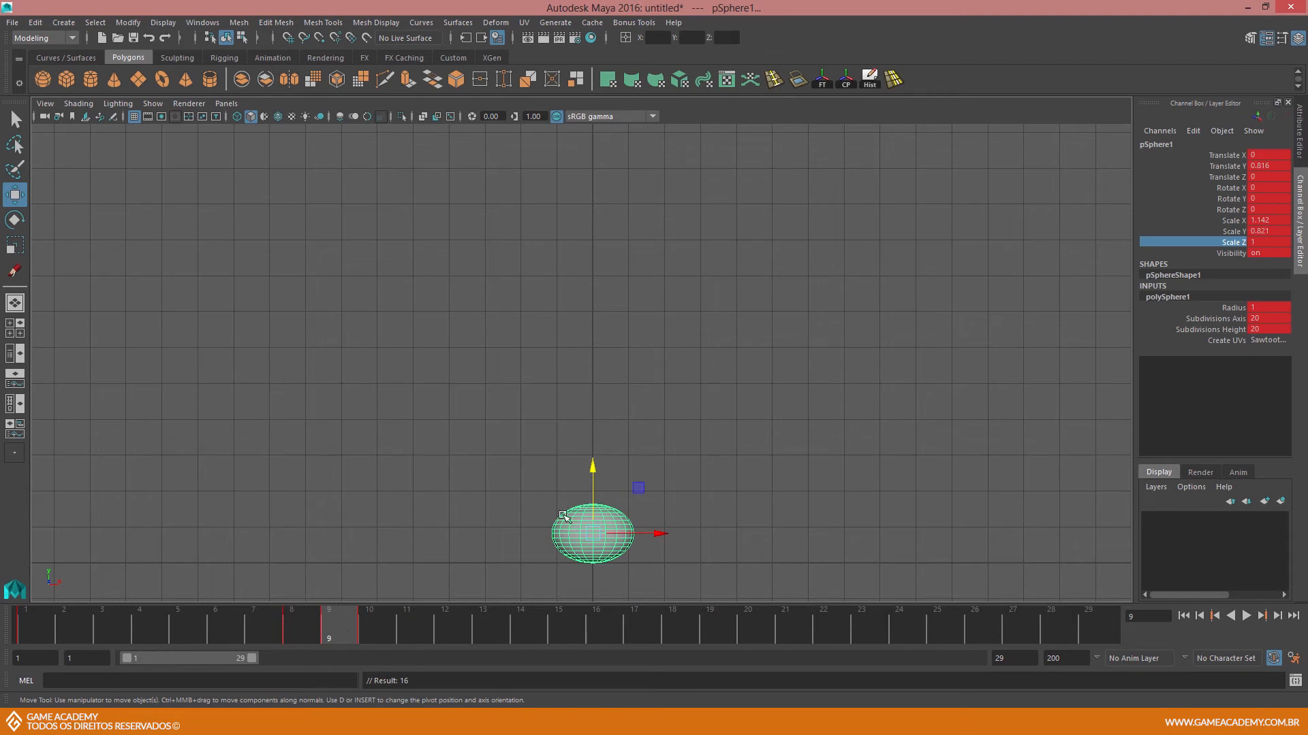
pyautogui.moveTo(354, 622); pyautogui.dragTo(372, 627)
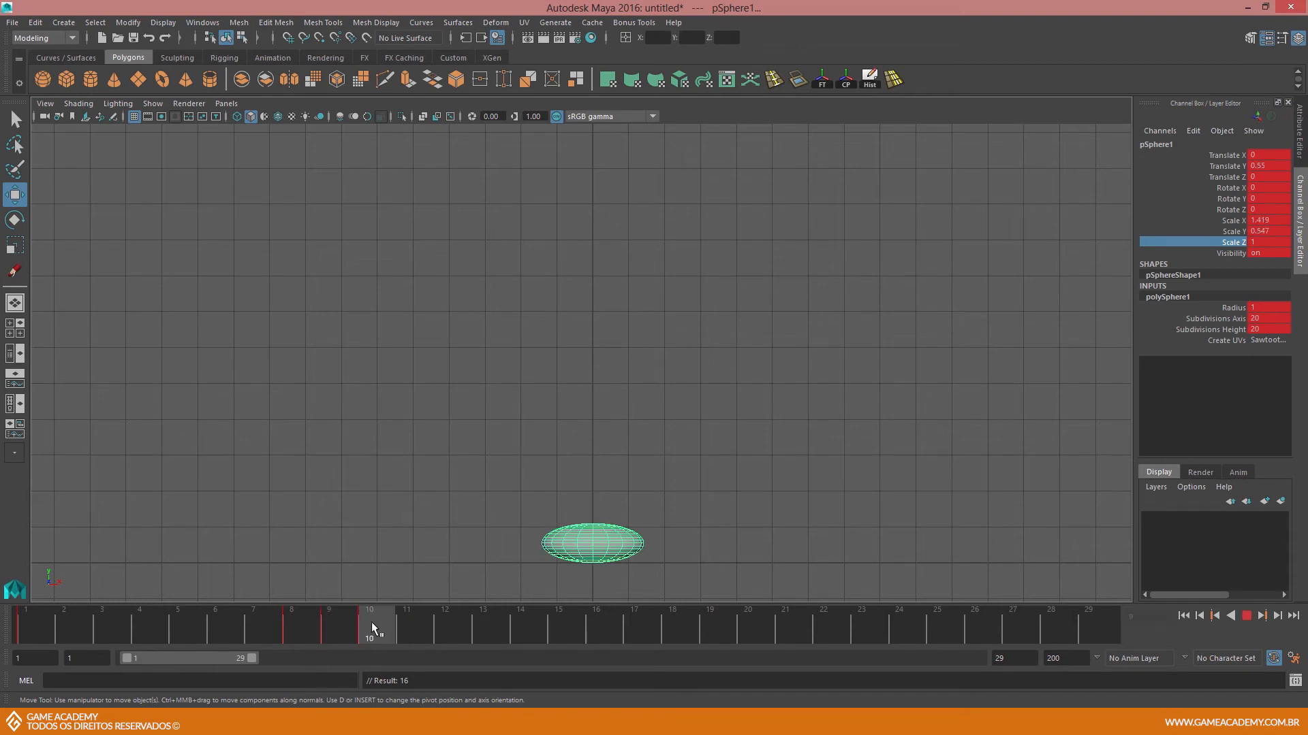
pyautogui.click(413, 624)
pyautogui.moveTo(410, 626); pyautogui.dragTo(350, 623)
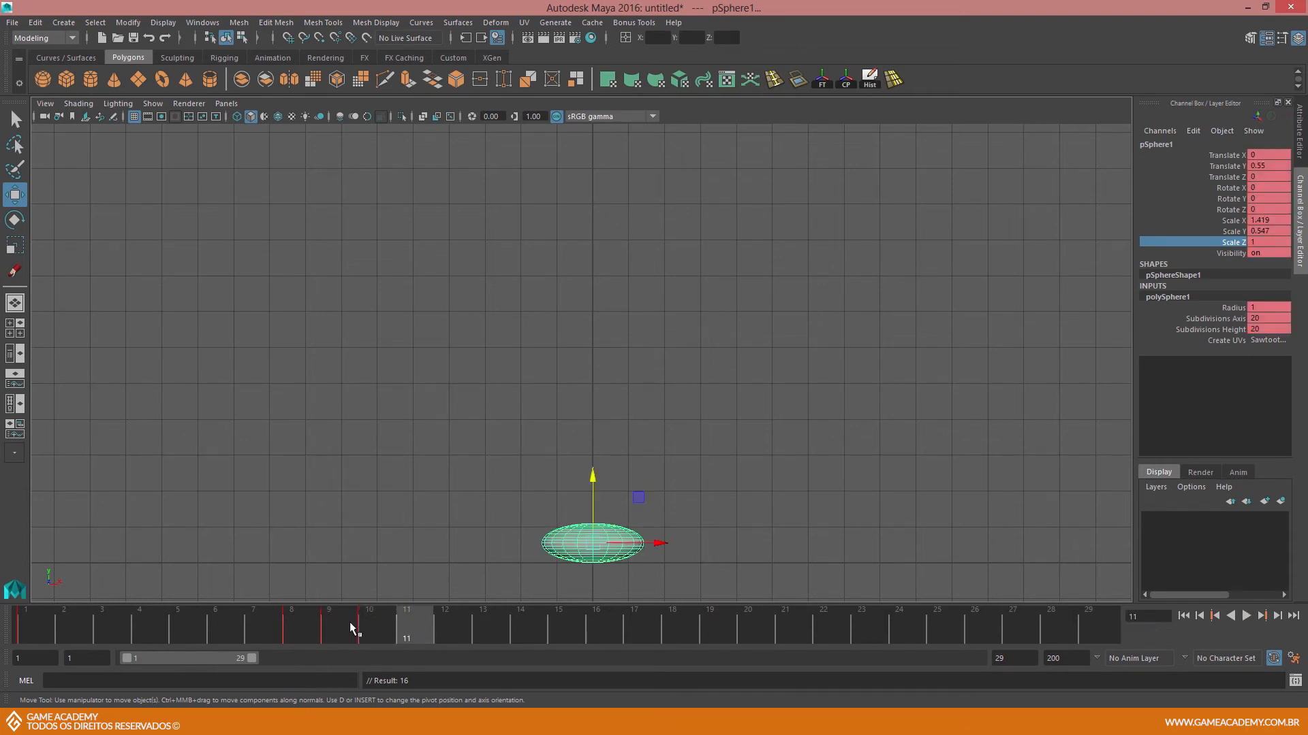
pyautogui.click(414, 624)
pyautogui.press('r')
pyautogui.moveTo(593, 481); pyautogui.dragTo(590, 444)
pyautogui.moveTo(656, 543); pyautogui.dragTo(645, 543)
pyautogui.press('s')
pyautogui.press('w')
pyautogui.moveTo(593, 480); pyautogui.dragTo(594, 470)
pyautogui.press('s')
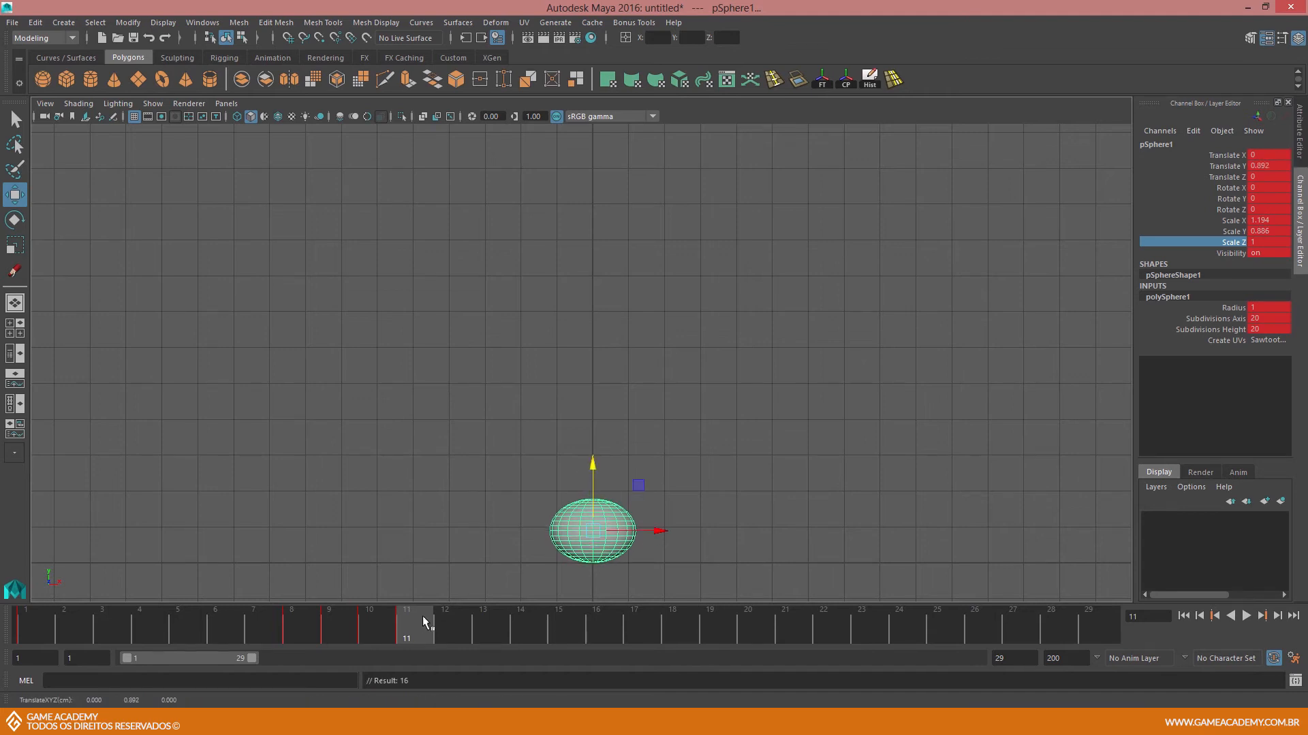
# Refine the frame 11 key to a scale of about 0.817 in Y and 1.136 in X, with Translate Y at about 0.816
pyautogui.moveTo(388, 638)
pyautogui.mouseDown()
pyautogui.moveTo(316, 623)
pyautogui.moveTo(401, 620)
pyautogui.mouseUp()
pyautogui.press('r')
pyautogui.moveTo(592, 468); pyautogui.dragTo(592, 476)
pyautogui.moveTo(648, 529); pyautogui.dragTo(654, 531)
pyautogui.press('w')
pyautogui.moveTo(594, 465); pyautogui.dragTo(597, 467)
pyautogui.press('s')
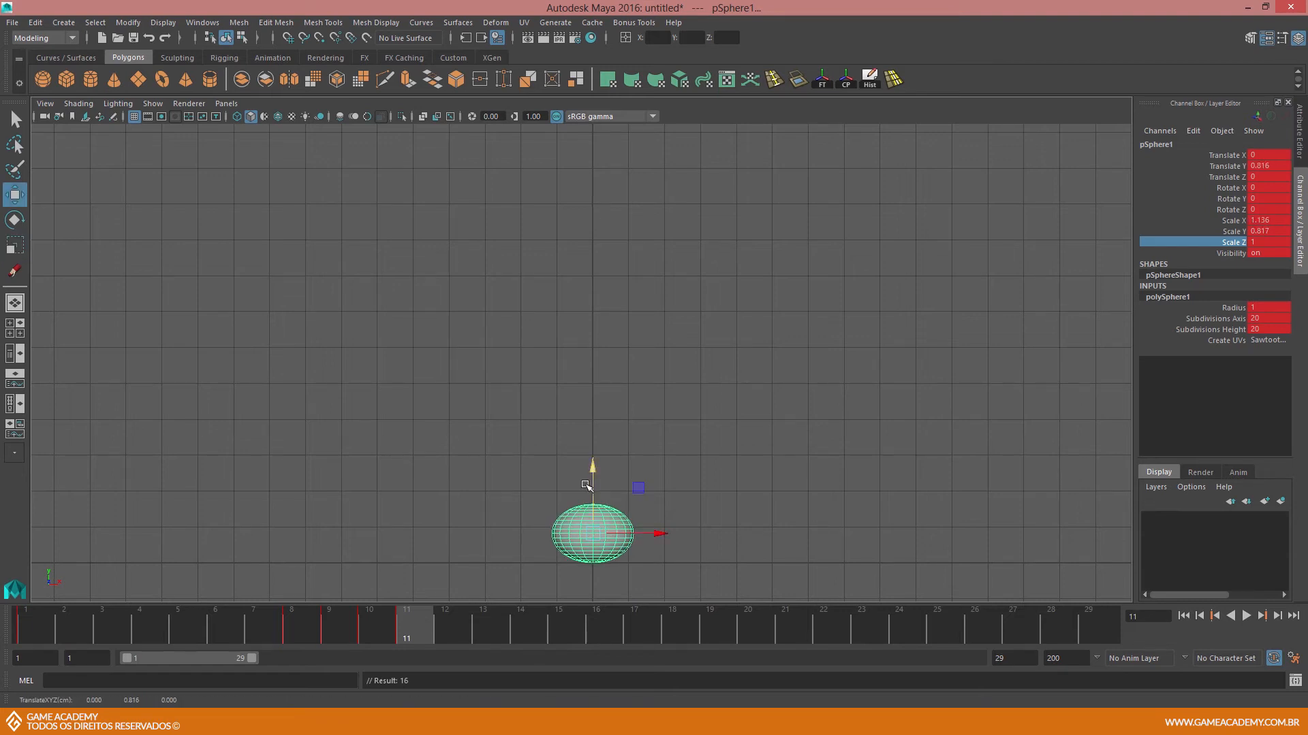
pyautogui.press('q')
# Step repeatedly through the sphere's keyframes from frame 1 to frame 11 to review the fall and squash poses
pyautogui.click(385, 624)
pyautogui.moveTo(382, 631); pyautogui.dragTo(21, 624)
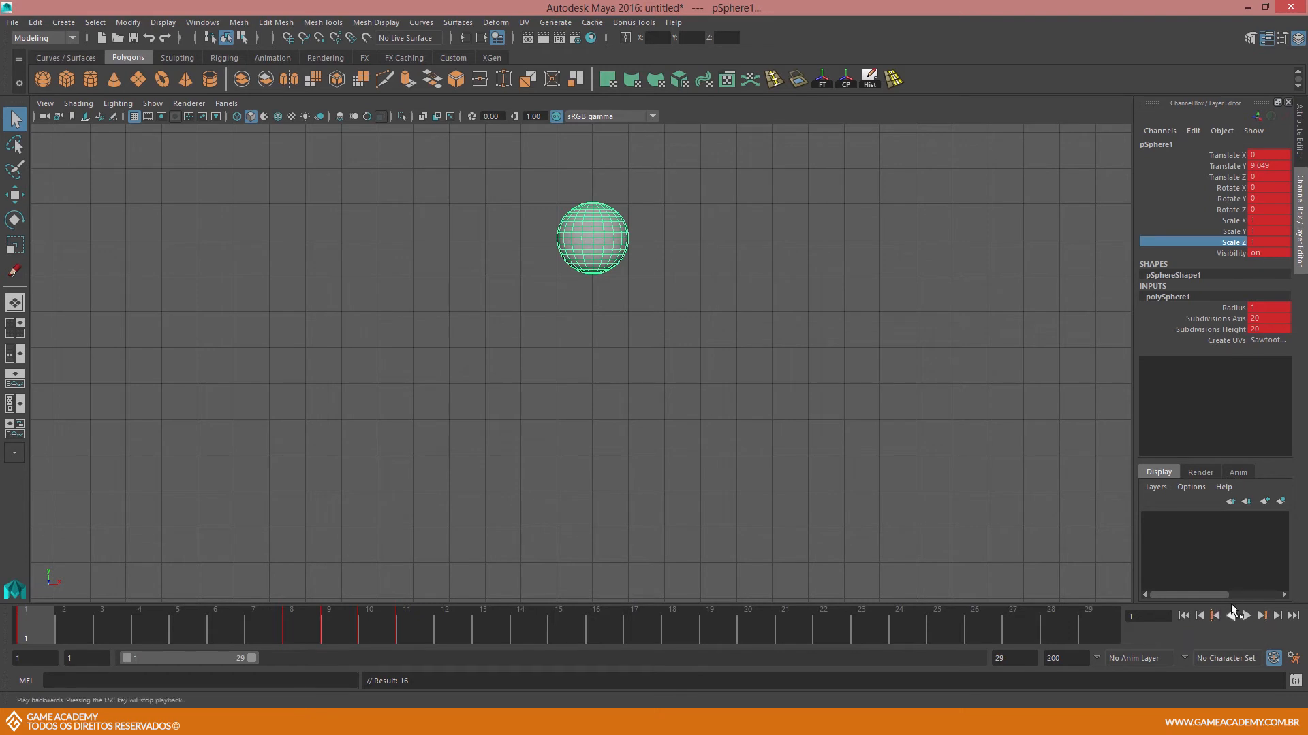
pyautogui.click(1264, 616)
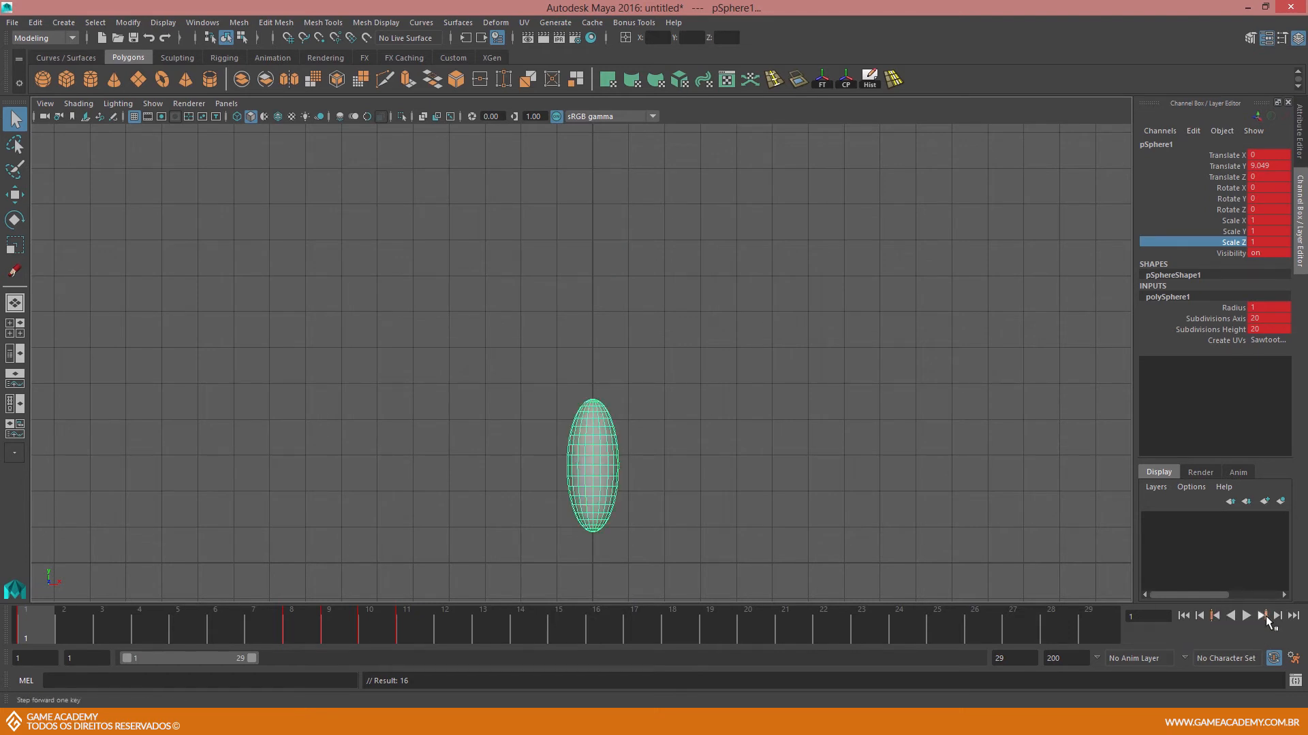
pyautogui.click(1264, 617)
pyautogui.click(1264, 617)
pyautogui.click(1263, 617)
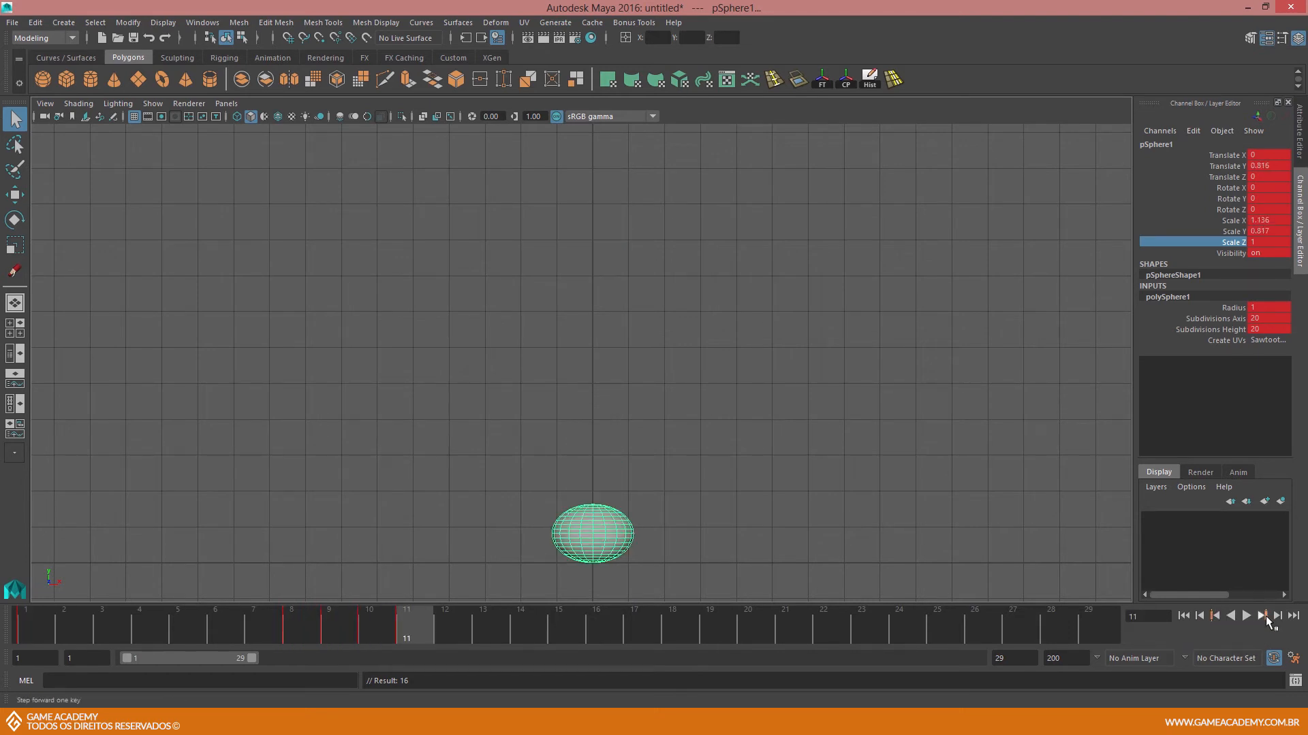
pyautogui.click(1264, 617)
pyautogui.click(1264, 617)
pyautogui.click(1264, 617)
pyautogui.click(1264, 617)
pyautogui.click(1264, 617)
pyautogui.click(1264, 617)
pyautogui.click(1264, 617)
pyautogui.click(1264, 617)
pyautogui.click(1264, 617)
pyautogui.click(1264, 617)
pyautogui.click(1263, 617)
pyautogui.moveTo(55, 639); pyautogui.dragTo(83, 624)
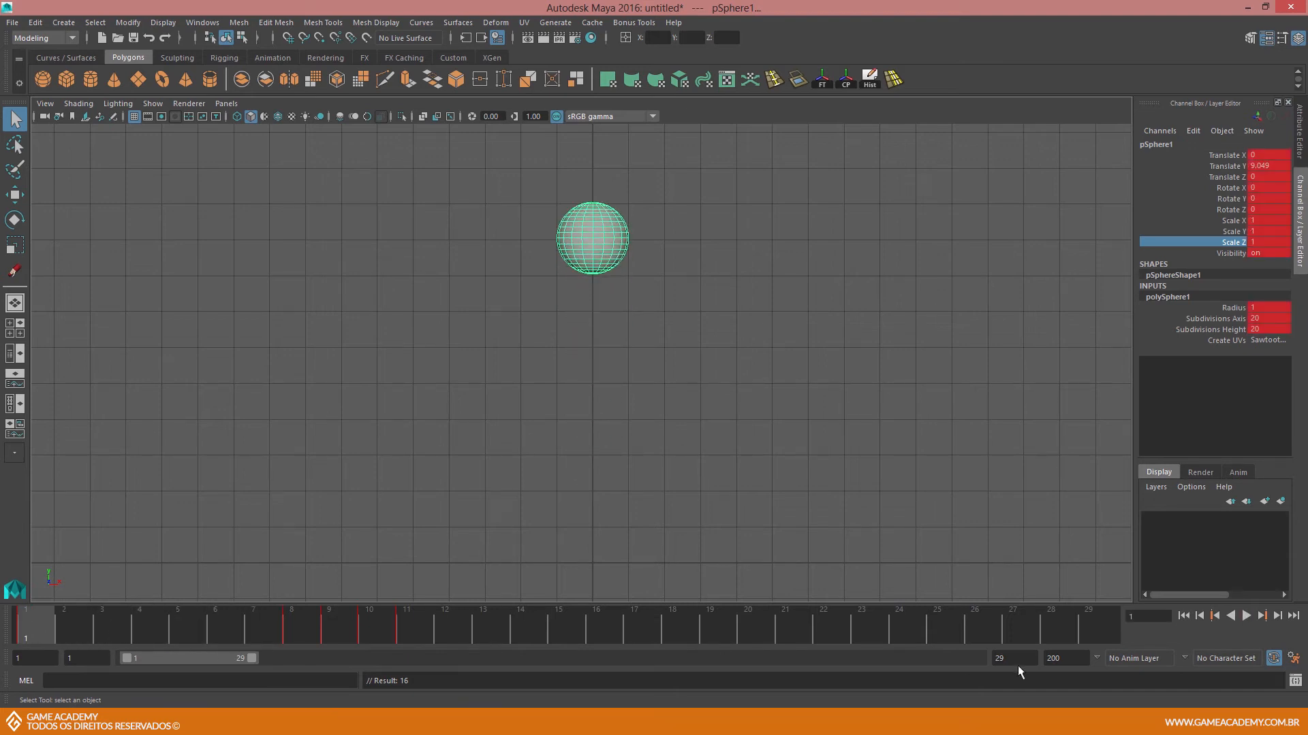
pyautogui.click(1262, 617)
pyautogui.click(1262, 617)
pyautogui.click(1262, 617)
pyautogui.click(1262, 617)
pyautogui.click(1262, 617)
pyautogui.click(1262, 617)
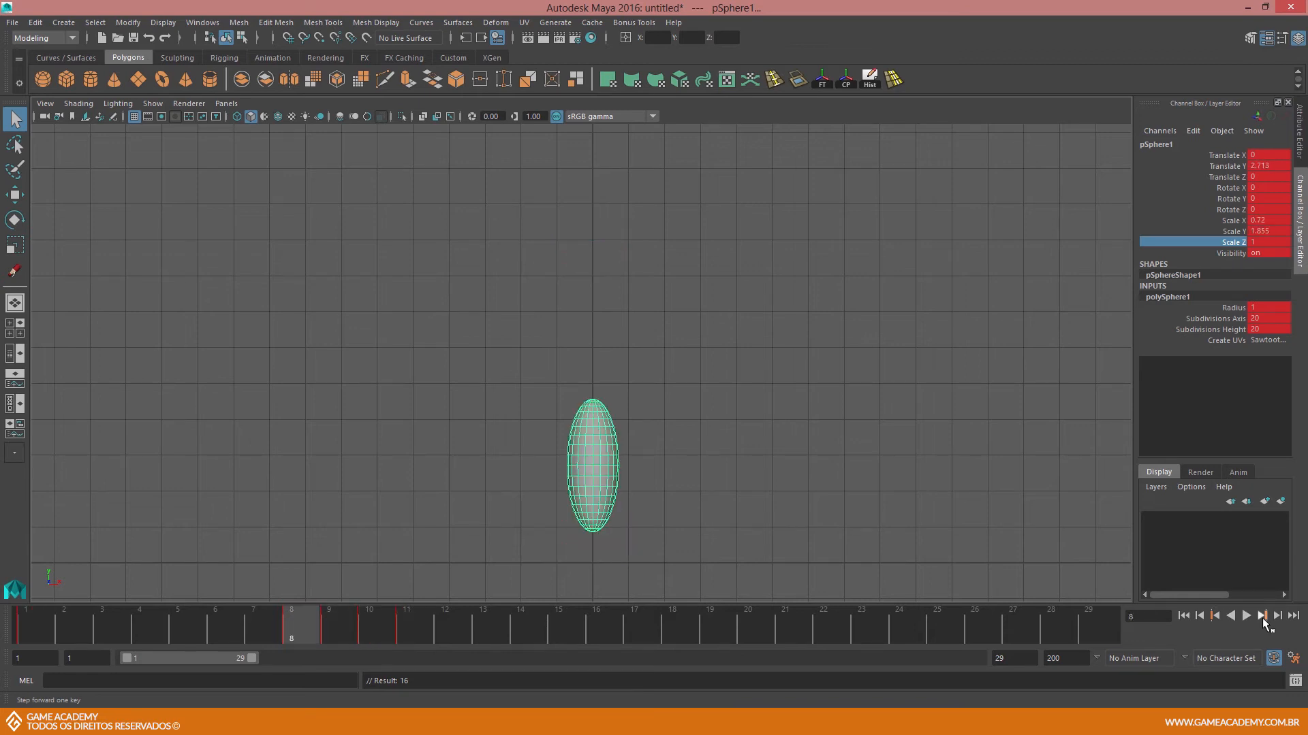
pyautogui.click(1262, 617)
pyautogui.click(1262, 617)
pyautogui.click(1262, 617)
pyautogui.click(1262, 617)
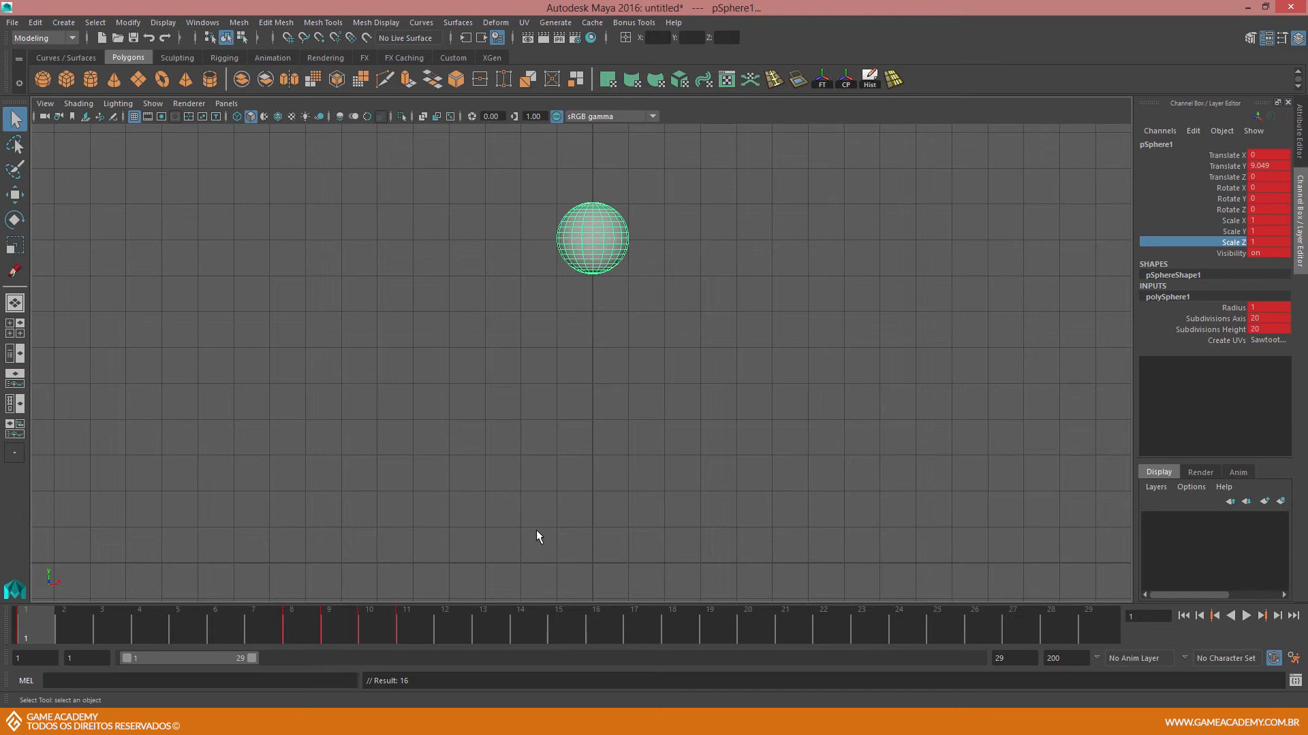
pyautogui.press('.')
pyautogui.press('.')
pyautogui.press('.')
pyautogui.hotkey('alt', 'v')
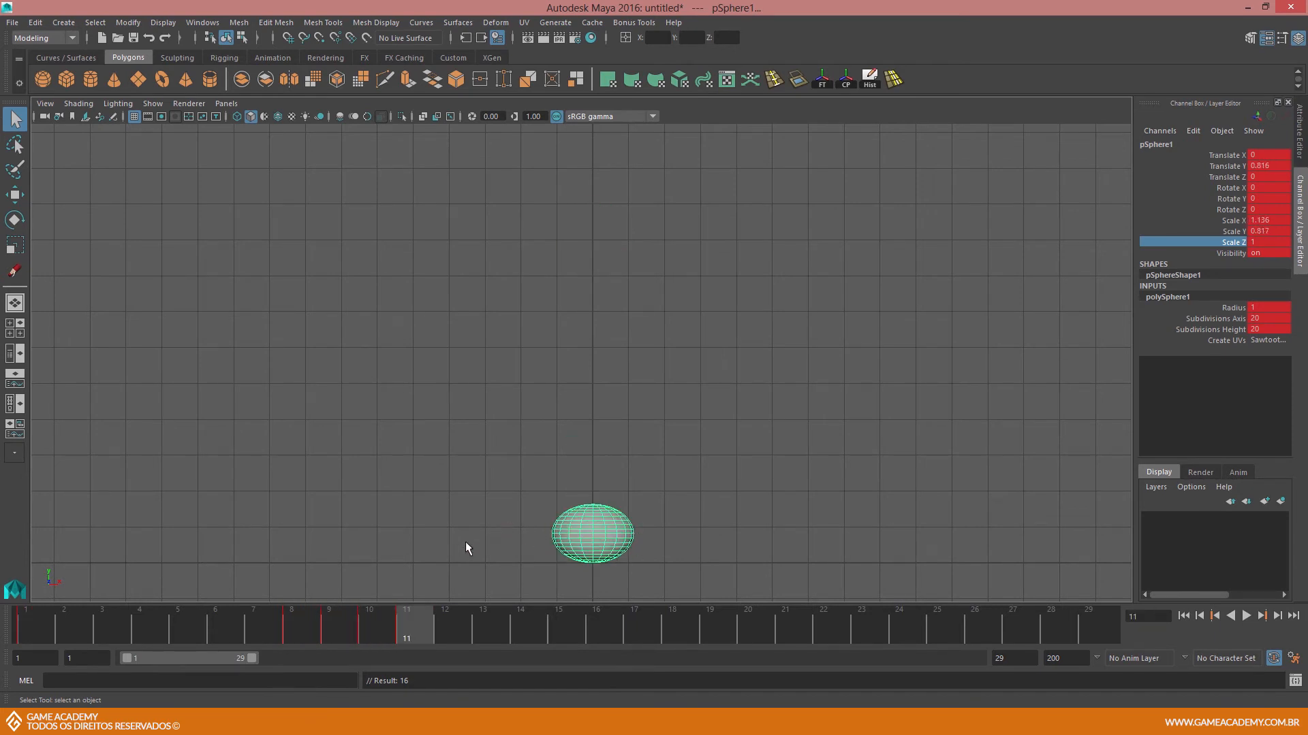
# Compare the stretched pose at frame 8 with the squashed pose at frame 12, ending on frame 12
pyautogui.moveTo(338, 616); pyautogui.dragTo(403, 632)
pyautogui.click(299, 619)
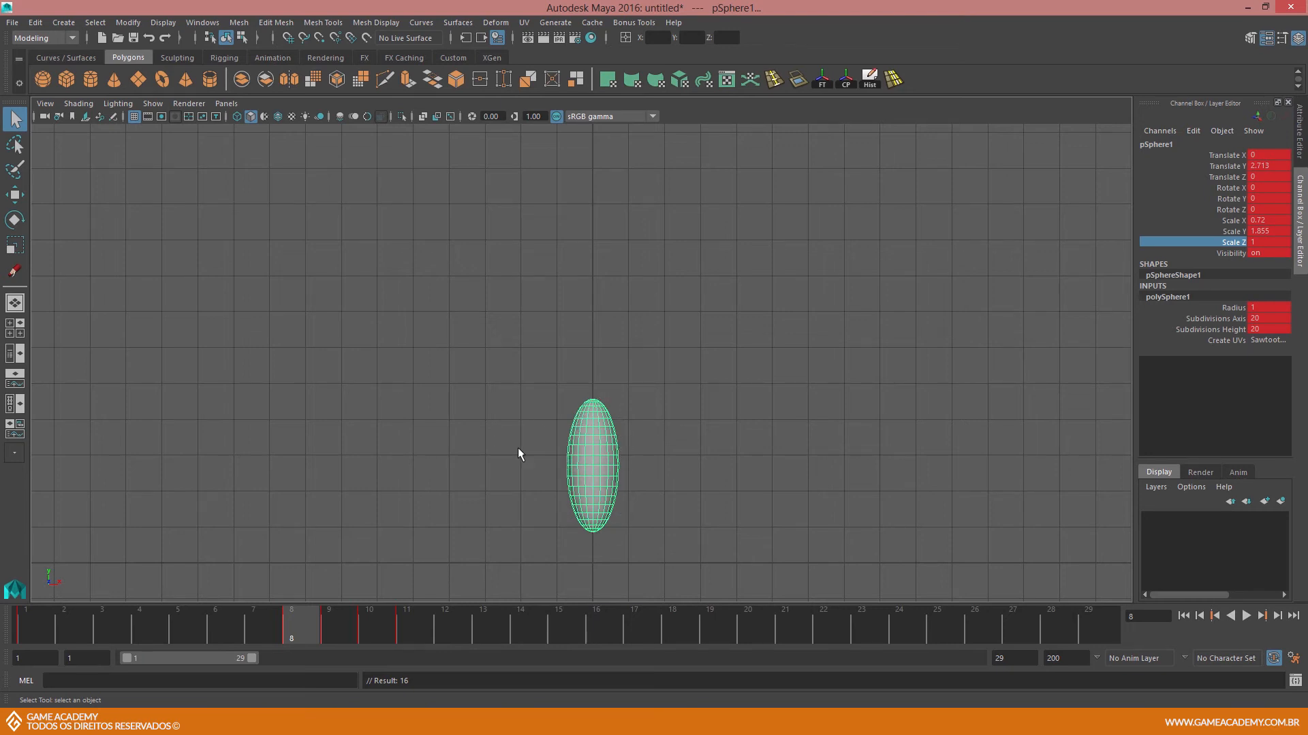
pyautogui.click(453, 621)
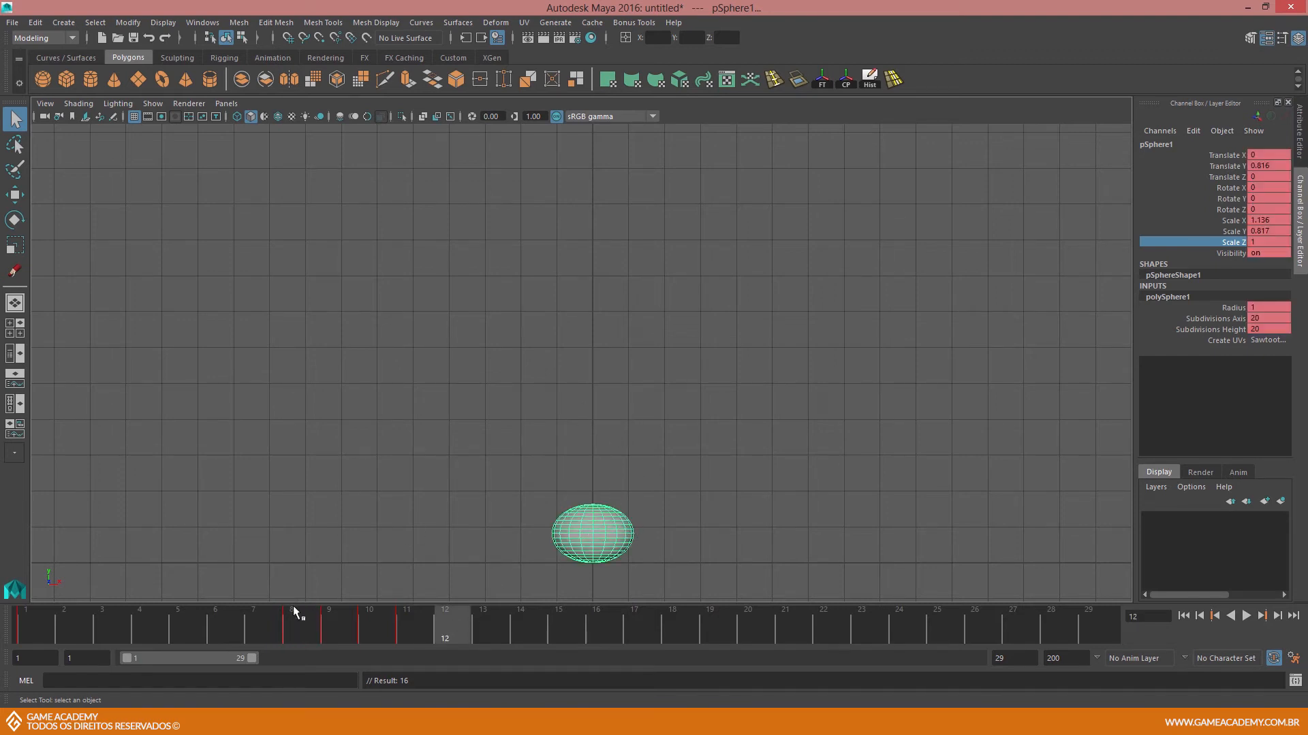
pyautogui.click(291, 626)
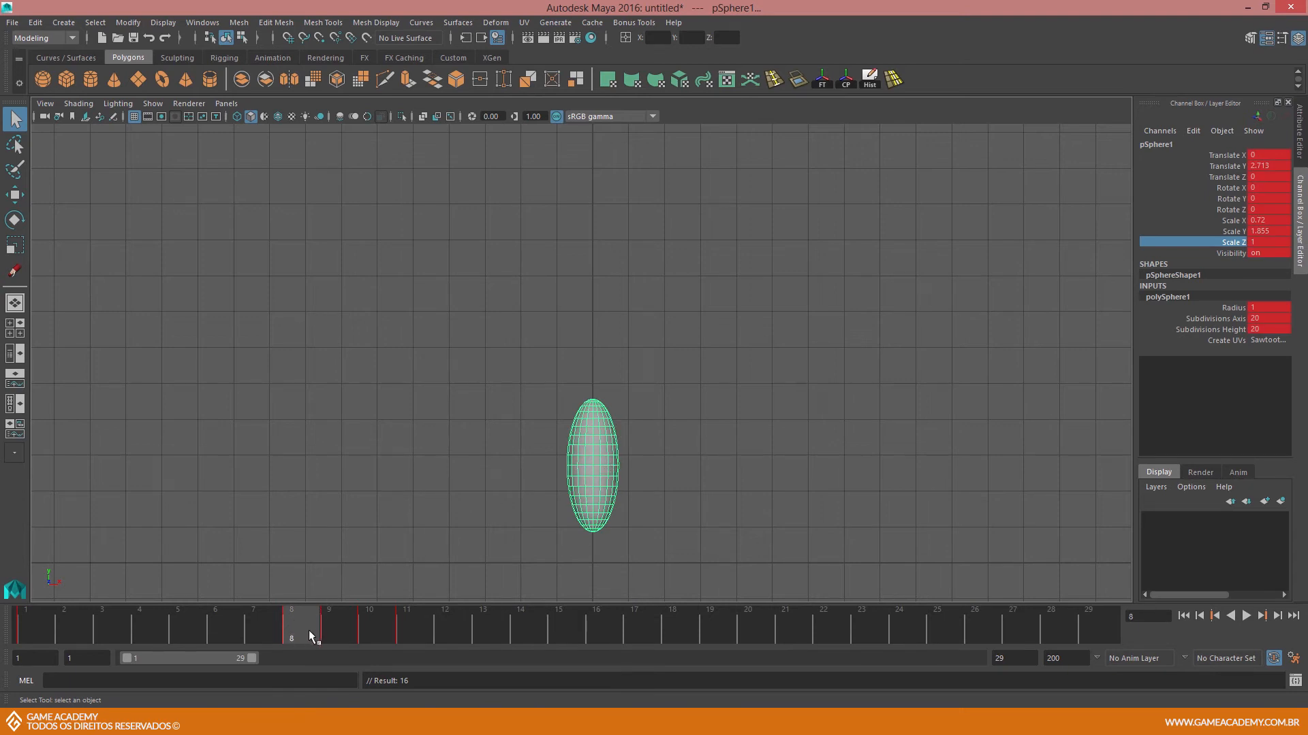
pyautogui.click(450, 627)
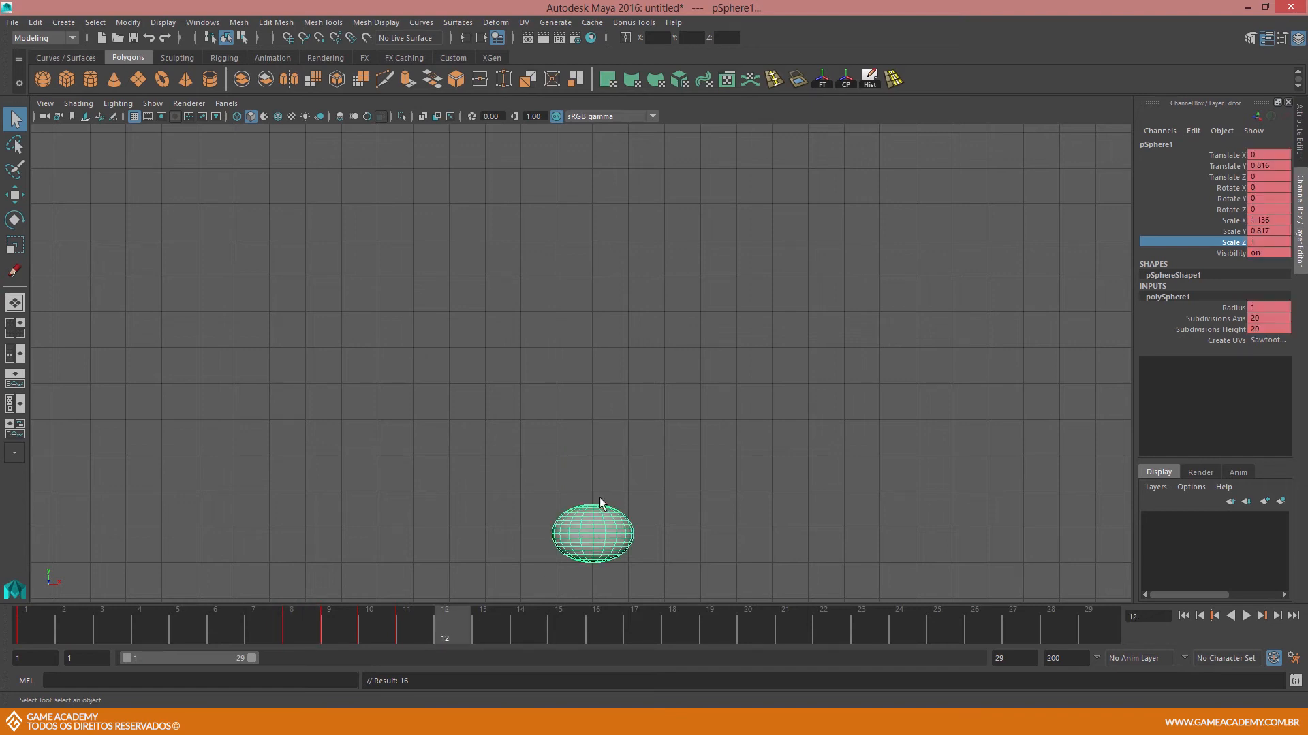
# Key the sphere at frame 12 stretched to about 2.159 in Y and 0.717 in X, raised to about 3.054 in Translate Y
pyautogui.click(289, 626)
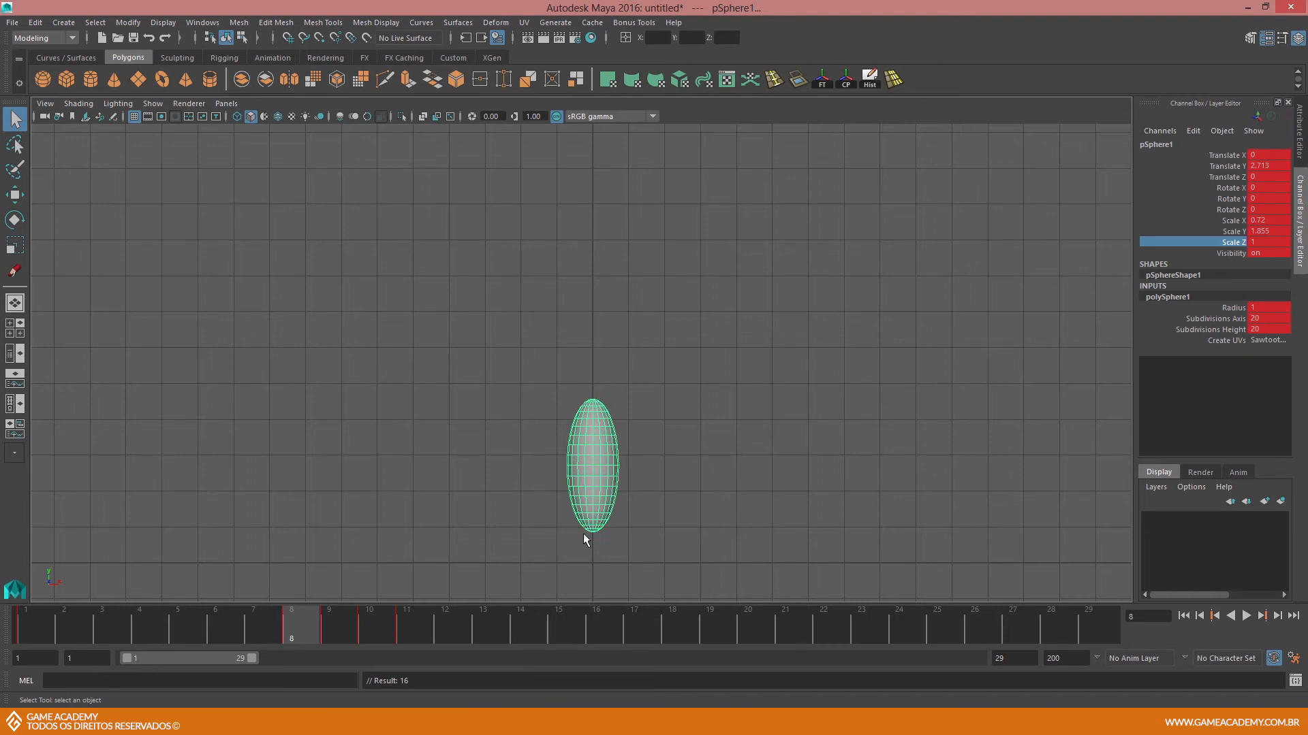
pyautogui.click(447, 625)
pyautogui.press('w')
pyautogui.moveTo(593, 467); pyautogui.dragTo(590, 304)
pyautogui.press('r')
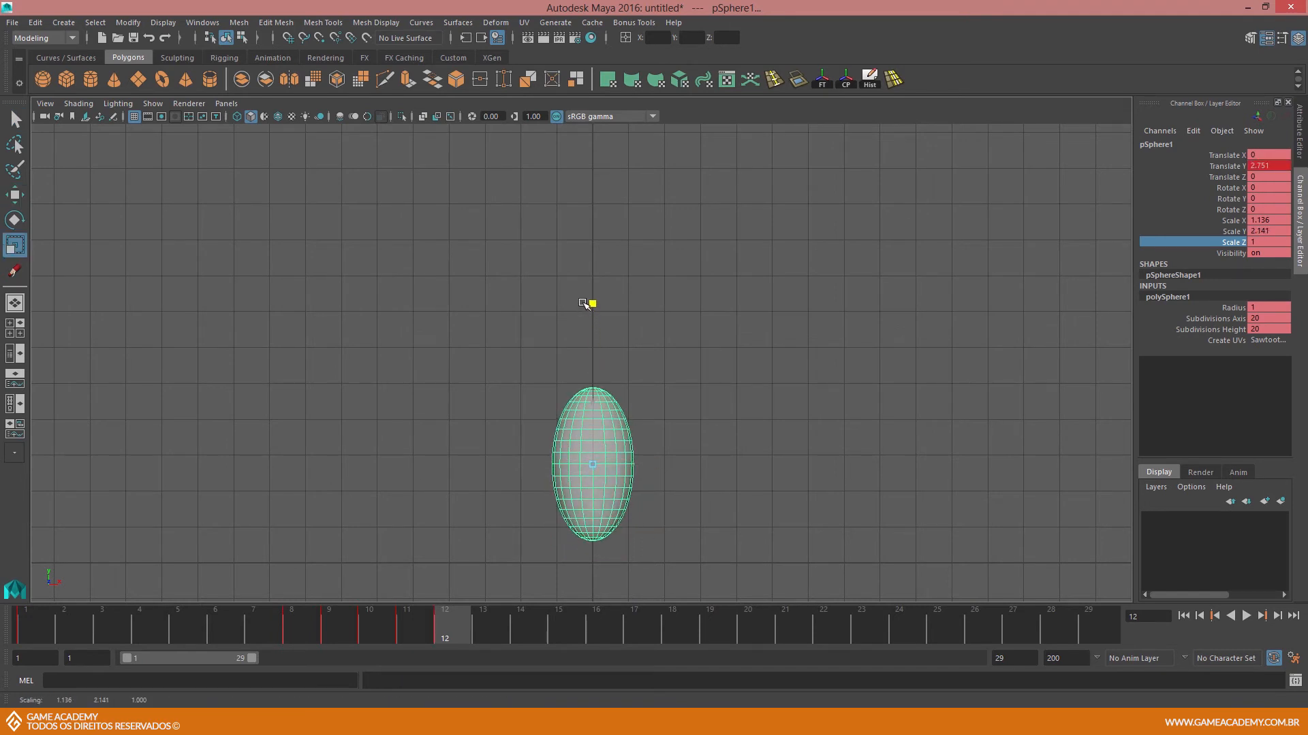
pyautogui.press('w')
pyautogui.moveTo(591, 398); pyautogui.dragTo(591, 387)
pyautogui.press('r')
pyautogui.moveTo(655, 453); pyautogui.dragTo(632, 454)
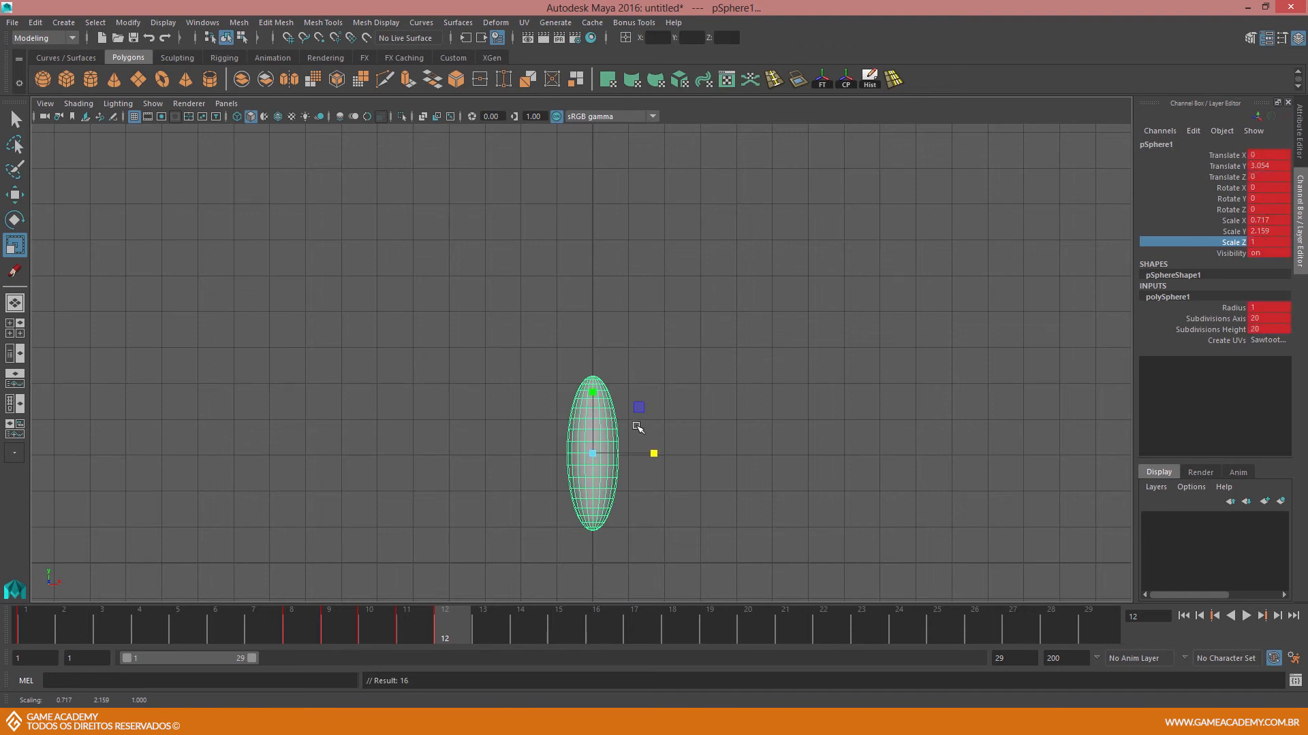
# Compare frames 8 and 12, and re-key frame 12 with Scale Y at about 1.965 and Translate Y at about 2.846
pyautogui.click(304, 626)
pyautogui.click(448, 624)
pyautogui.click(303, 625)
pyautogui.click(436, 624)
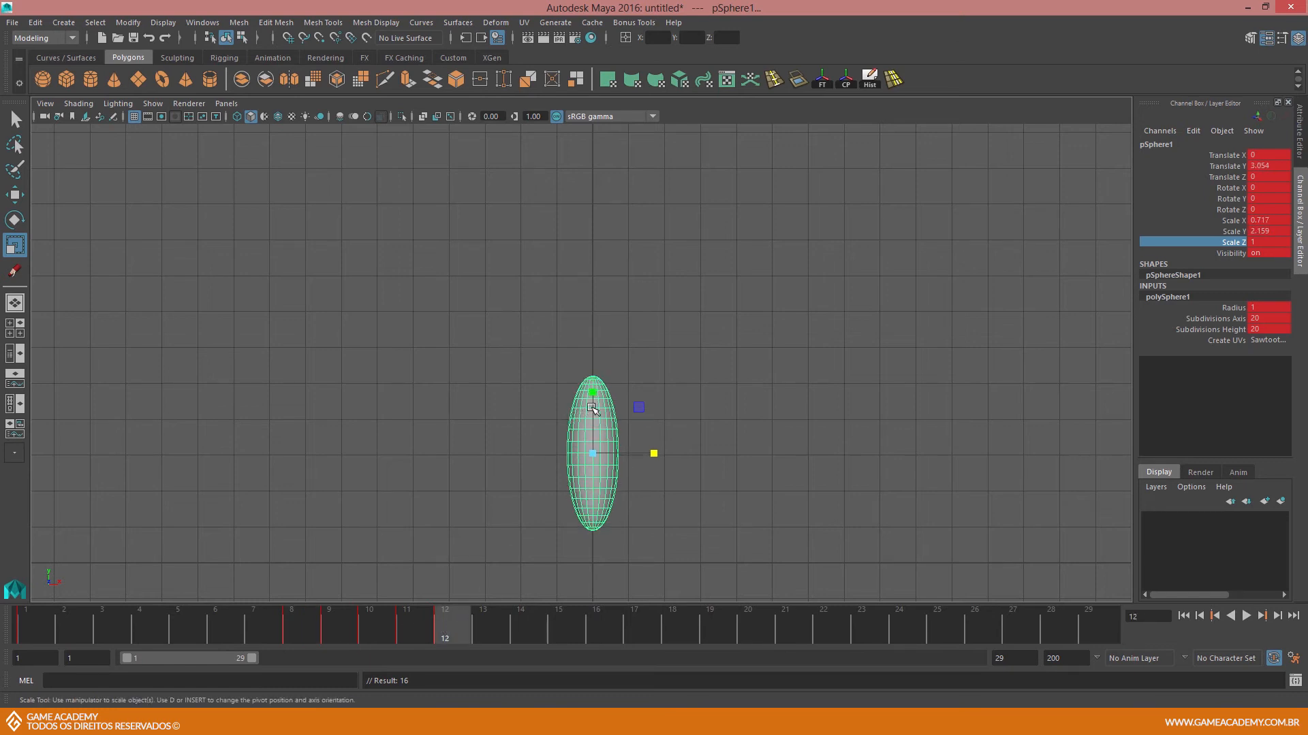
pyautogui.moveTo(590, 390); pyautogui.dragTo(594, 393)
pyautogui.press('w')
pyautogui.press('s')
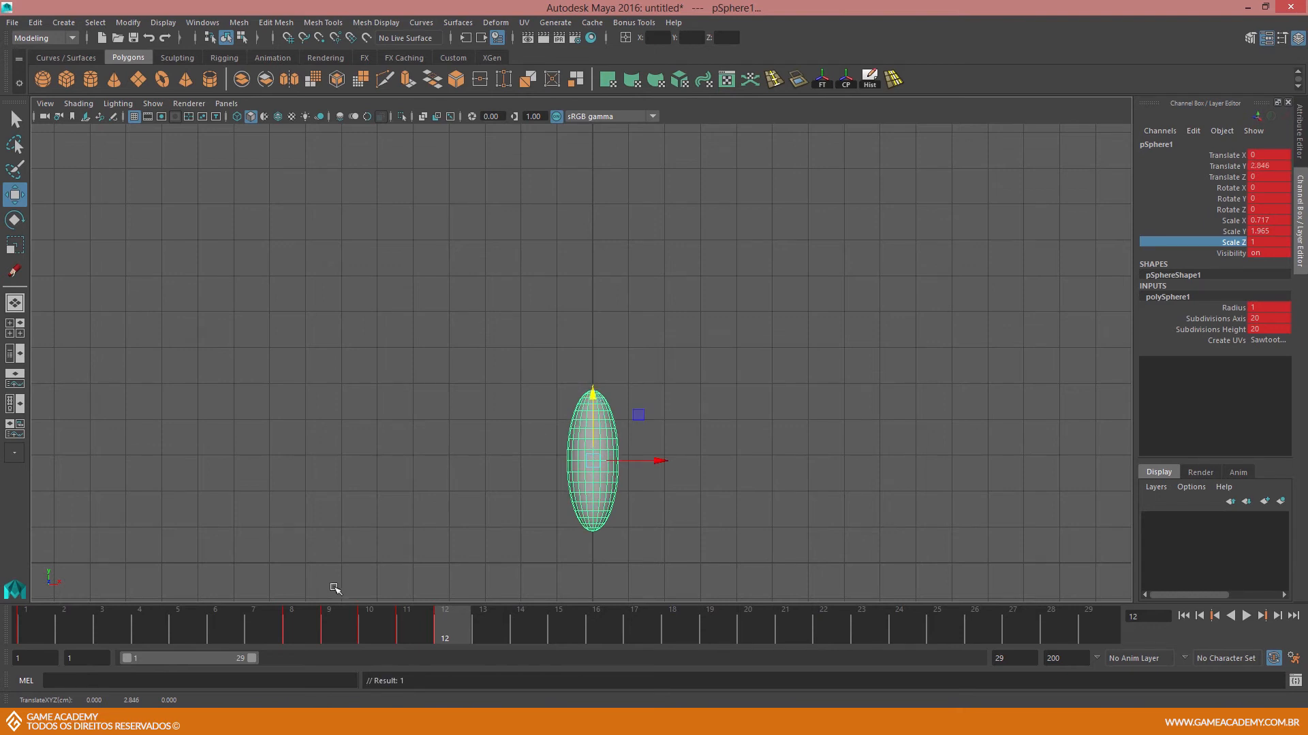
# Narrow the sphere's frame 12 key to about 0.683 in Scale X, checking it against the frame 8 pose
pyautogui.click(295, 624)
pyautogui.click(447, 624)
pyautogui.click(306, 631)
pyautogui.click(446, 624)
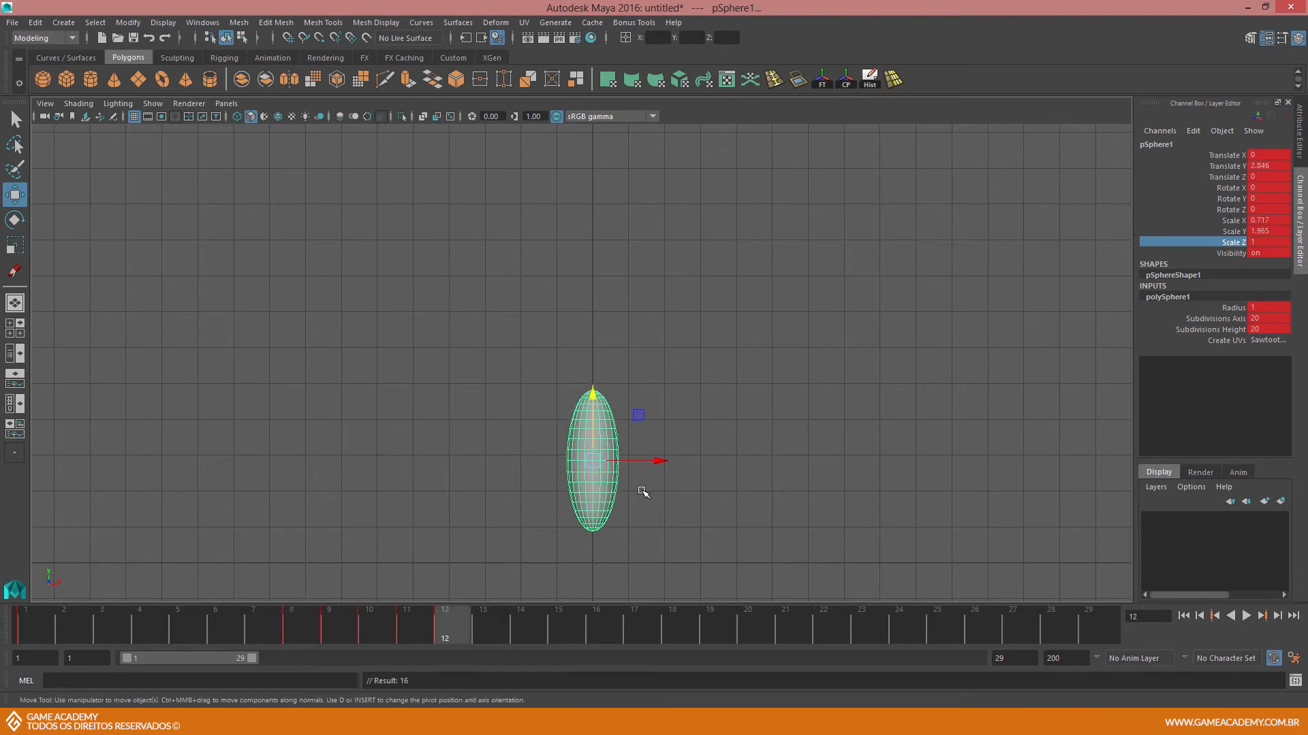
pyautogui.press('r')
pyautogui.moveTo(654, 462); pyautogui.dragTo(648, 460)
pyautogui.press('s')
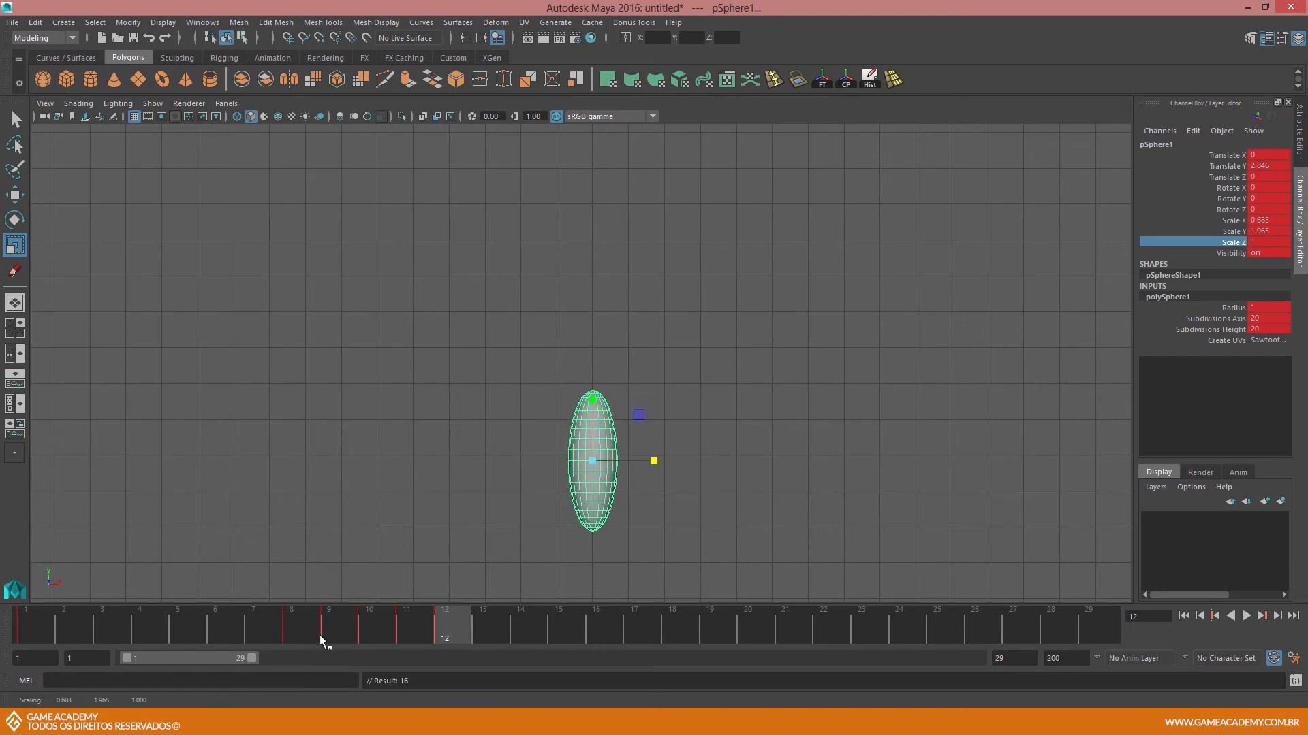
pyautogui.click(297, 626)
pyautogui.click(444, 627)
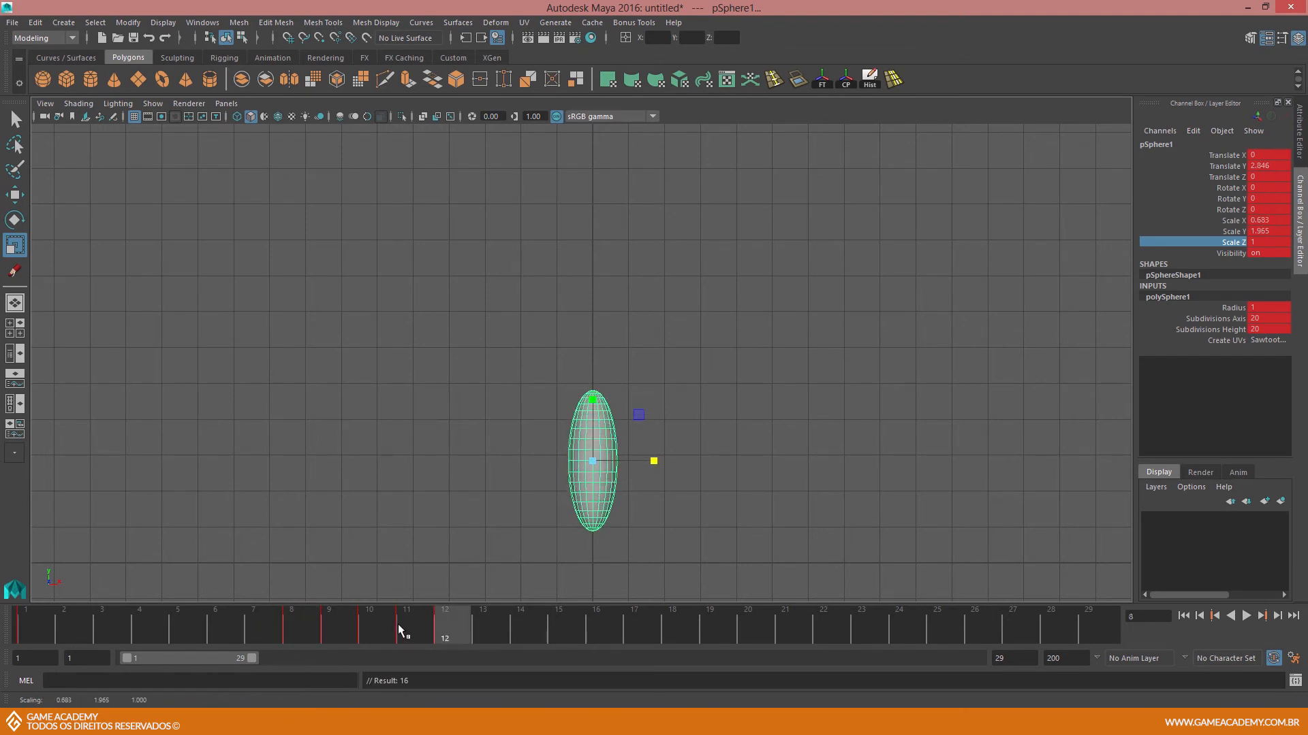
# Step through the sphere's keyframes from frame 1 to frame 12 to review the fall, squash and rebound, returning to frame 1
pyautogui.click(30, 632)
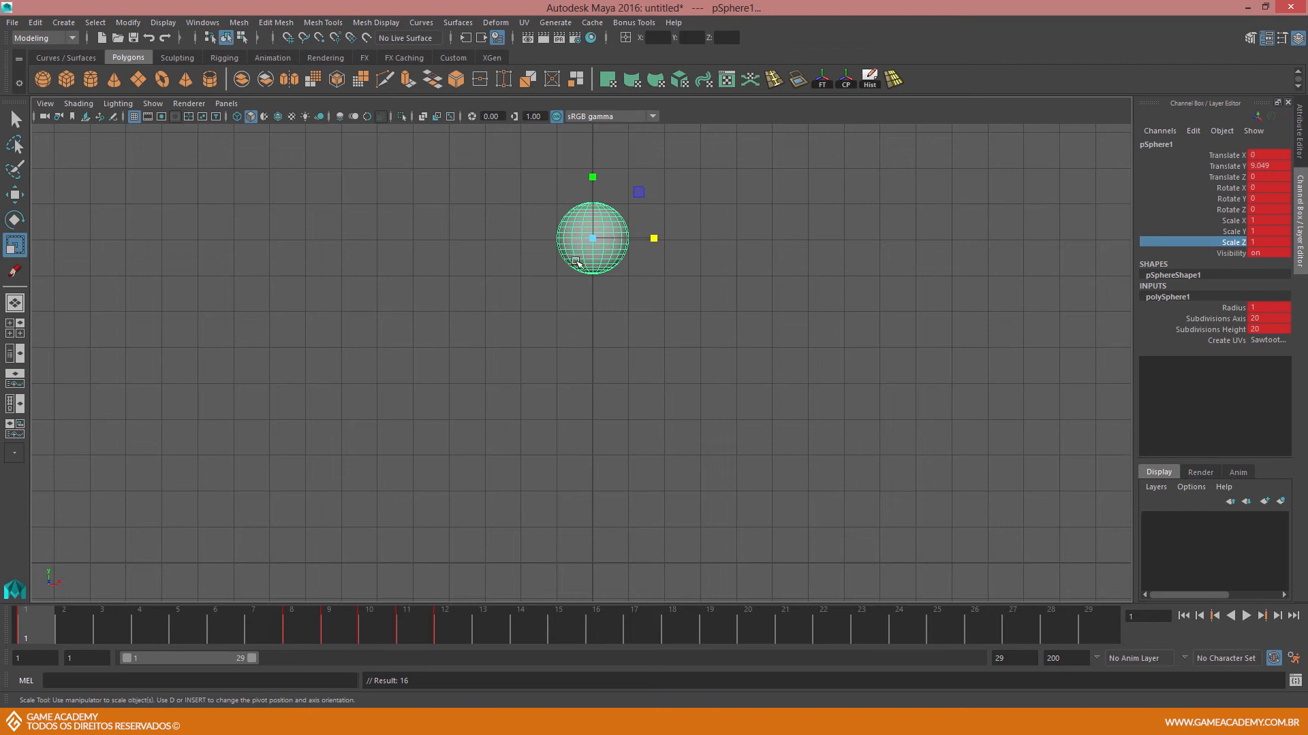
pyautogui.press('.')
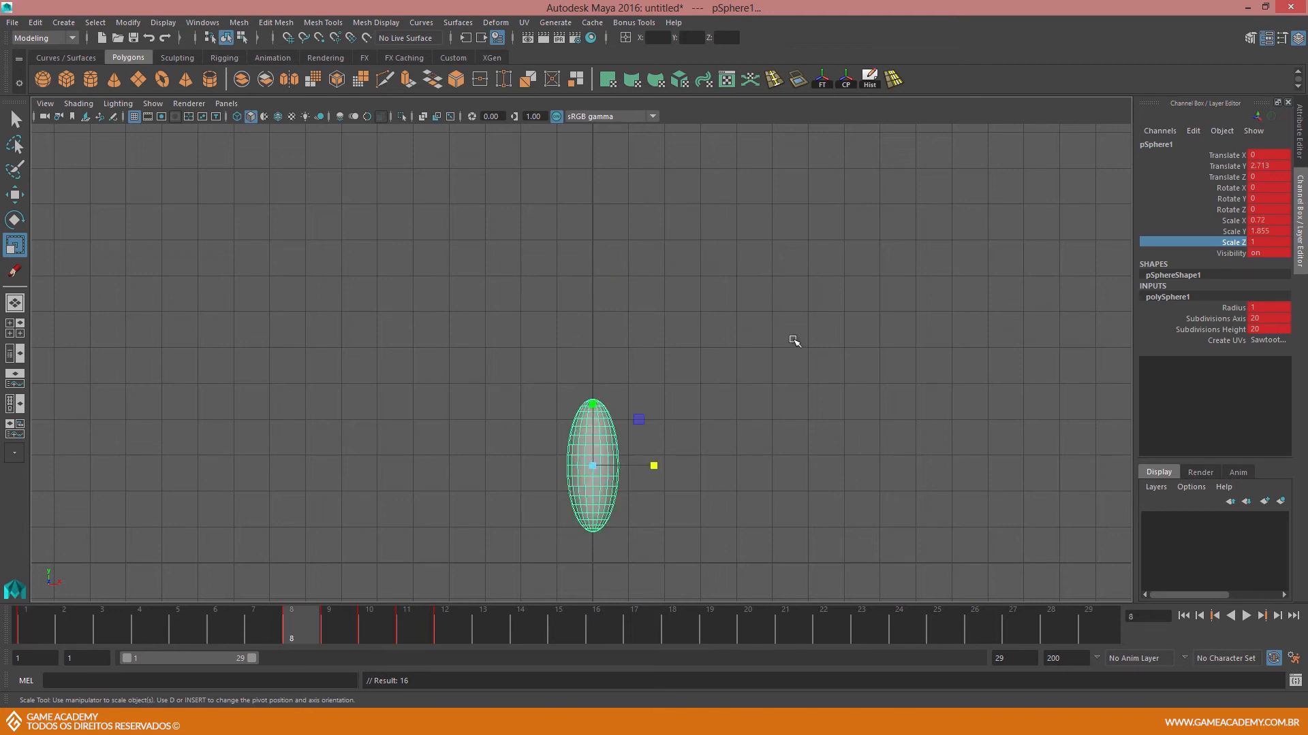
pyautogui.press('.')
pyautogui.press('.')
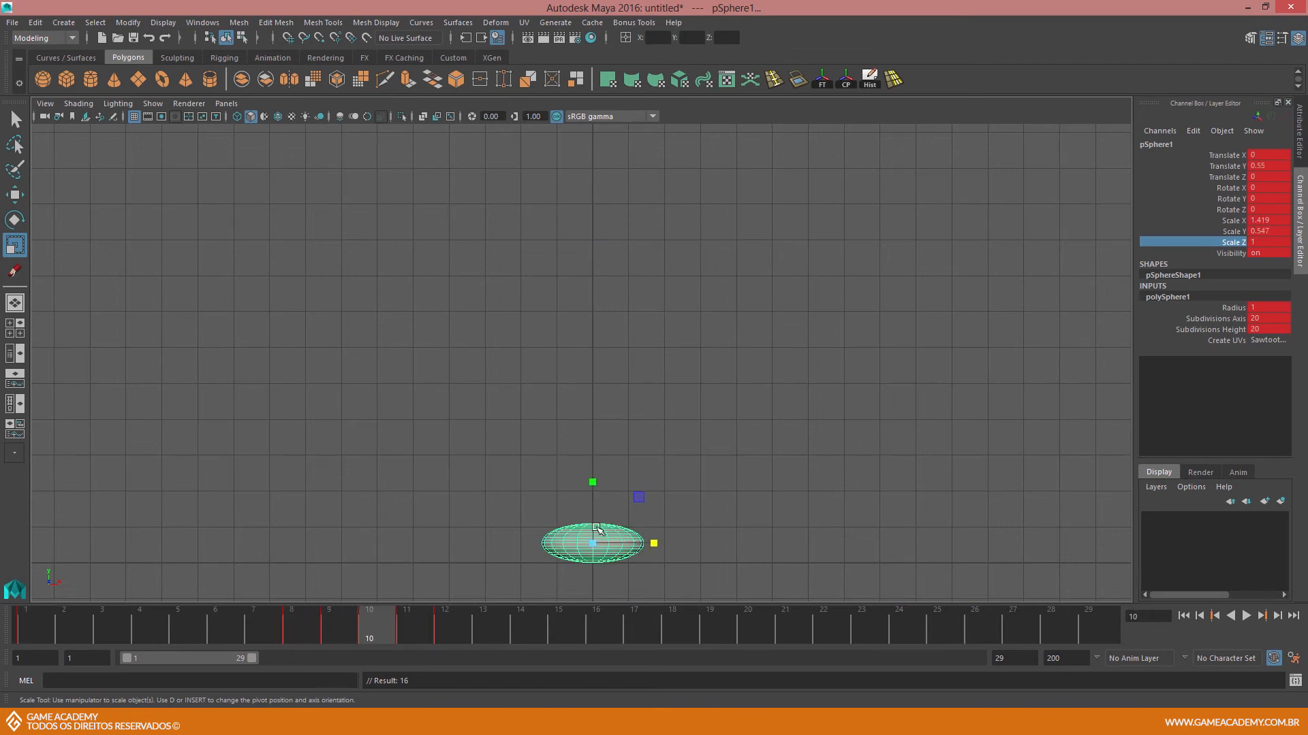
pyautogui.hotkey('alt', '.')
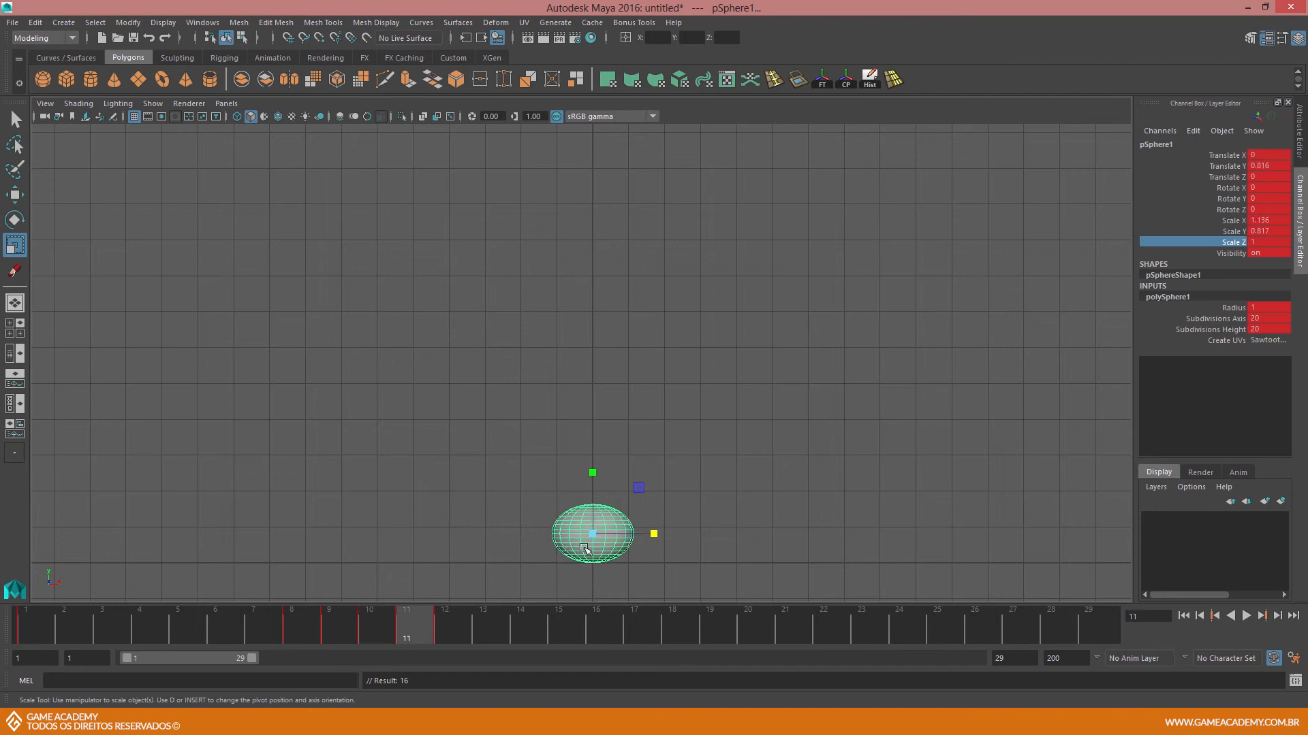
pyautogui.hotkey('alt', '.')
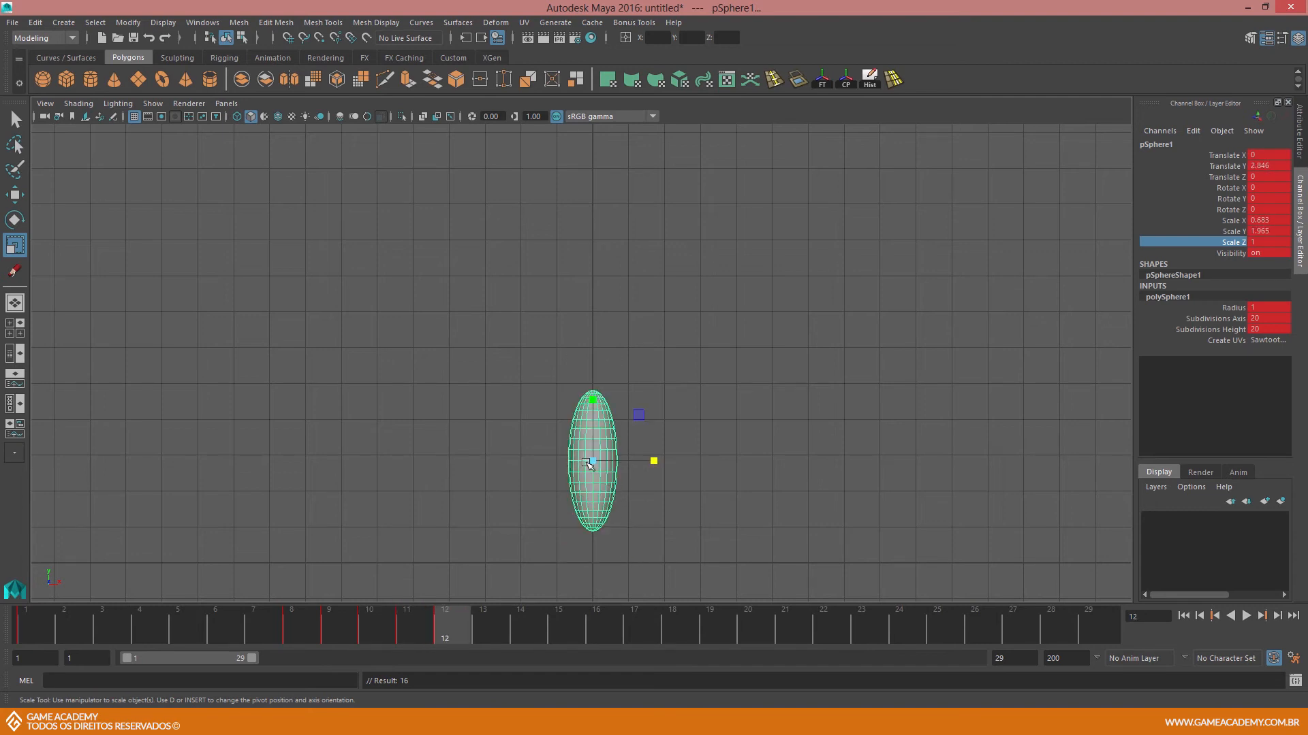
pyautogui.click(21, 631)
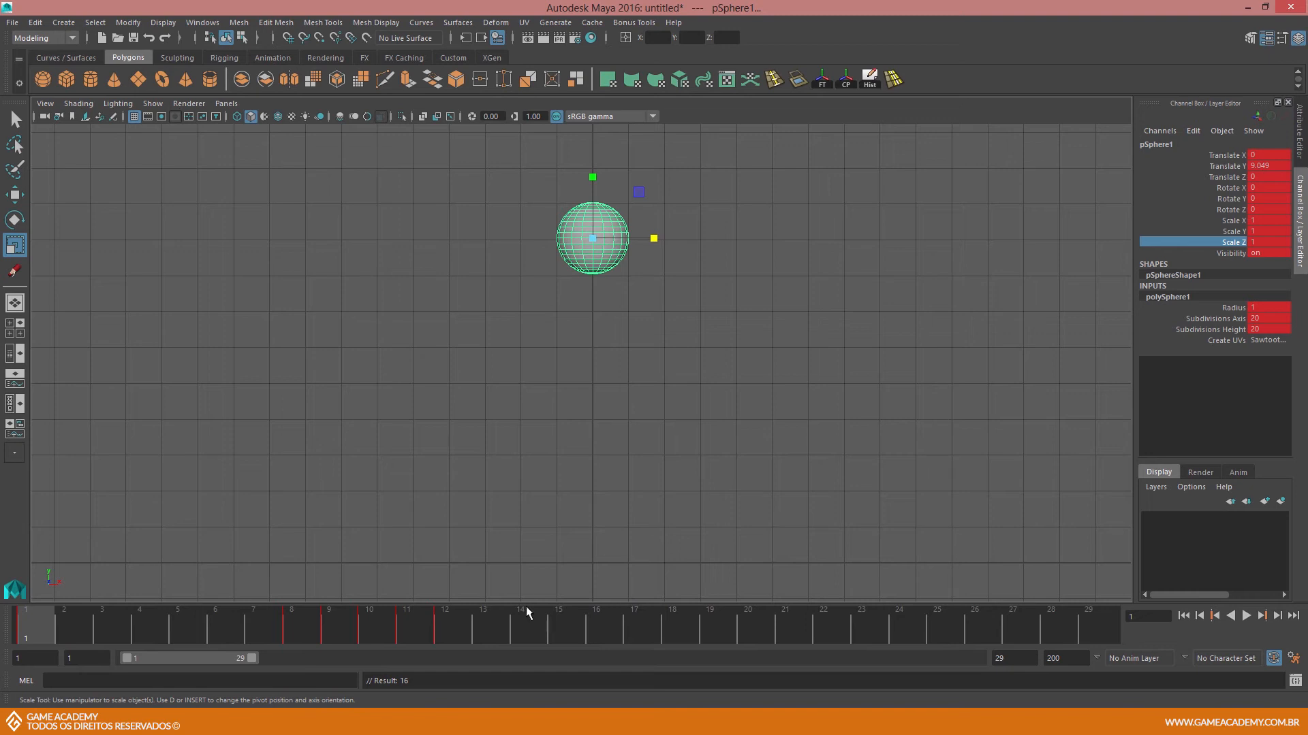
pyautogui.click(452, 624)
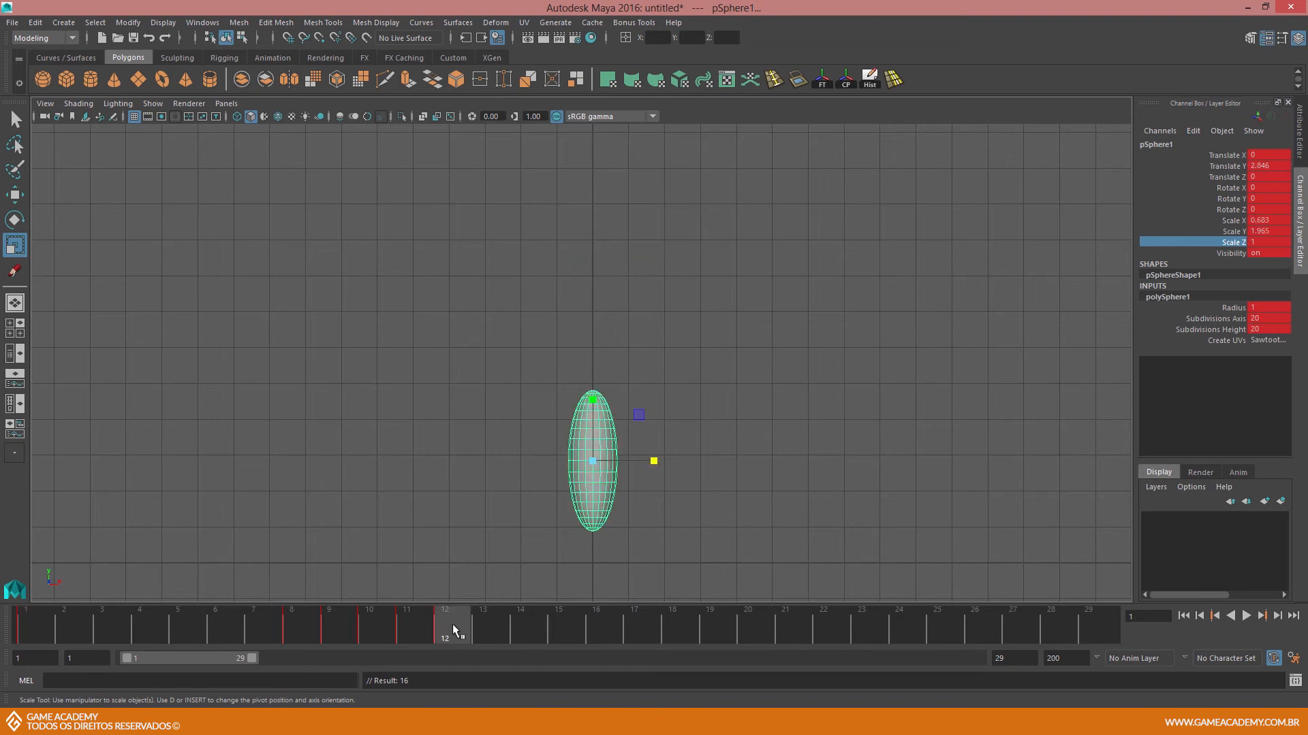
pyautogui.click(28, 632)
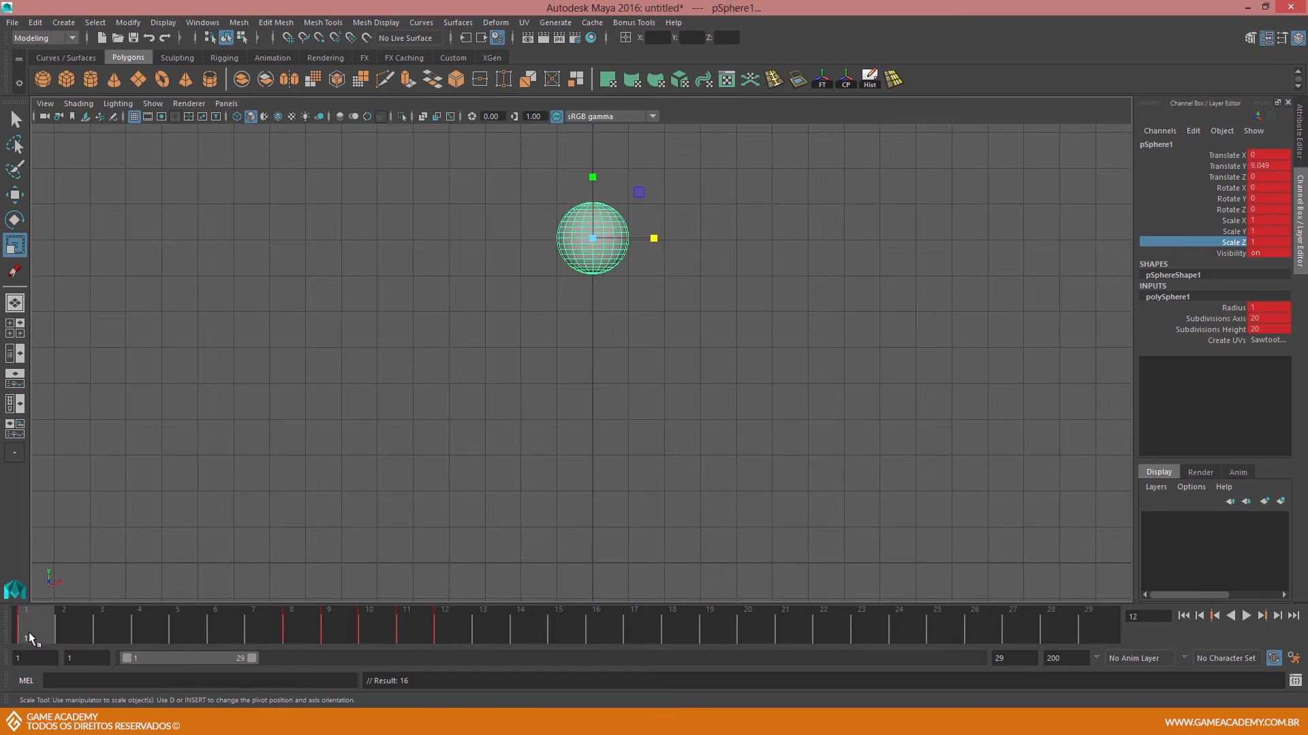
# Key the sphere at frame 19, raised to about 7.93 in Translate Y with Scale X, Y and Z reset to 1
pyautogui.moveTo(38, 626); pyautogui.dragTo(284, 623)
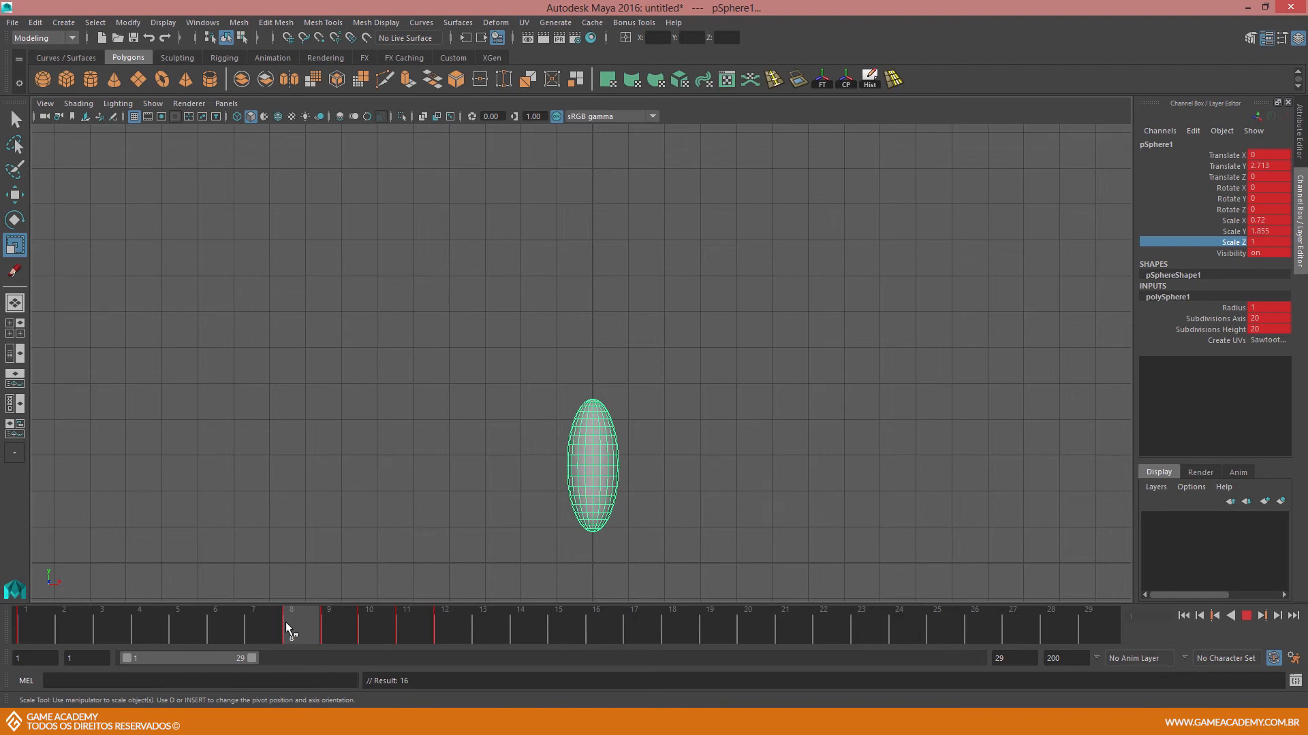
pyautogui.click(456, 627)
pyautogui.moveTo(472, 625); pyautogui.dragTo(491, 624)
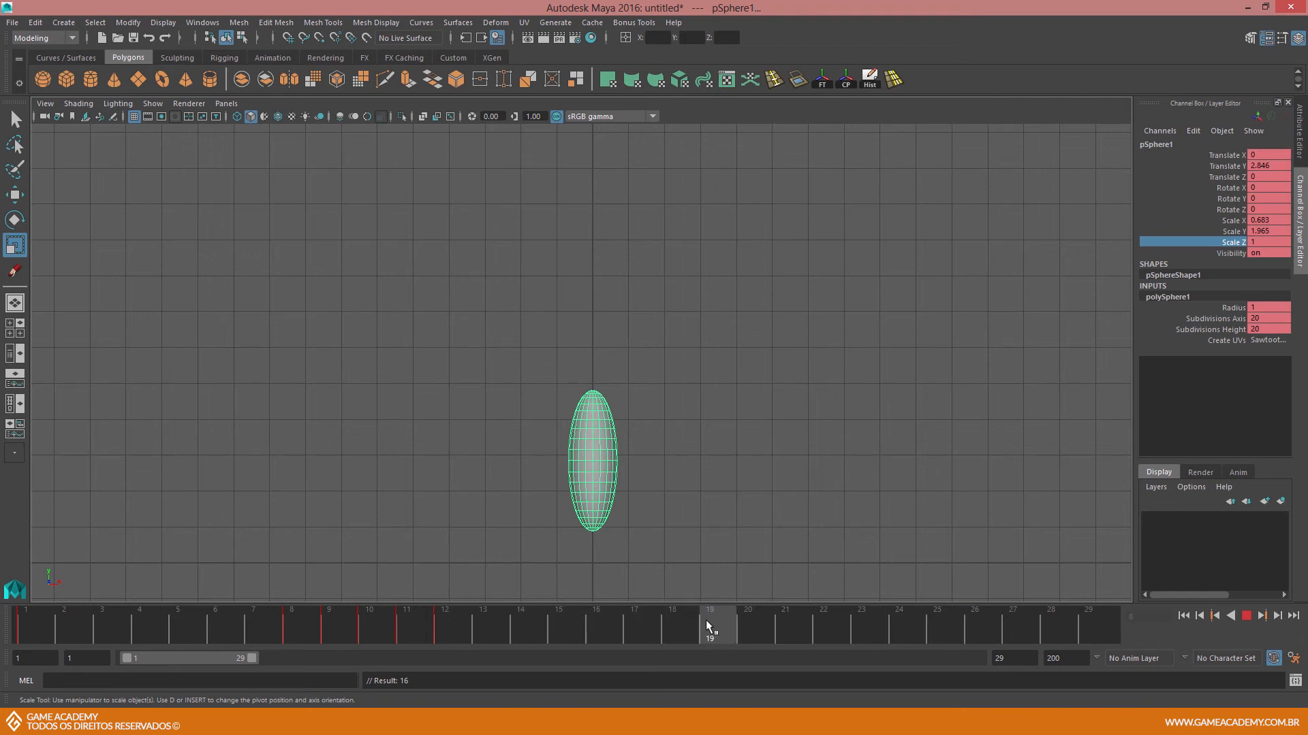
pyautogui.moveTo(706, 620); pyautogui.dragTo(705, 619)
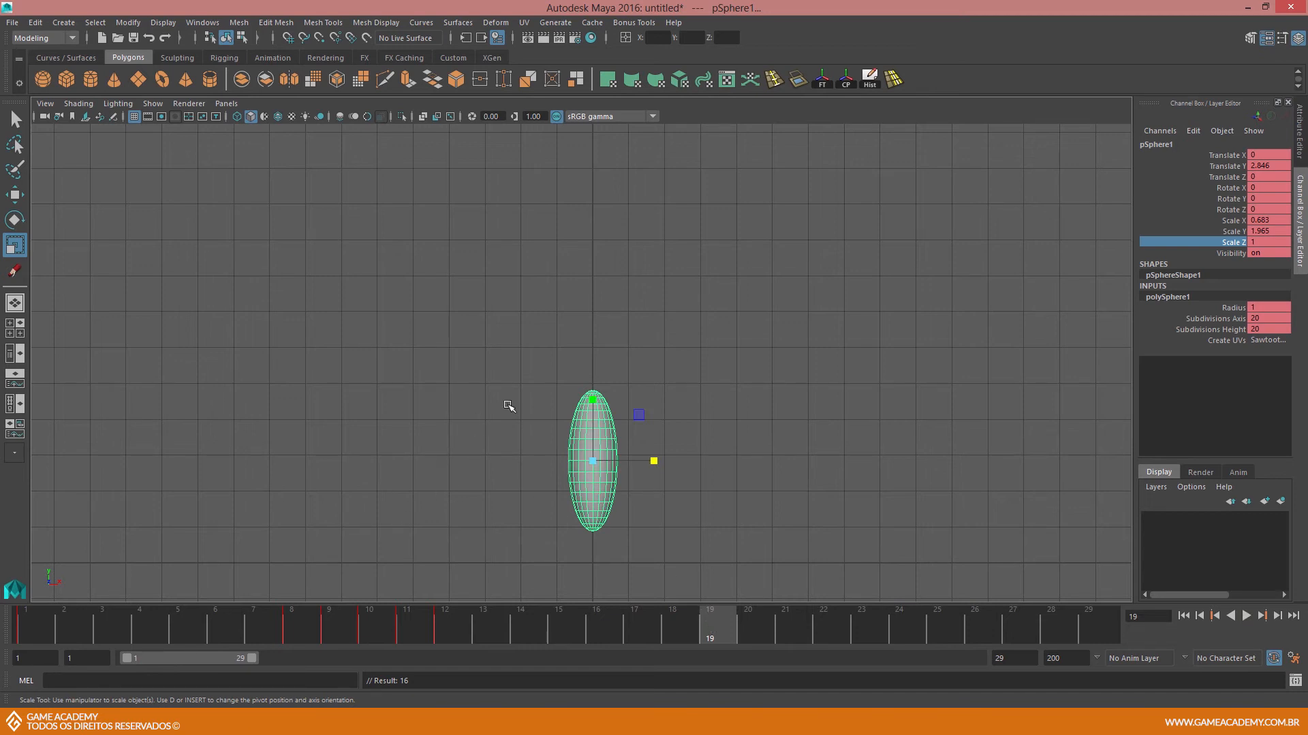
pyautogui.press('w')
pyautogui.moveTo(594, 399); pyautogui.dragTo(594, 215)
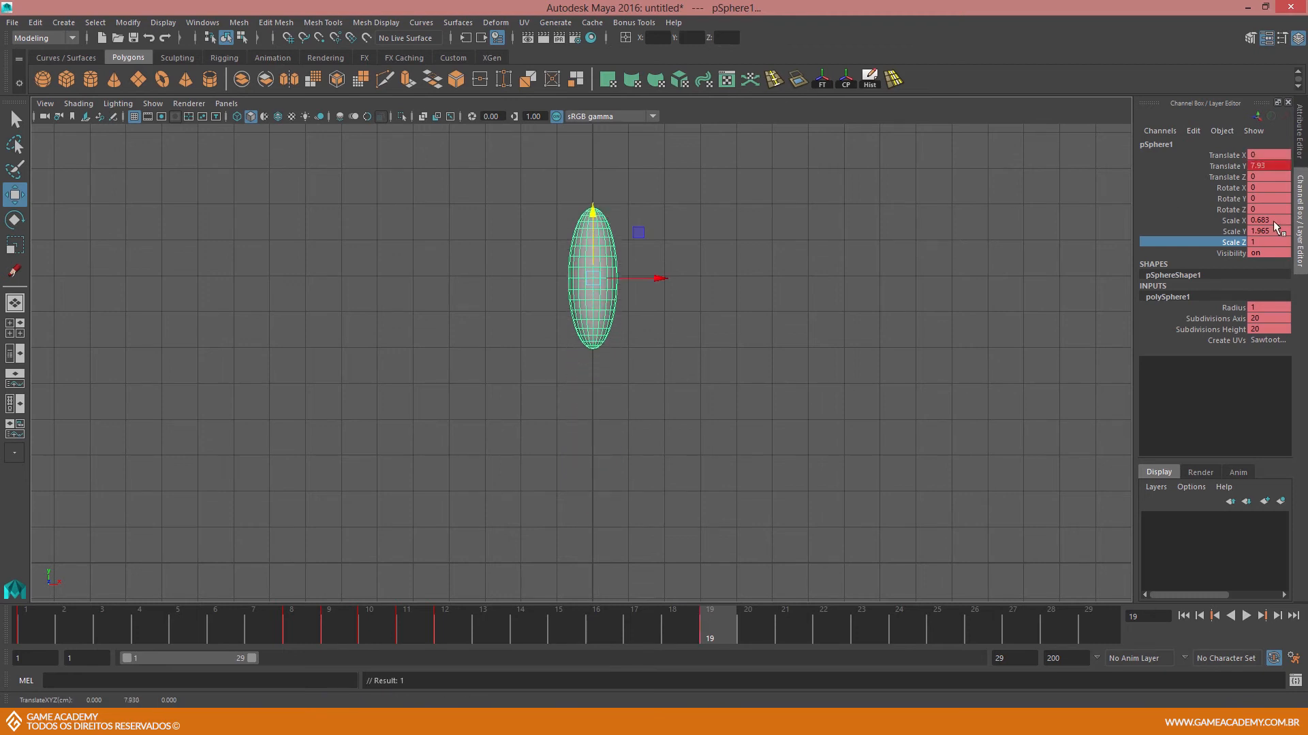
pyautogui.click(1265, 220)
pyautogui.doubleClick(1264, 241)
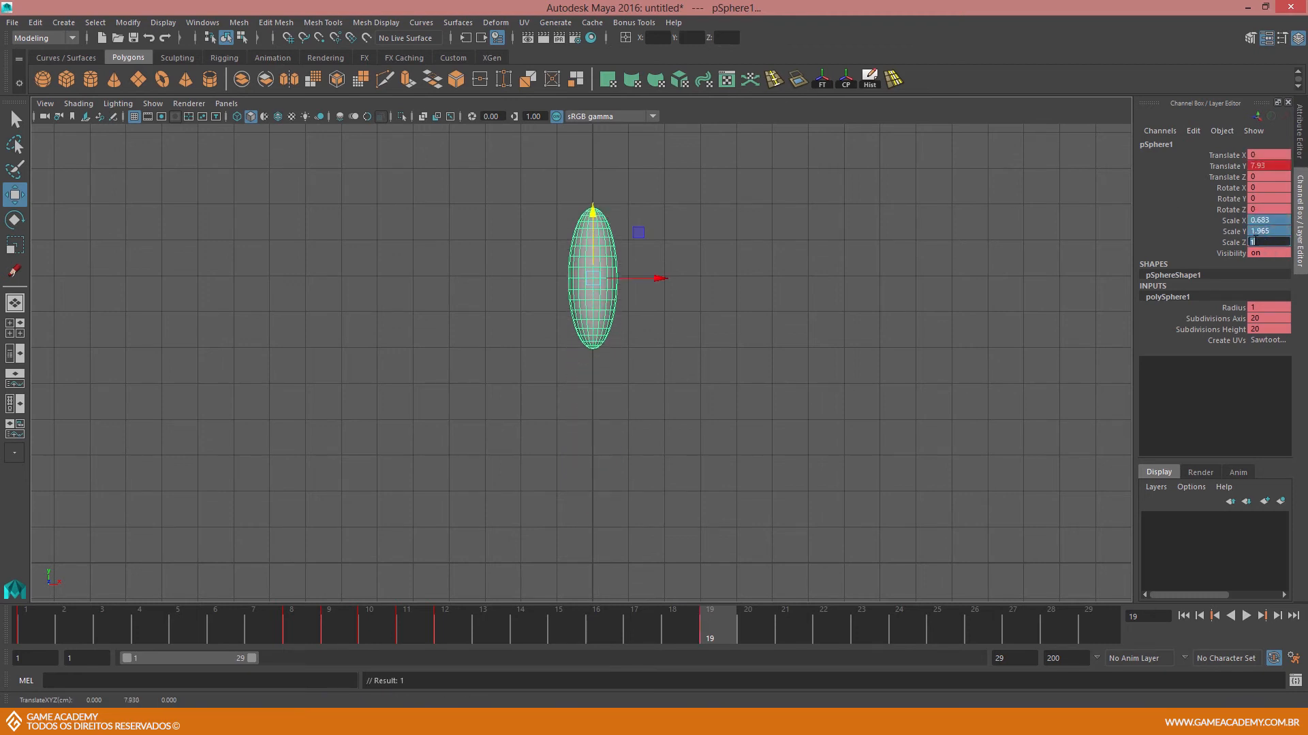
pyautogui.press('Return')
pyautogui.press('r')
pyautogui.click(1229, 232)
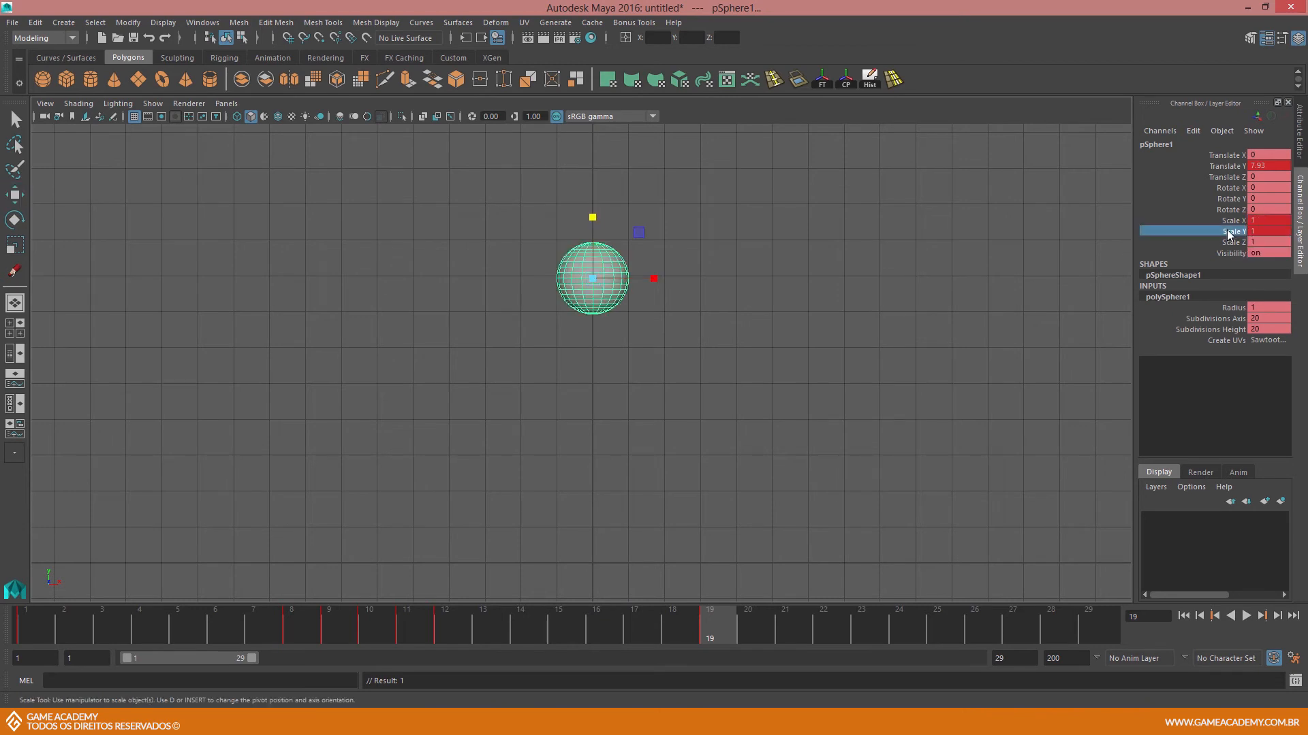
# Set the sphere's Translate Y at frame 19 to 9.049 to match its frame 1 height, and key it
pyautogui.click(42, 630)
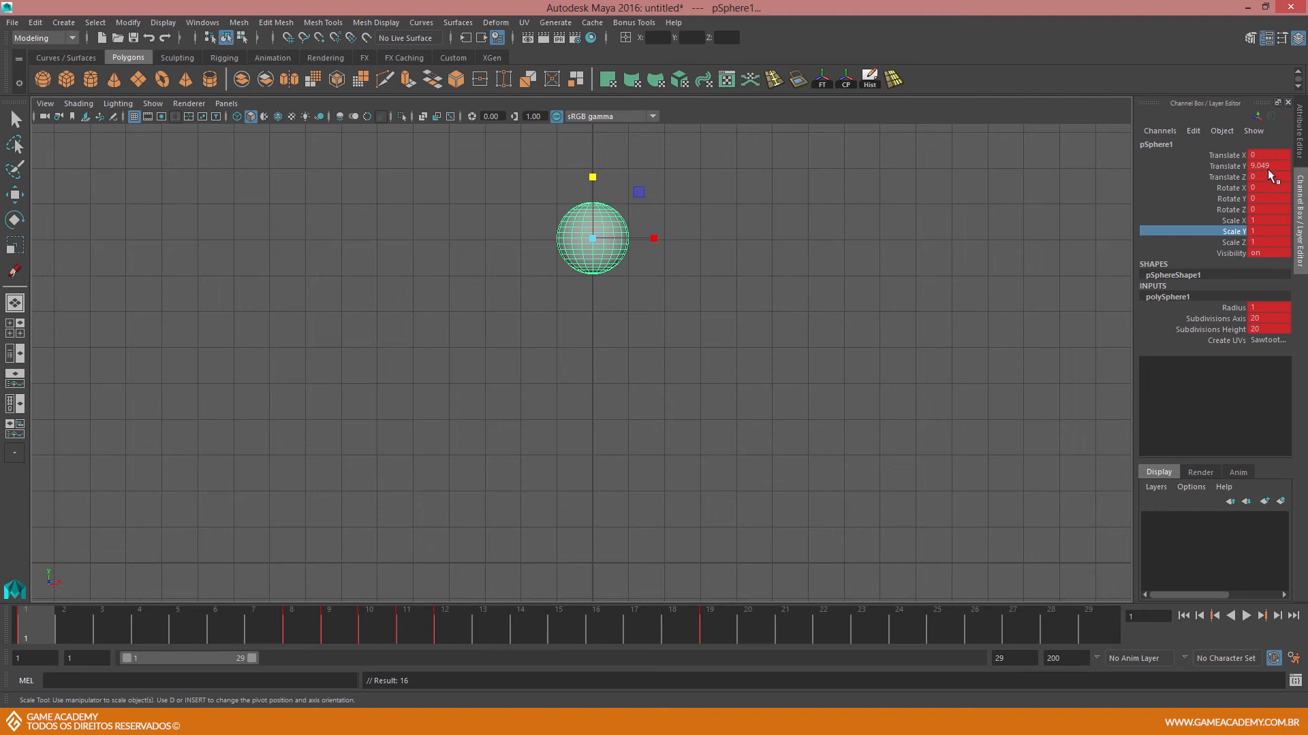
pyautogui.click(711, 621)
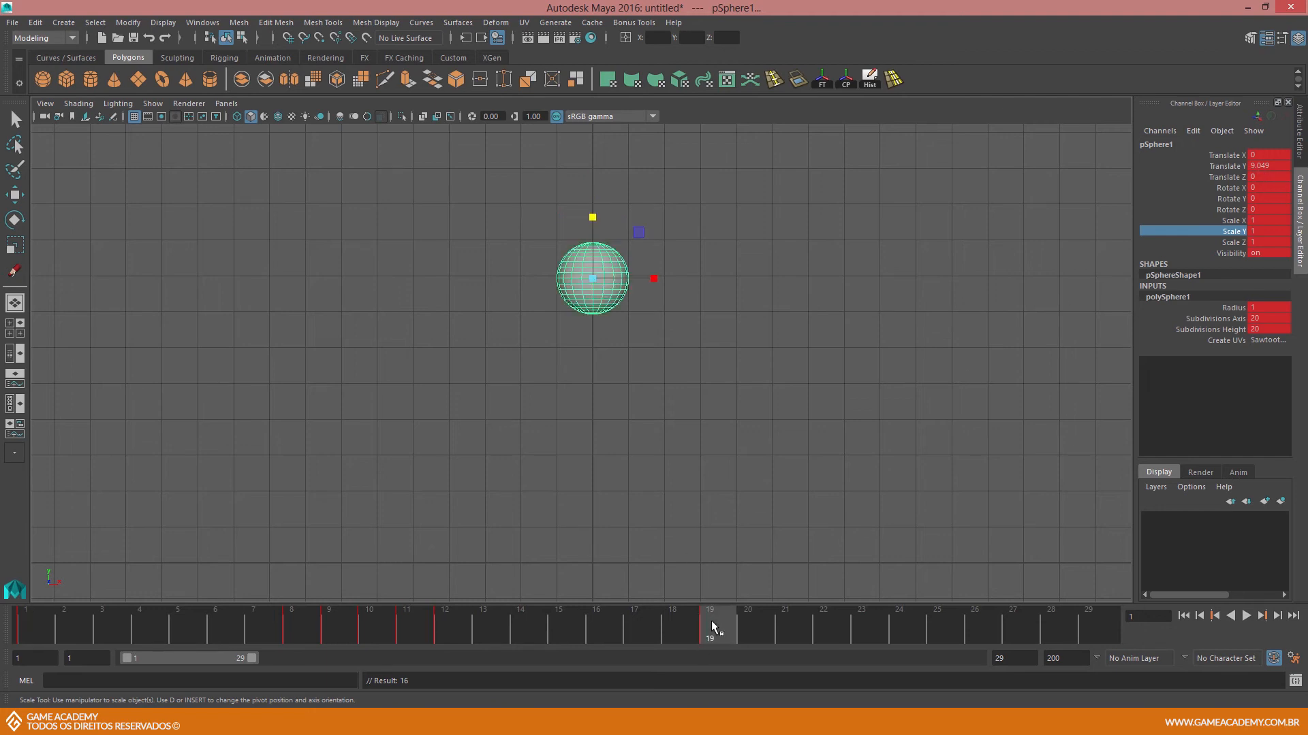
pyautogui.click(1263, 166)
pyautogui.write('9.049')
pyautogui.press('Return')
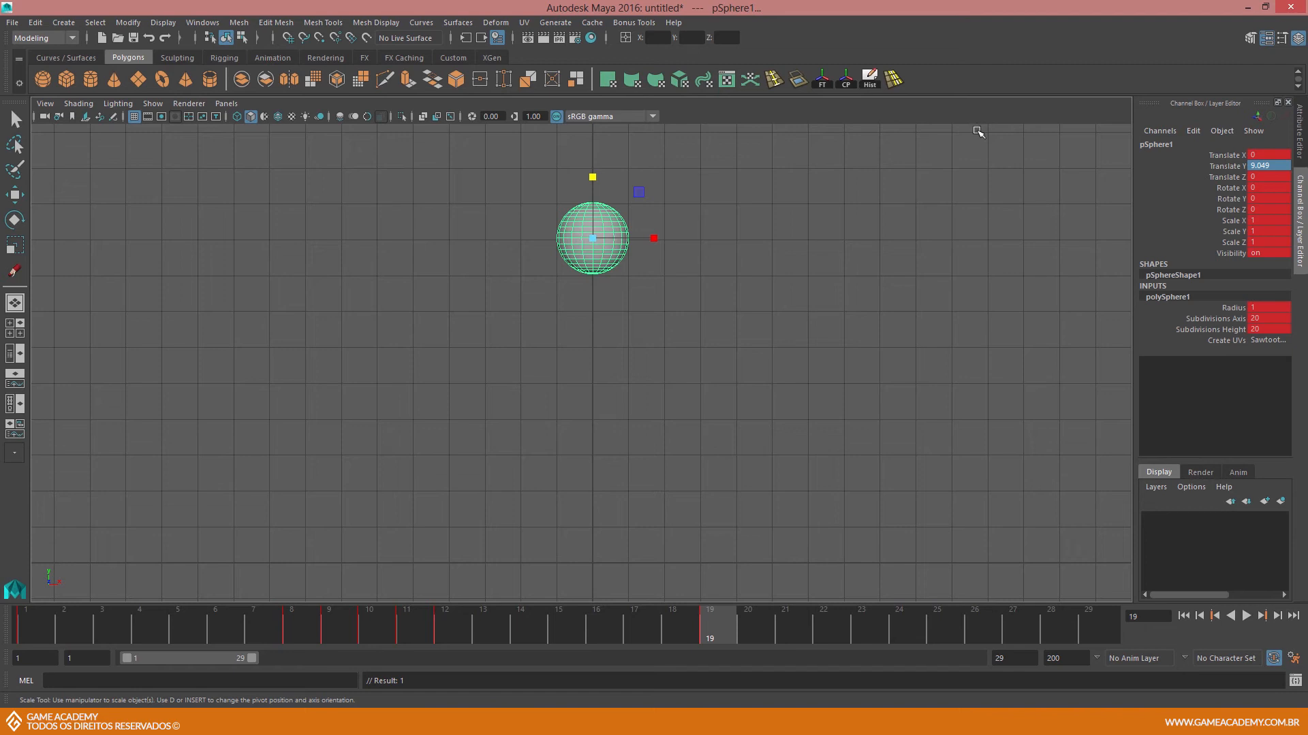
pyautogui.click(1257, 166)
pyautogui.write('5sss')
pyautogui.press('BackSpace')
pyautogui.press('BackSpace')
pyautogui.press('BackSpace')
pyautogui.press('Return')
# Play the bounce from frame 1 and scrub through to frame 19 to check the motion, returning to frame 1
pyautogui.click(32, 632)
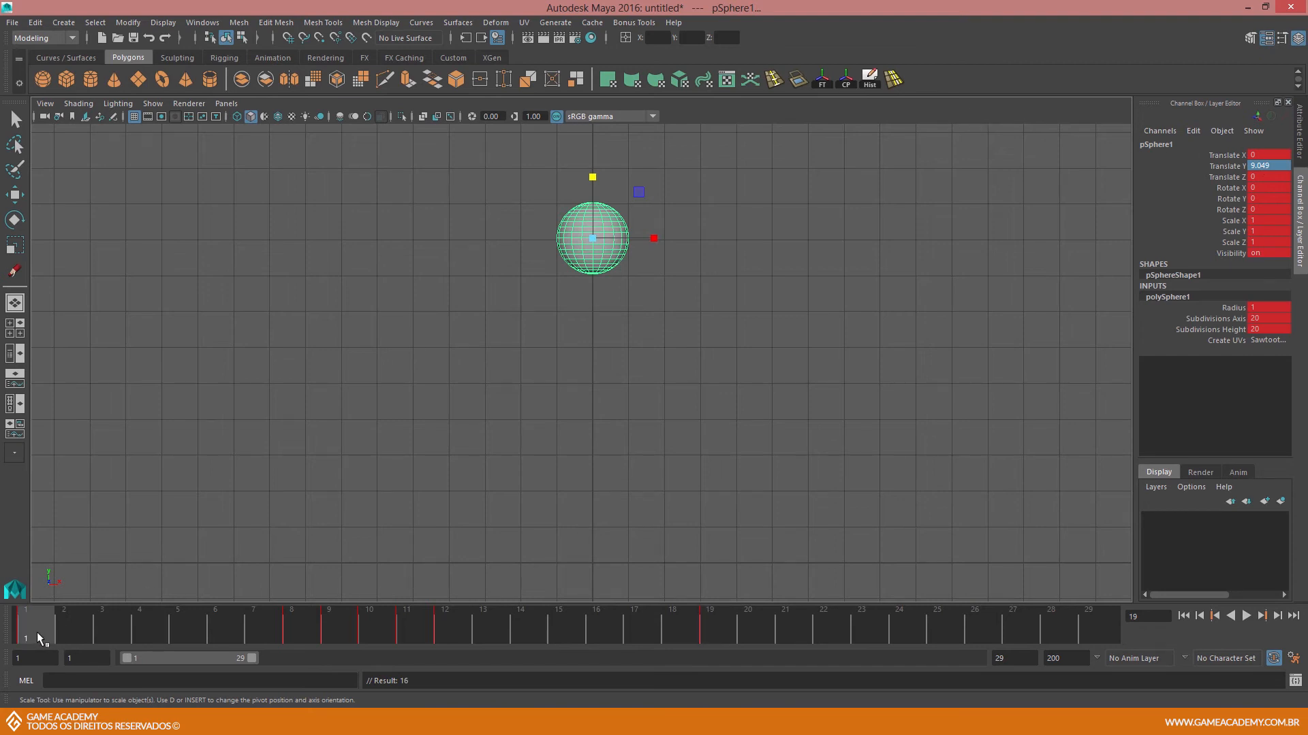
pyautogui.hotkey('alt', 'v')
pyautogui.moveTo(98, 631); pyautogui.dragTo(705, 601)
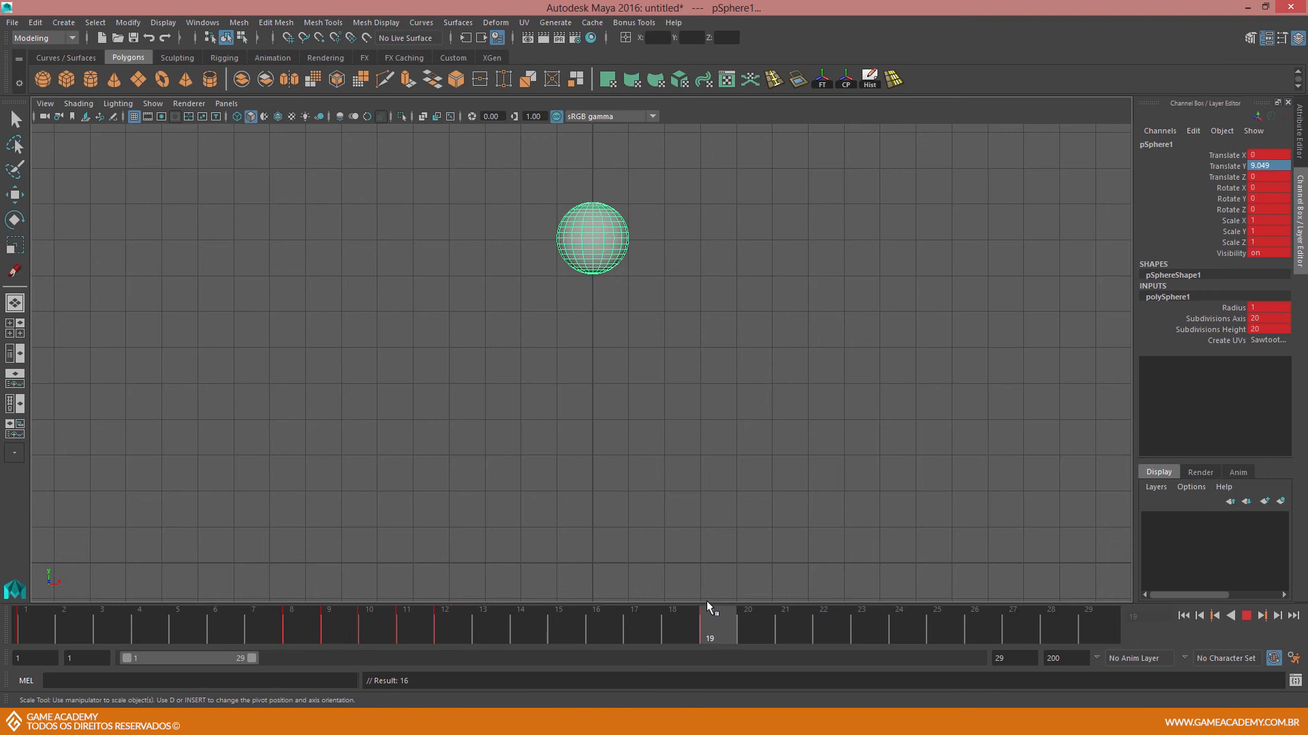
pyautogui.click(36, 619)
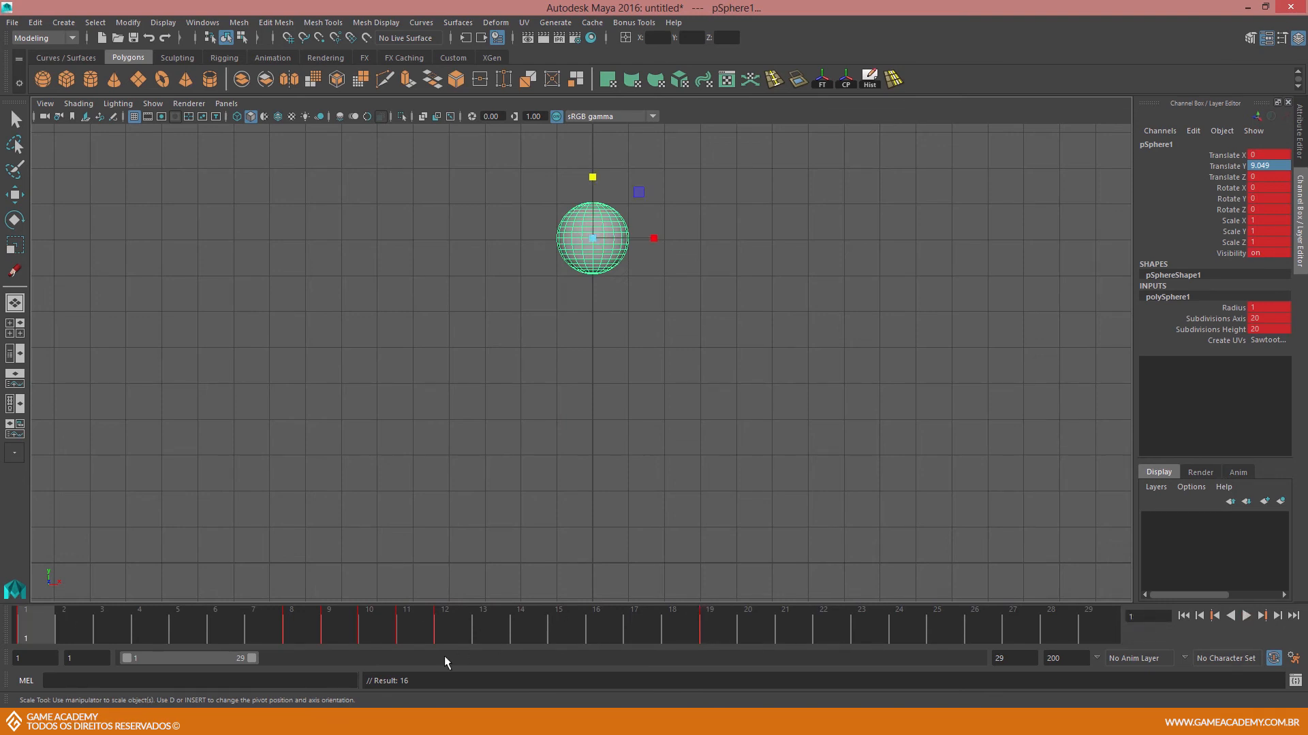
# Shorten the playback range to end at frame 19 and play the looping bounce, then stop it
pyautogui.moveTo(251, 659); pyautogui.dragTo(206, 653)
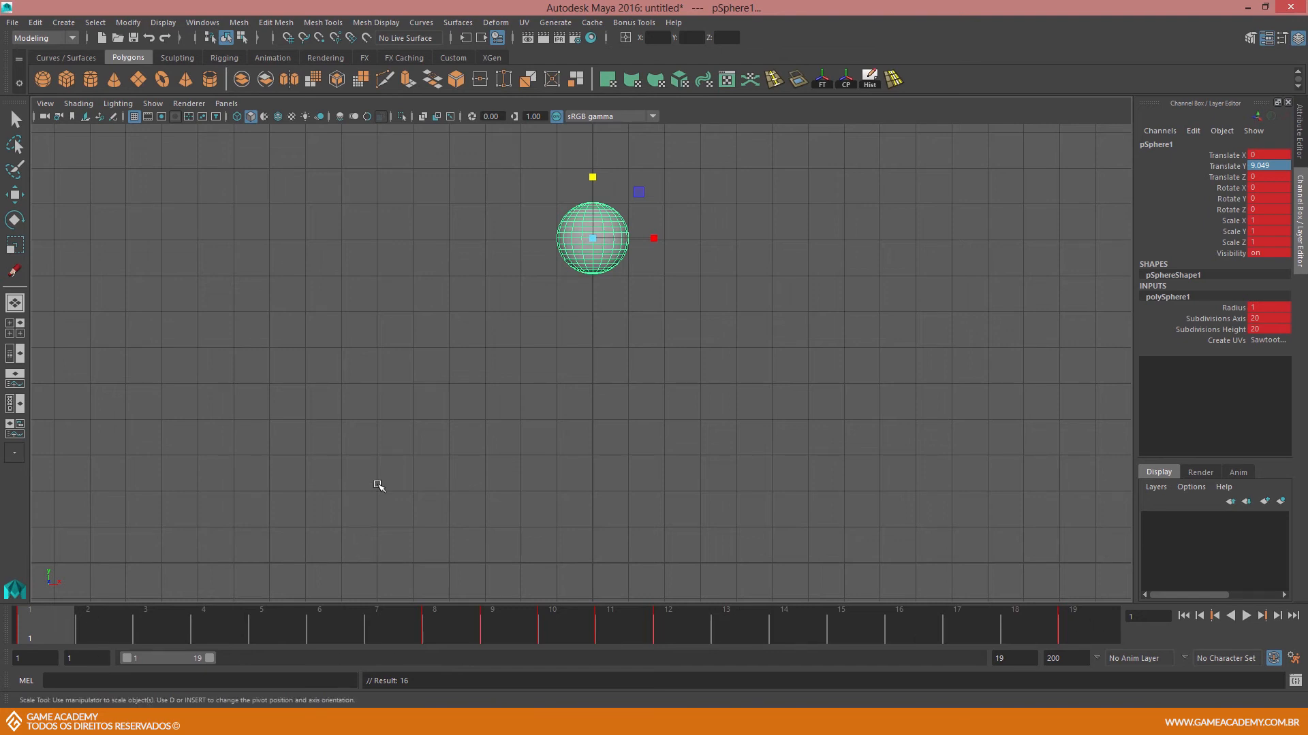
pyautogui.hotkey('alt', 'v')
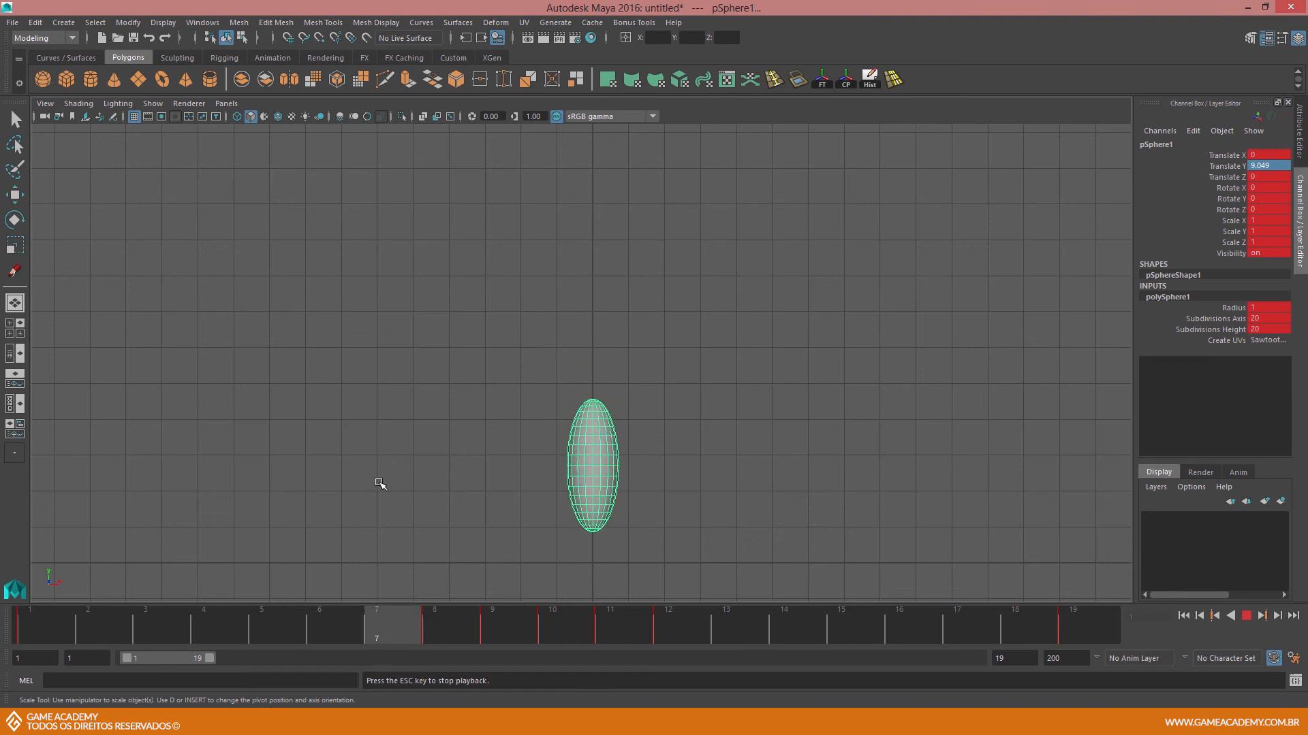
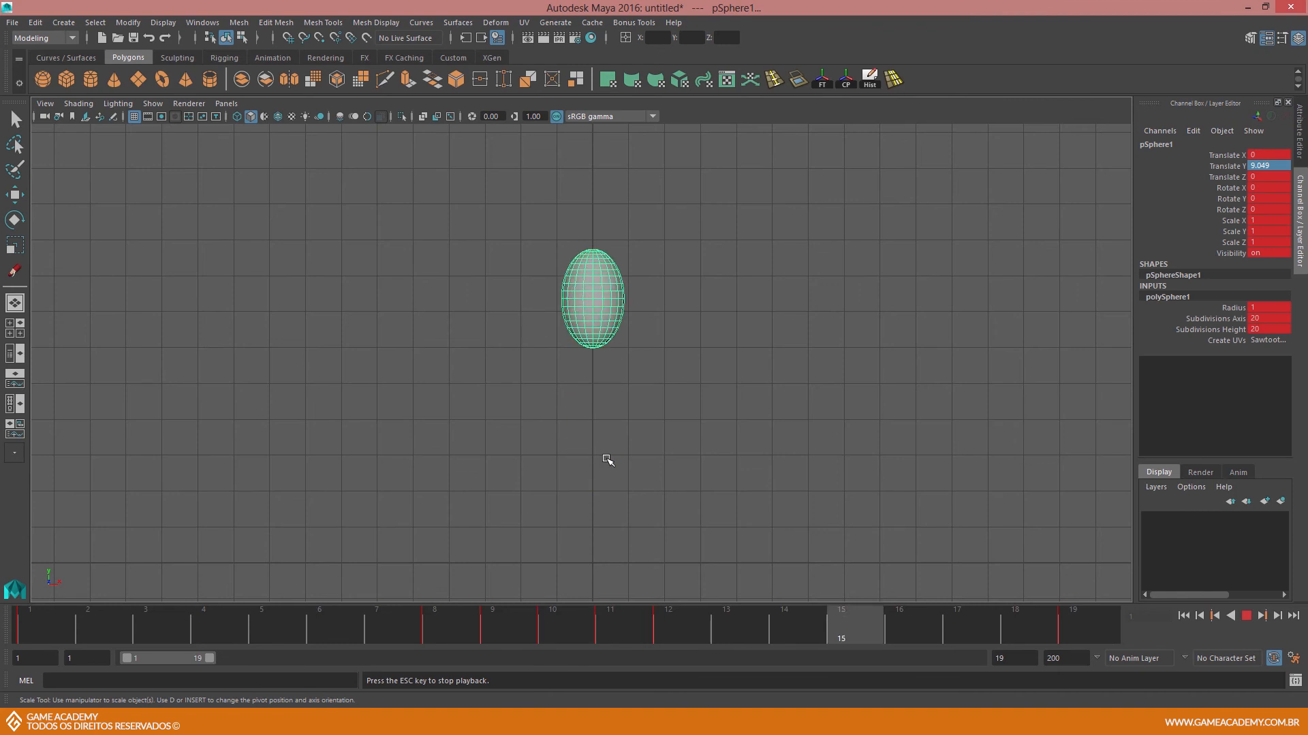
pyautogui.press('Escape')
# Scrub through the bounce to examine the poses around frames 8 to 12 and the gradual stretching between frames 1 and 7
pyautogui.click(42, 629)
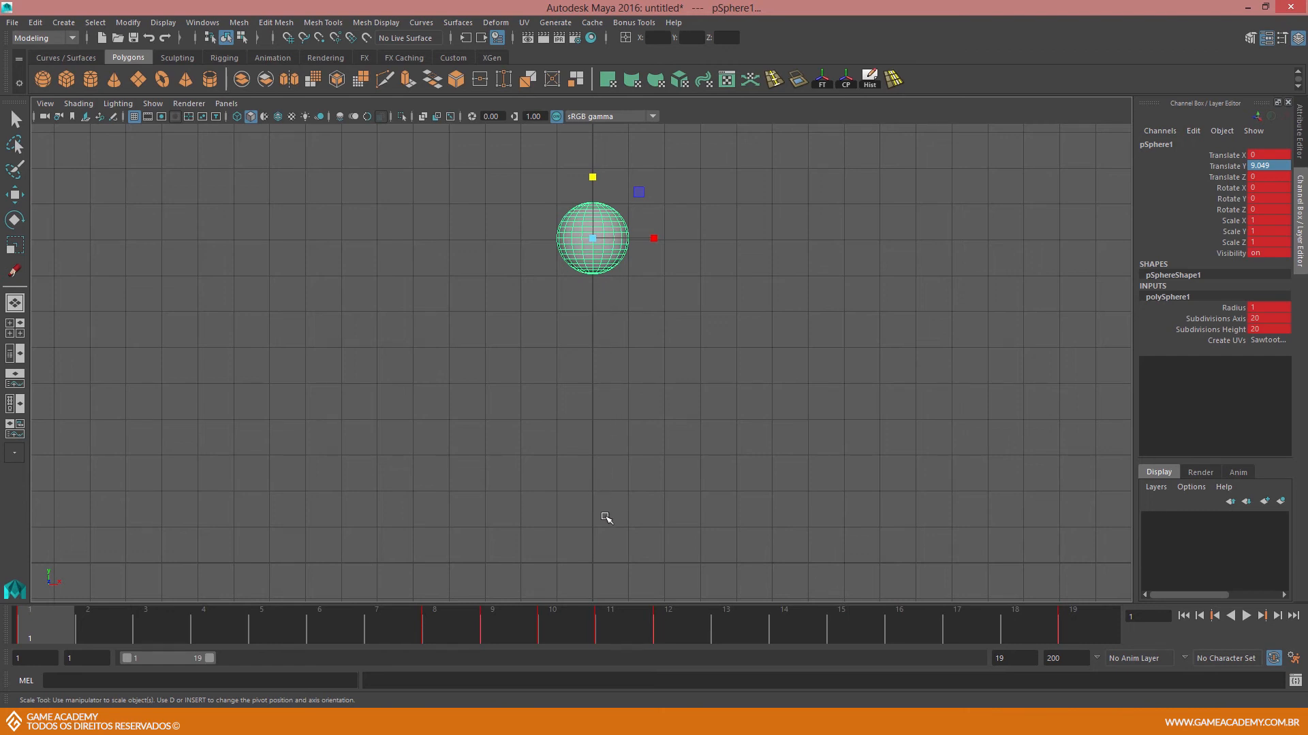
pyautogui.moveTo(447, 621); pyautogui.dragTo(675, 621)
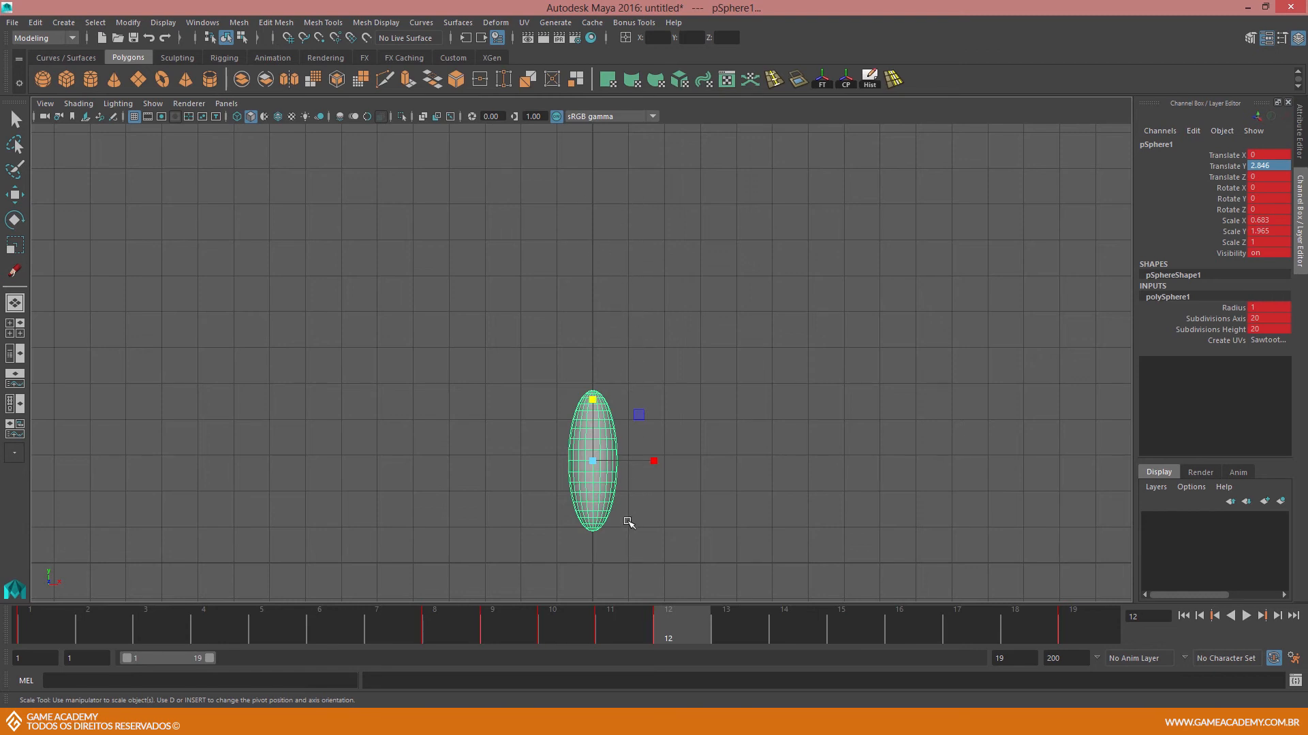
pyautogui.click(46, 623)
pyautogui.moveTo(58, 622); pyautogui.dragTo(377, 617)
pyautogui.press('r')
pyautogui.moveTo(54, 622); pyautogui.dragTo(145, 623)
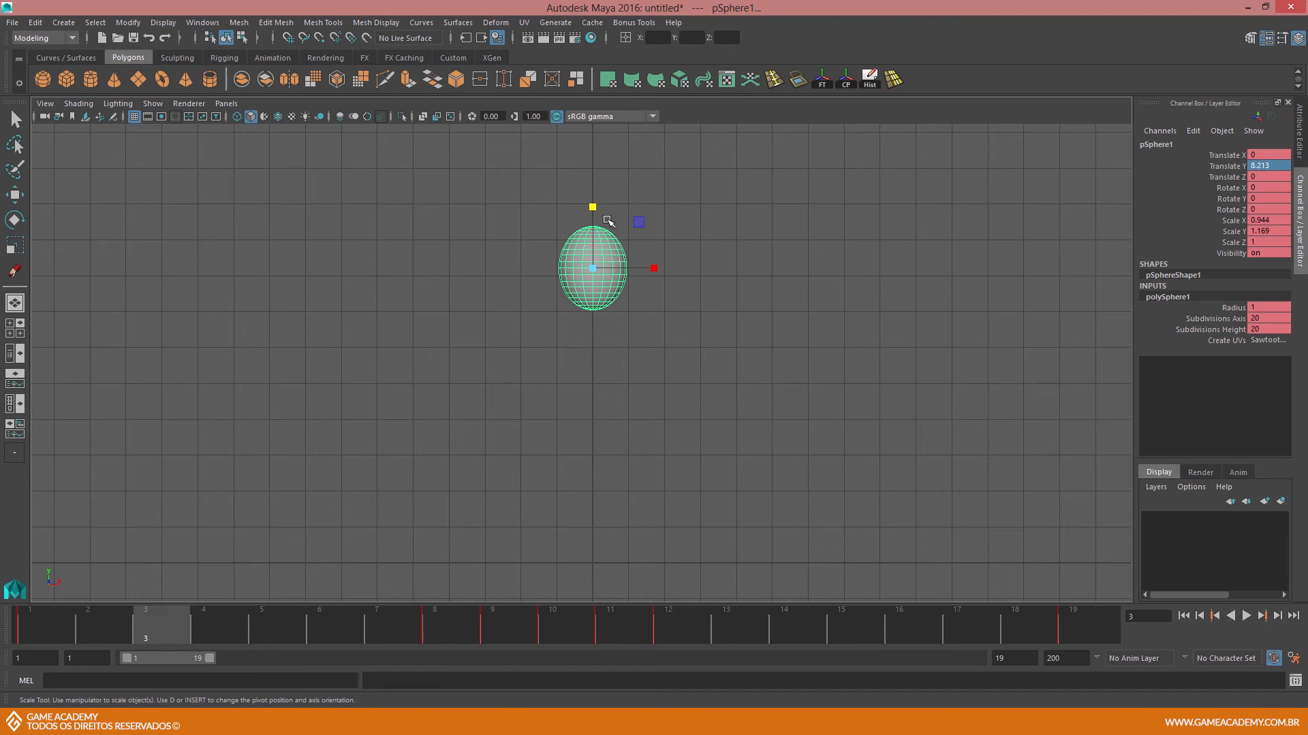
pyautogui.moveTo(52, 619); pyautogui.dragTo(265, 629)
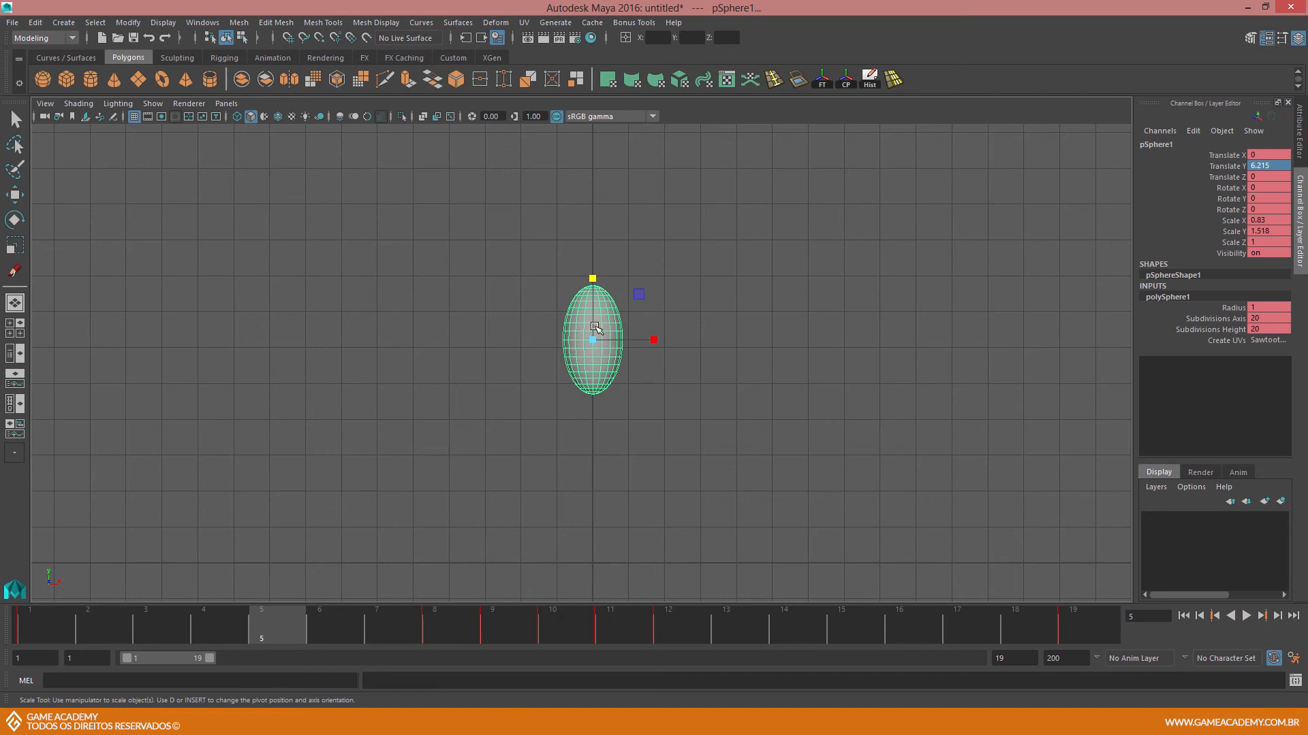
# Scrub between frames 1 and 5 to examine how the sphere's stretch builds up at the start of the fall
pyautogui.moveTo(269, 623)
pyautogui.mouseDown()
pyautogui.moveTo(55, 623)
pyautogui.moveTo(261, 619)
pyautogui.mouseUp()
pyautogui.click(43, 621)
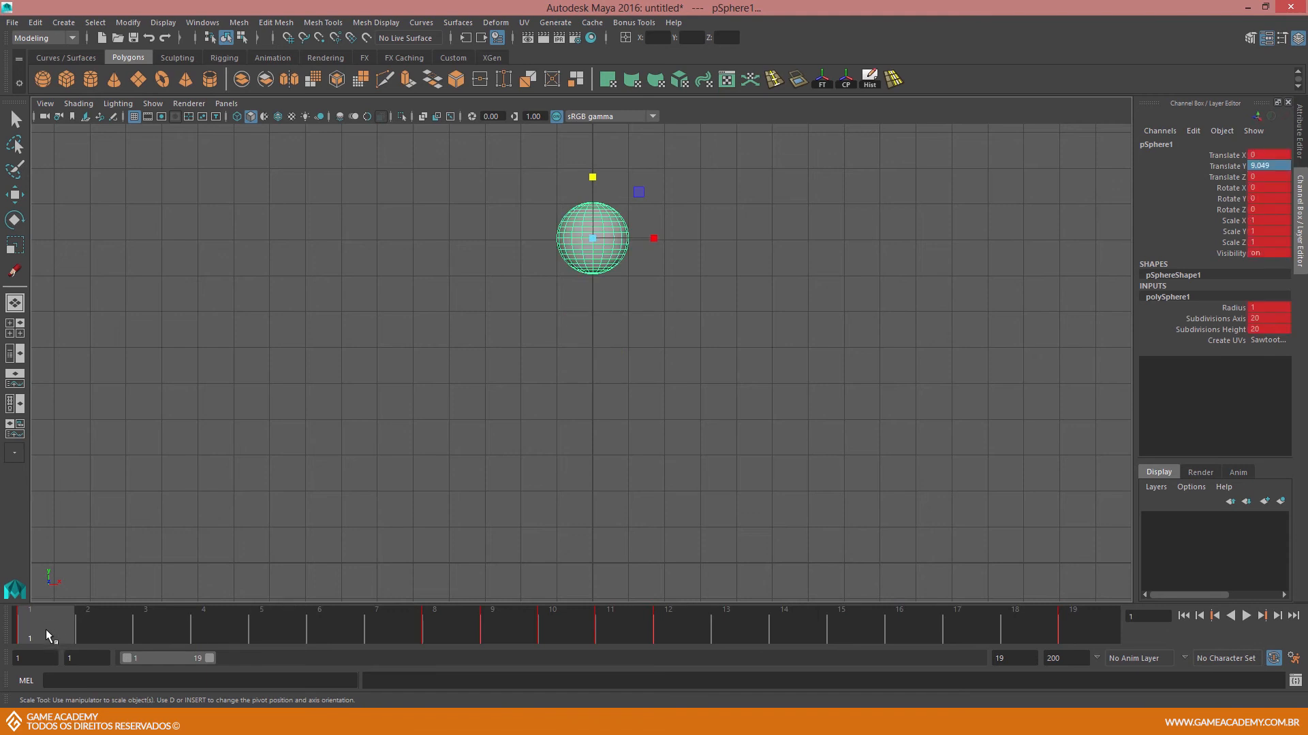
pyautogui.moveTo(50, 624); pyautogui.dragTo(143, 622)
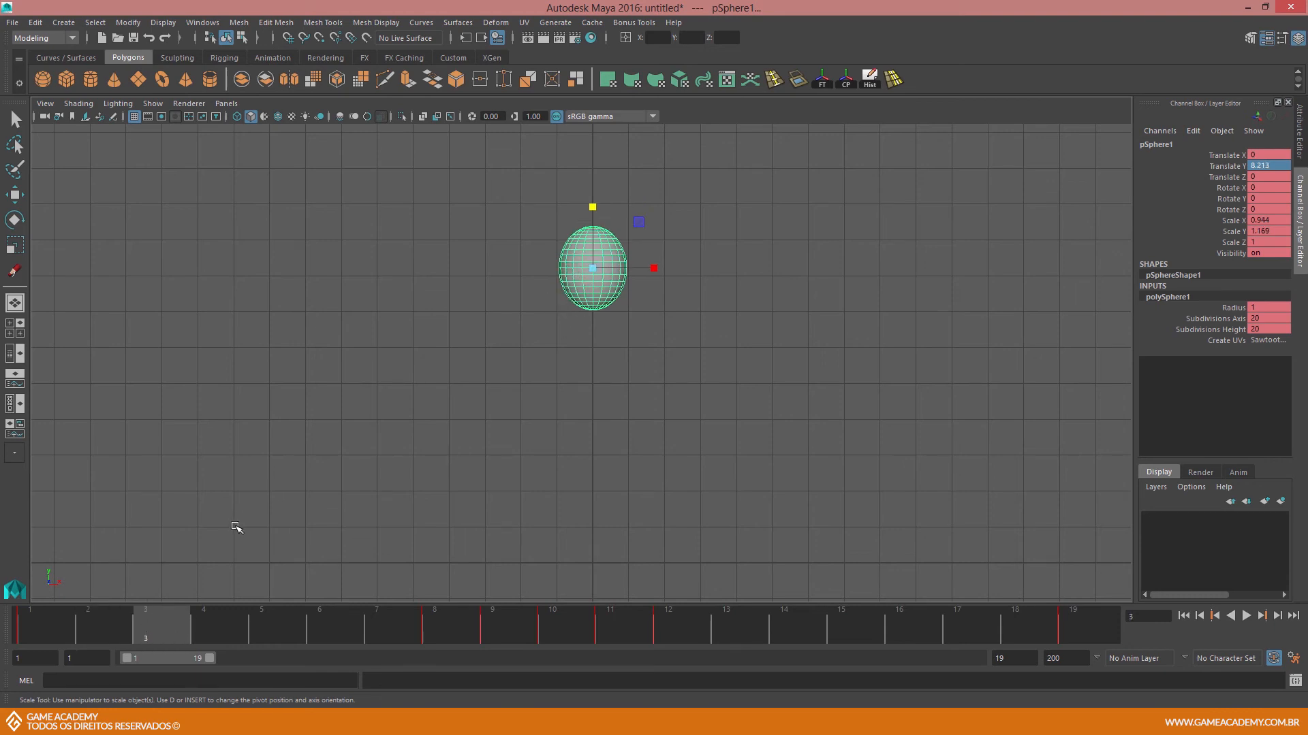
pyautogui.click(213, 624)
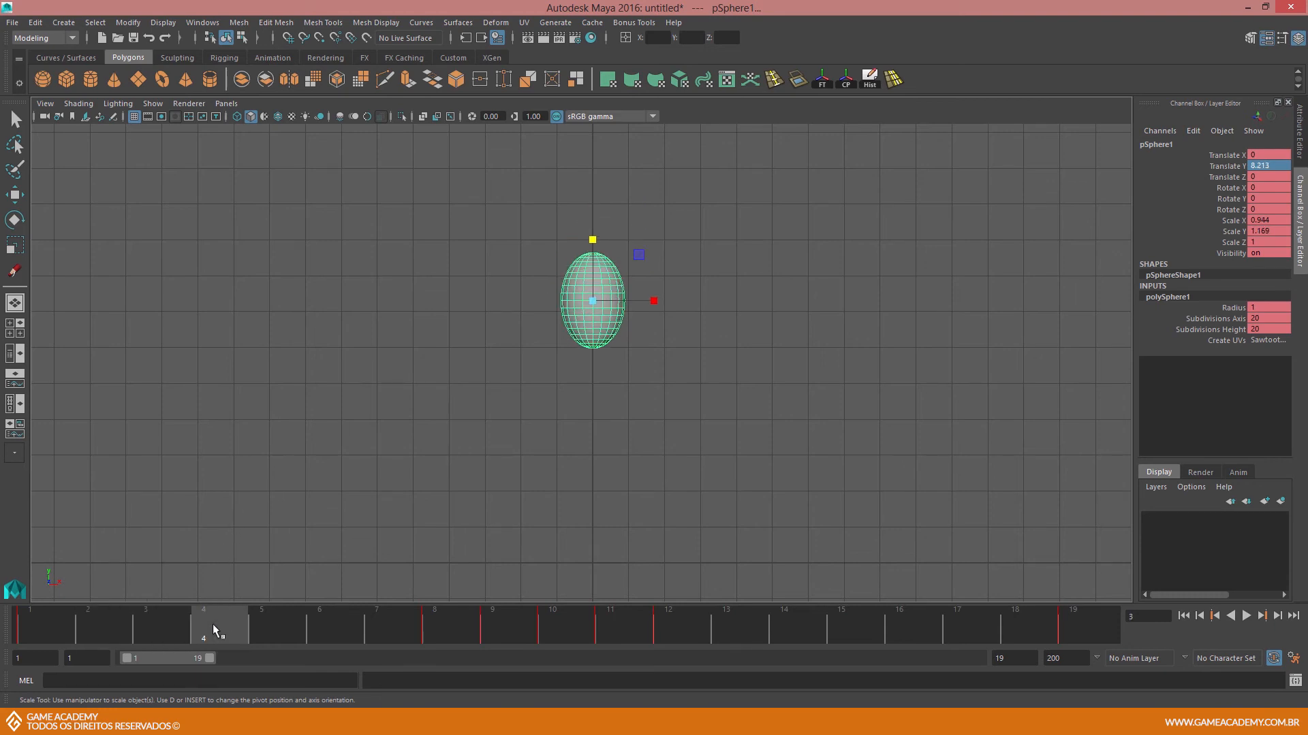
pyautogui.click(264, 626)
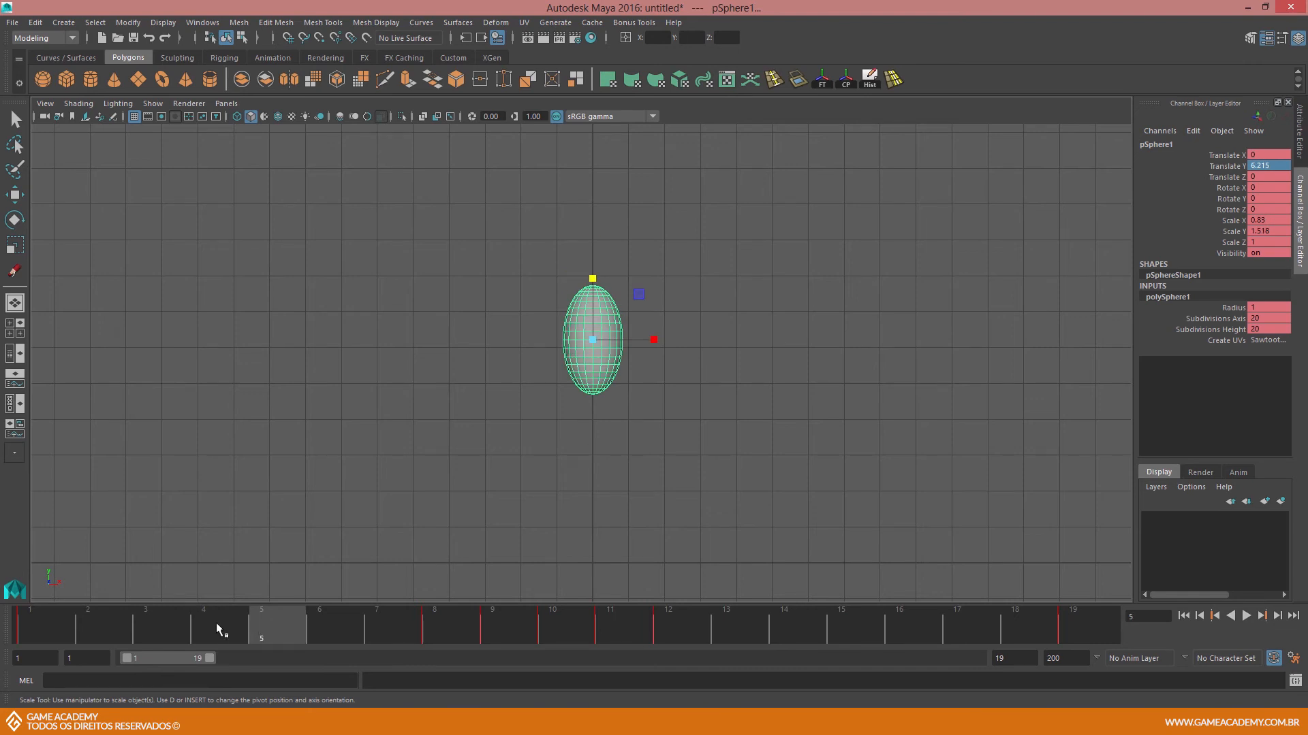
pyautogui.moveTo(44, 622)
pyautogui.mouseDown()
pyautogui.moveTo(118, 624)
pyautogui.moveTo(60, 615)
pyautogui.mouseUp()
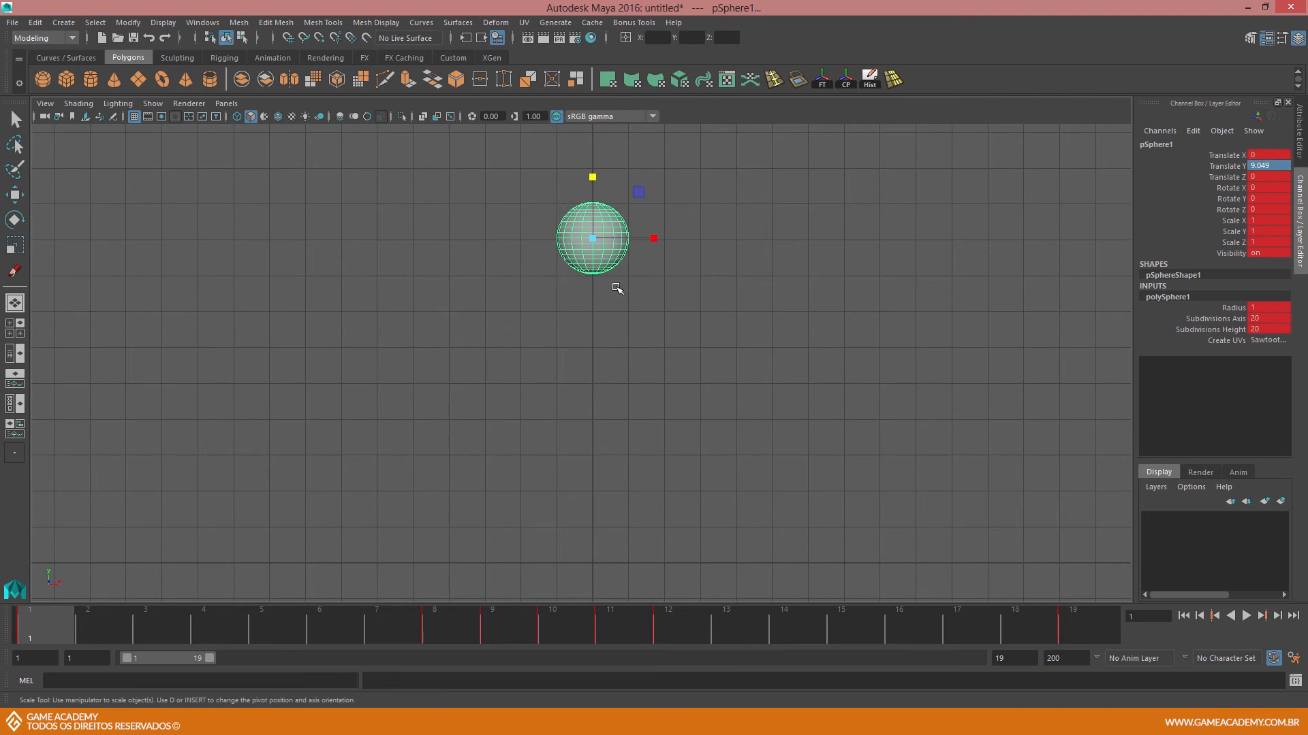
# At frame 5, reset the sphere's Scale X, Y and Z to 1
pyautogui.click(262, 626)
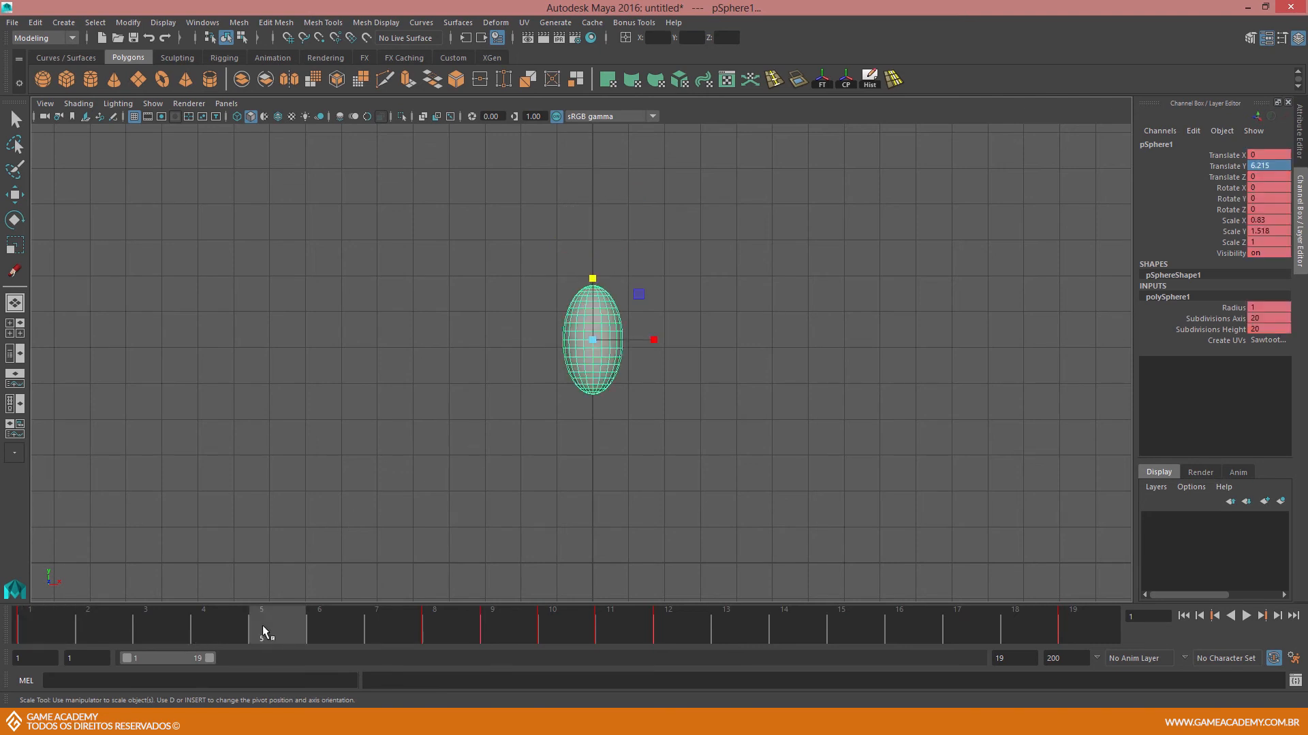
pyautogui.click(1264, 220)
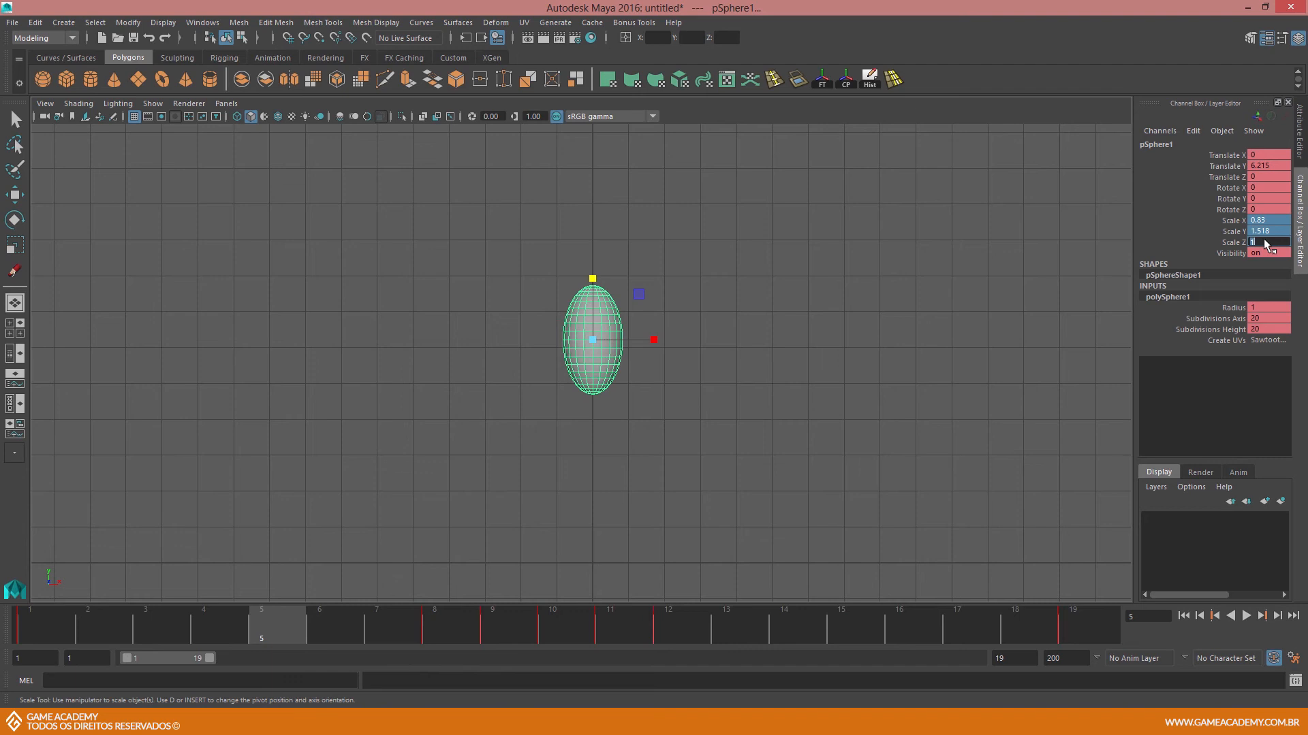
pyautogui.write('1')
pyautogui.press('Return')
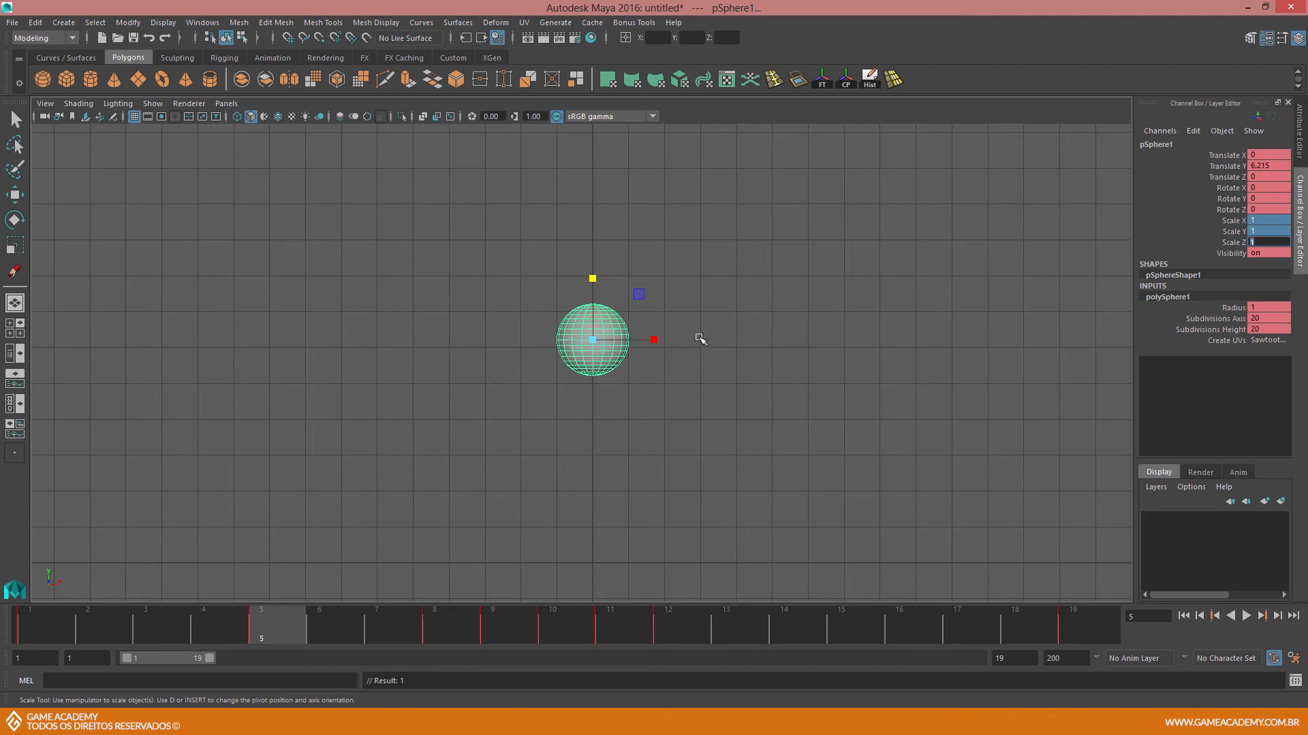
# Move the sphere up at frame 5 to a Translate Y of about 8.416
pyautogui.press('w')
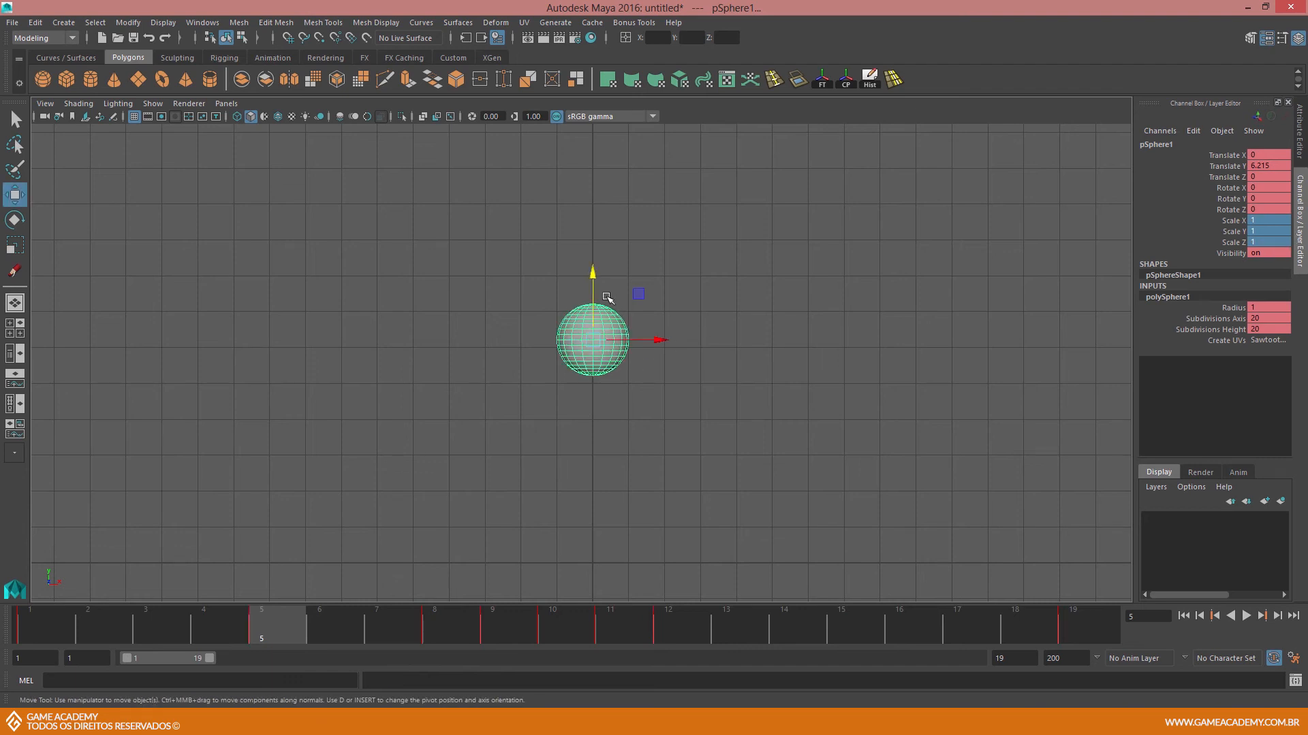
pyautogui.click(585, 251)
pyautogui.hotkey('ctrl', 'z')
pyautogui.moveTo(592, 270); pyautogui.dragTo(593, 195)
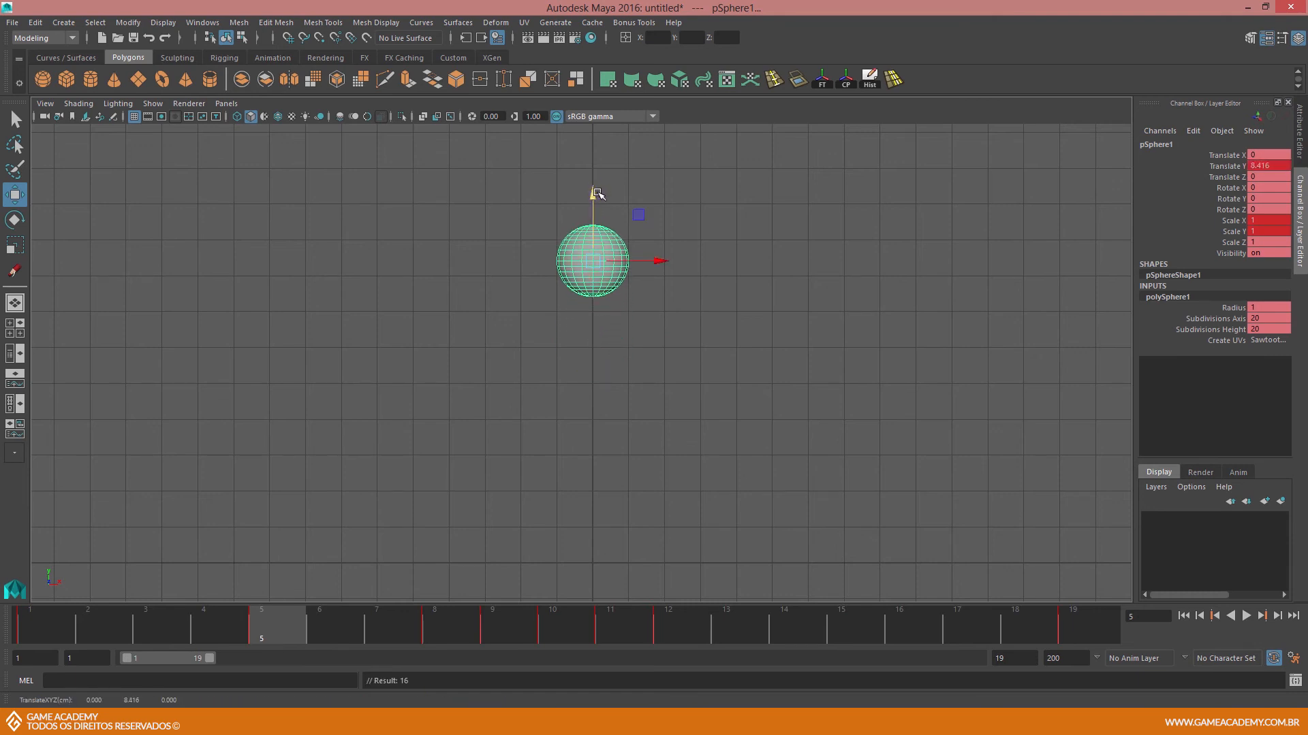
# Stretch the sphere slightly at frame 5, scaling it to about 1.159 in Y and 0.975 in X
pyautogui.press('r')
pyautogui.moveTo(595, 199); pyautogui.dragTo(594, 194)
pyautogui.moveTo(655, 261); pyautogui.dragTo(652, 261)
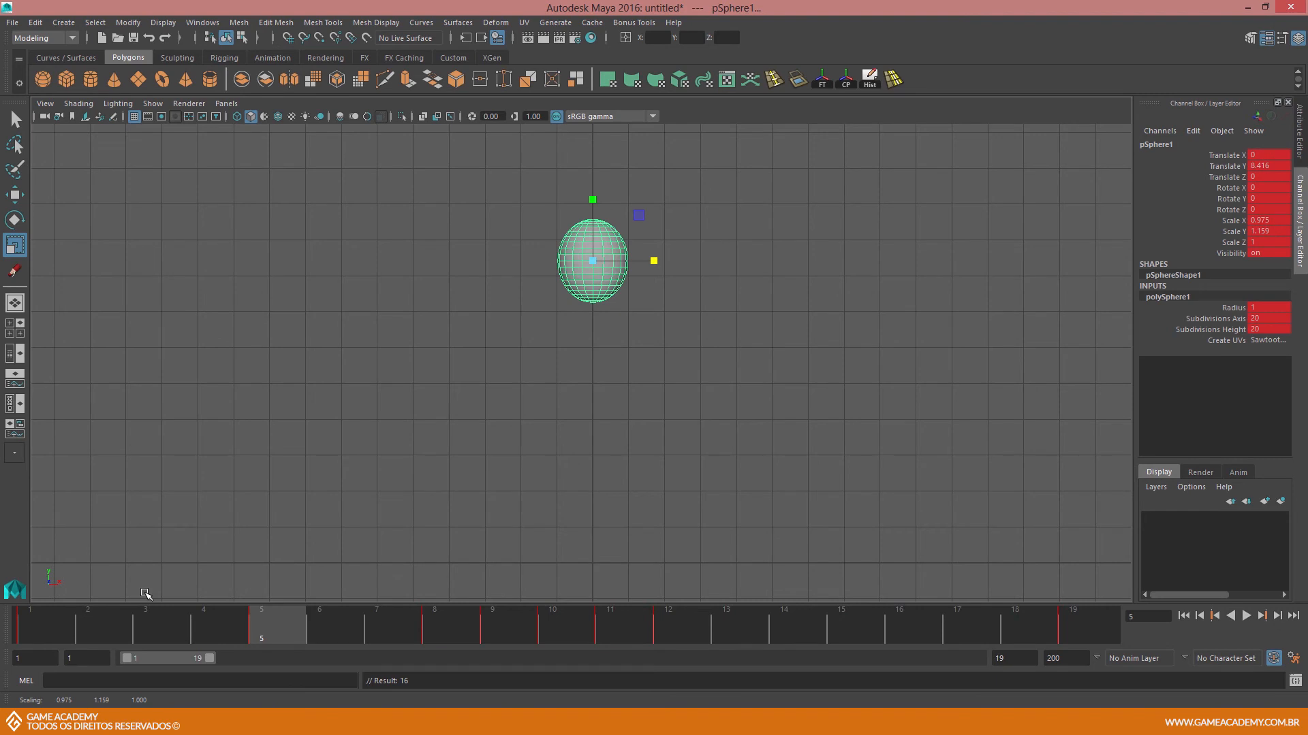
# Compare the poses at frames 1 and 5, and reduce the frame 5 Scale Y to about 1.086
pyautogui.click(54, 627)
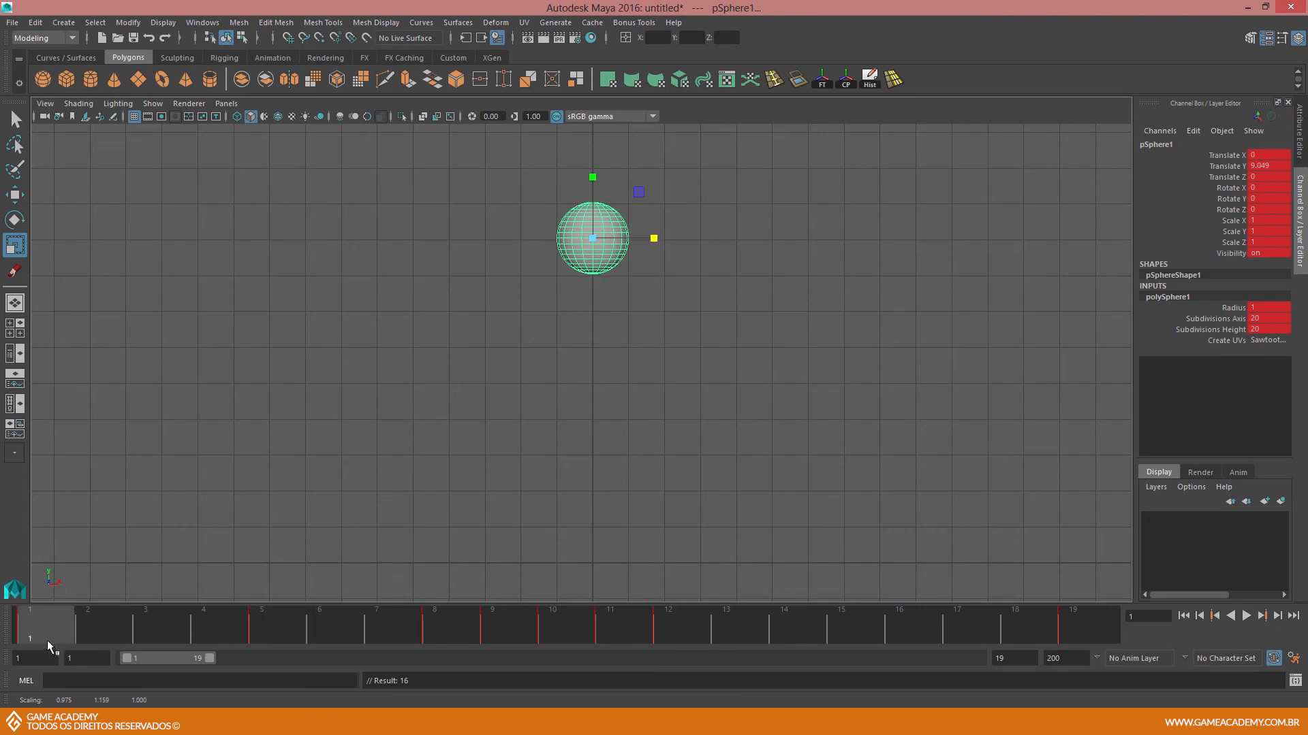
pyautogui.click(271, 625)
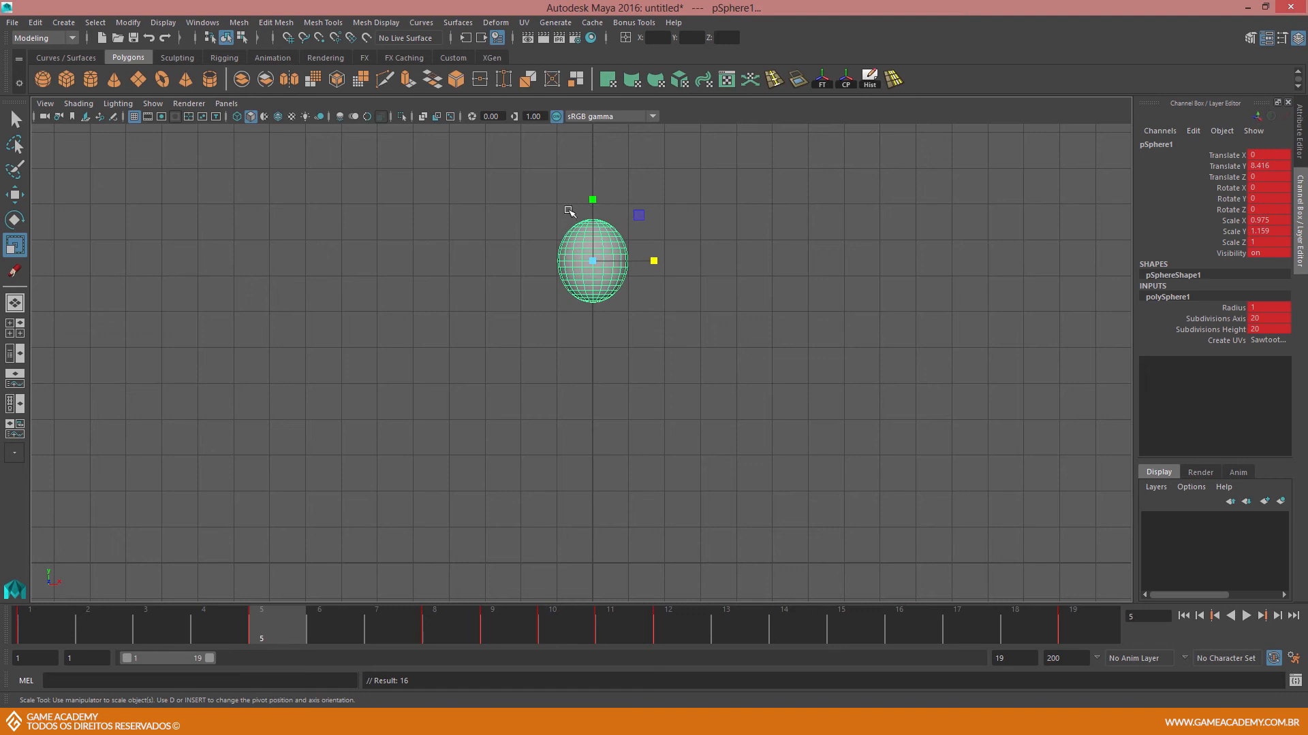
pyautogui.press('q')
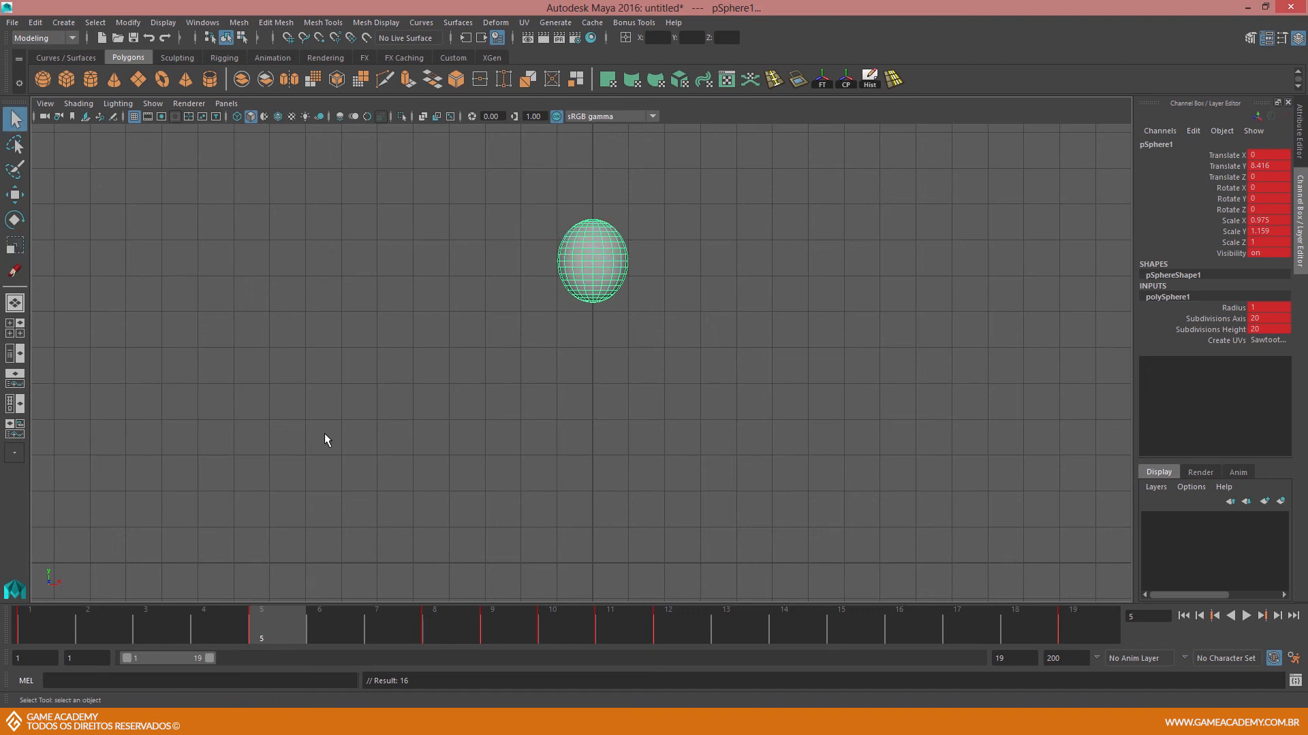
pyautogui.moveTo(53, 622); pyautogui.dragTo(263, 616)
pyautogui.press('r')
pyautogui.moveTo(593, 198); pyautogui.dragTo(594, 204)
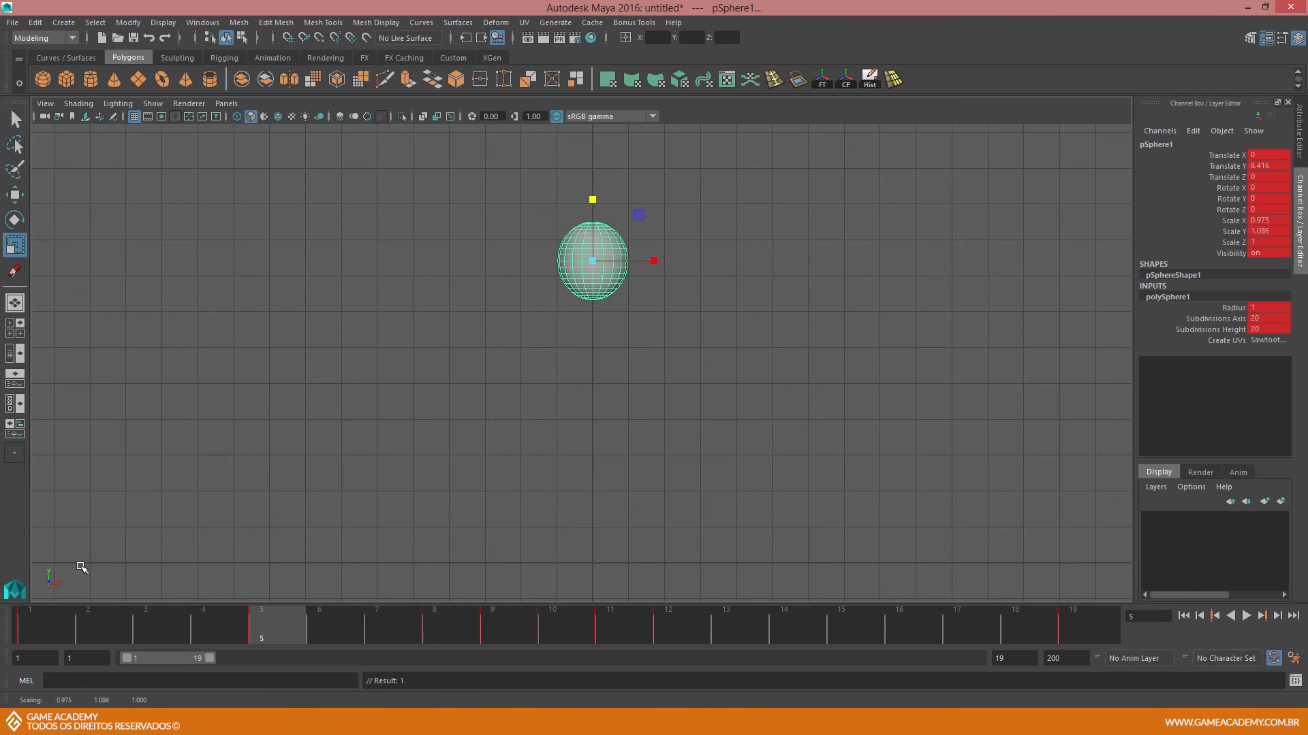
# Play the bounce and scrub frames 1 to 8 to examine the slower start and stronger stretch of the fall, returning to frame 1
pyautogui.moveTo(38, 627)
pyautogui.mouseDown()
pyautogui.moveTo(265, 611)
pyautogui.moveTo(48, 627)
pyautogui.moveTo(155, 618)
pyautogui.mouseUp()
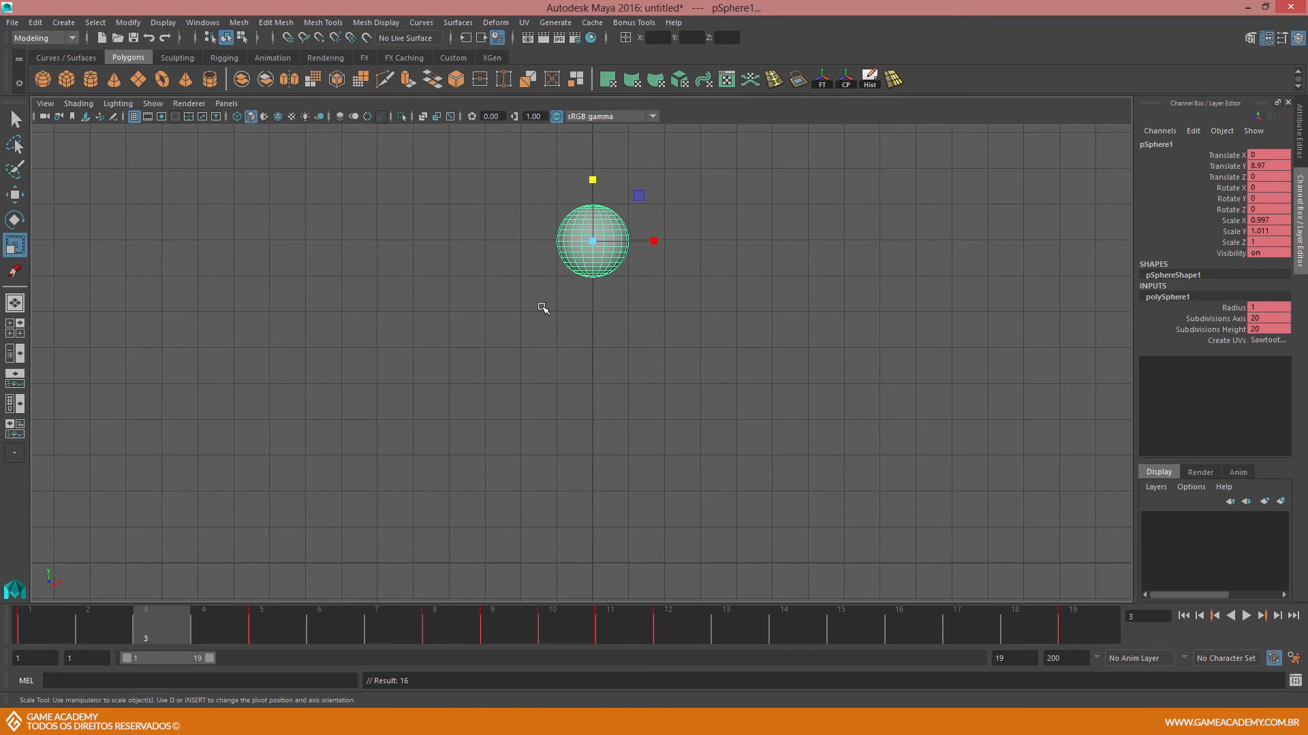
pyautogui.click(275, 622)
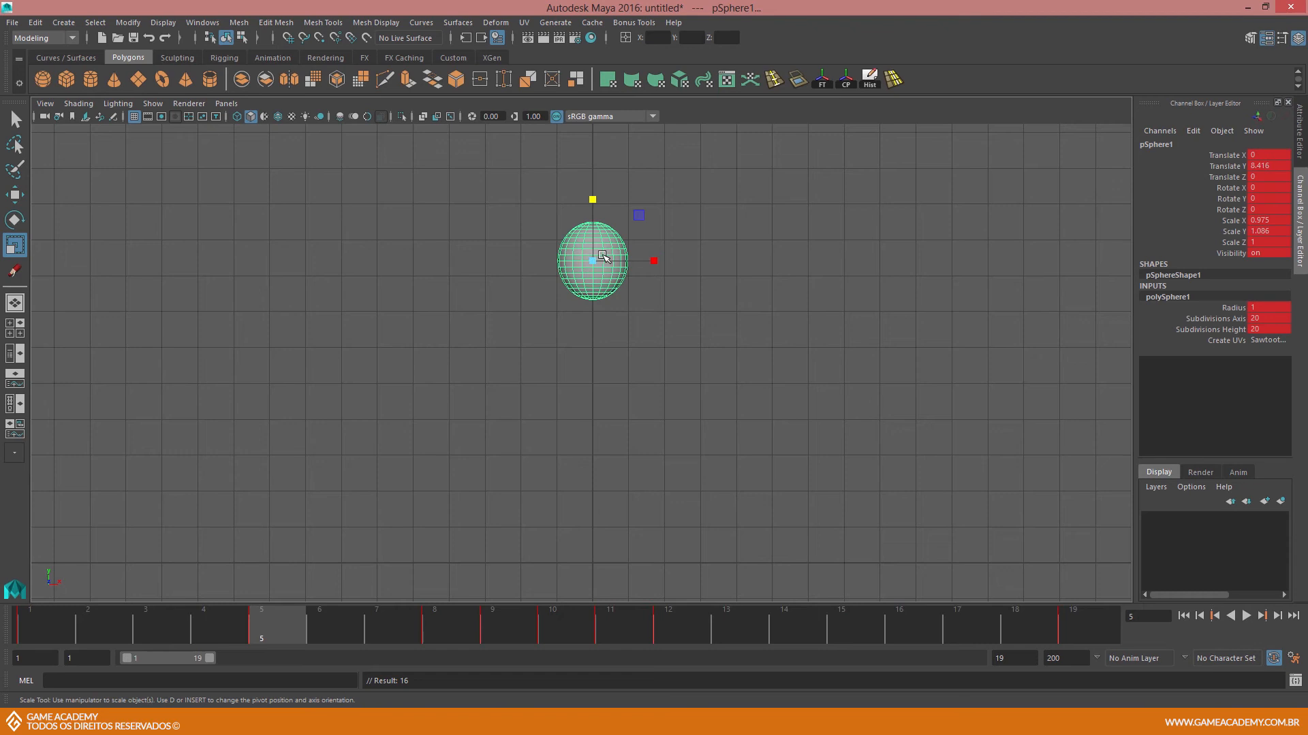
pyautogui.hotkey('alt', 'v')
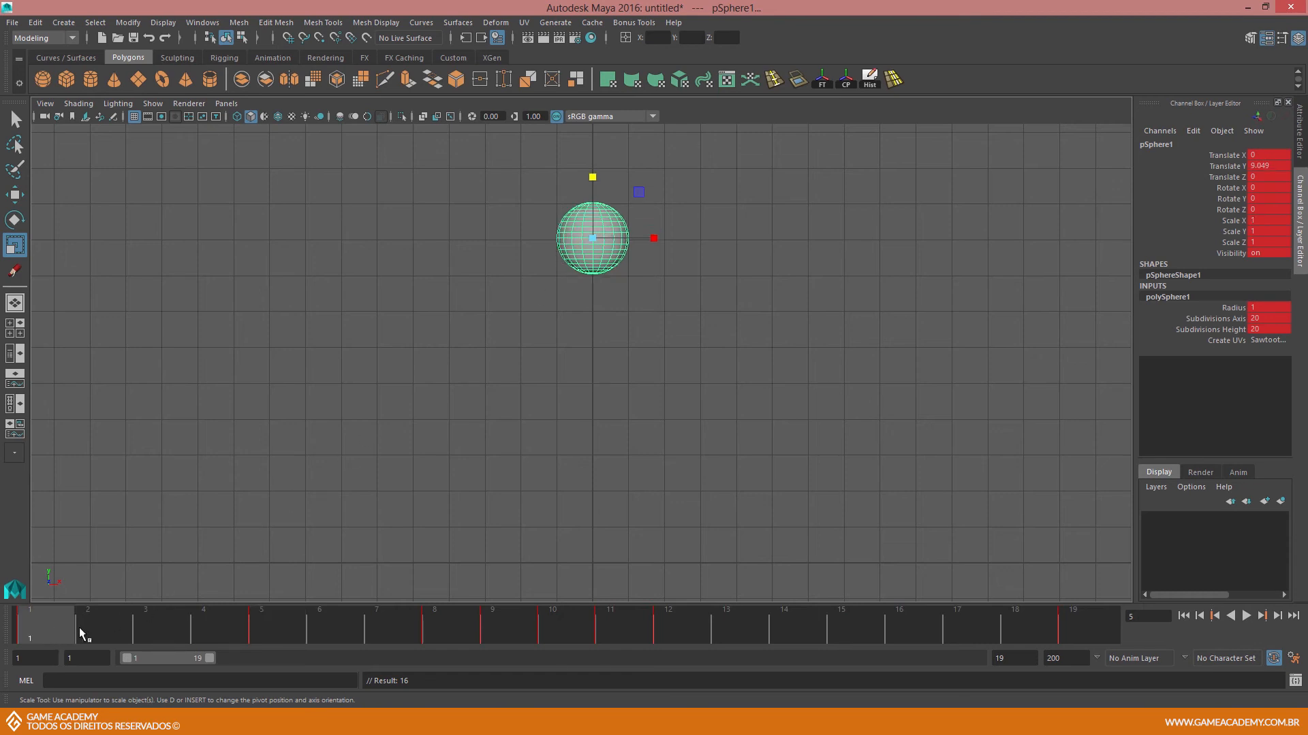
pyautogui.moveTo(242, 623); pyautogui.dragTo(284, 617)
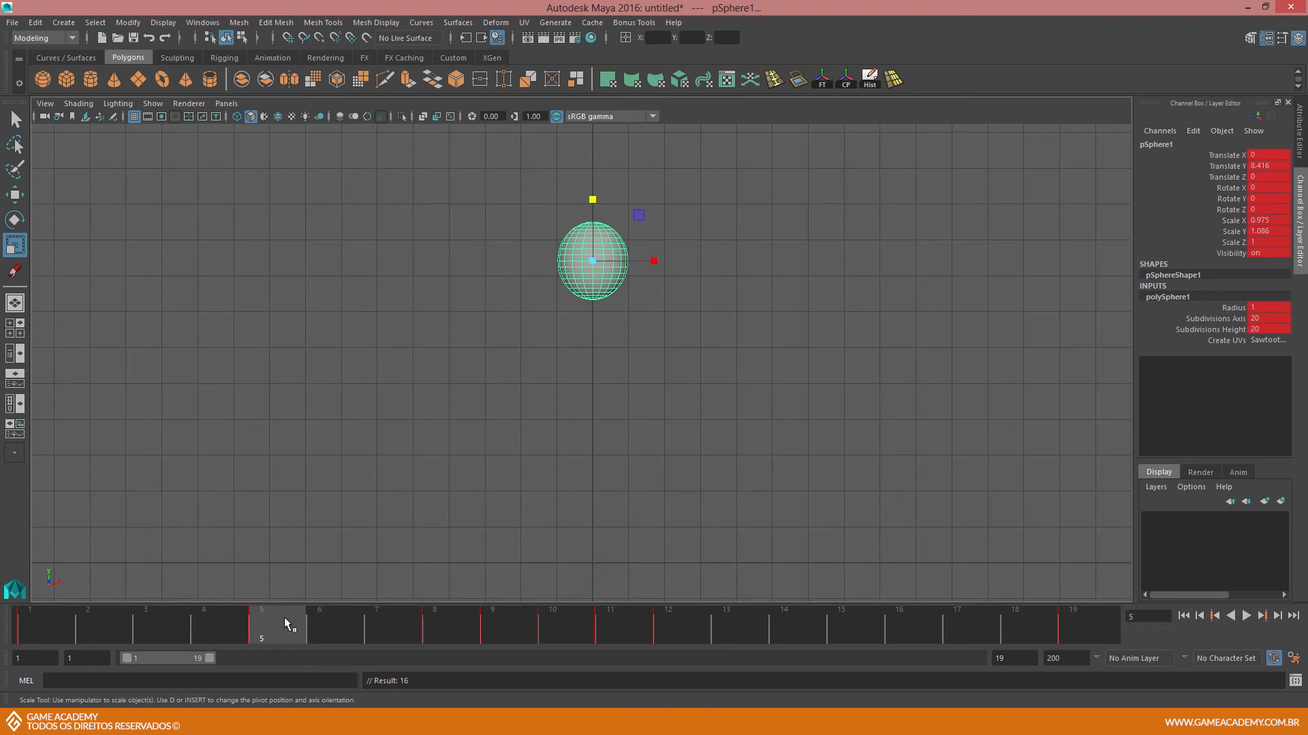
pyautogui.click(454, 623)
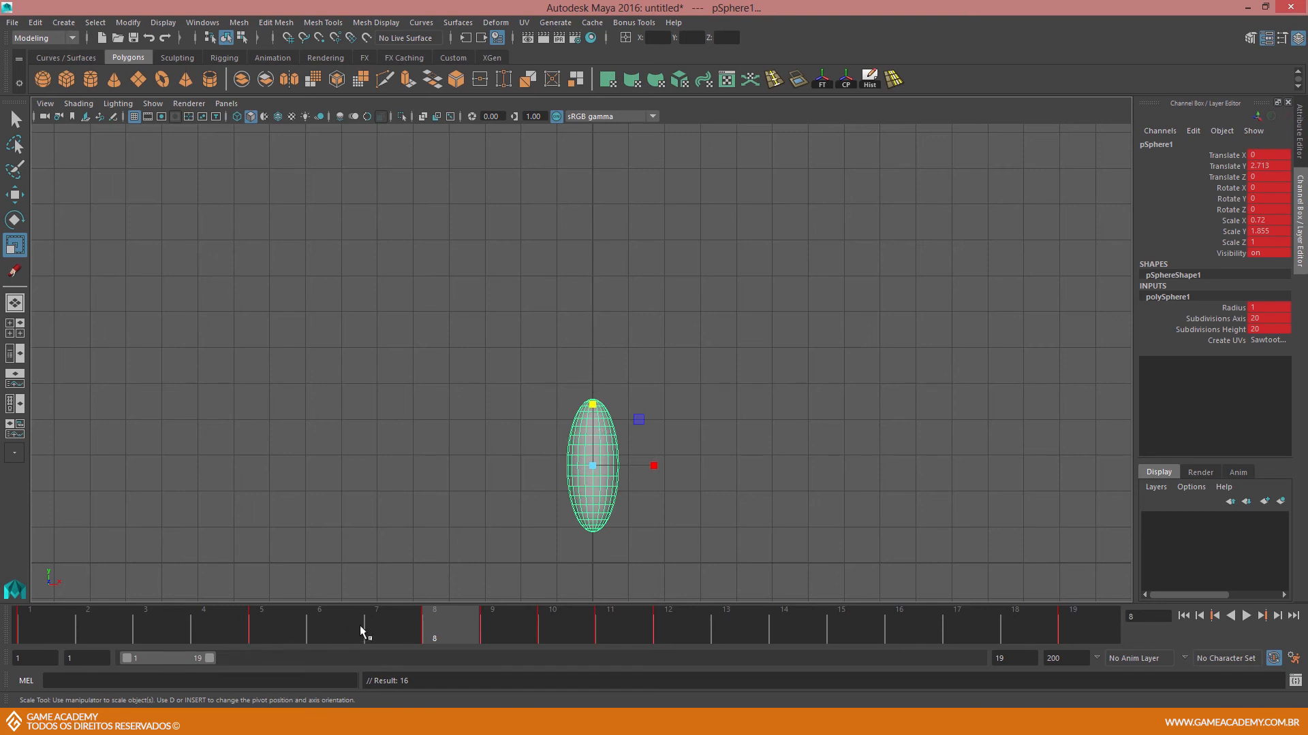
pyautogui.click(290, 628)
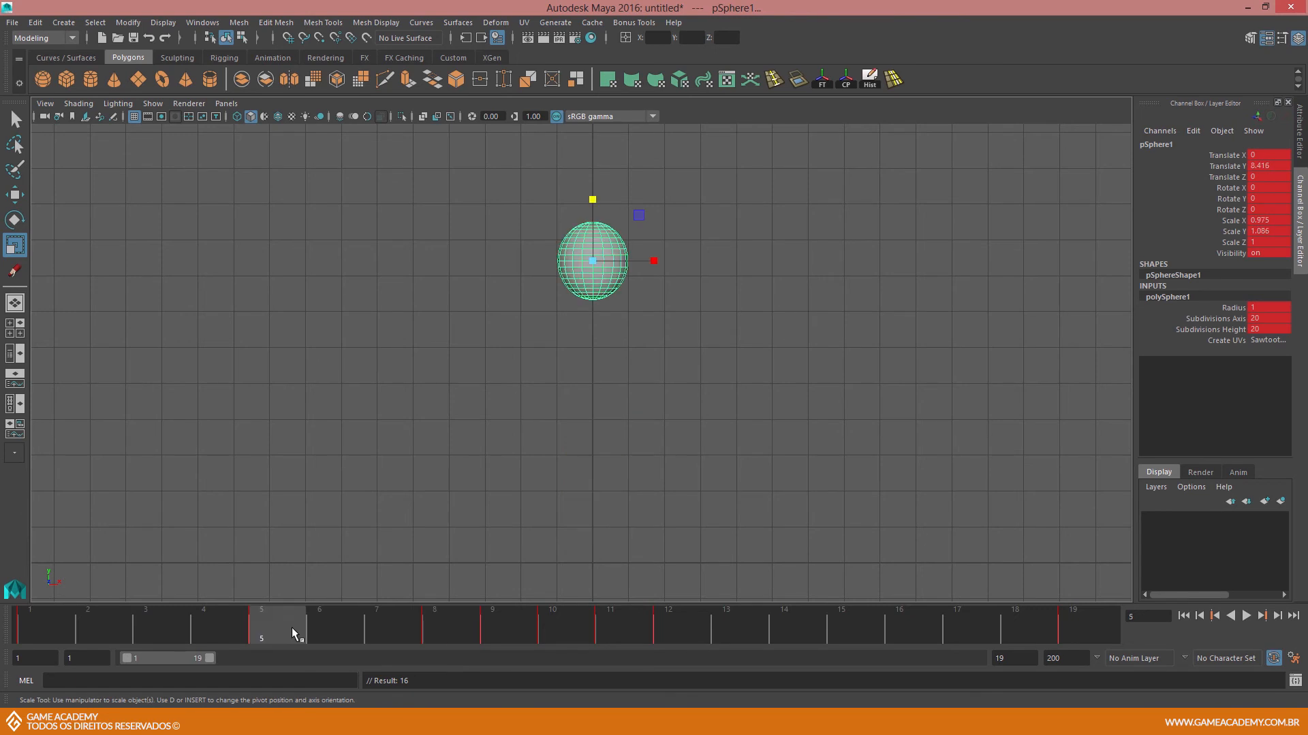
pyautogui.click(439, 621)
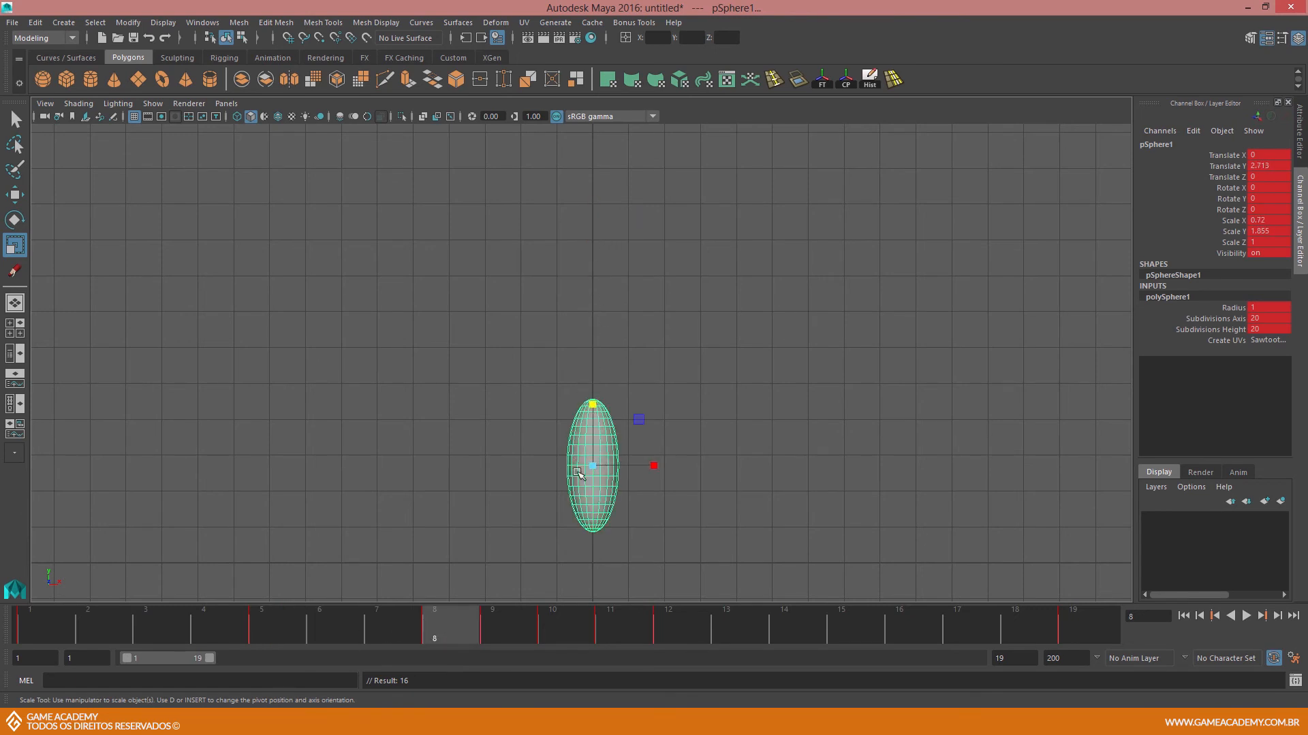
pyautogui.moveTo(266, 624); pyautogui.dragTo(55, 619)
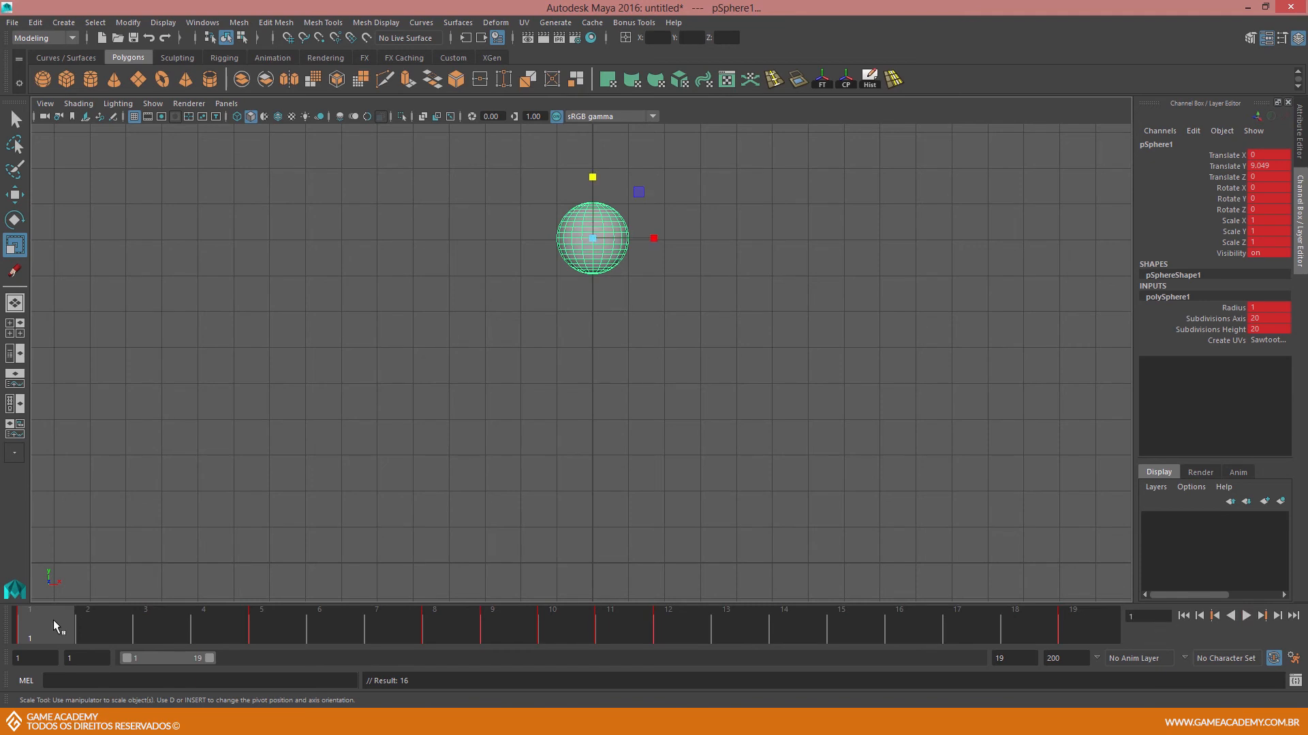
pyautogui.hotkey('alt', 'v')
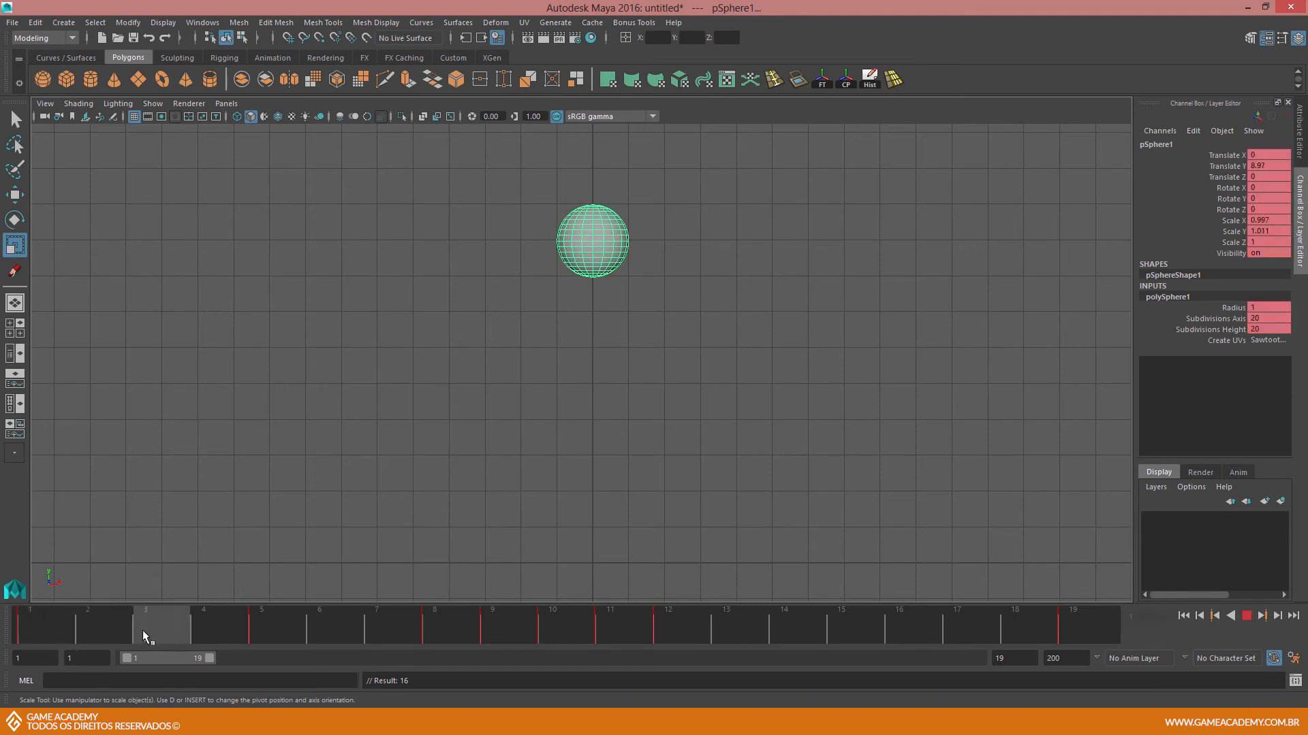
pyautogui.click(30, 624)
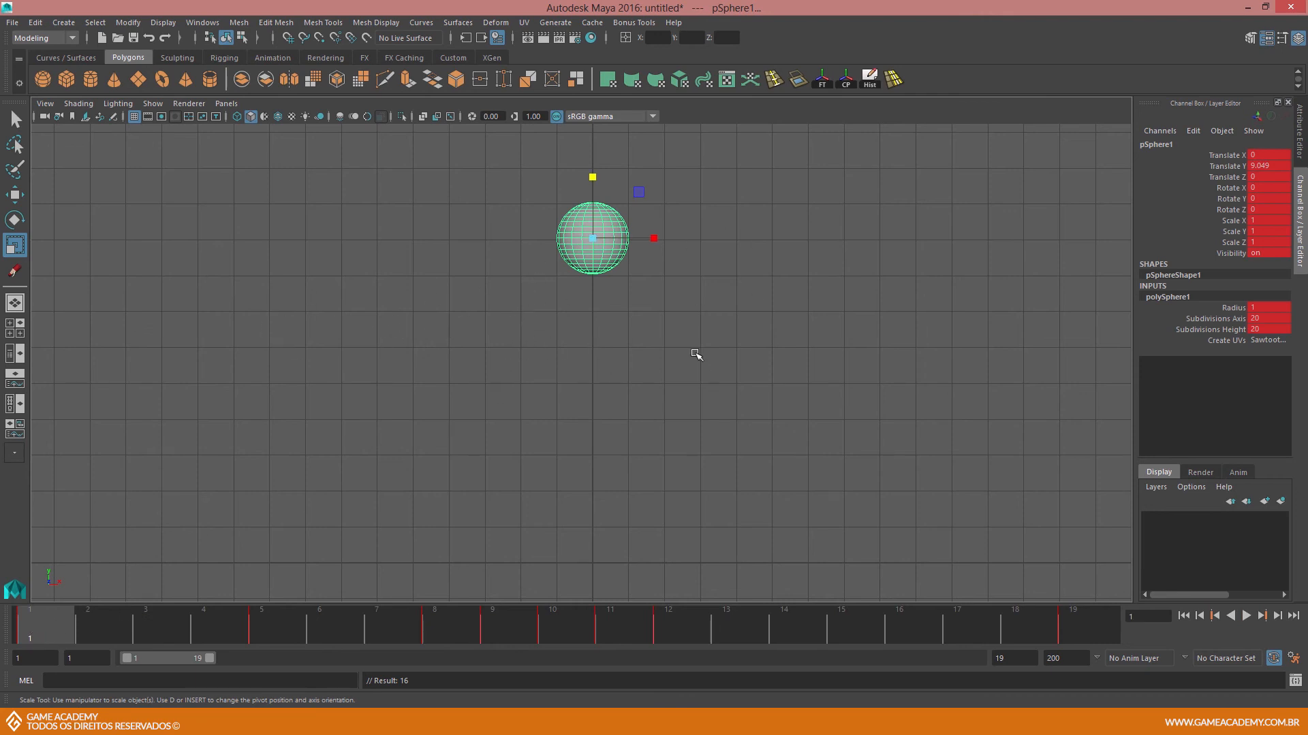
# Add a Grease Pencil frame at frame 1 and draw a red horizontal line joining a mark labelled A and CASA to a second mark
pyautogui.click(114, 118)
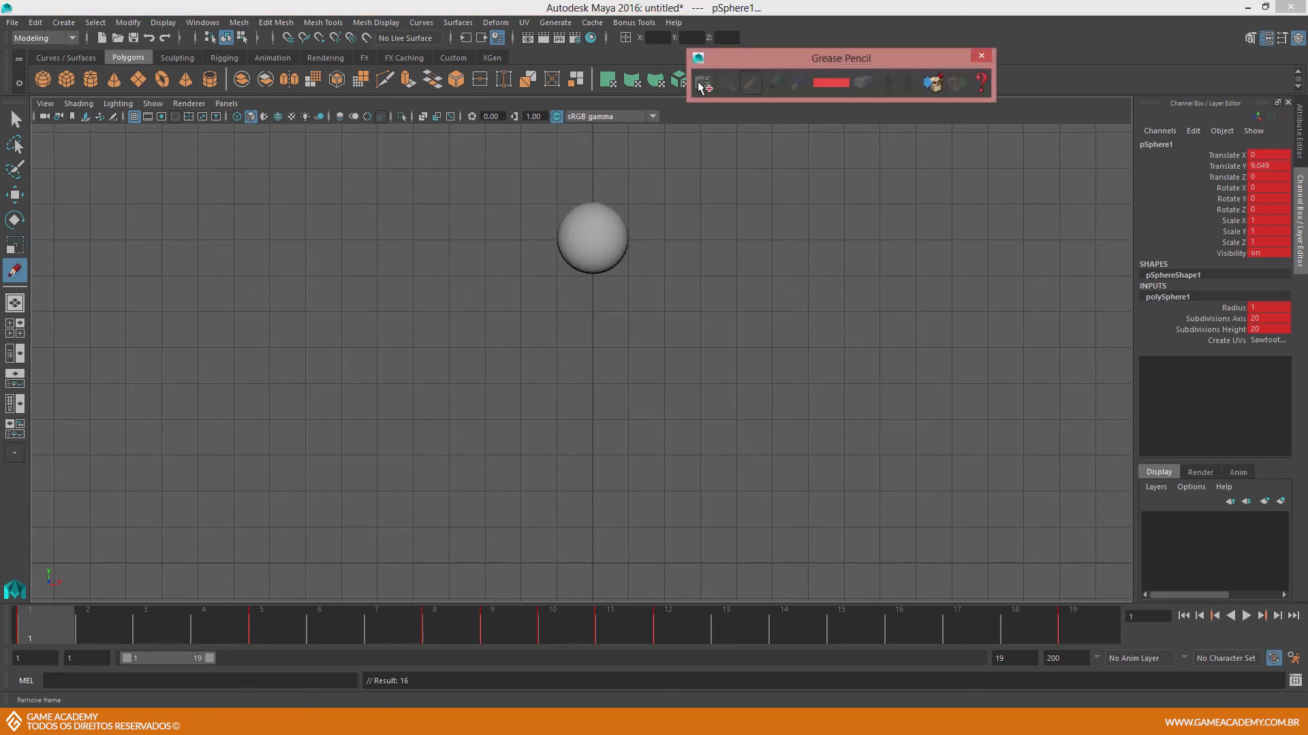
pyautogui.click(701, 85)
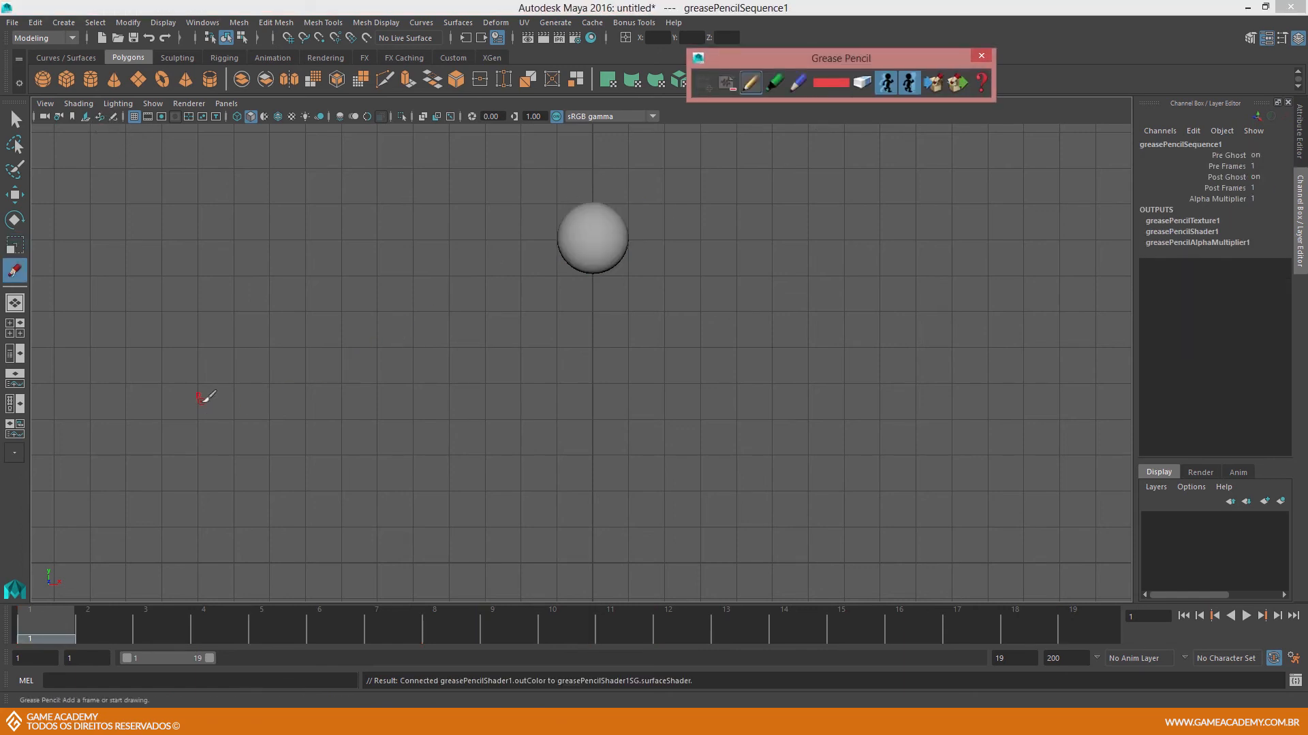
pyautogui.moveTo(222, 337); pyautogui.dragTo(216, 405)
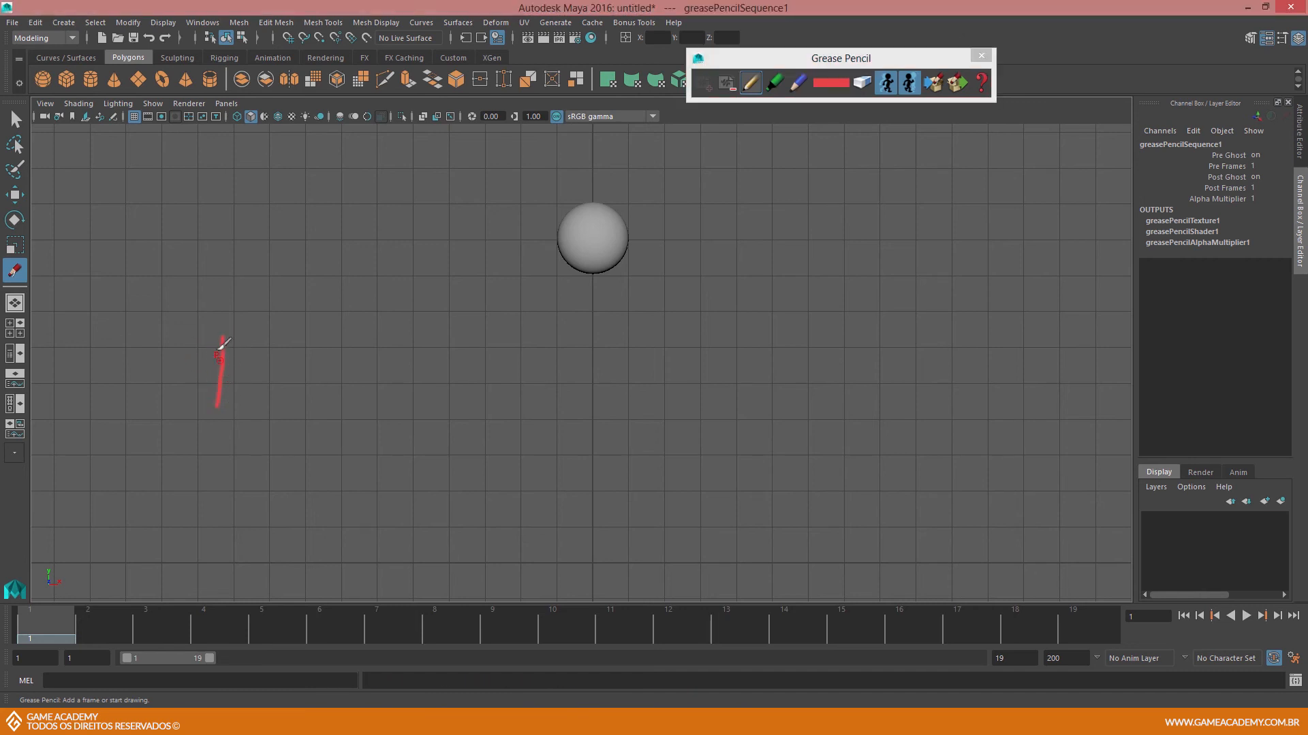
pyautogui.moveTo(226, 291); pyautogui.dragTo(235, 308)
pyautogui.moveTo(192, 428)
pyautogui.mouseDown()
pyautogui.moveTo(162, 441)
pyautogui.moveTo(241, 450)
pyautogui.mouseUp()
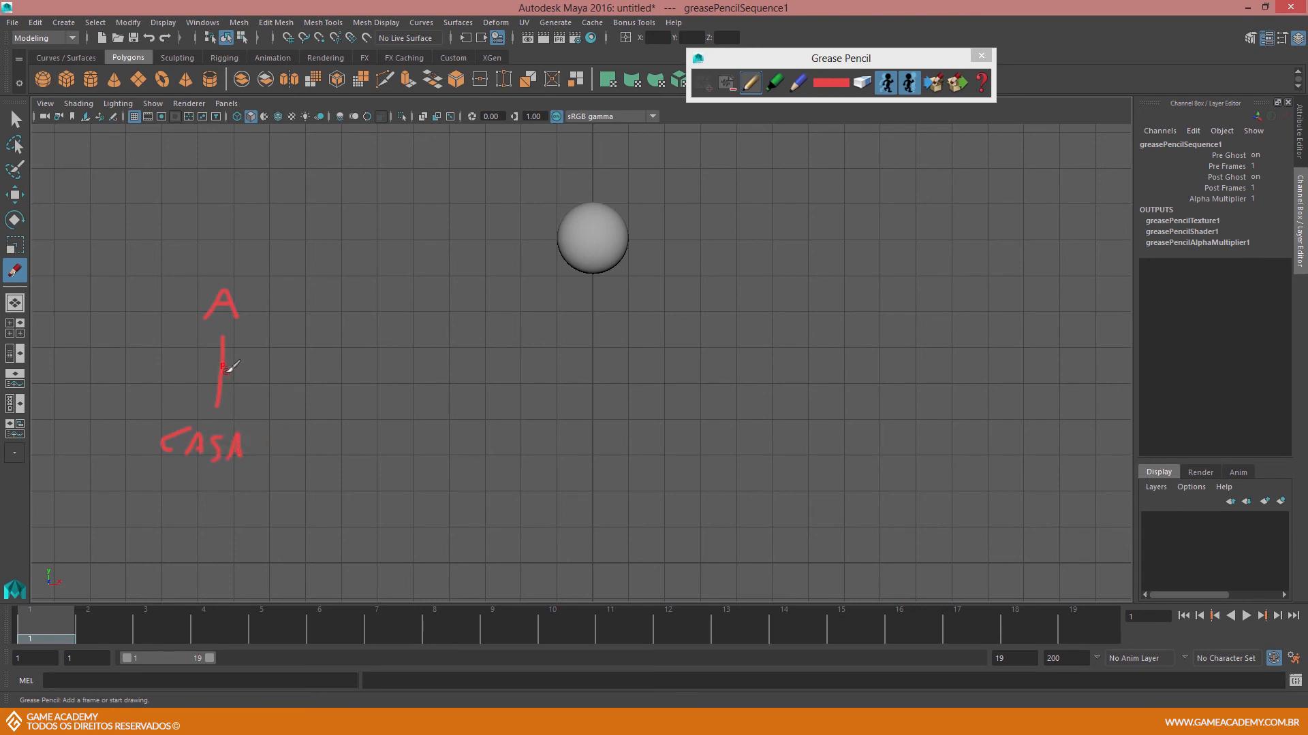
pyautogui.moveTo(222, 369)
pyautogui.mouseDown()
pyautogui.moveTo(443, 372)
pyautogui.moveTo(461, 383)
pyautogui.moveTo(461, 407)
pyautogui.mouseUp()
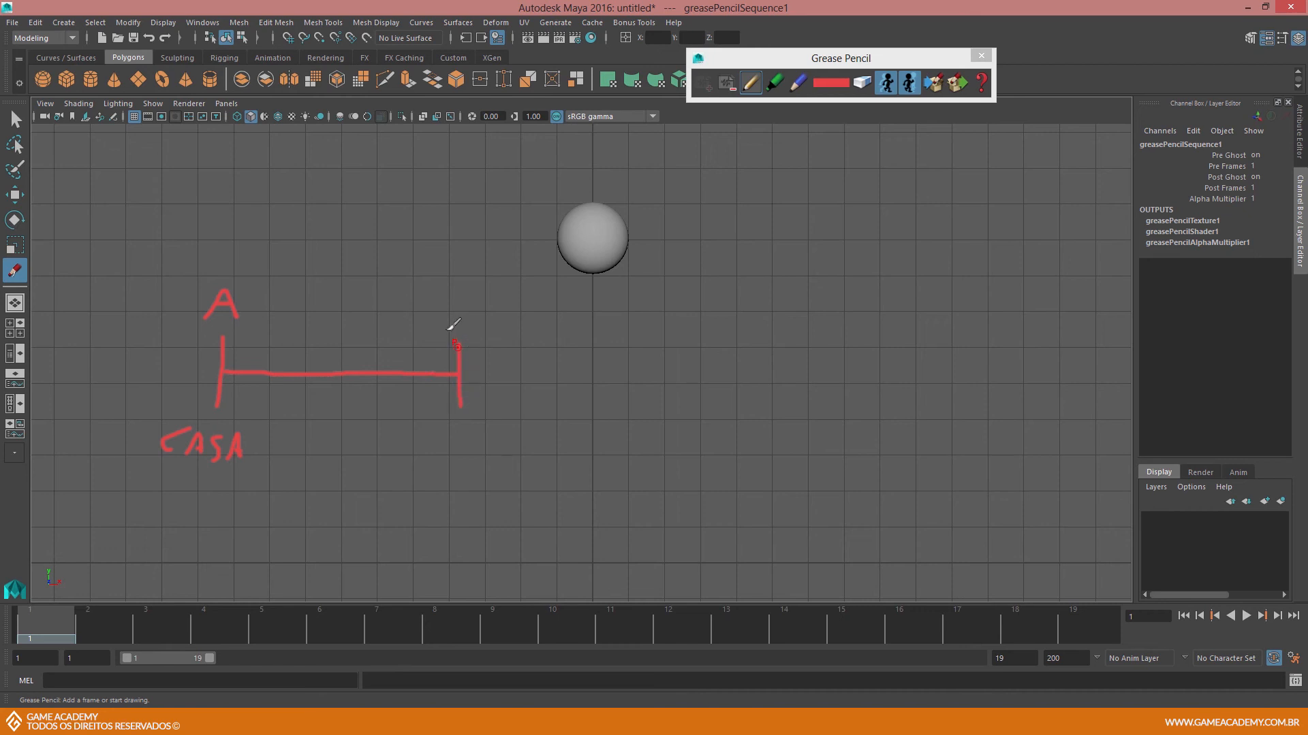
# Label the second mark B and TRAB., number the marks 1 and 12, and write 2, 3, 4 and a dash along the line
pyautogui.moveTo(453, 295); pyautogui.dragTo(456, 330)
pyautogui.moveTo(437, 427)
pyautogui.mouseDown()
pyautogui.moveTo(445, 465)
pyautogui.moveTo(456, 431)
pyautogui.moveTo(464, 461)
pyautogui.mouseUp()
pyautogui.moveTo(463, 437); pyautogui.dragTo(517, 459)
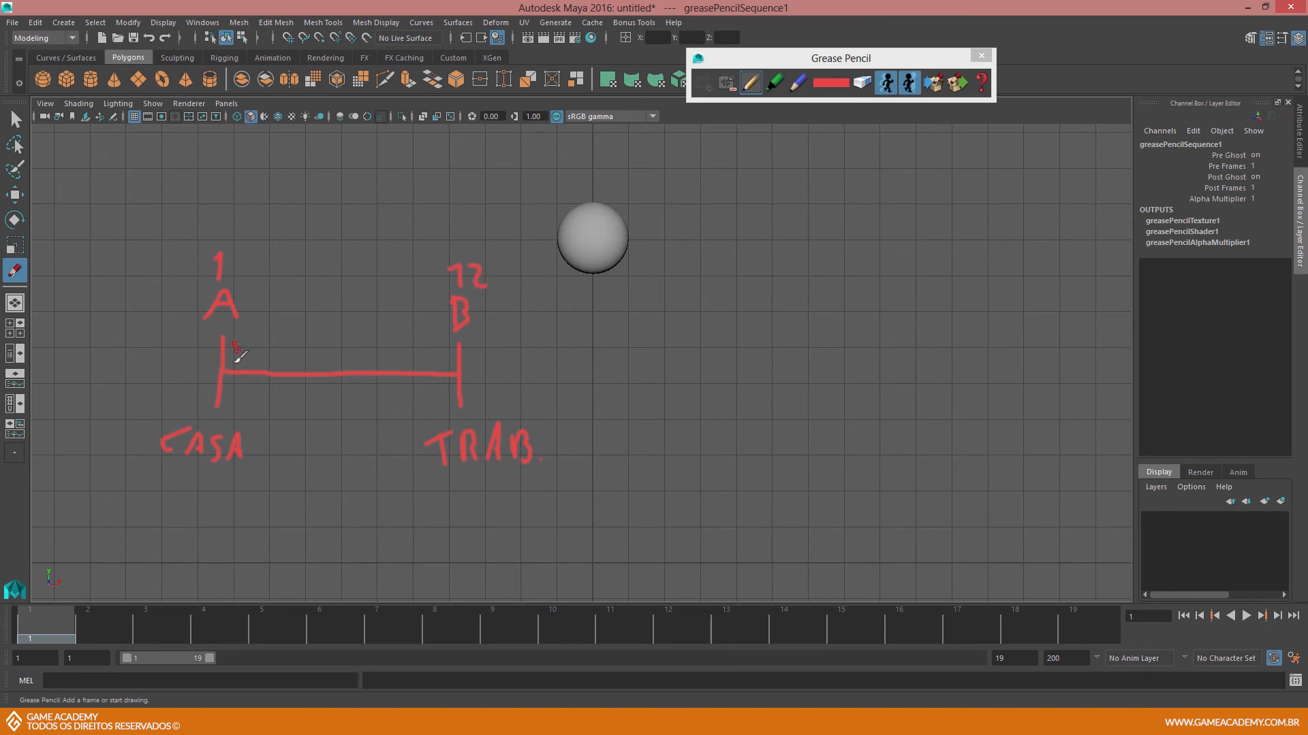
pyautogui.moveTo(256, 351); pyautogui.dragTo(266, 359)
pyautogui.moveTo(275, 348); pyautogui.dragTo(281, 361)
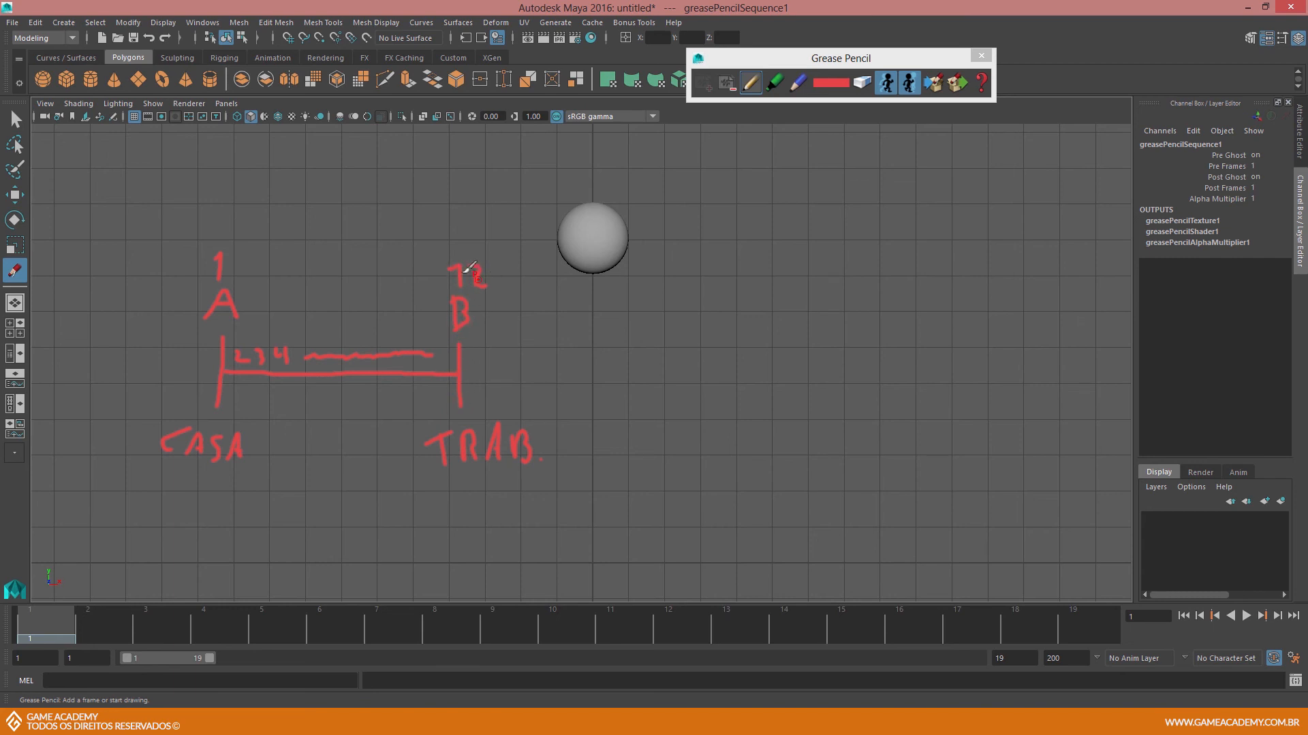
# Change the Grease Pencil colour to cyan
pyautogui.click(826, 76)
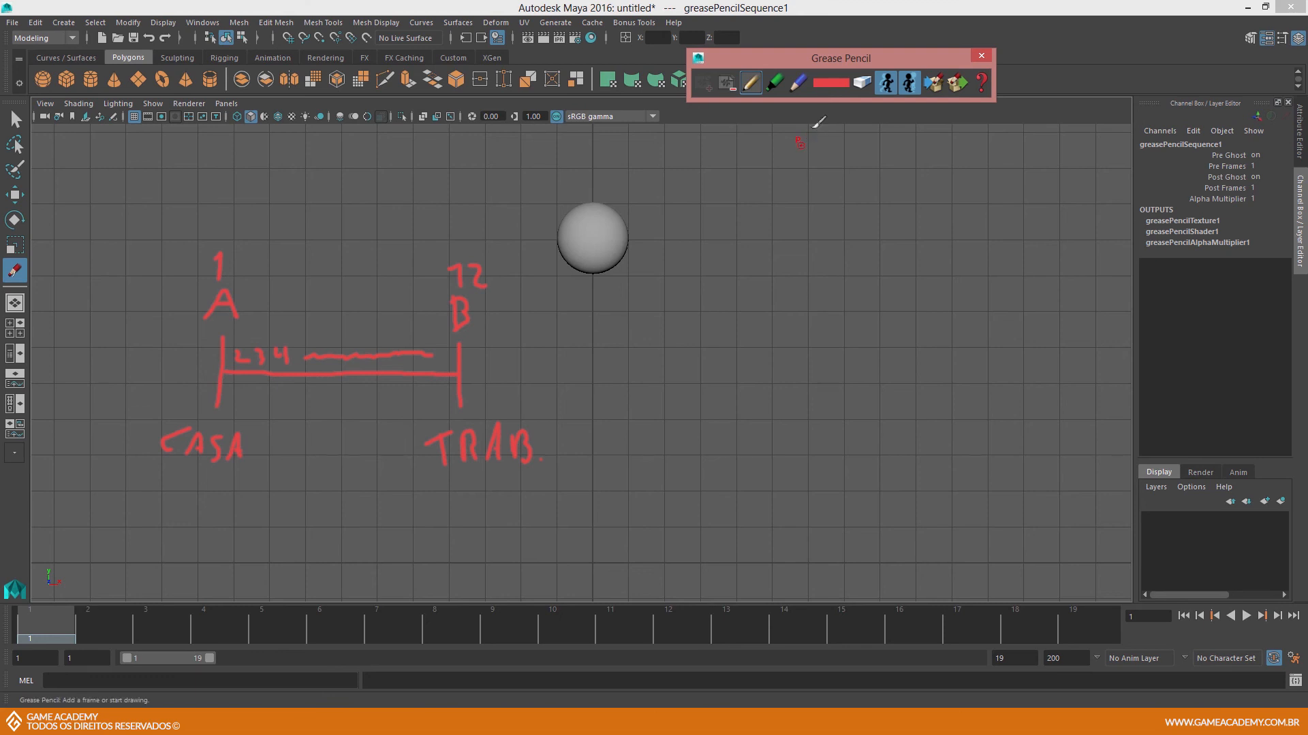
pyautogui.click(826, 81)
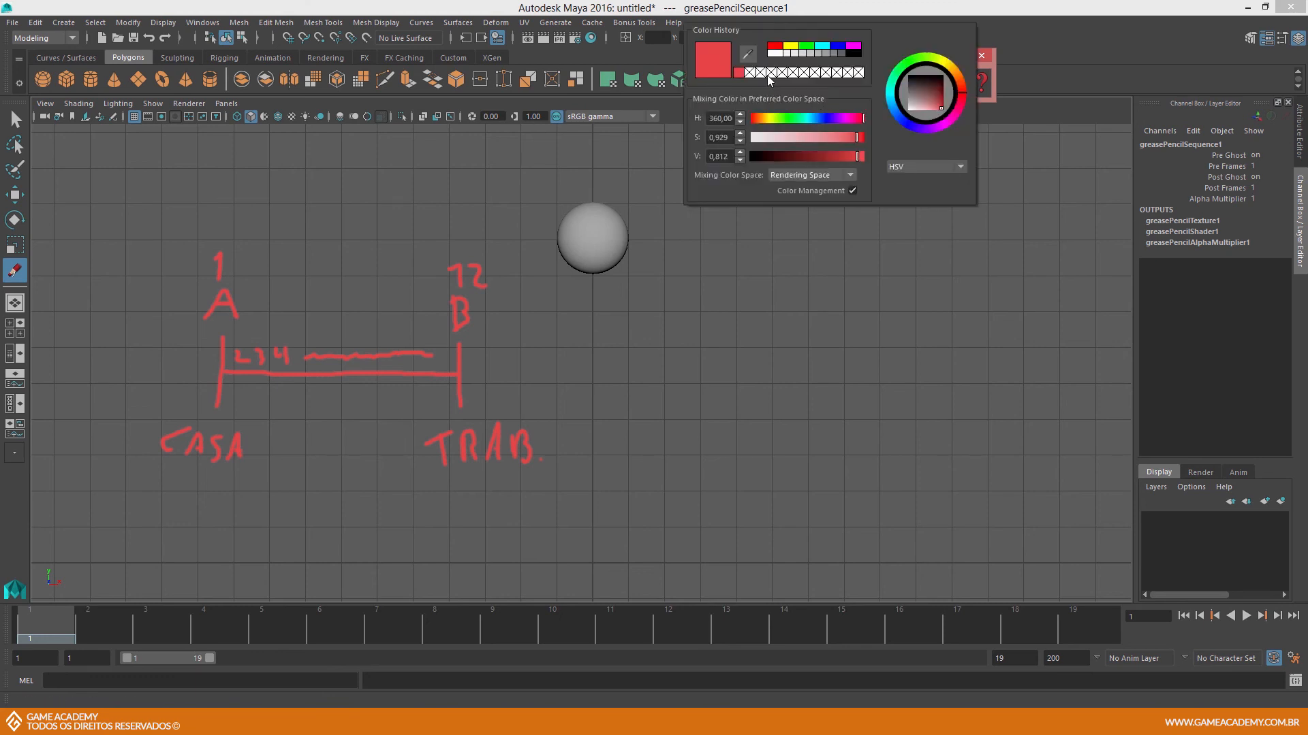
pyautogui.click(822, 48)
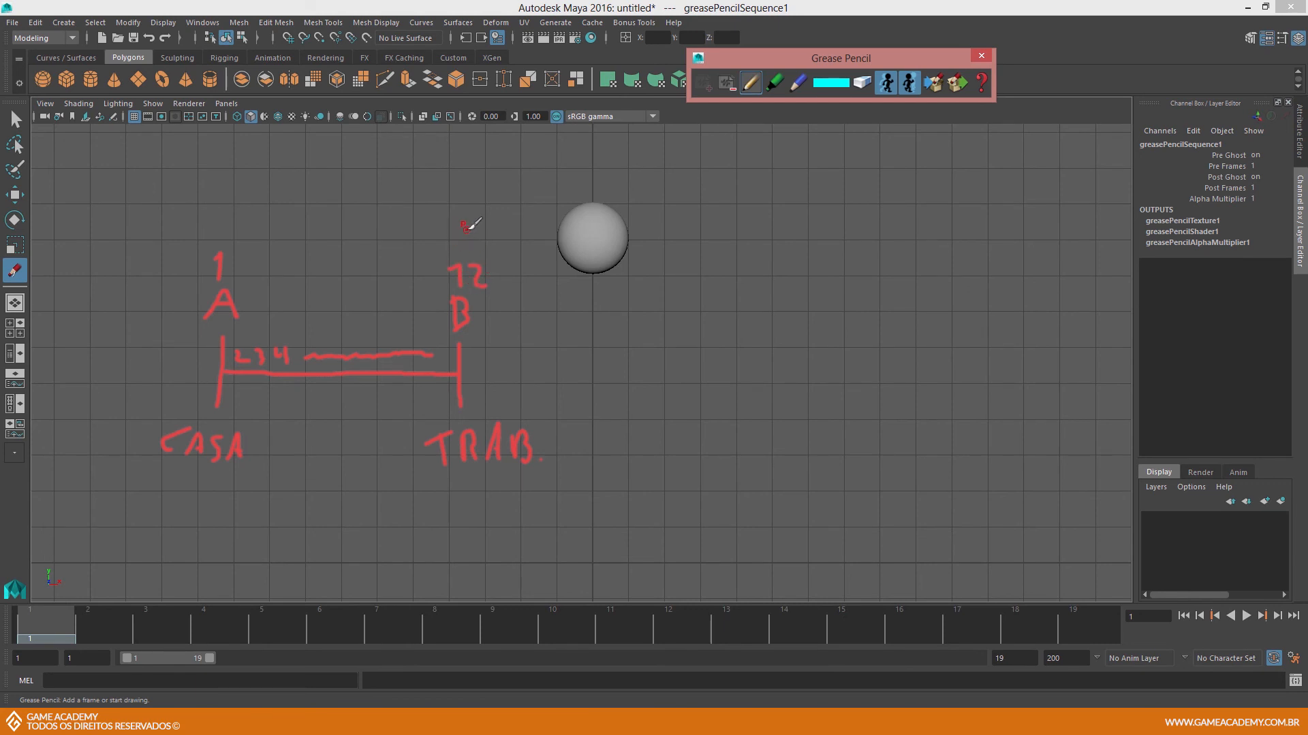
# Write a cyan 8 above the 12, draw a cyan line above the red numbers, and write 2, 3 and 4 along it
pyautogui.moveTo(471, 228)
pyautogui.mouseDown()
pyautogui.moveTo(455, 252)
pyautogui.moveTo(469, 235)
pyautogui.mouseUp()
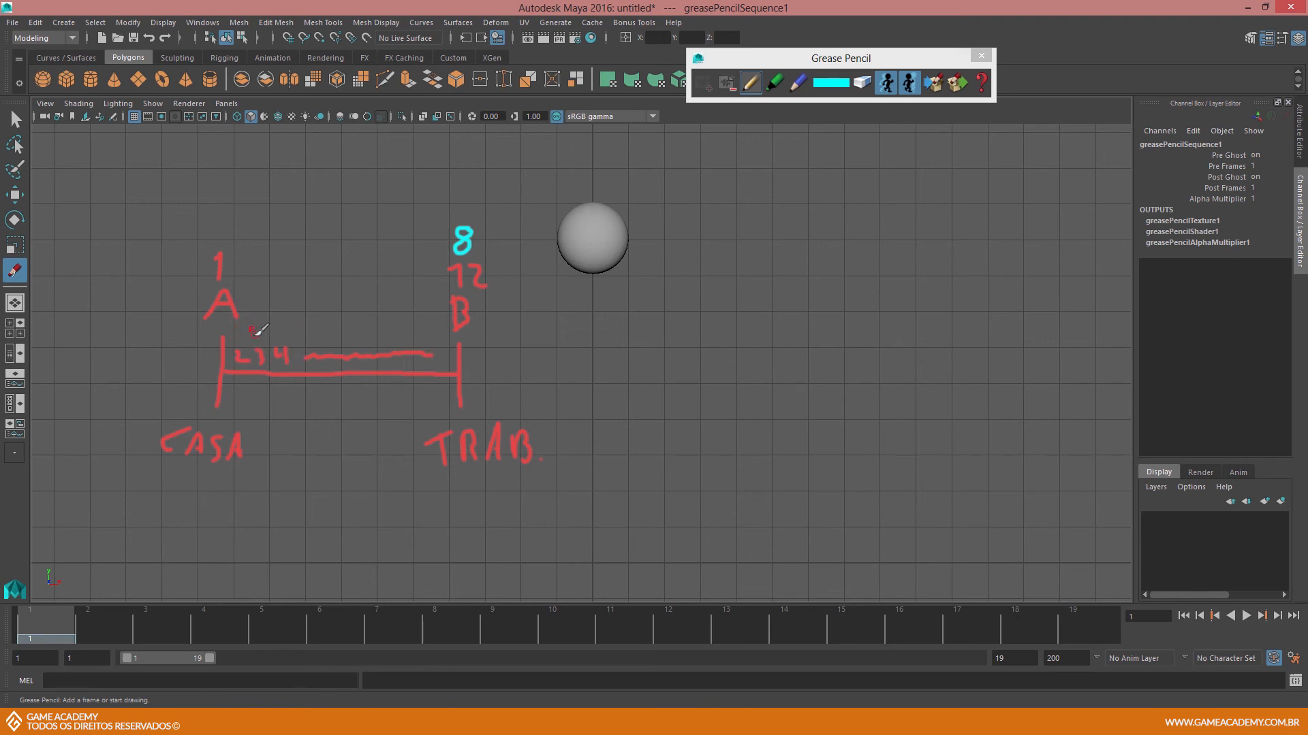
pyautogui.moveTo(244, 333); pyautogui.dragTo(447, 332)
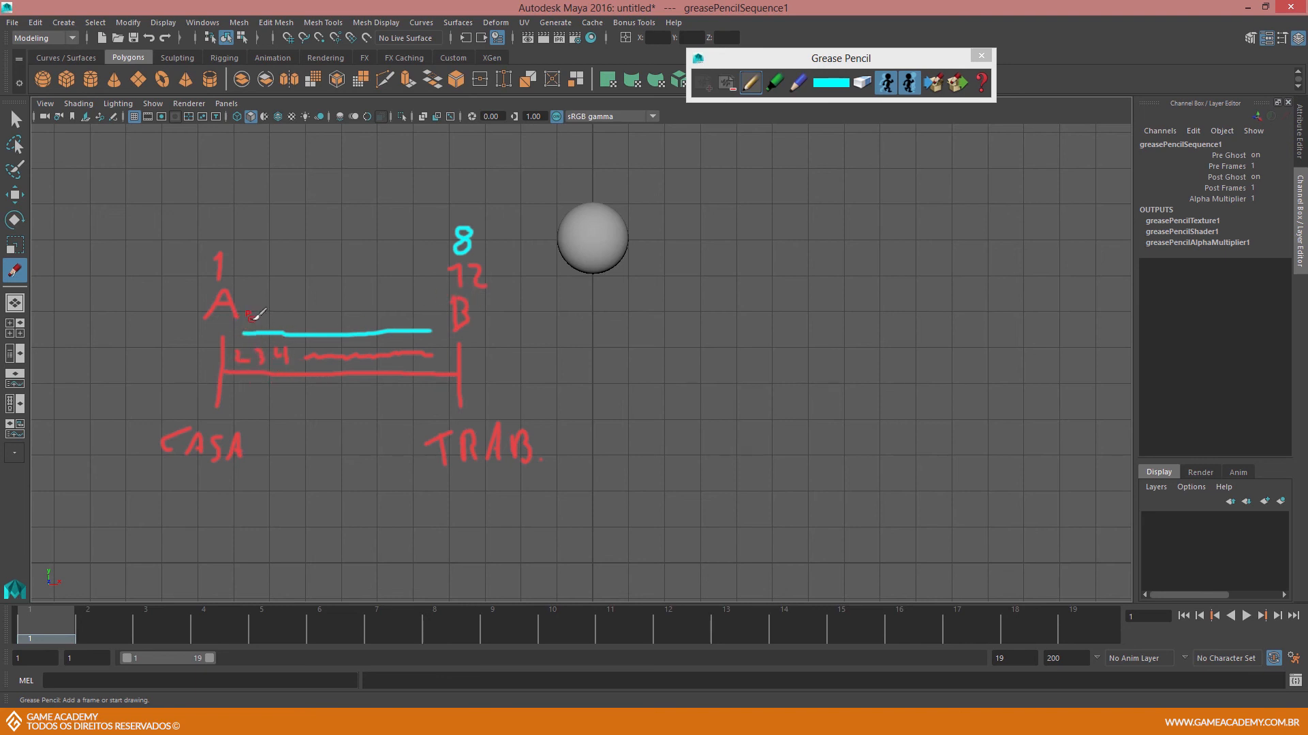
pyautogui.moveTo(263, 315); pyautogui.dragTo(334, 335)
# In green, write 20 above the 8, and add 2, 3, 4 and a wavy line beneath the red line joining A and B
pyautogui.click(831, 83)
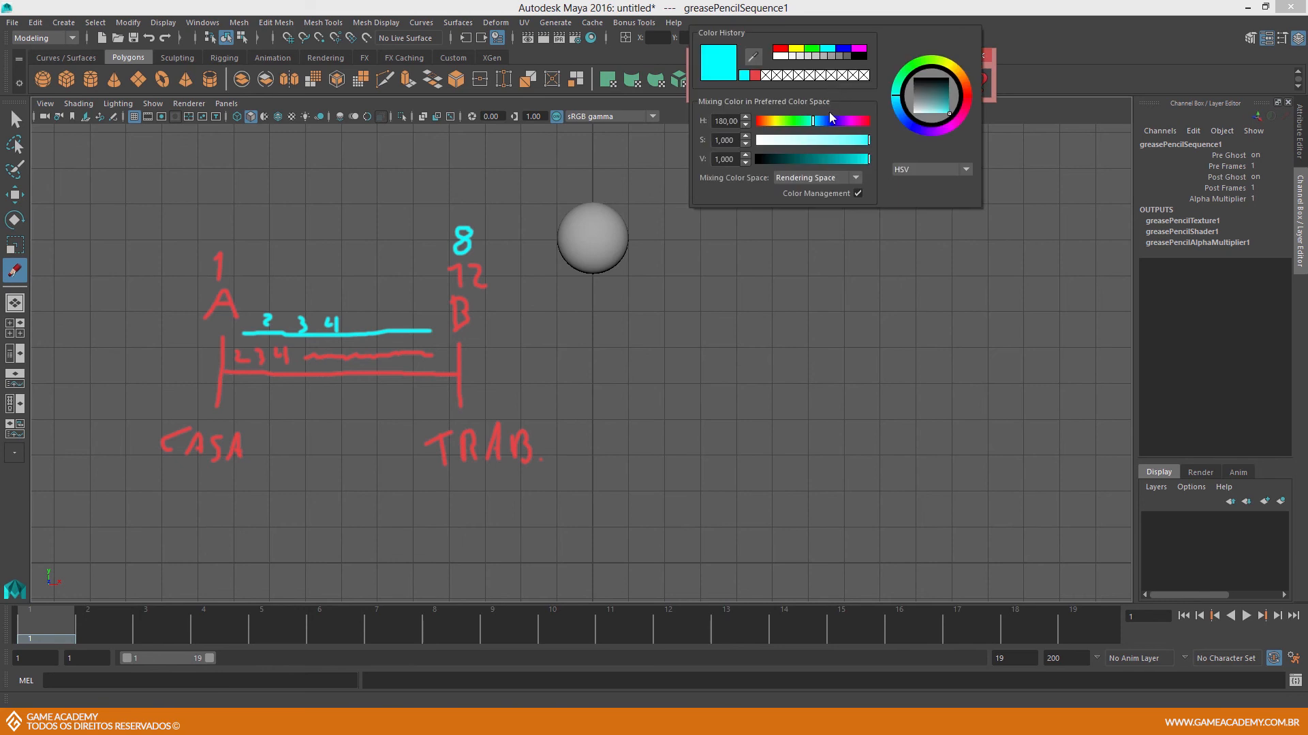
pyautogui.click(815, 49)
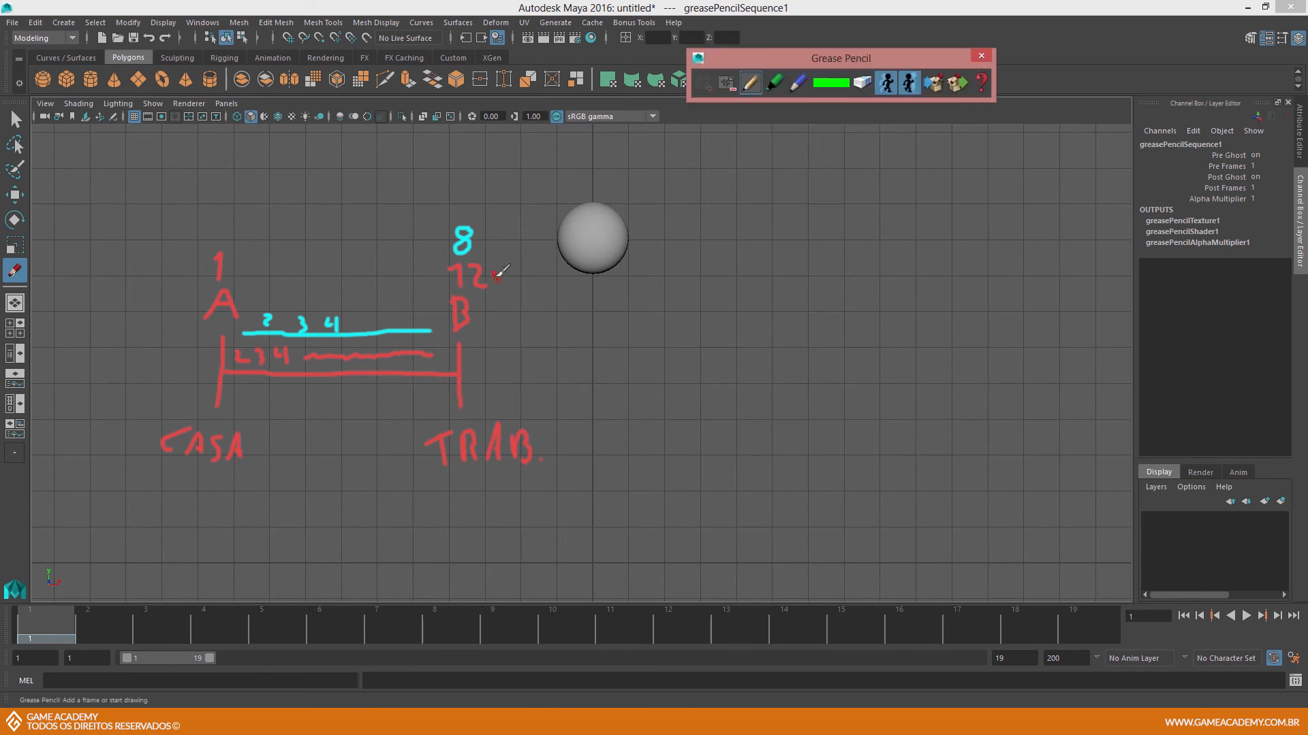
pyautogui.moveTo(456, 196)
pyautogui.mouseDown()
pyautogui.moveTo(457, 214)
pyautogui.moveTo(477, 216)
pyautogui.mouseUp()
pyautogui.moveTo(494, 196)
pyautogui.mouseDown()
pyautogui.moveTo(478, 217)
pyautogui.moveTo(489, 196)
pyautogui.mouseUp()
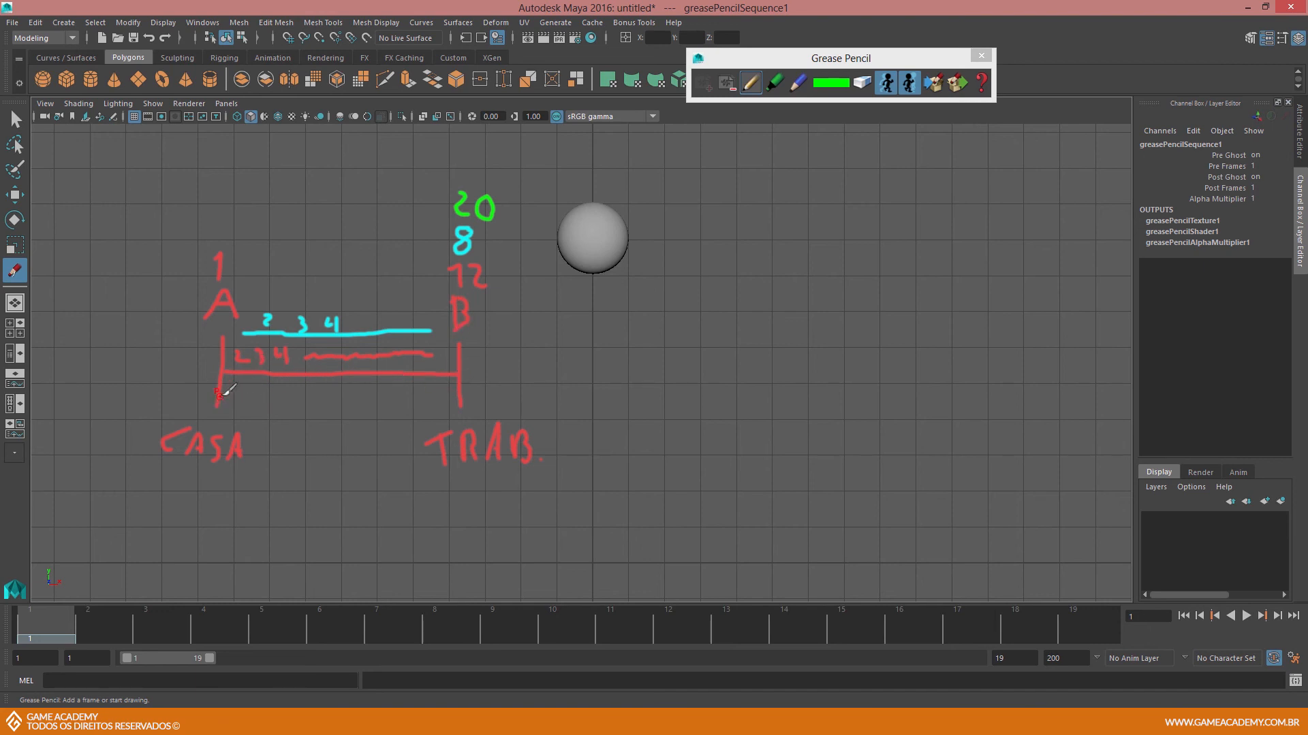
pyautogui.moveTo(226, 388); pyautogui.dragTo(228, 389)
pyautogui.moveTo(249, 390); pyautogui.dragTo(436, 391)
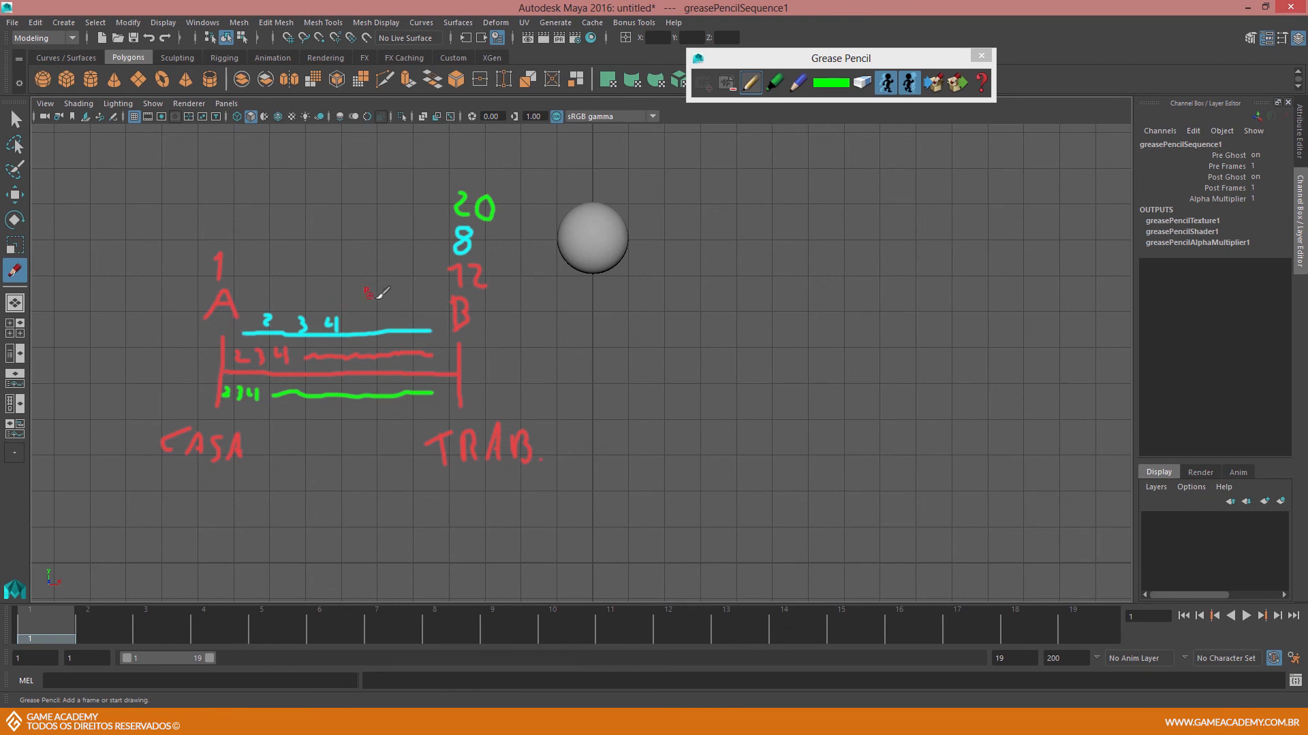
# Change the Grease Pencil colour to orange-yellow, draw an arrow from the 1 to the 8, and write CORRER above it
pyautogui.click(827, 84)
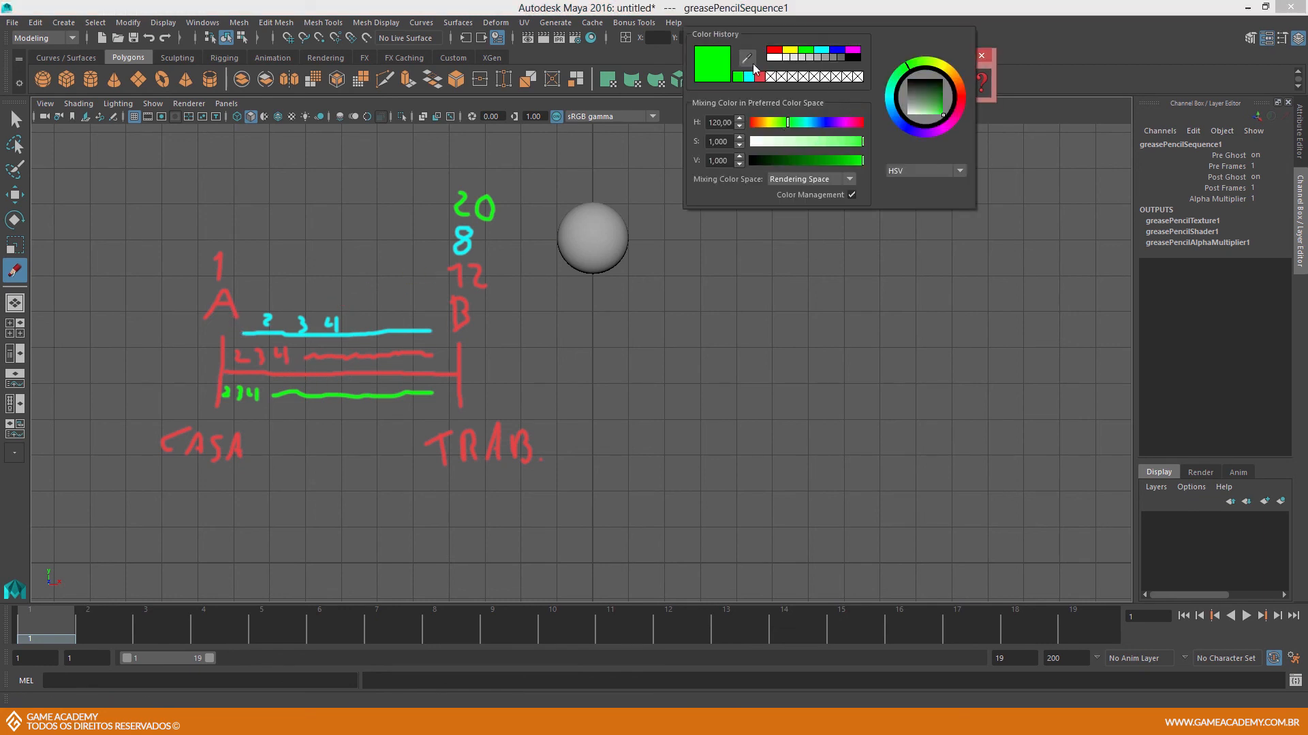
pyautogui.click(852, 51)
pyautogui.moveTo(769, 121); pyautogui.dragTo(765, 123)
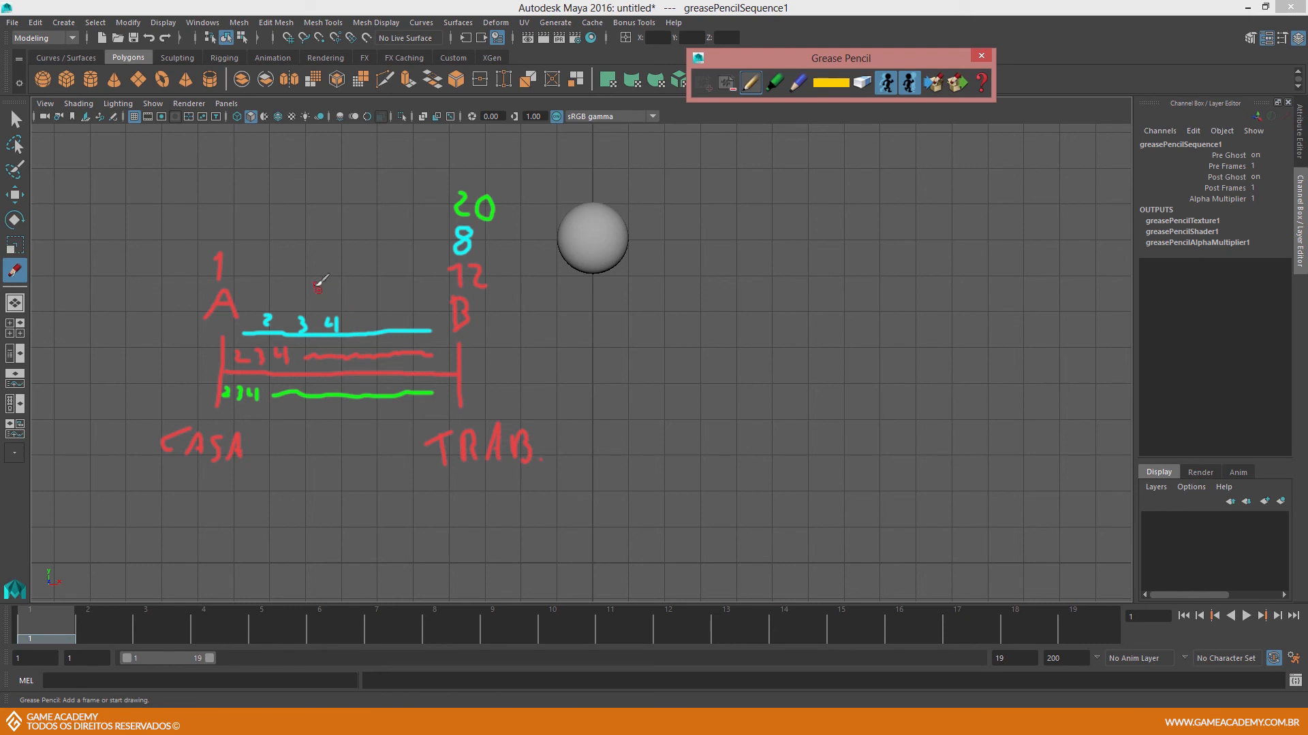
pyautogui.click(241, 271)
pyautogui.moveTo(242, 270)
pyautogui.mouseDown()
pyautogui.moveTo(429, 234)
pyautogui.moveTo(429, 257)
pyautogui.mouseUp()
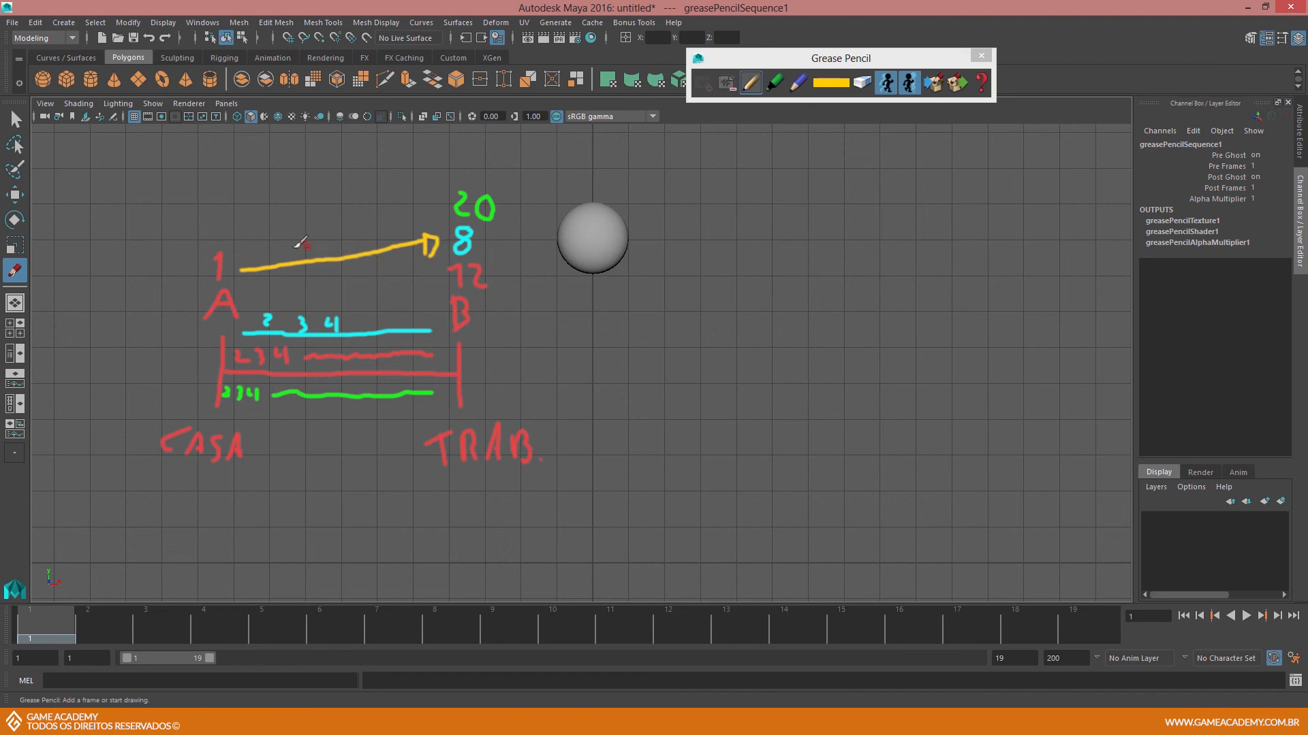
pyautogui.moveTo(271, 245)
pyautogui.mouseDown()
pyautogui.moveTo(266, 259)
pyautogui.moveTo(282, 248)
pyautogui.moveTo(336, 258)
pyautogui.mouseUp()
pyautogui.moveTo(338, 235)
pyautogui.mouseDown()
pyautogui.moveTo(348, 252)
pyautogui.moveTo(348, 233)
pyautogui.mouseUp()
pyautogui.moveTo(338, 244); pyautogui.dragTo(346, 243)
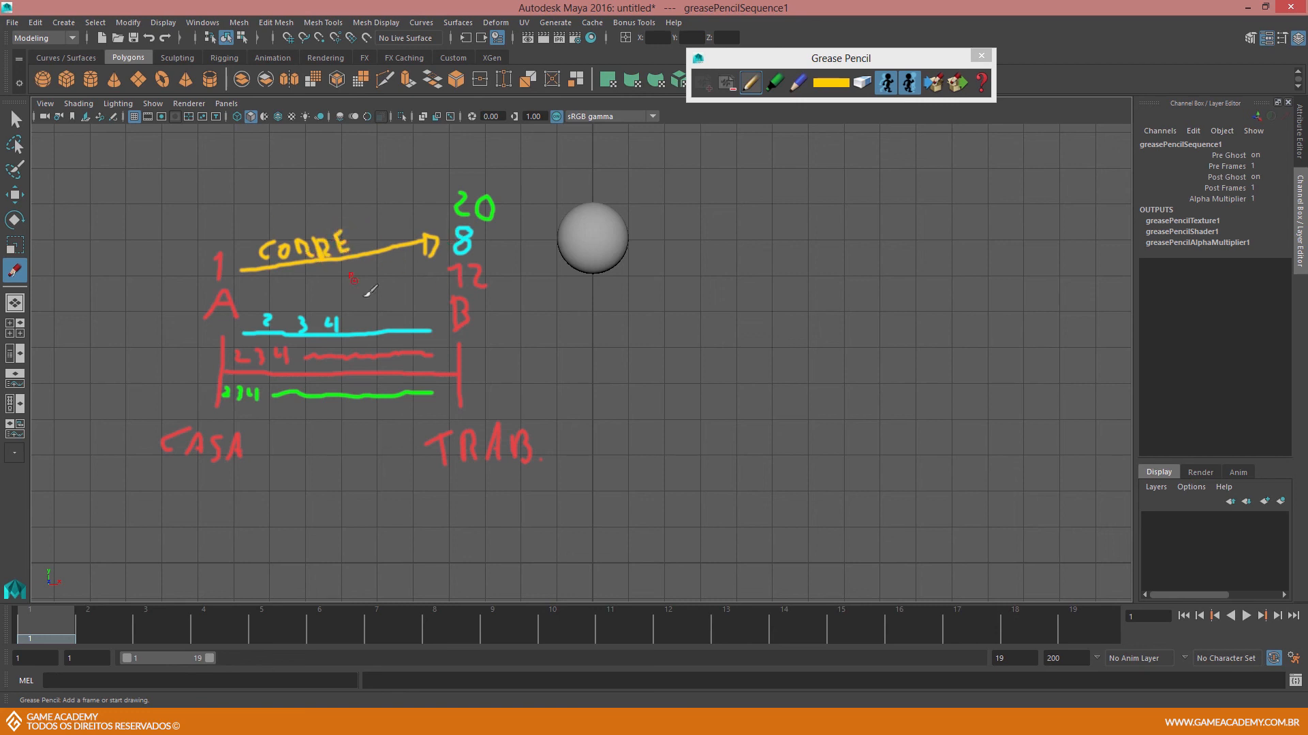
pyautogui.moveTo(357, 229)
pyautogui.mouseDown()
pyautogui.moveTo(359, 249)
pyautogui.moveTo(368, 240)
pyautogui.mouseUp()
# Draw a second orange-yellow arrow pointing to the 20 and write TRANQUILA above it
pyautogui.moveTo(230, 238)
pyautogui.mouseDown()
pyautogui.moveTo(431, 203)
pyautogui.moveTo(416, 211)
pyautogui.mouseUp()
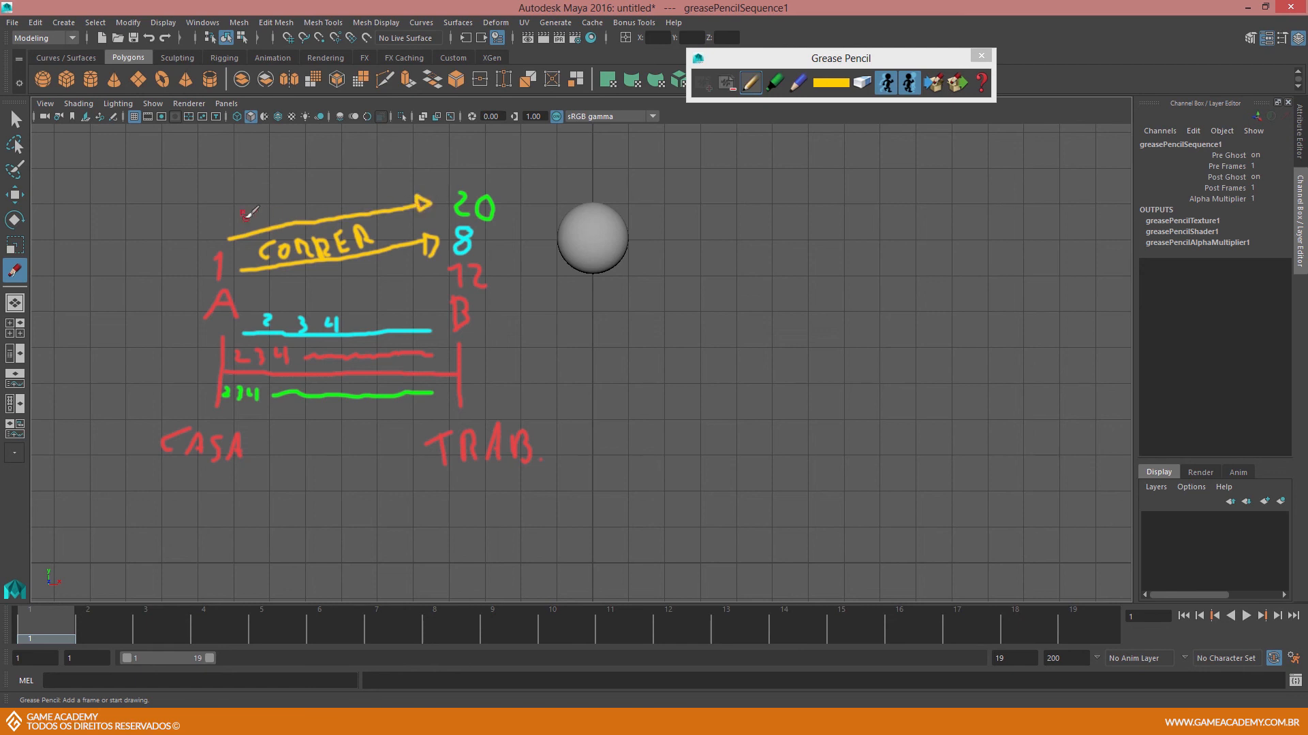
pyautogui.moveTo(248, 209)
pyautogui.mouseDown()
pyautogui.moveTo(252, 222)
pyautogui.moveTo(255, 203)
pyautogui.moveTo(262, 222)
pyautogui.moveTo(292, 209)
pyautogui.mouseUp()
pyautogui.moveTo(297, 217)
pyautogui.mouseDown()
pyautogui.moveTo(310, 198)
pyautogui.moveTo(316, 214)
pyautogui.moveTo(344, 211)
pyautogui.moveTo(350, 191)
pyautogui.moveTo(360, 206)
pyautogui.mouseUp()
pyautogui.moveTo(369, 193)
pyautogui.mouseDown()
pyautogui.moveTo(368, 205)
pyautogui.moveTo(389, 193)
pyautogui.mouseUp()
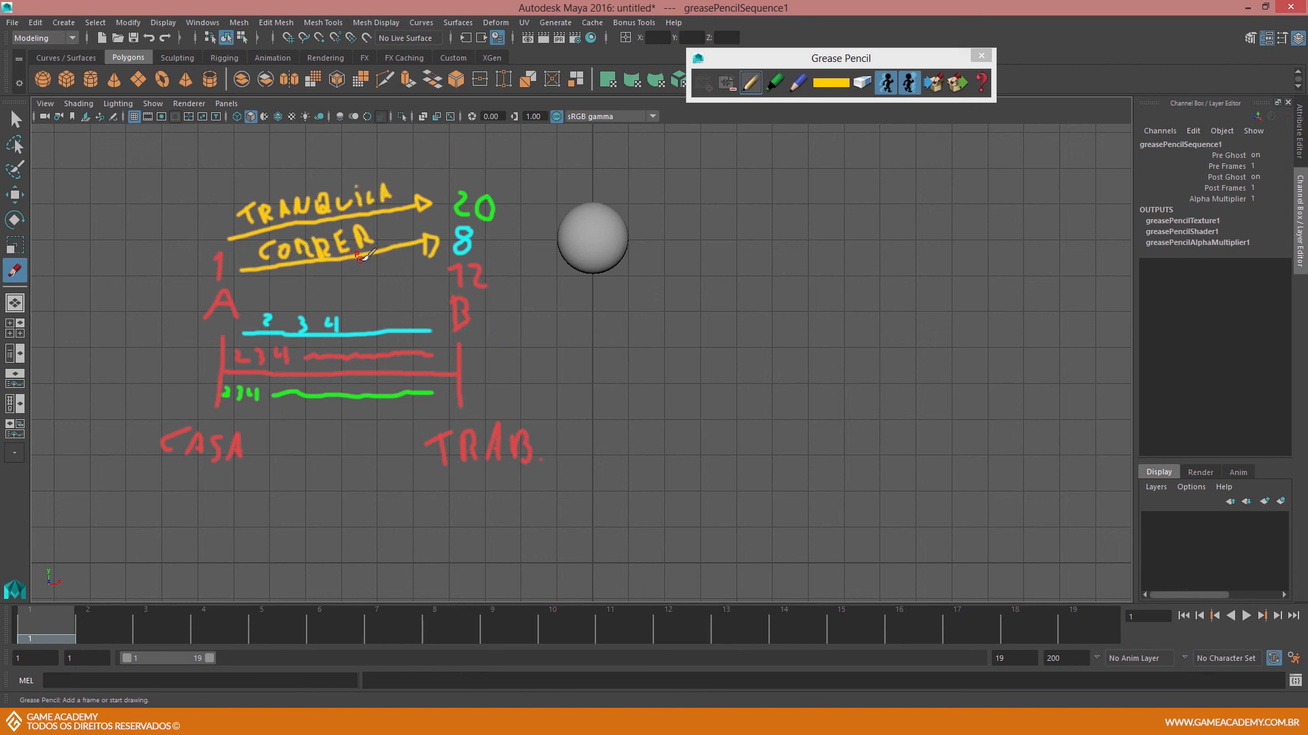
# Trace along the CORRER arrow, remove the Grease Pencil frame with its sketch, and close Grease Pencil
pyautogui.moveTo(248, 274)
pyautogui.mouseDown()
pyautogui.moveTo(436, 240)
pyautogui.moveTo(428, 254)
pyautogui.mouseUp()
pyautogui.click(733, 84)
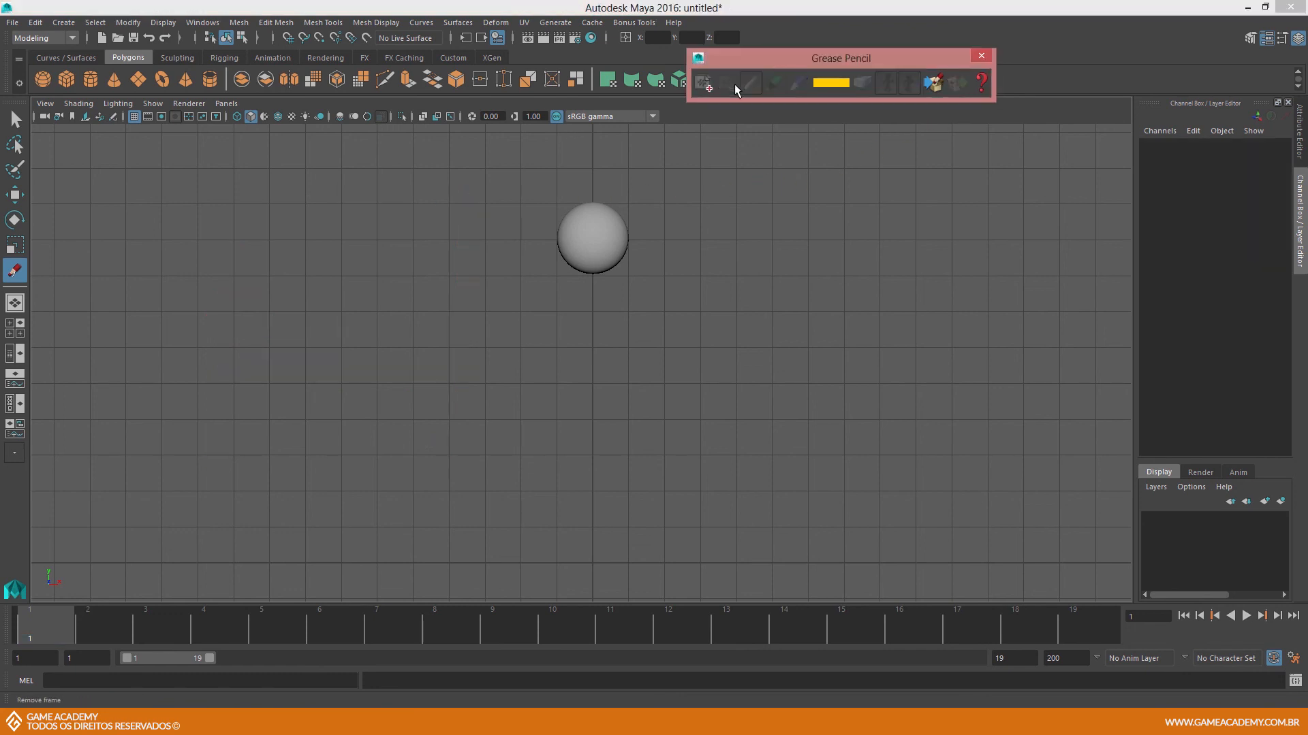
pyautogui.click(981, 56)
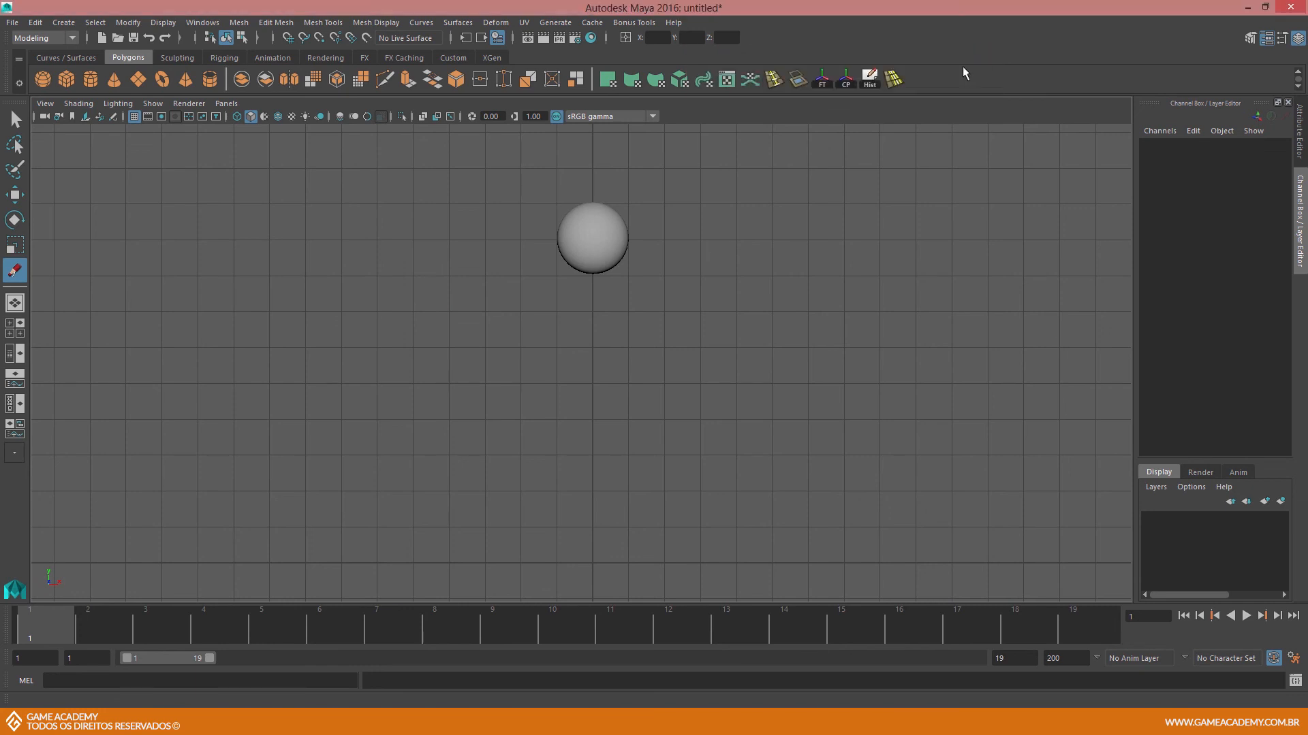
# Select the sphere, play the bounce, and scrub frames 1 to 14 to examine the timing of the fall and the rise
pyautogui.press('q')
pyautogui.click(606, 240)
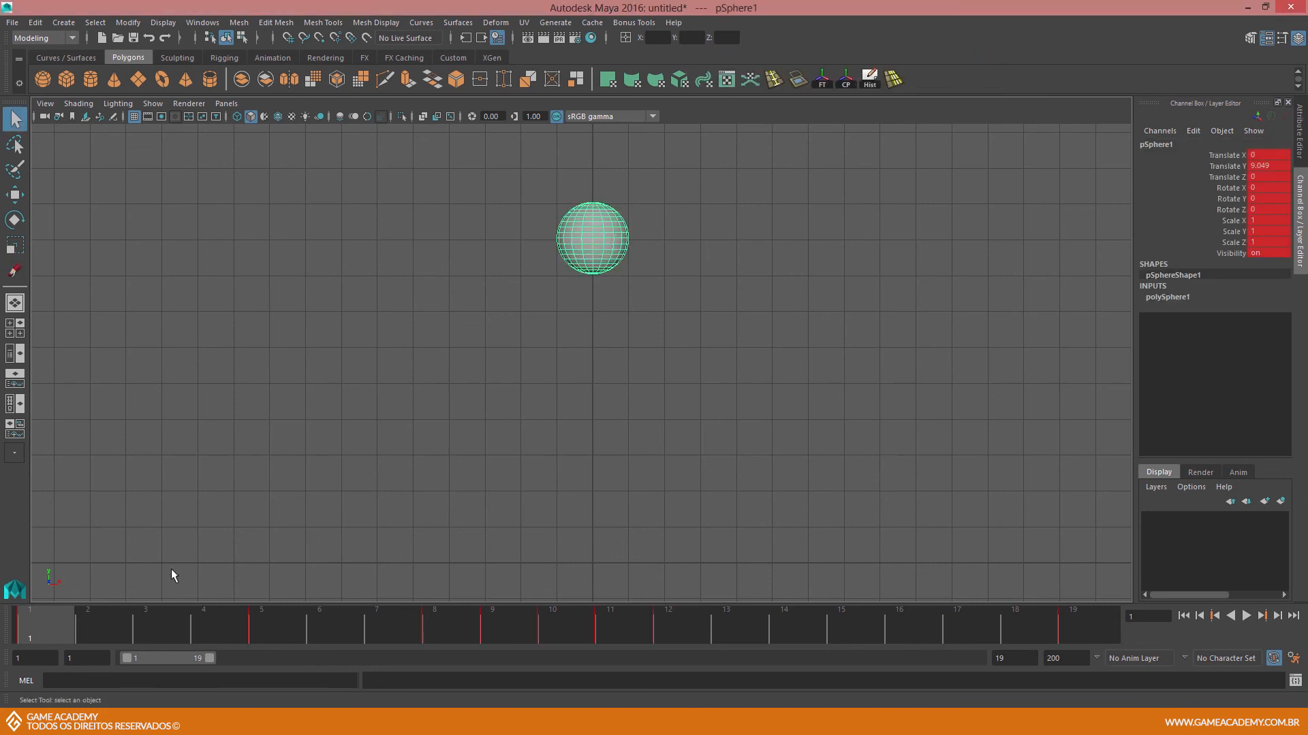
pyautogui.hotkey('alt', 'v')
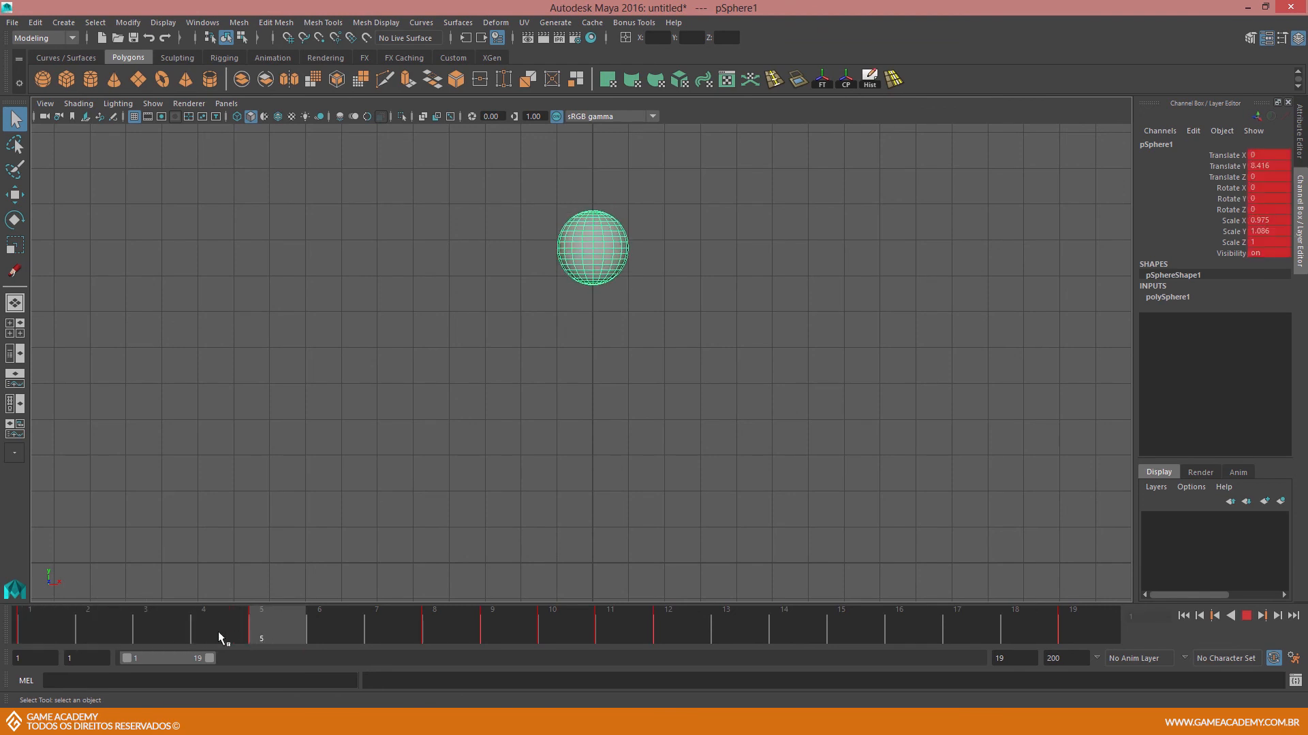
pyautogui.click(27, 637)
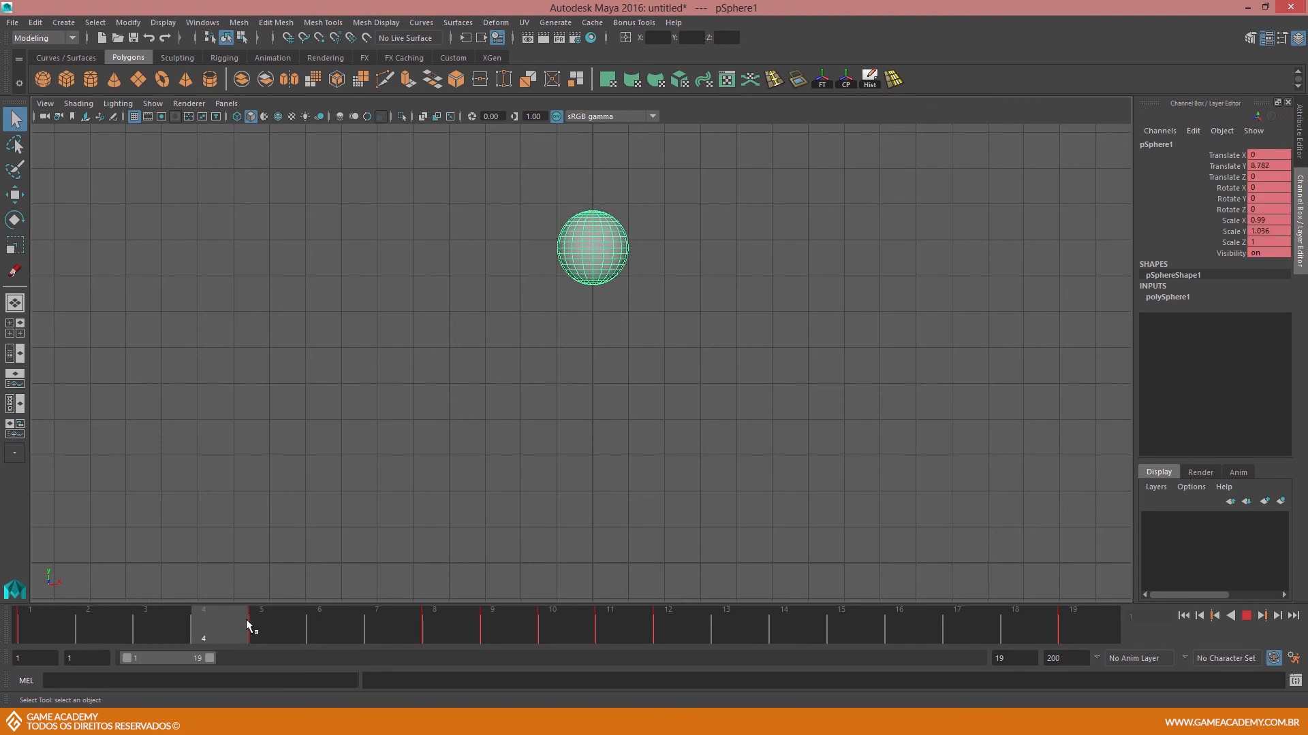
pyautogui.moveTo(85, 624); pyautogui.dragTo(259, 620)
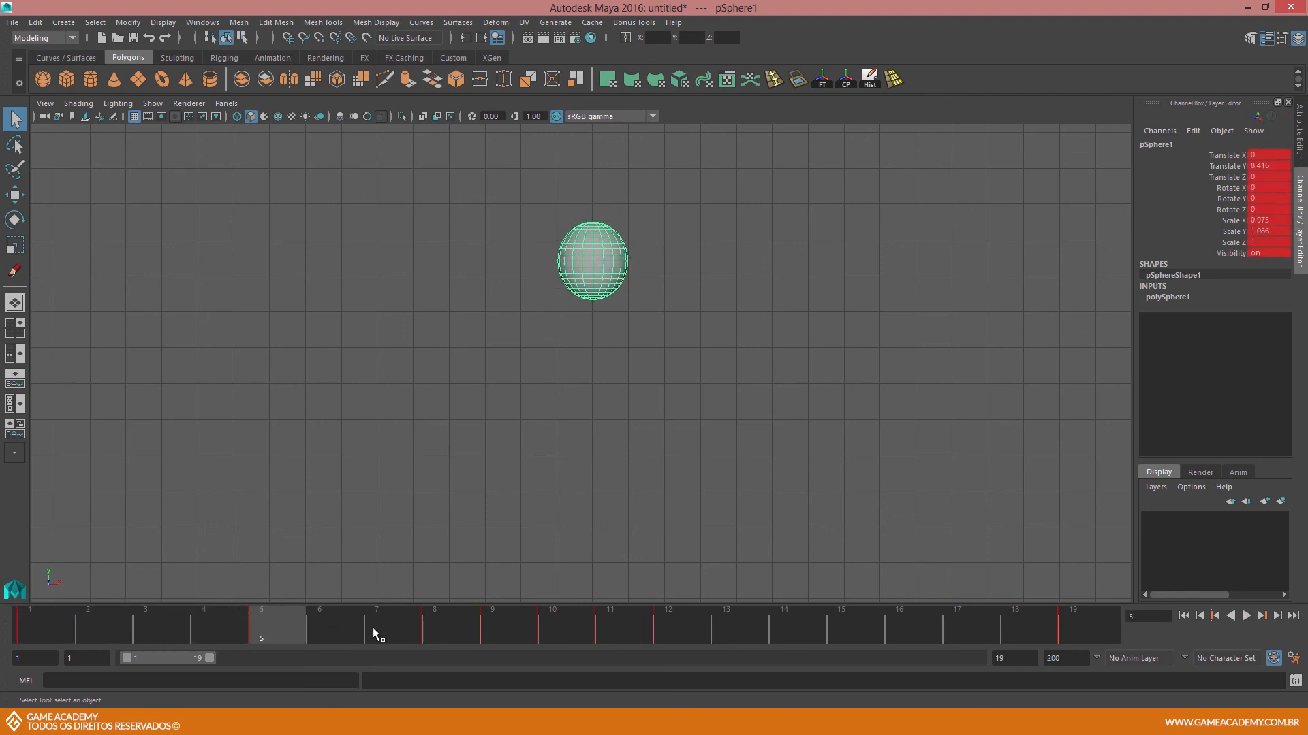
pyautogui.moveTo(296, 631)
pyautogui.mouseDown()
pyautogui.moveTo(429, 622)
pyautogui.moveTo(271, 619)
pyautogui.moveTo(153, 639)
pyautogui.moveTo(673, 616)
pyautogui.mouseUp()
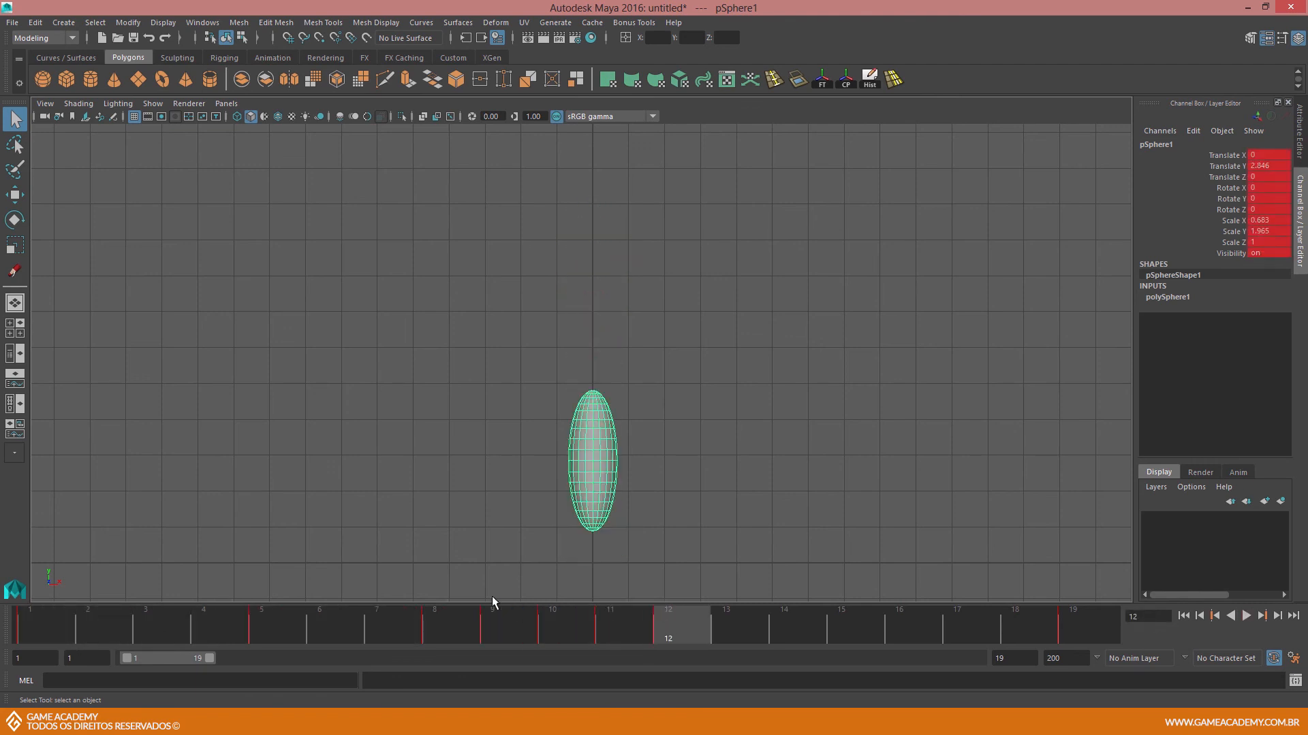
pyautogui.moveTo(685, 629); pyautogui.dragTo(726, 615)
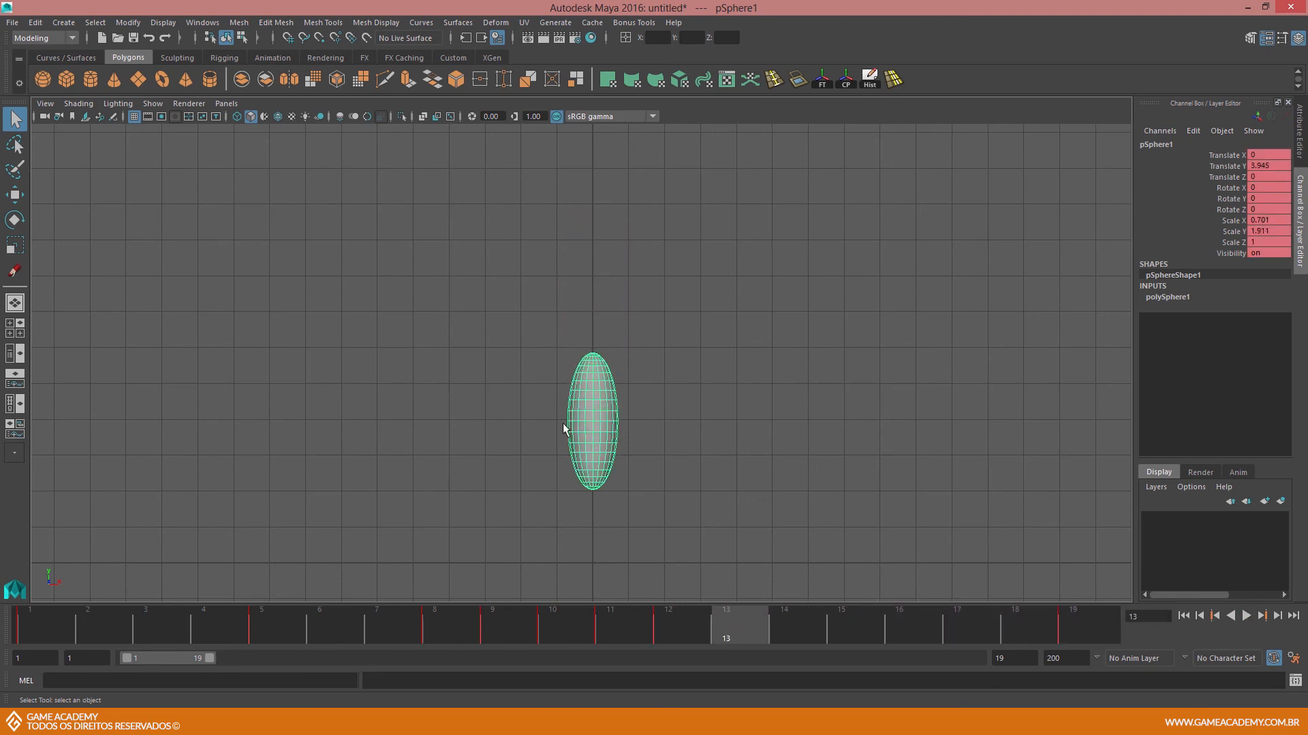
pyautogui.hotkey('alt', 'v')
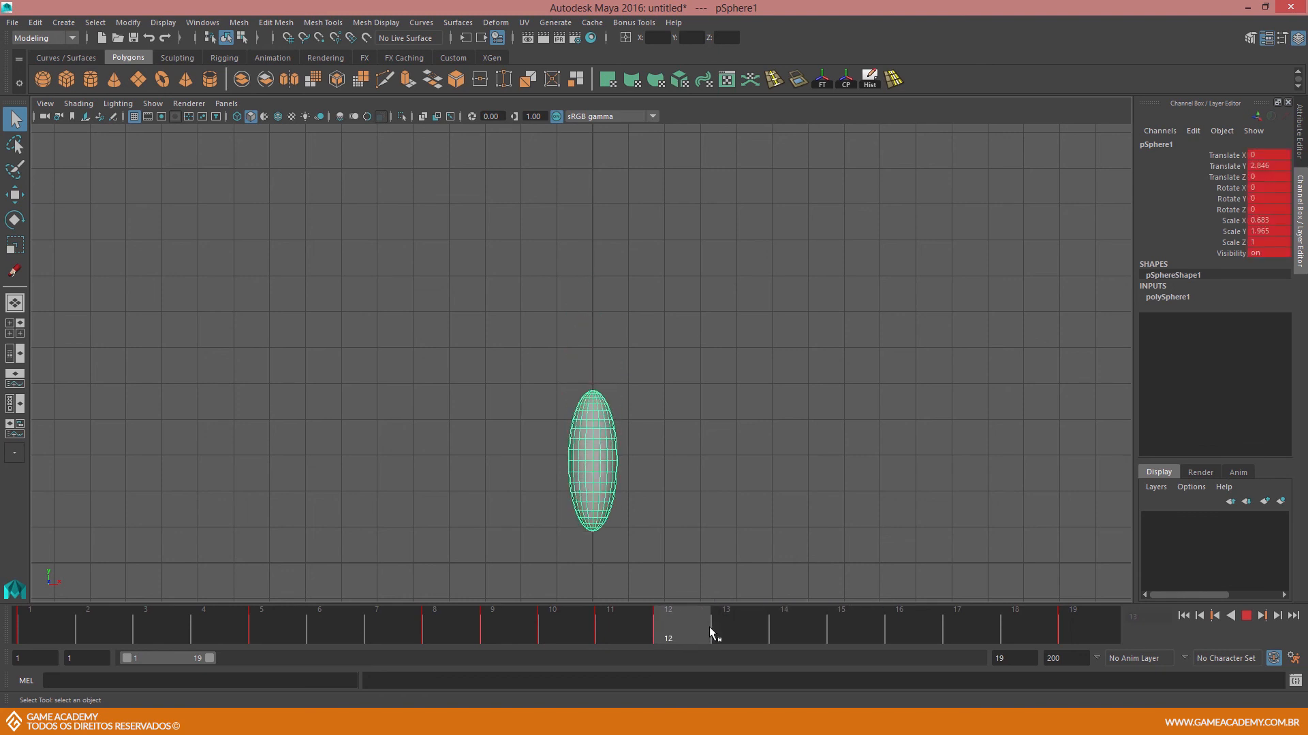
pyautogui.moveTo(741, 624); pyautogui.dragTo(783, 622)
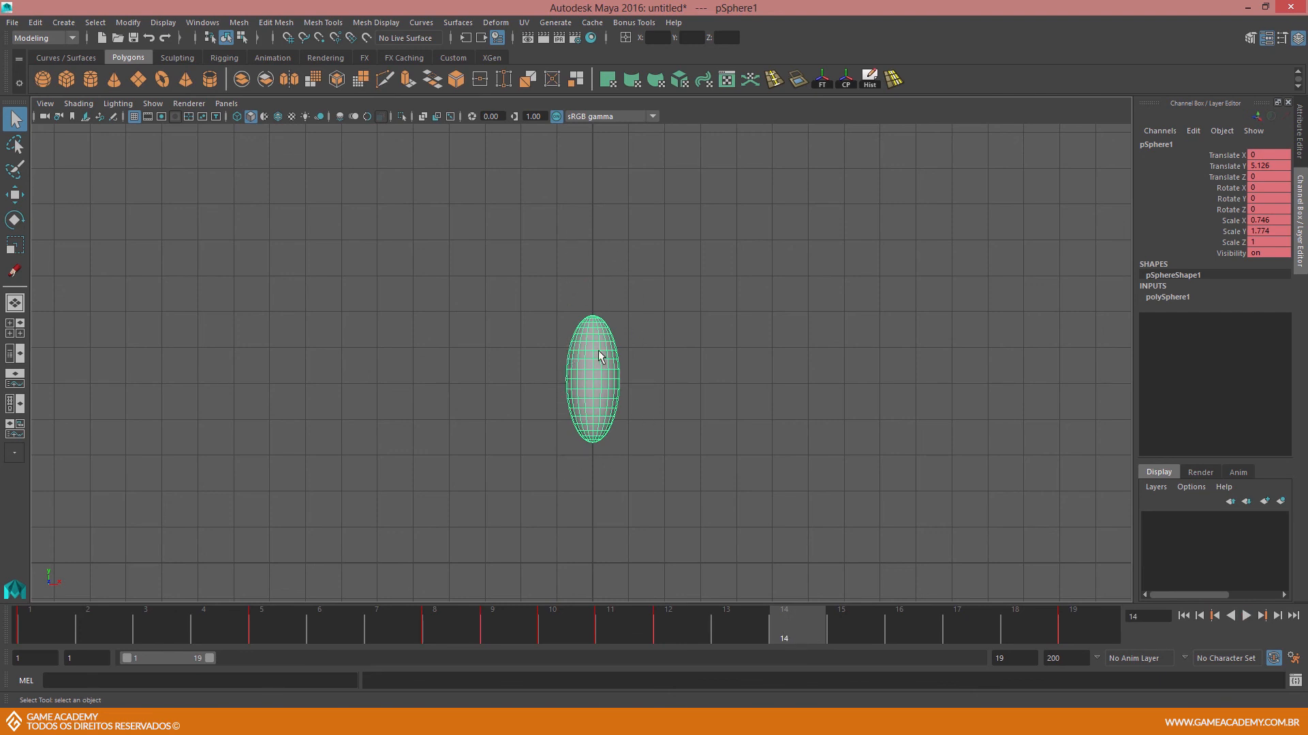
pyautogui.moveTo(693, 623); pyautogui.dragTo(706, 622)
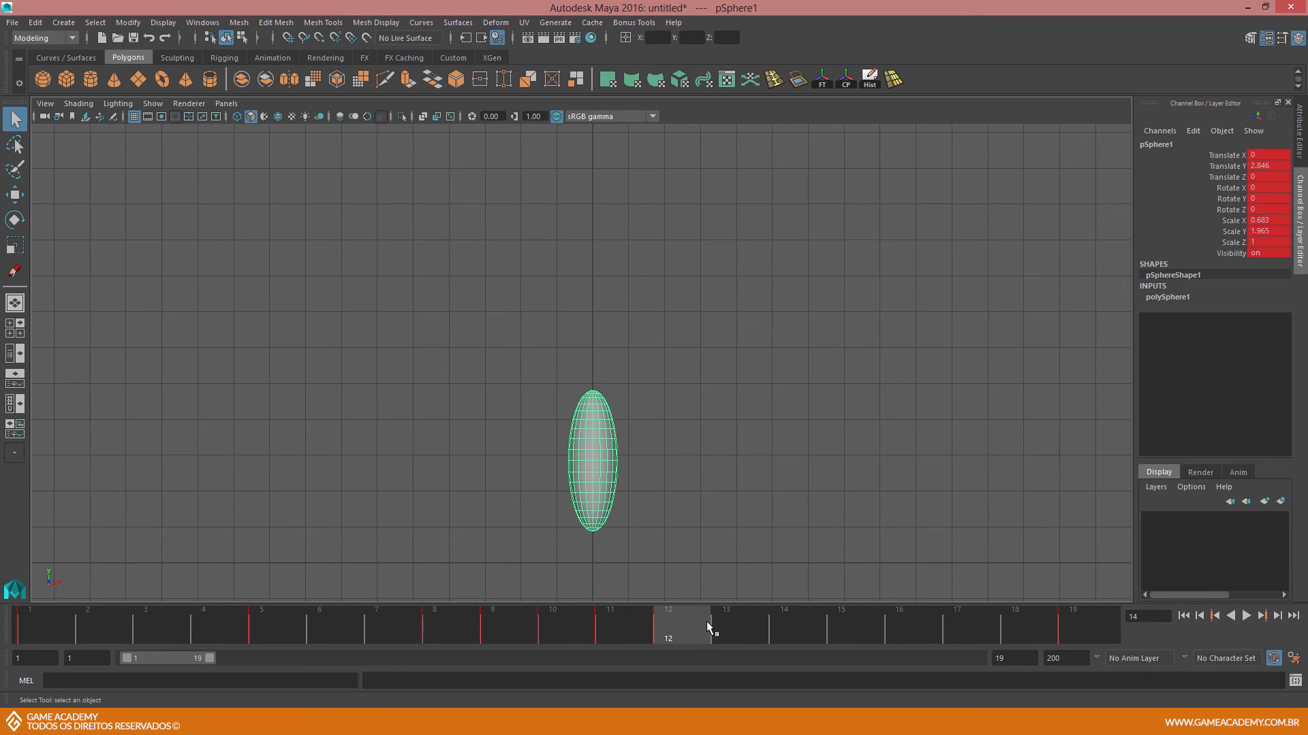
# Compare the sphere's height and stretch in the fall from frame 5 with the rise through frames 12 to 15
pyautogui.moveTo(279, 628); pyautogui.dragTo(443, 625)
pyautogui.click(667, 622)
pyautogui.moveTo(674, 625); pyautogui.dragTo(832, 623)
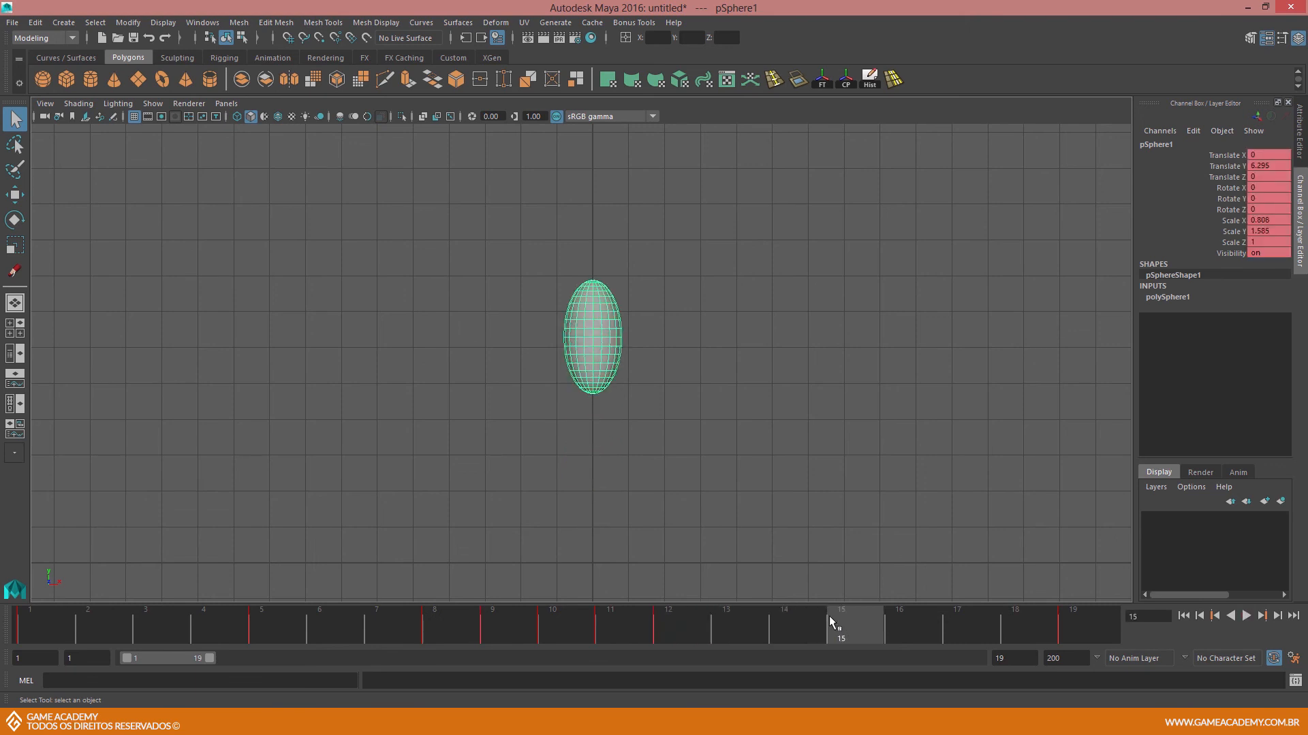
pyautogui.click(281, 630)
pyautogui.moveTo(698, 627)
pyautogui.mouseDown()
pyautogui.moveTo(671, 627)
pyautogui.moveTo(767, 614)
pyautogui.mouseUp()
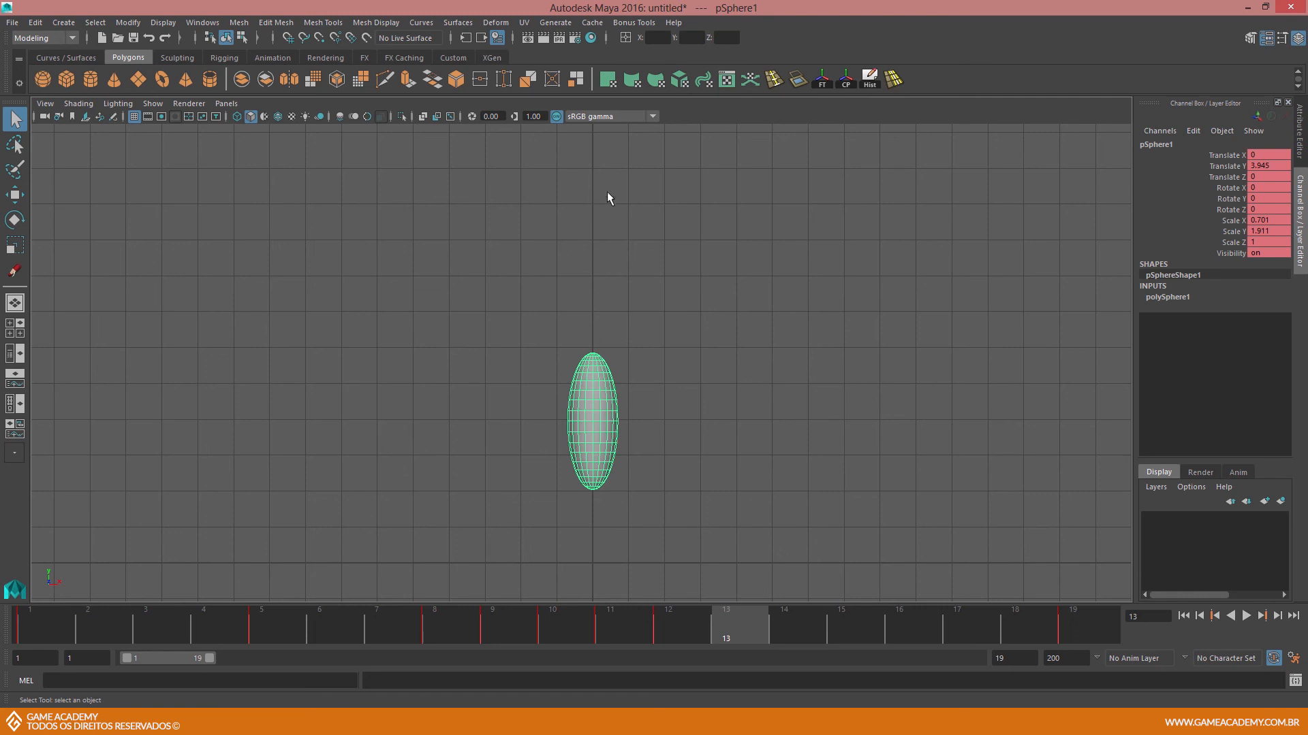
pyautogui.moveTo(680, 635); pyautogui.dragTo(841, 625)
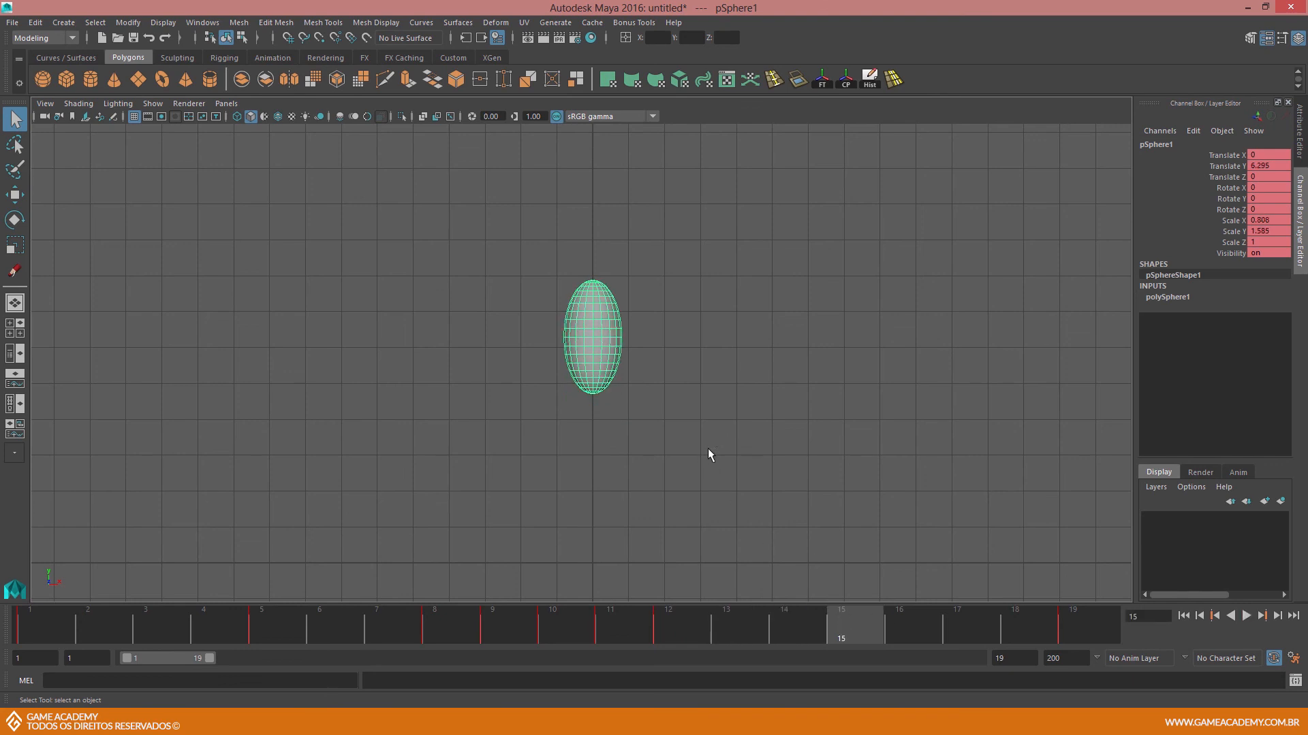
pyautogui.click(280, 632)
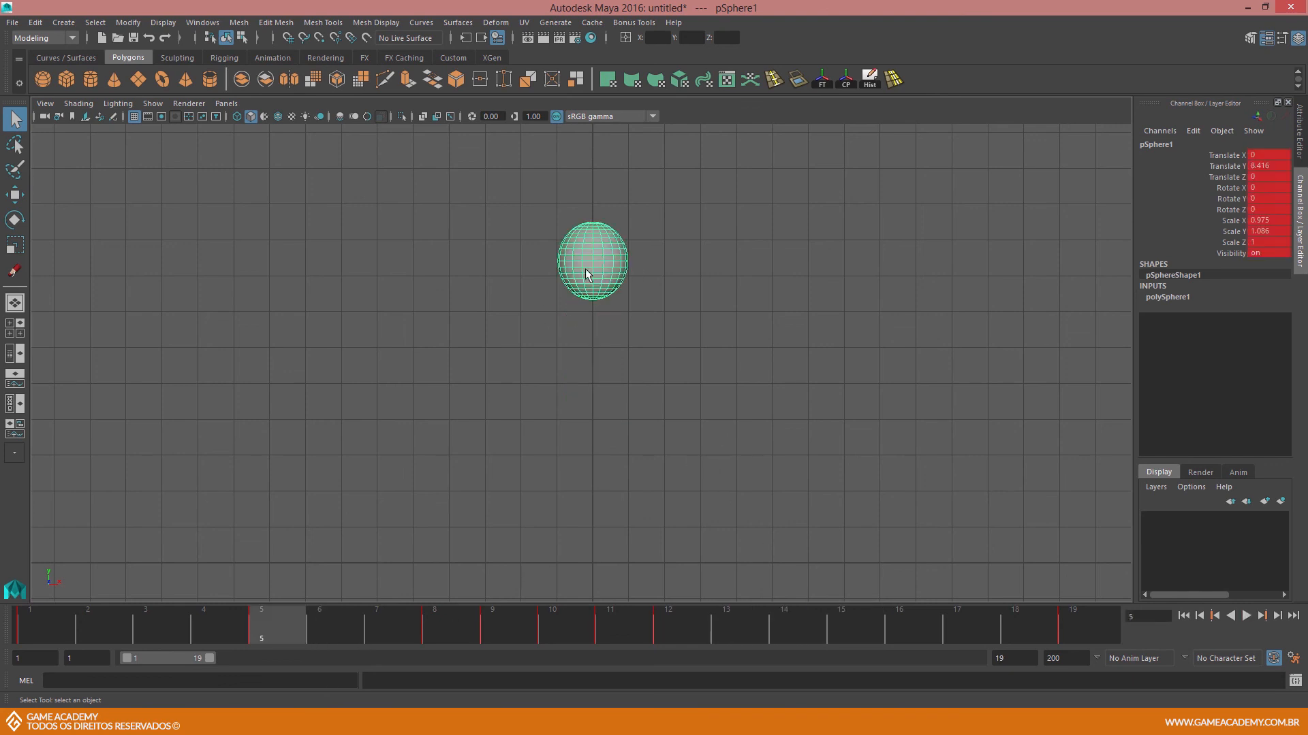
pyautogui.click(850, 622)
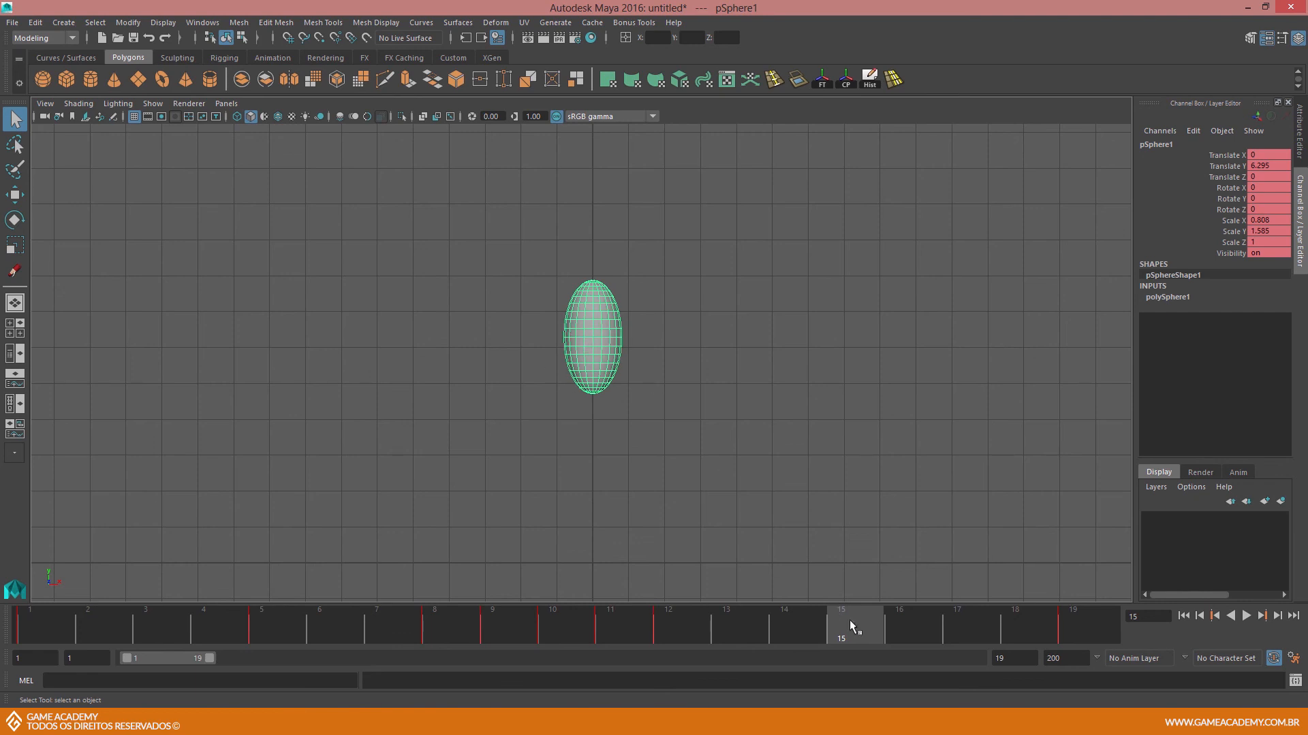
pyautogui.click(284, 627)
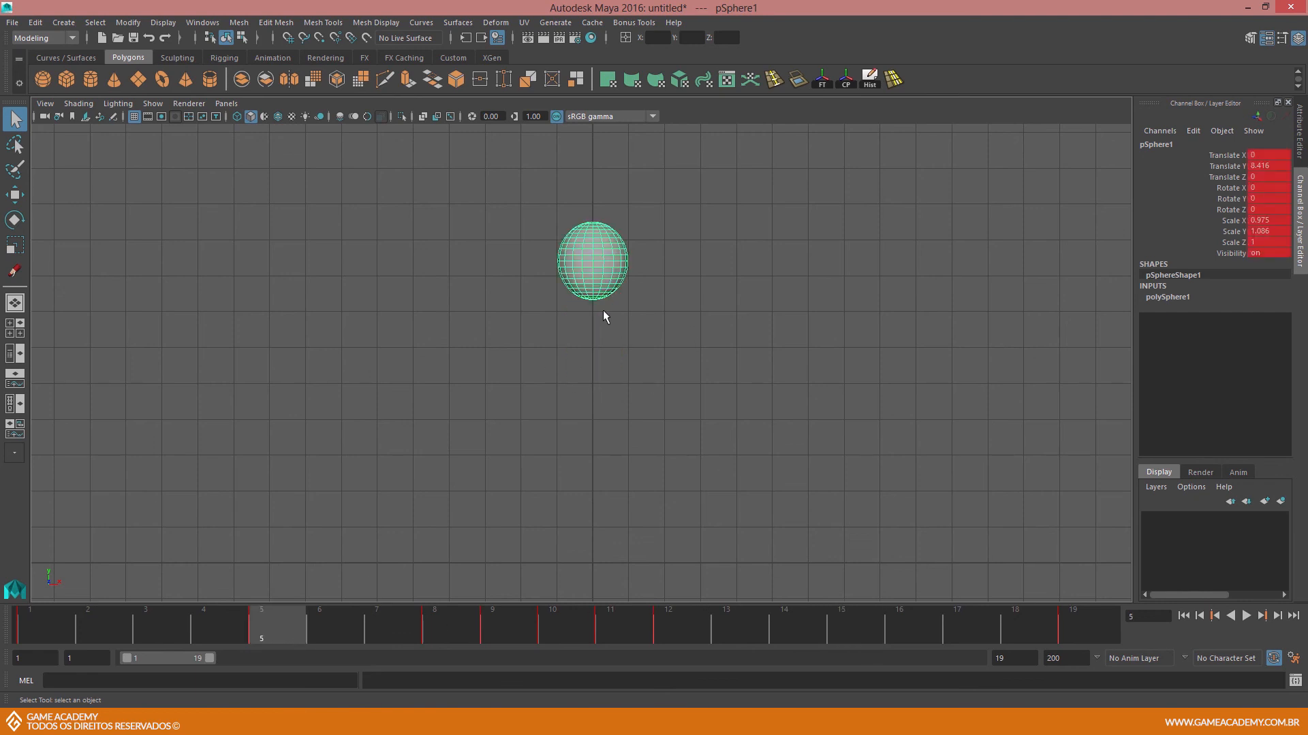
pyautogui.click(842, 621)
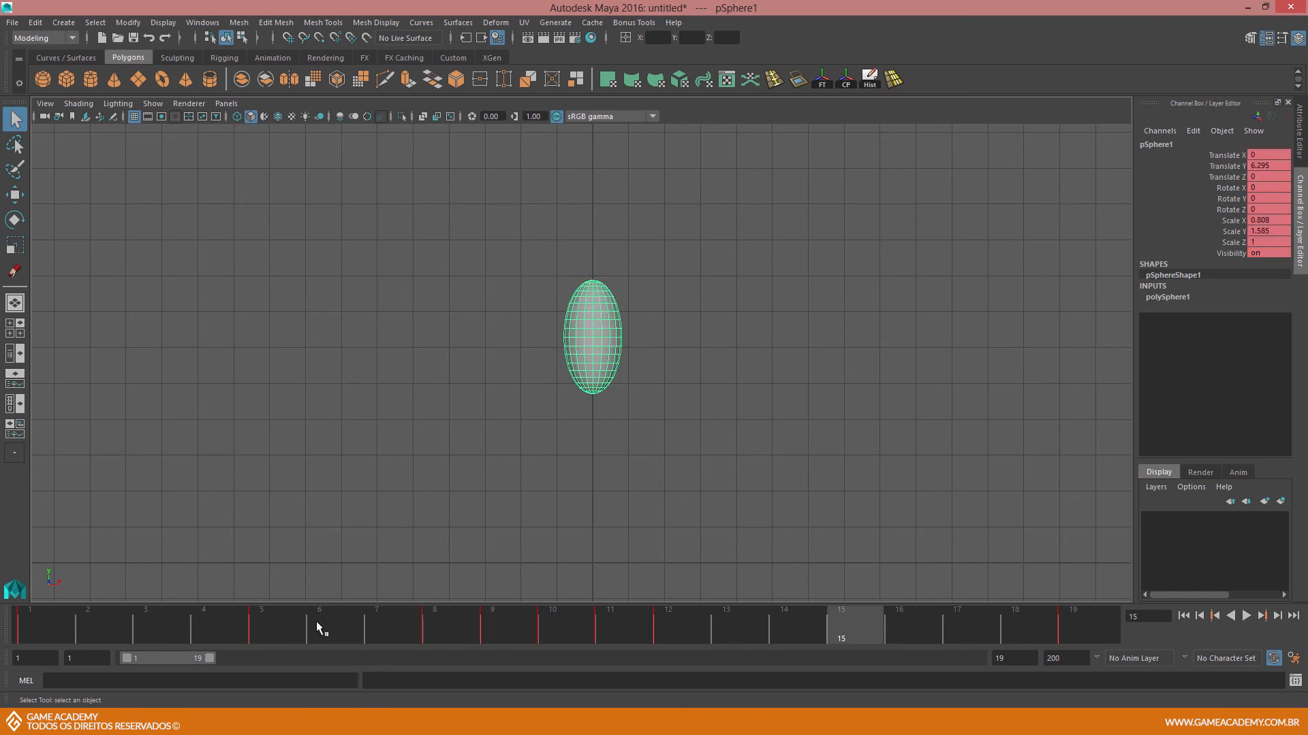
pyautogui.click(276, 627)
pyautogui.click(851, 627)
pyautogui.click(270, 622)
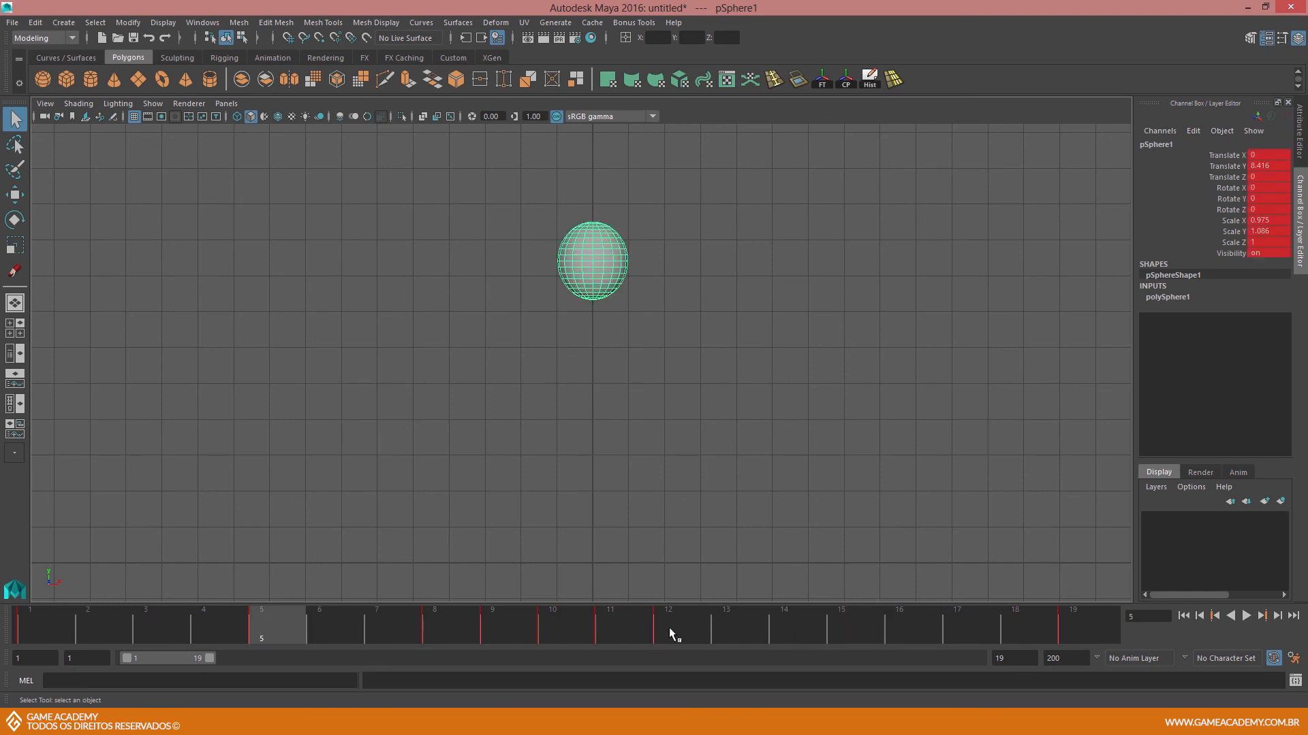
# At frame 15, set the sphere's scale to 1, raise it to Translate Y 8.382, key it, and compare the pose with frame 5
pyautogui.click(843, 625)
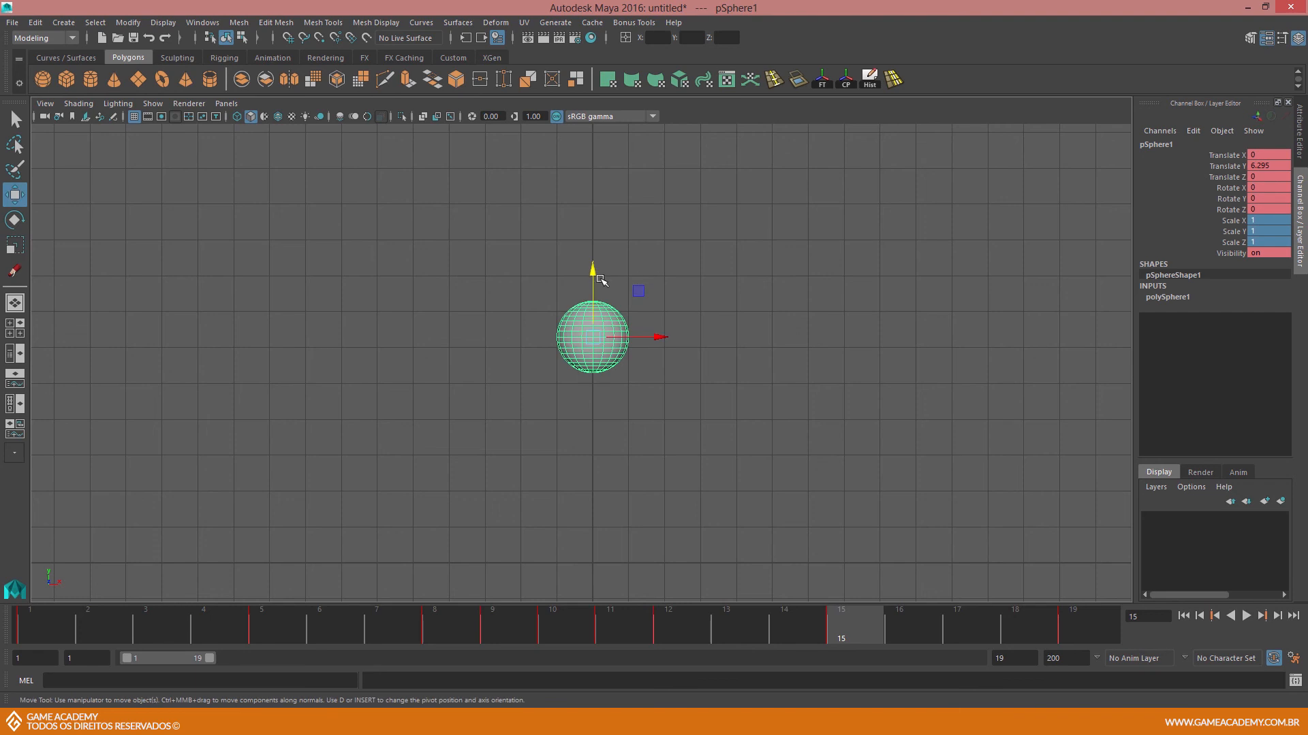
pyautogui.moveTo(592, 263); pyautogui.dragTo(583, 218)
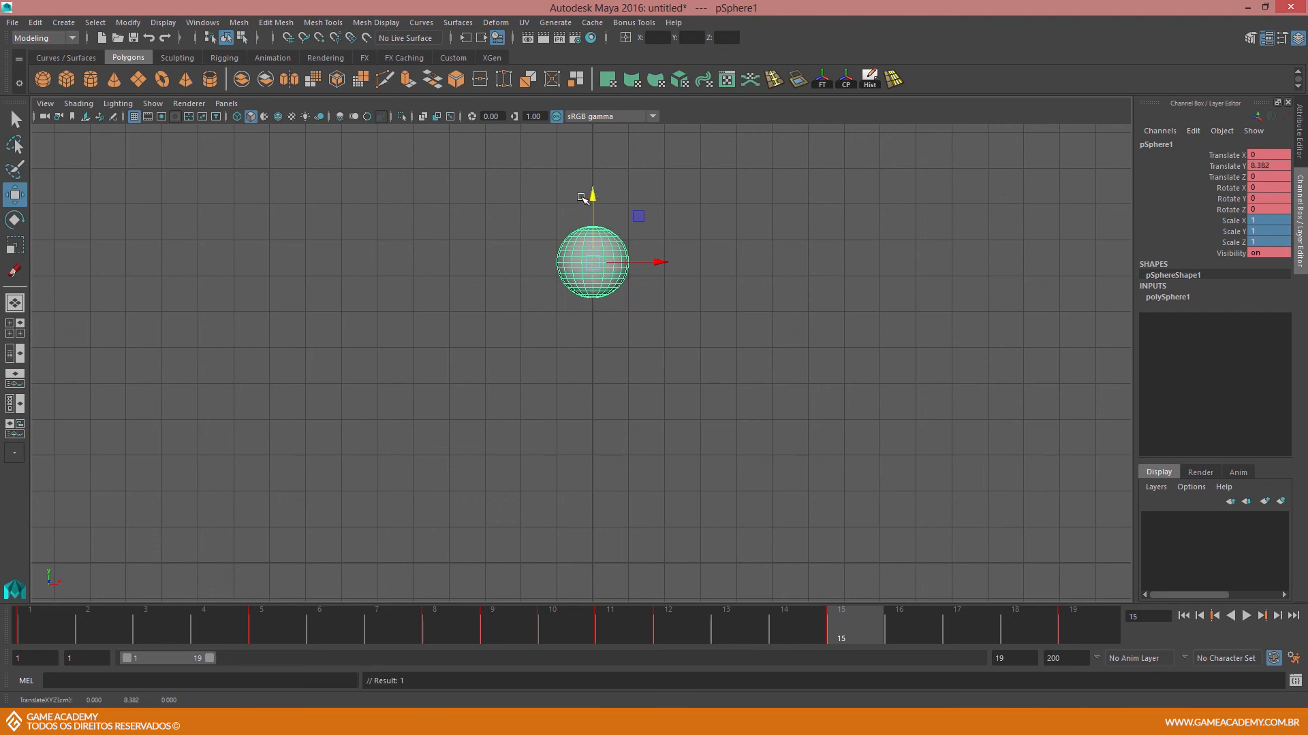
pyautogui.click(276, 635)
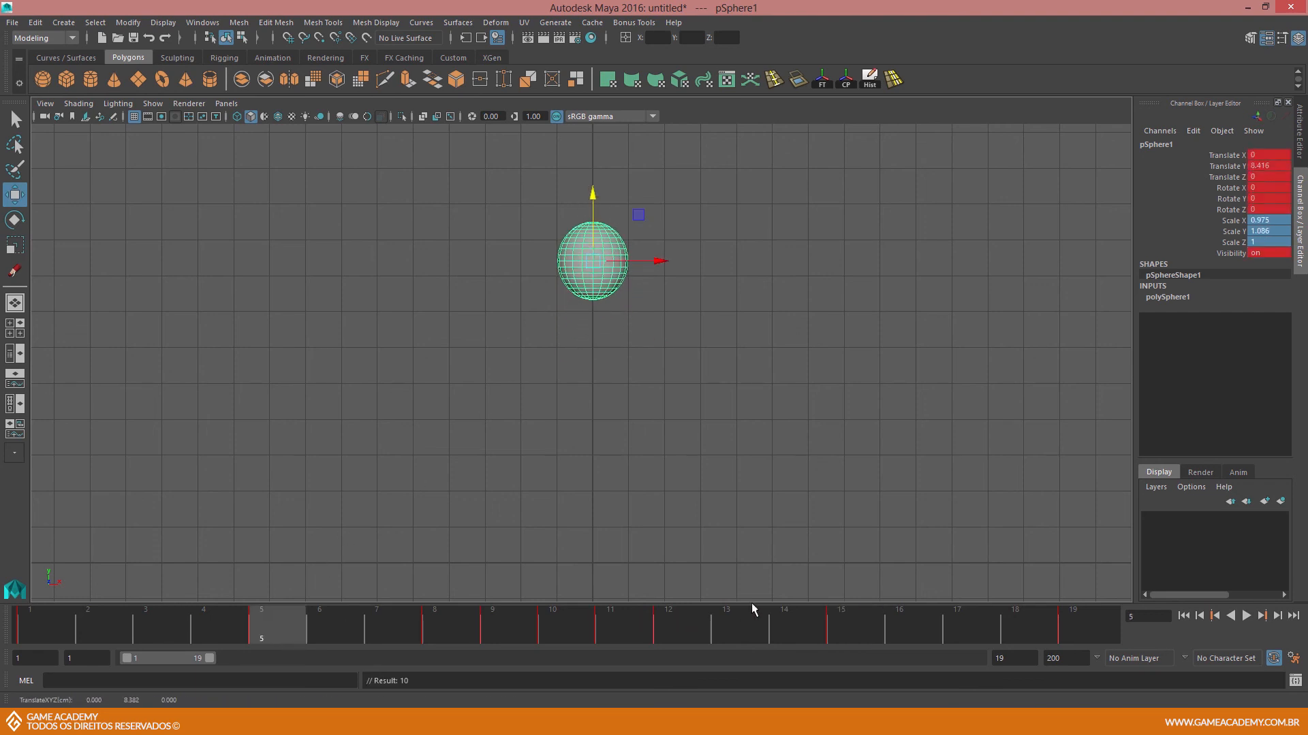
pyautogui.click(859, 624)
pyautogui.click(268, 621)
pyautogui.click(842, 631)
pyautogui.click(286, 624)
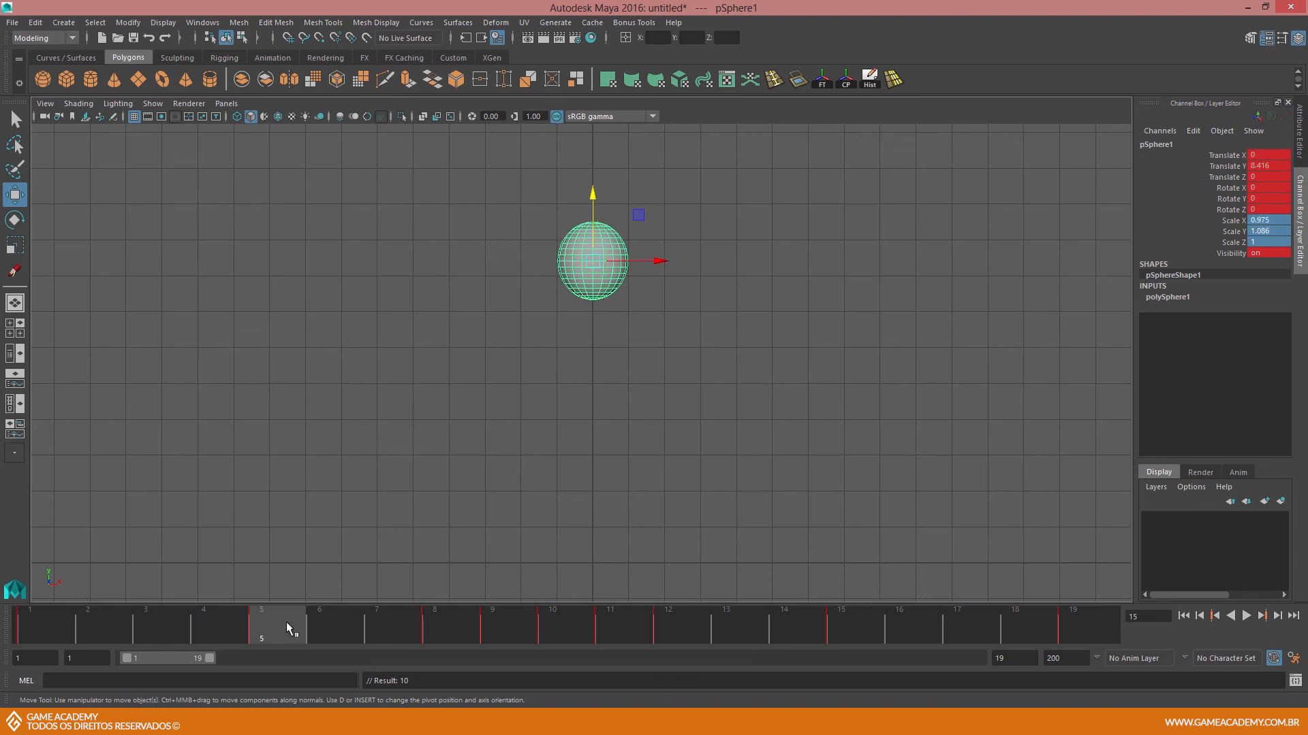
# At frame 15, set the sphere to Scale X 0.987, Scale Y 1.069 and Translate Y 8.401, comparing its pose with frame 5
pyautogui.click(843, 619)
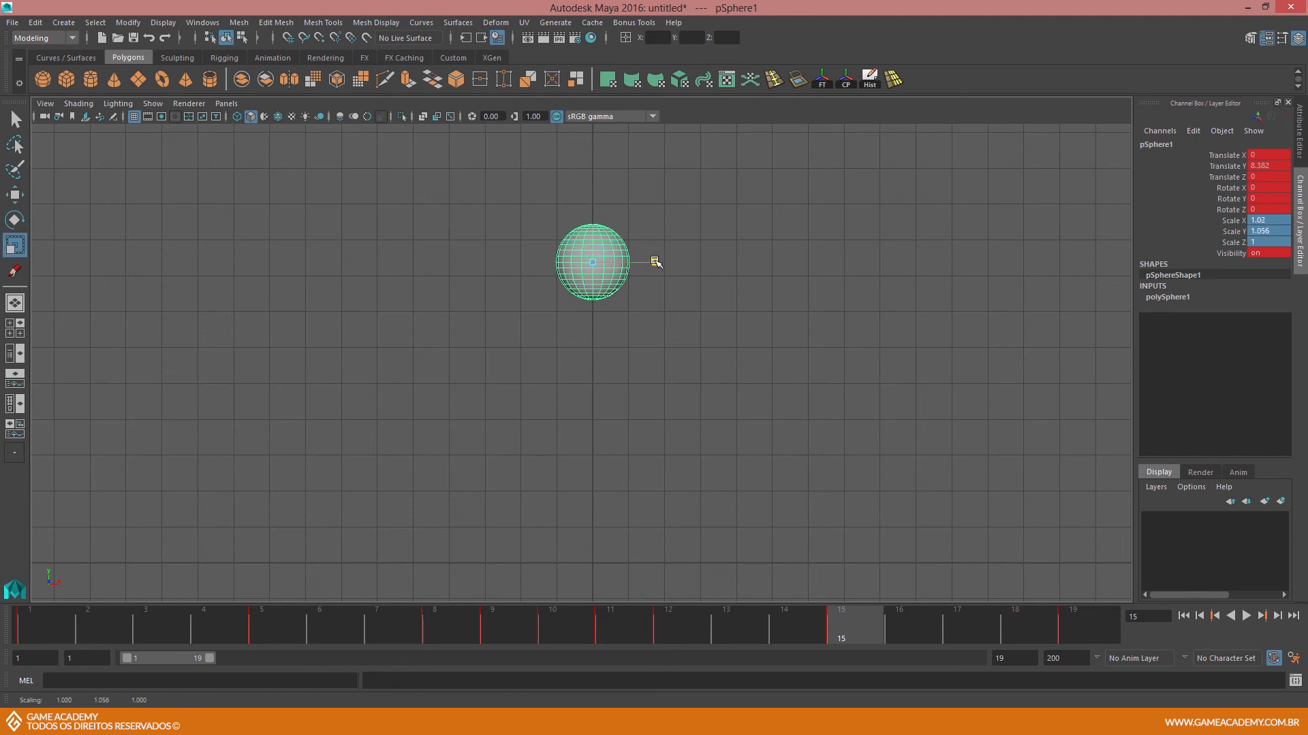
pyautogui.click(278, 626)
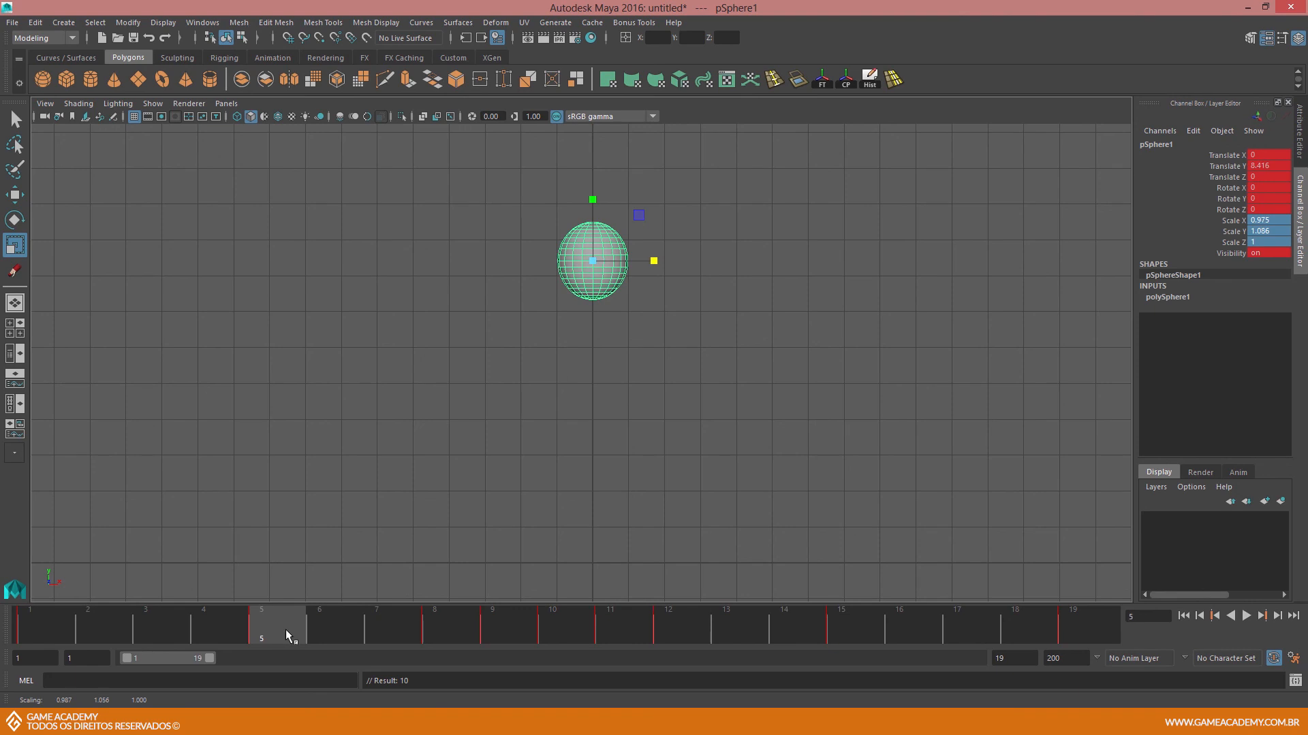
pyautogui.click(844, 628)
pyautogui.click(277, 630)
pyautogui.moveTo(842, 621); pyautogui.dragTo(879, 632)
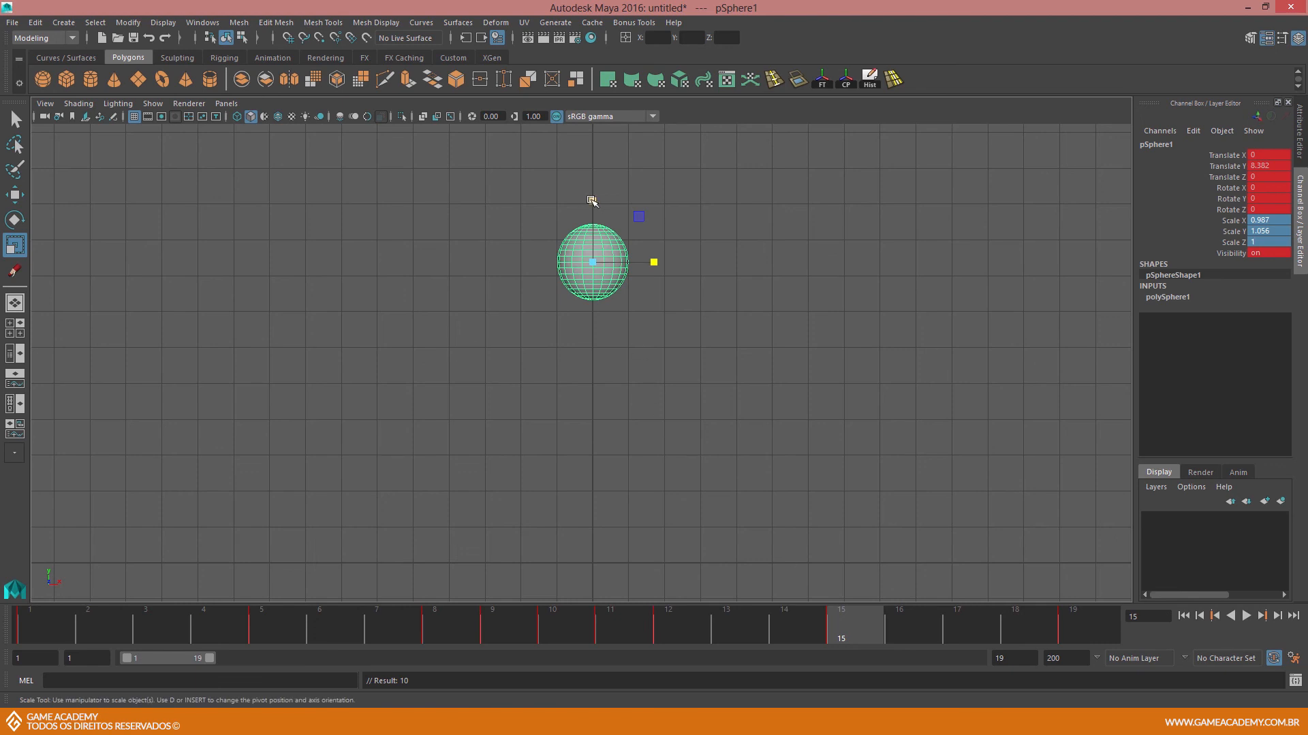
pyautogui.click(269, 621)
pyautogui.click(841, 623)
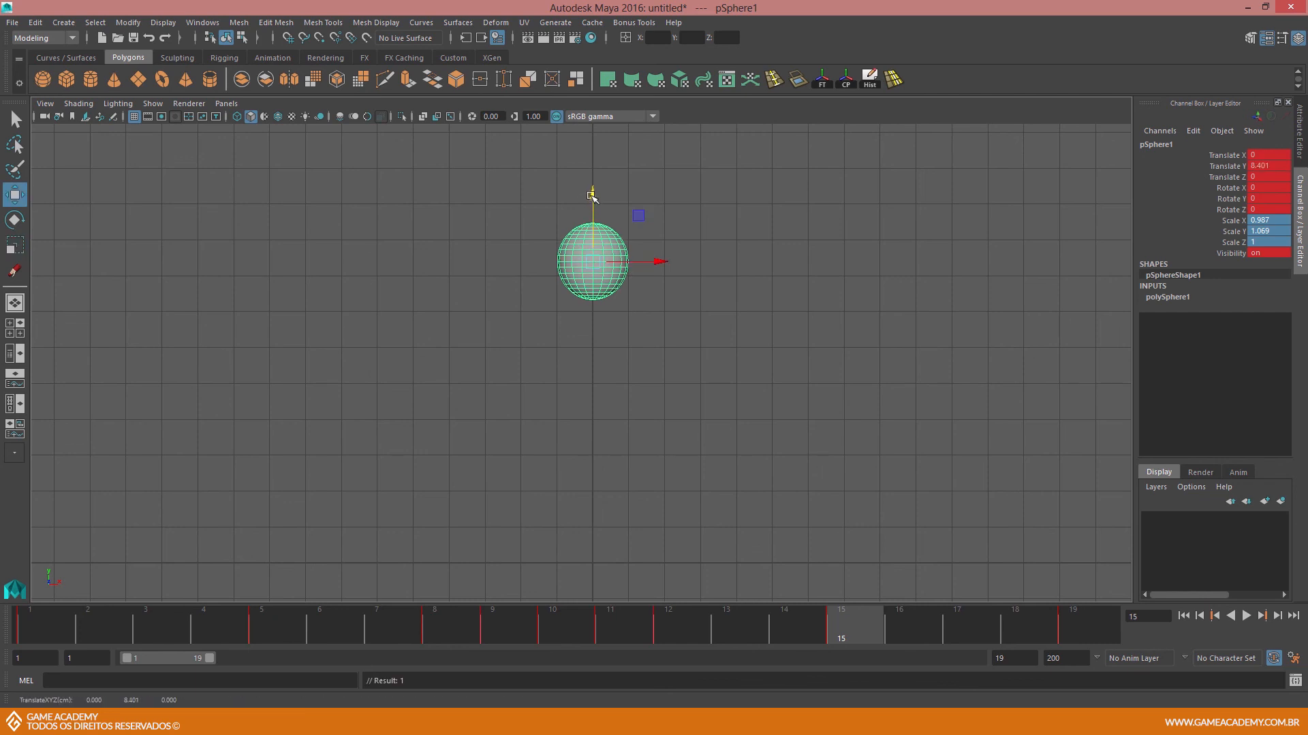
pyautogui.moveTo(685, 631); pyautogui.dragTo(840, 623)
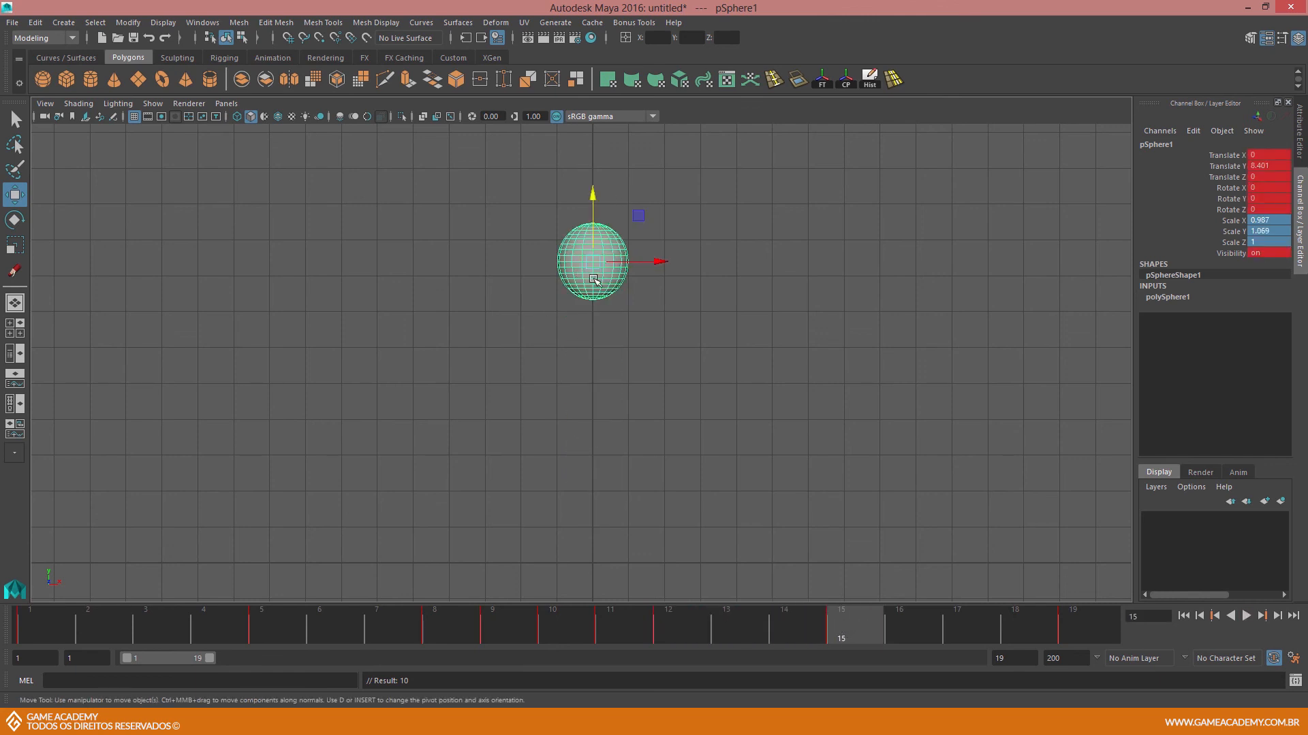
# Play the bounce, scrub the rise through frame 17 and back to frame 1, then deselect the sphere and replay the loop
pyautogui.hotkey('alt', 'v')
pyautogui.moveTo(861, 625); pyautogui.dragTo(926, 620)
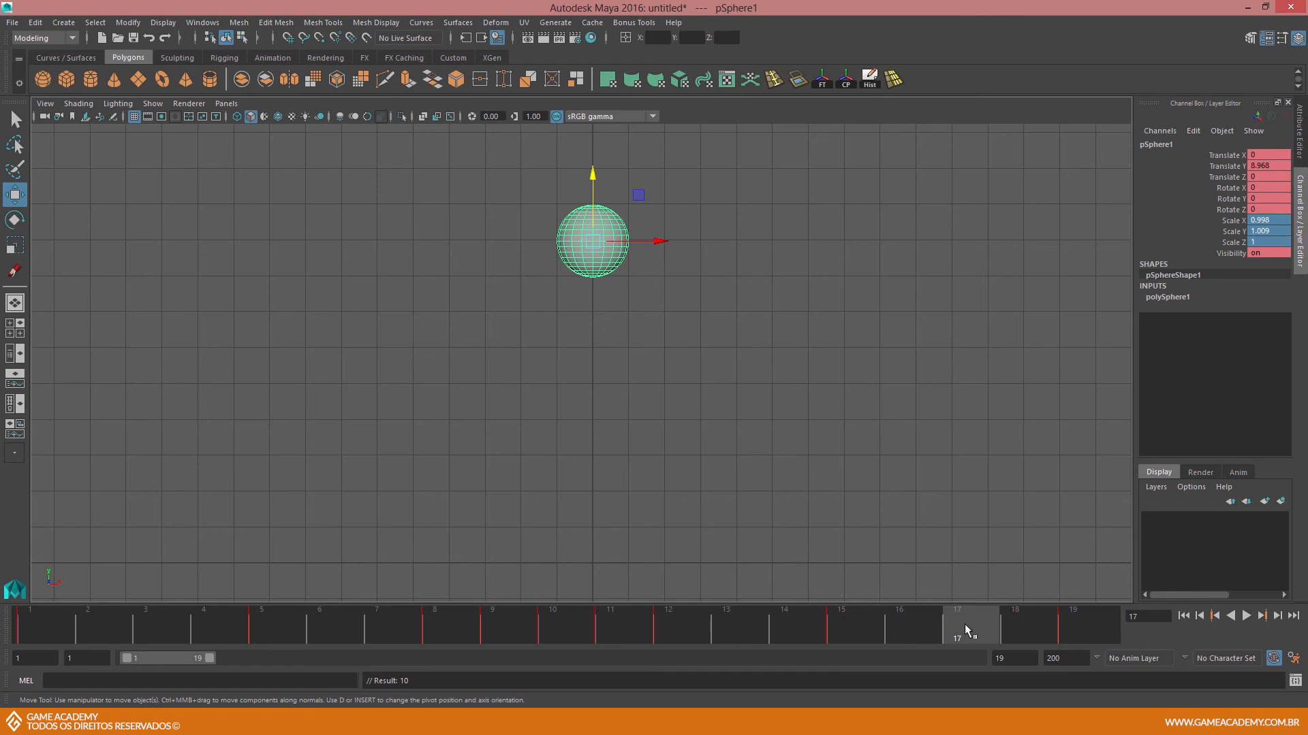
pyautogui.moveTo(823, 627); pyautogui.dragTo(27, 627)
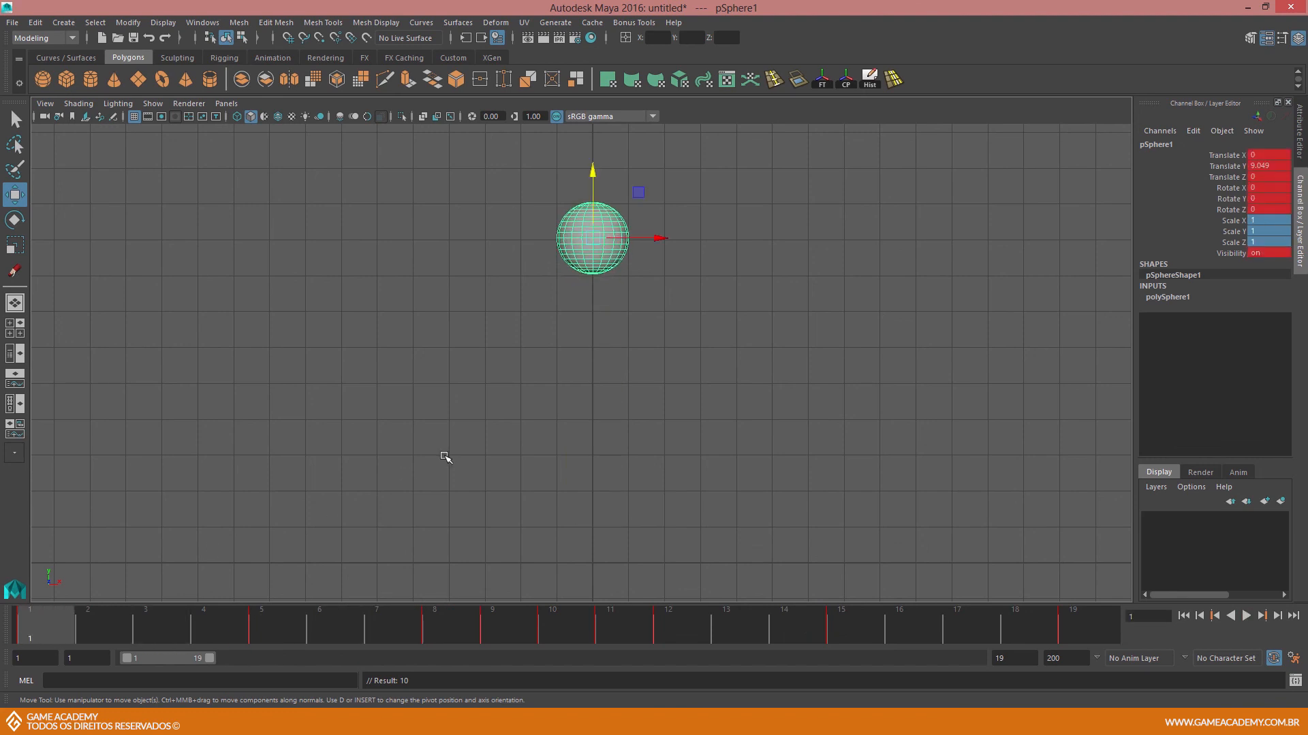
pyautogui.click(783, 330)
pyautogui.hotkey('alt', 'v')
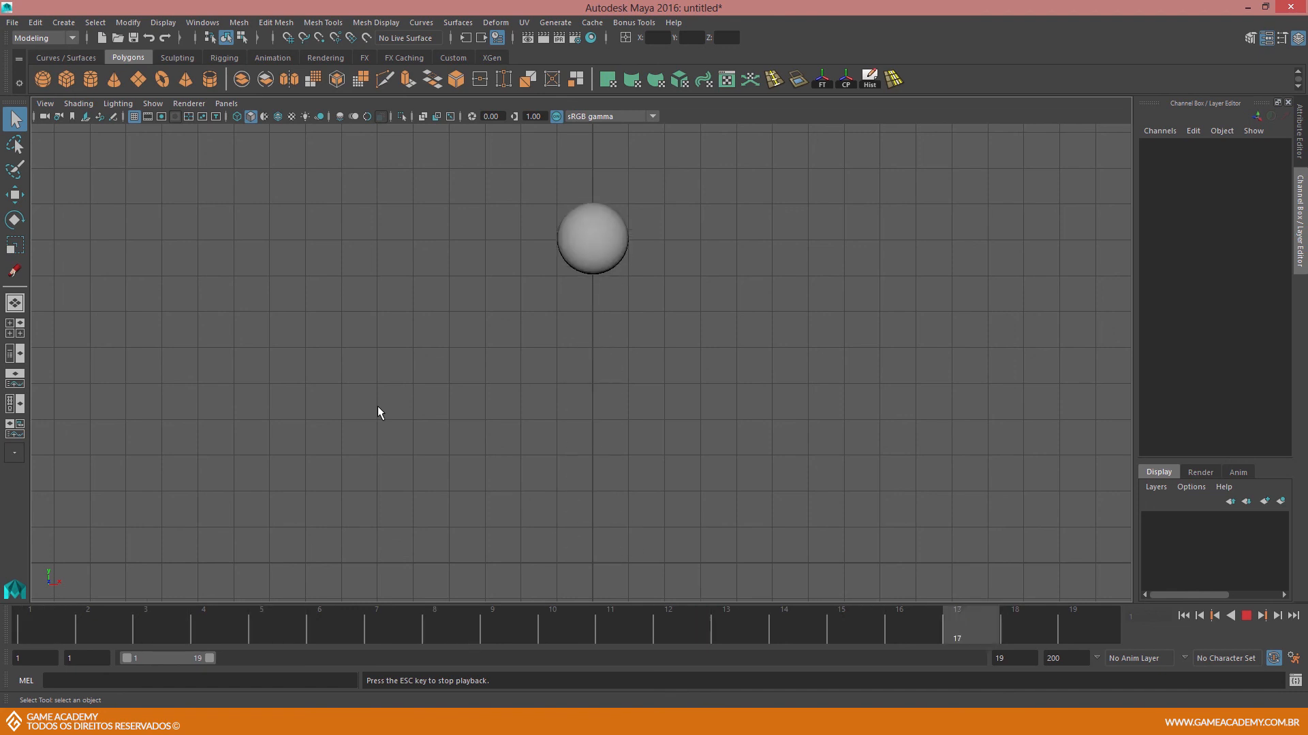
pyautogui.press('Escape')
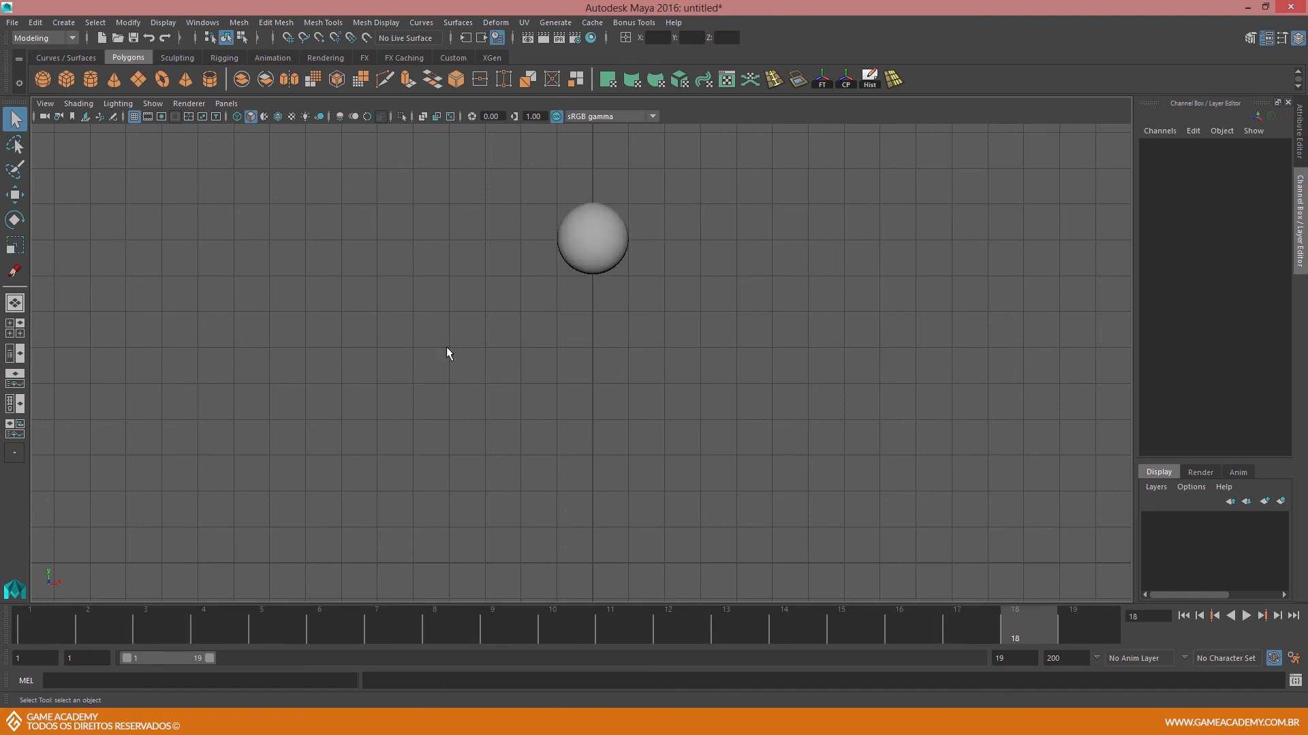
# Add a Grease Pencil frame at frame 18 and sketch two yellow circles with curved paths meeting at a ground point below the sphere
pyautogui.click(113, 116)
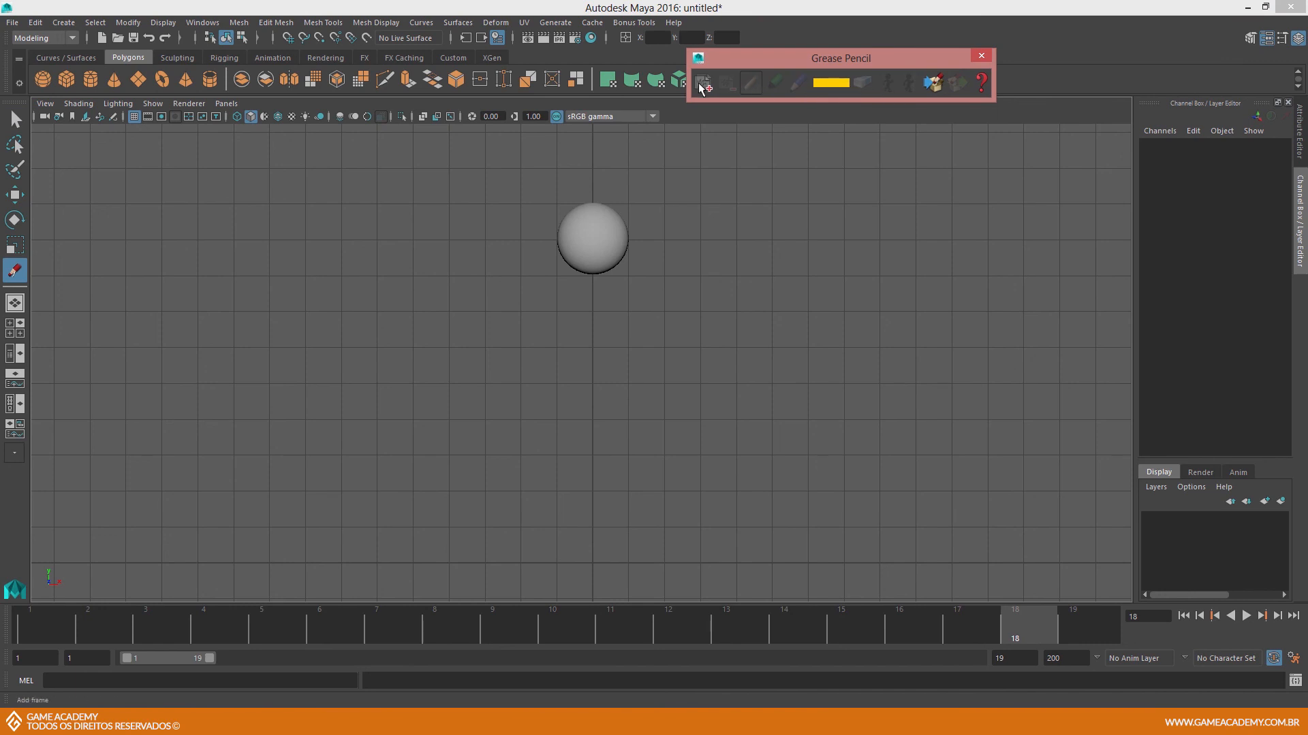
pyautogui.click(702, 83)
pyautogui.click(295, 232)
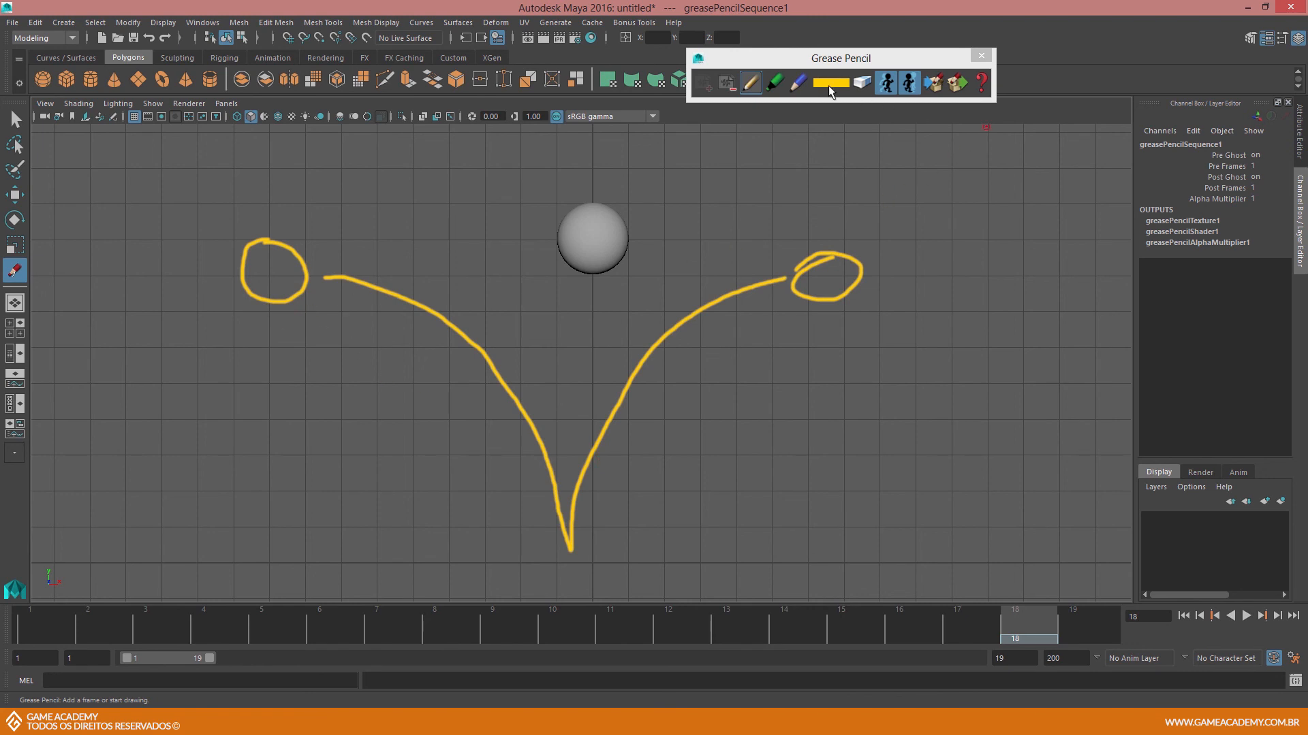
# Remove the Grease Pencil frame with the bounce-path sketch, close Grease Pencil, and play the bounce
pyautogui.click(728, 83)
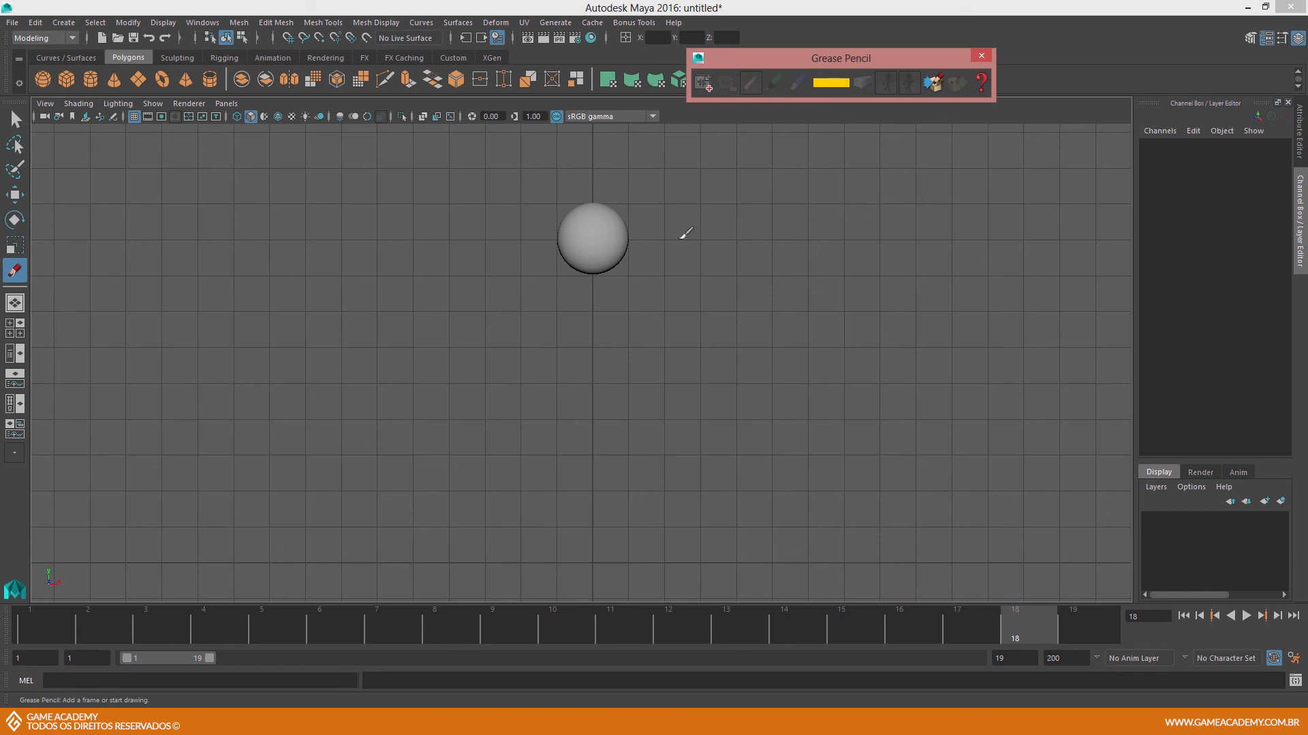
pyautogui.click(987, 60)
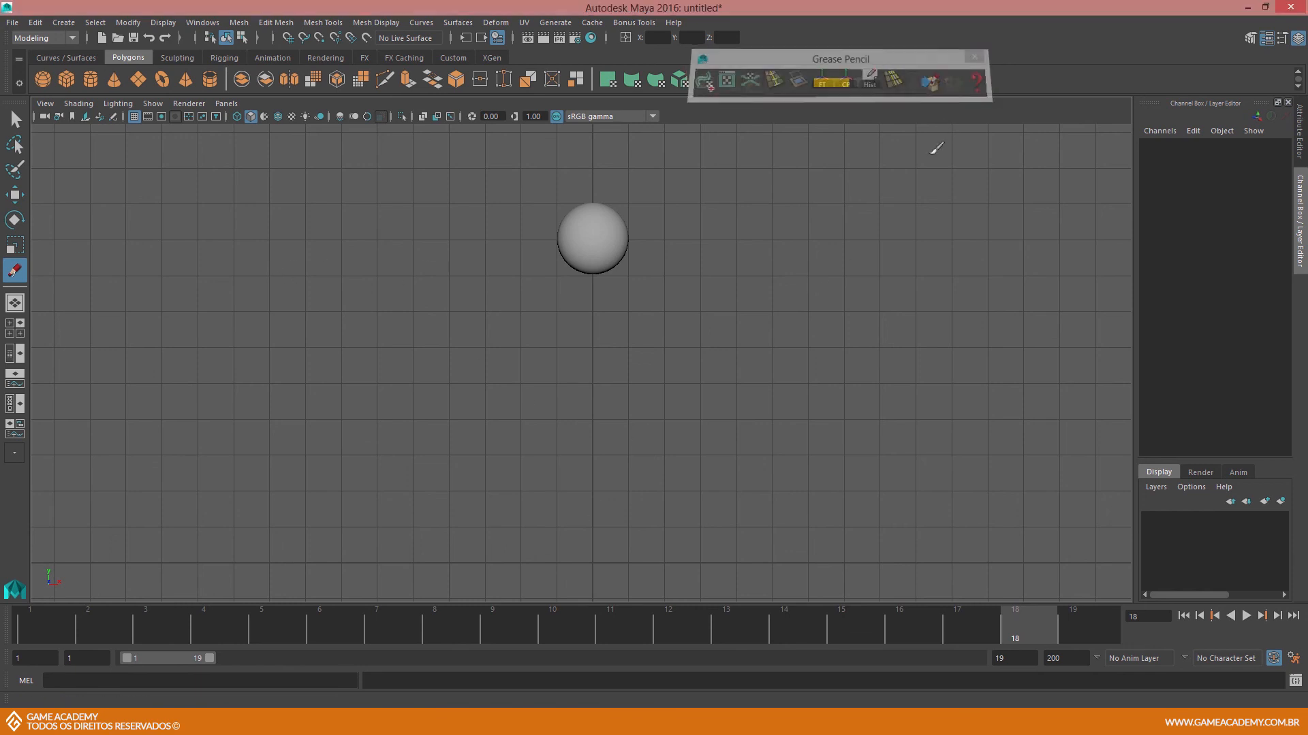
pyautogui.hotkey('alt', 'v')
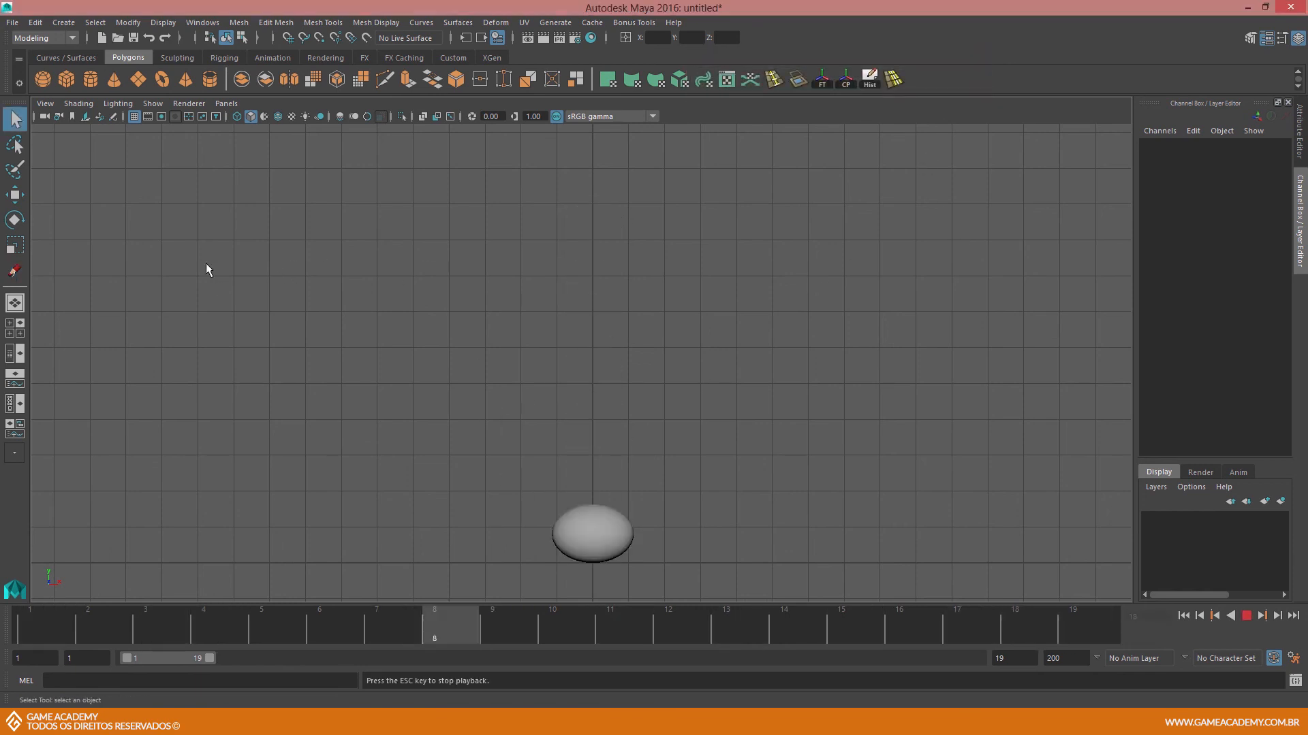